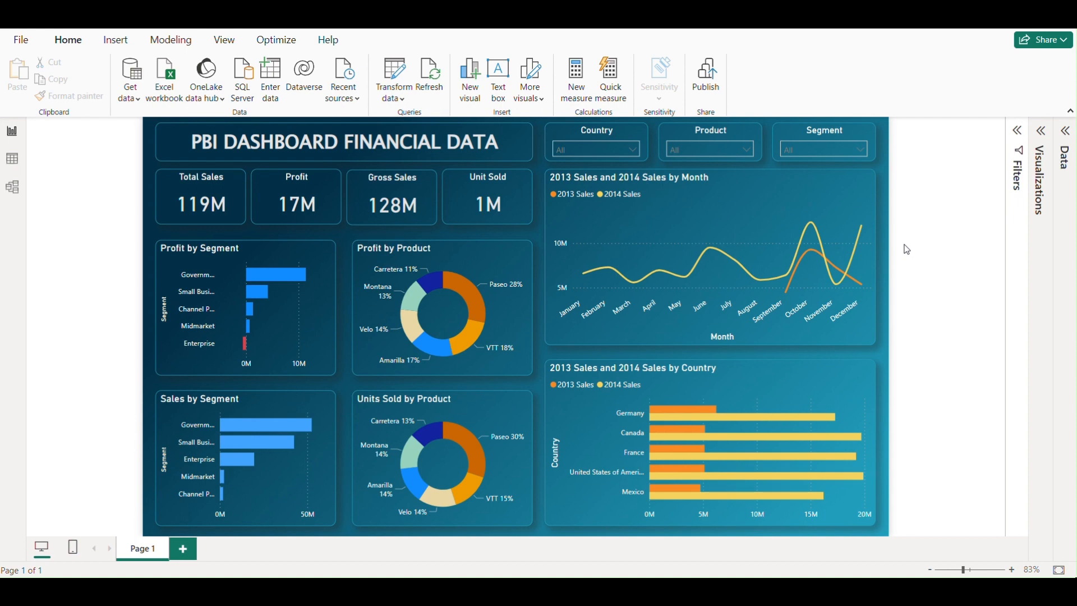
mouse_move(691, 272)
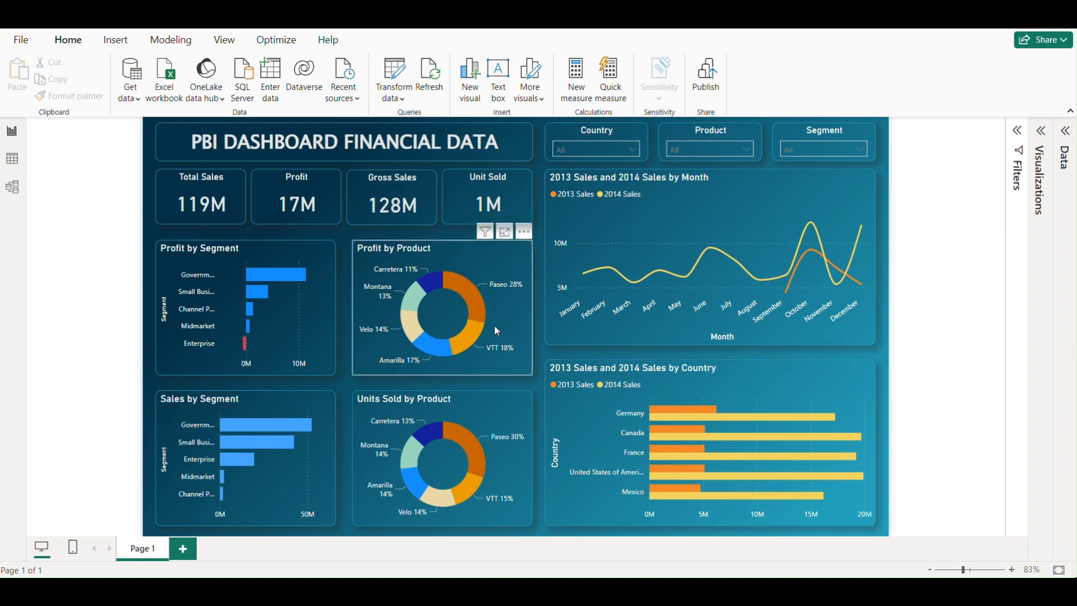
mouse_move(485, 317)
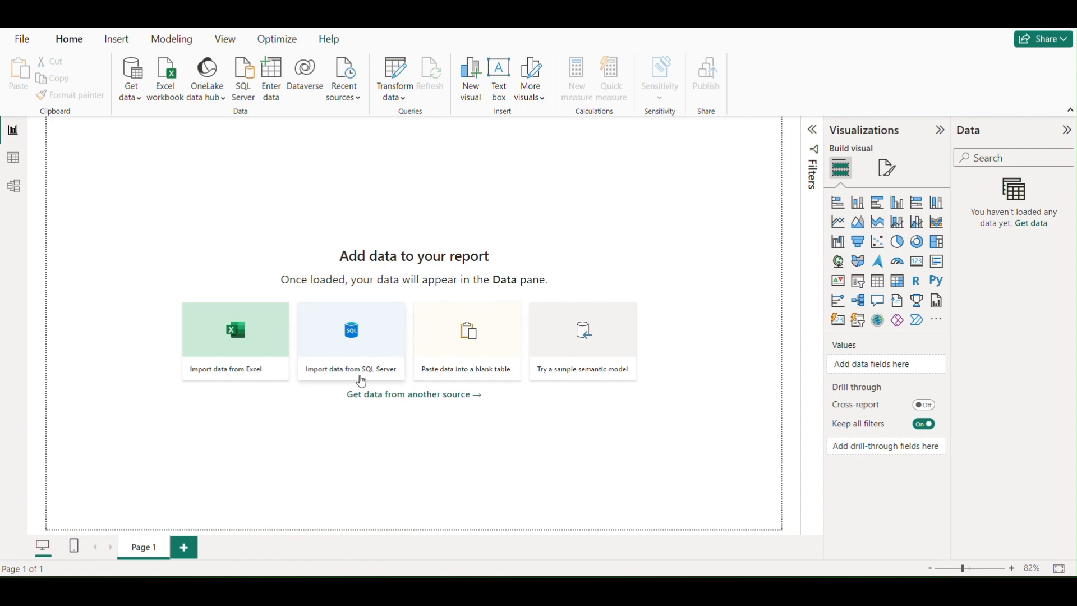
Load the Financial Data sheet from the Financial_data_sample Excel workbook and expand the table's field list
click(240, 342)
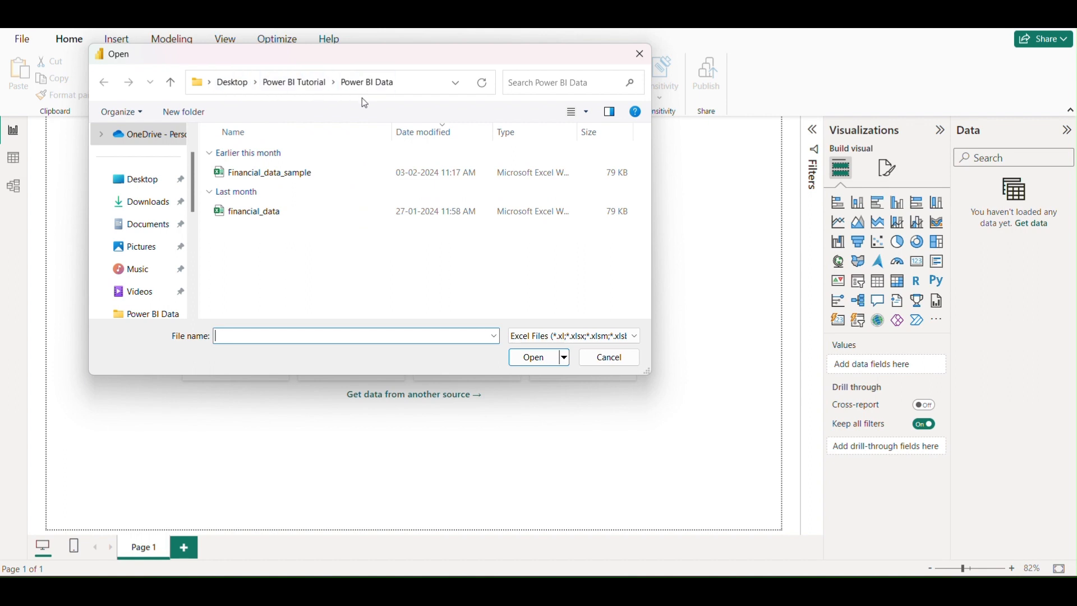
click(301, 178)
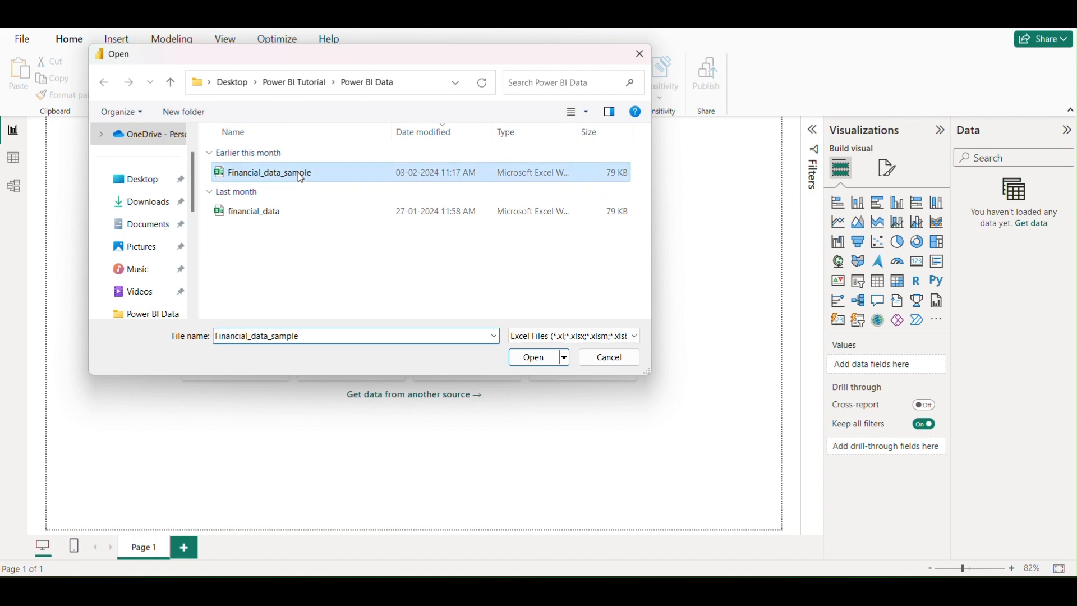
click(538, 362)
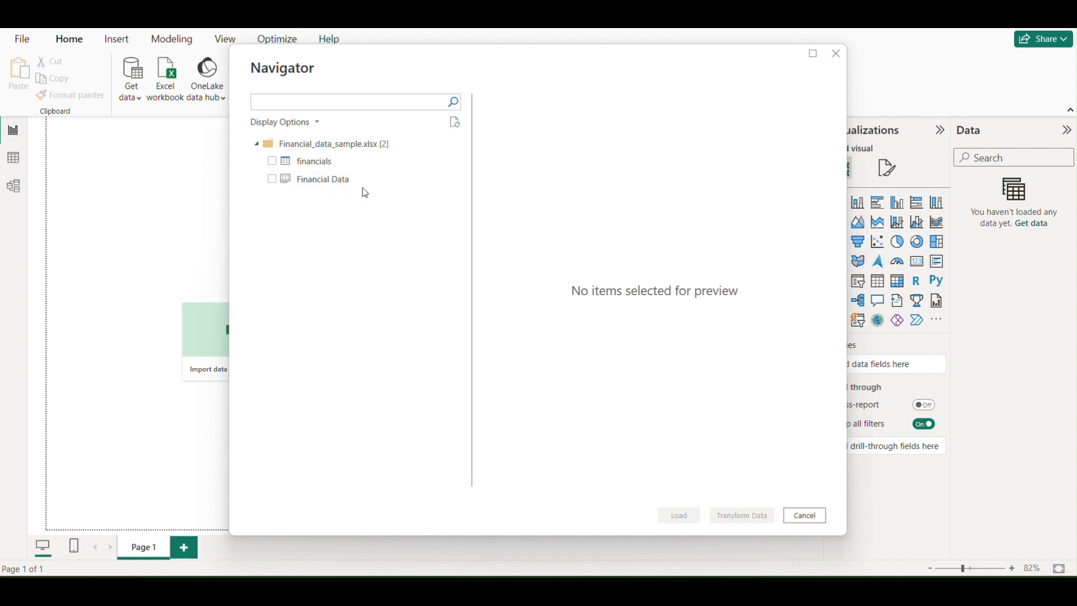
click(272, 180)
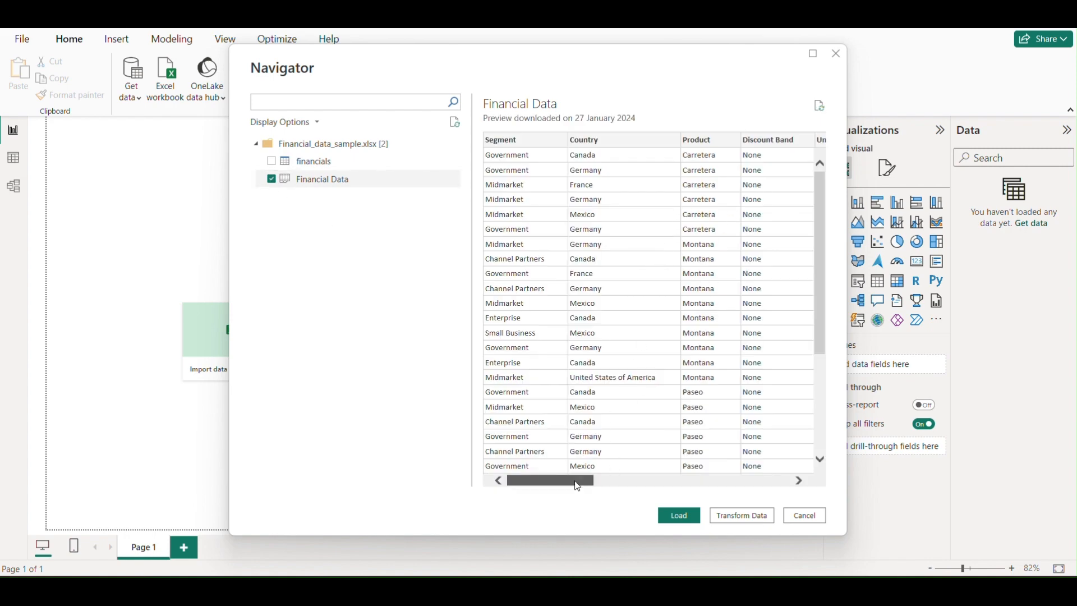
drag(583, 481, 560, 473)
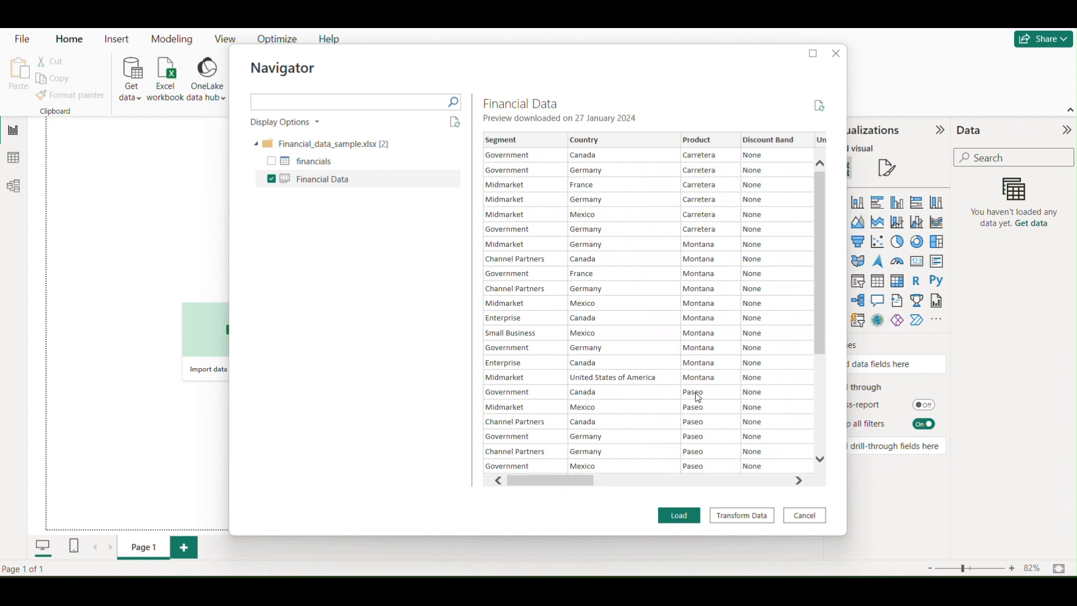
click(682, 514)
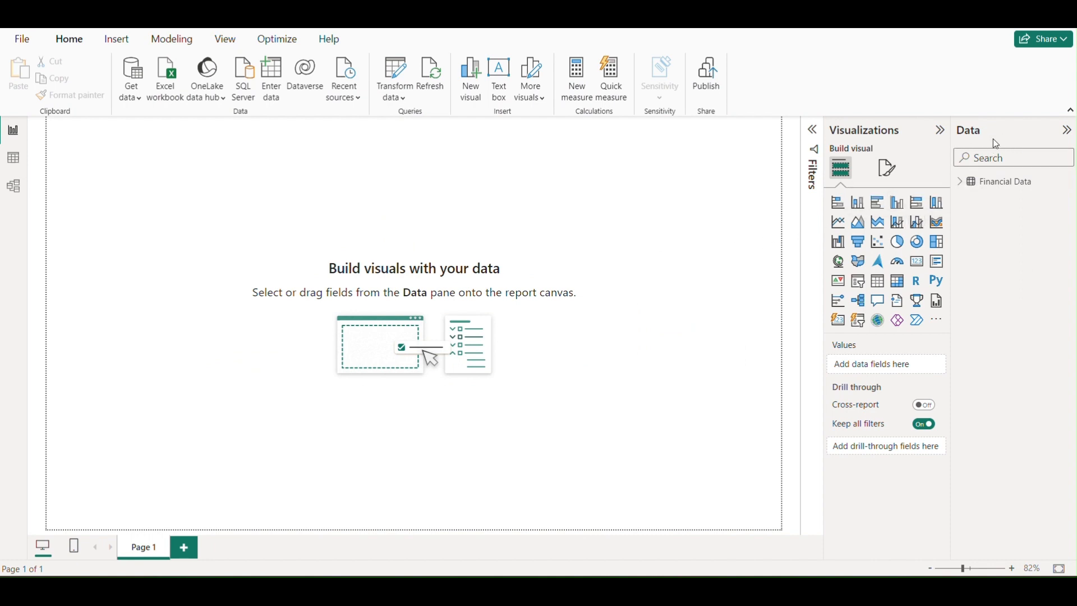
click(959, 182)
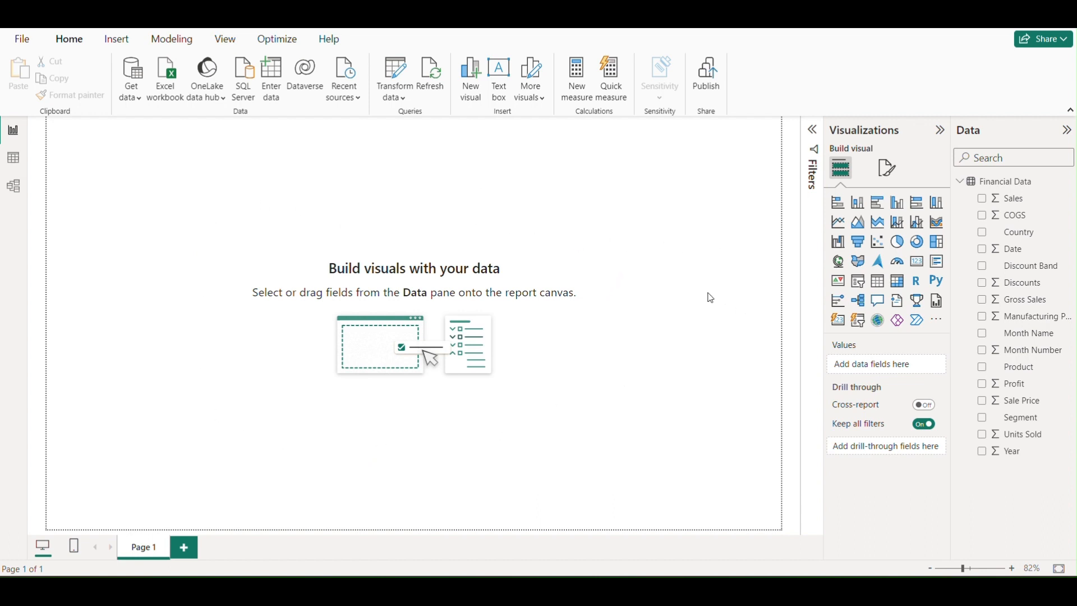
Set the PBI Ban5 picture as the report page's canvas background image
click(887, 171)
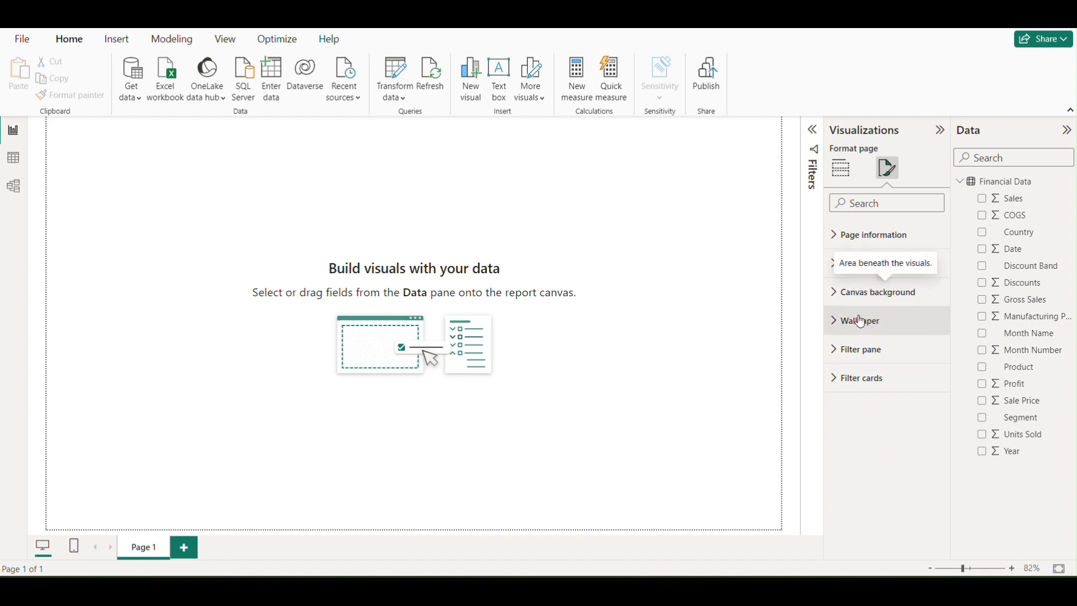
click(838, 303)
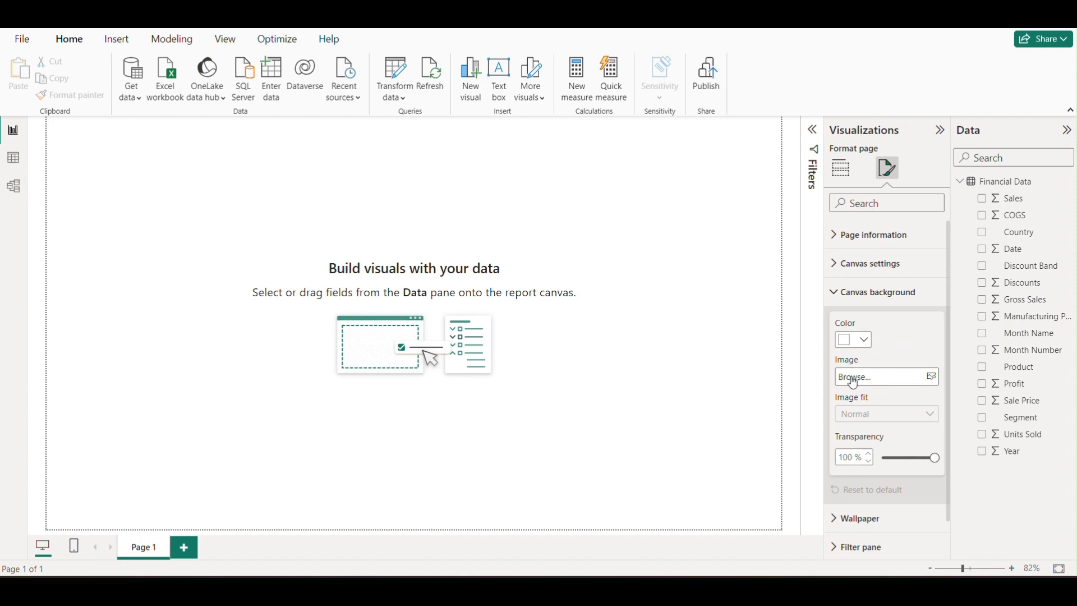
click(893, 377)
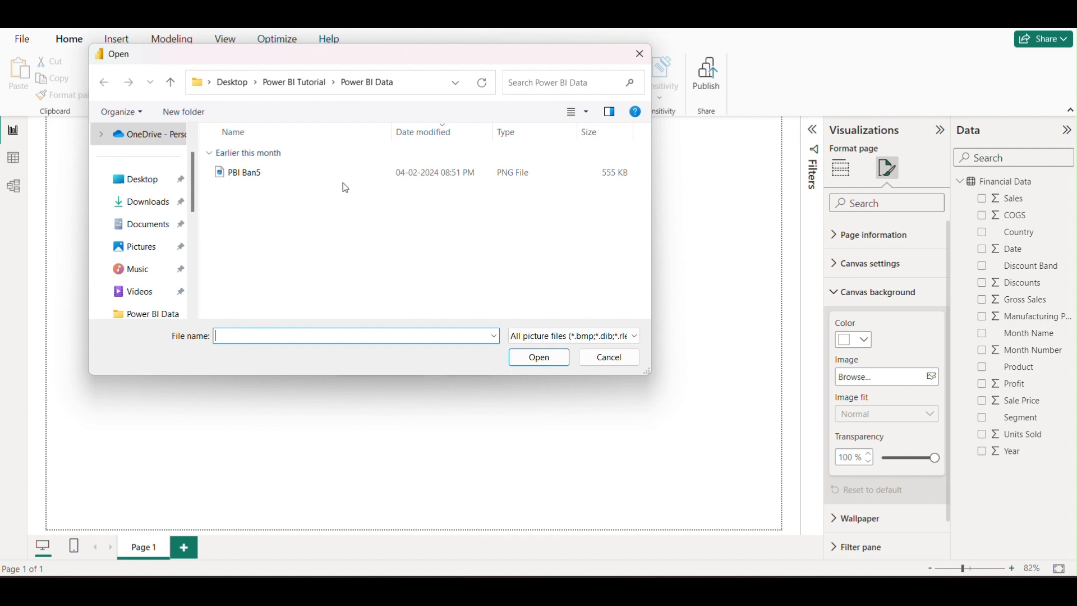
click(288, 185)
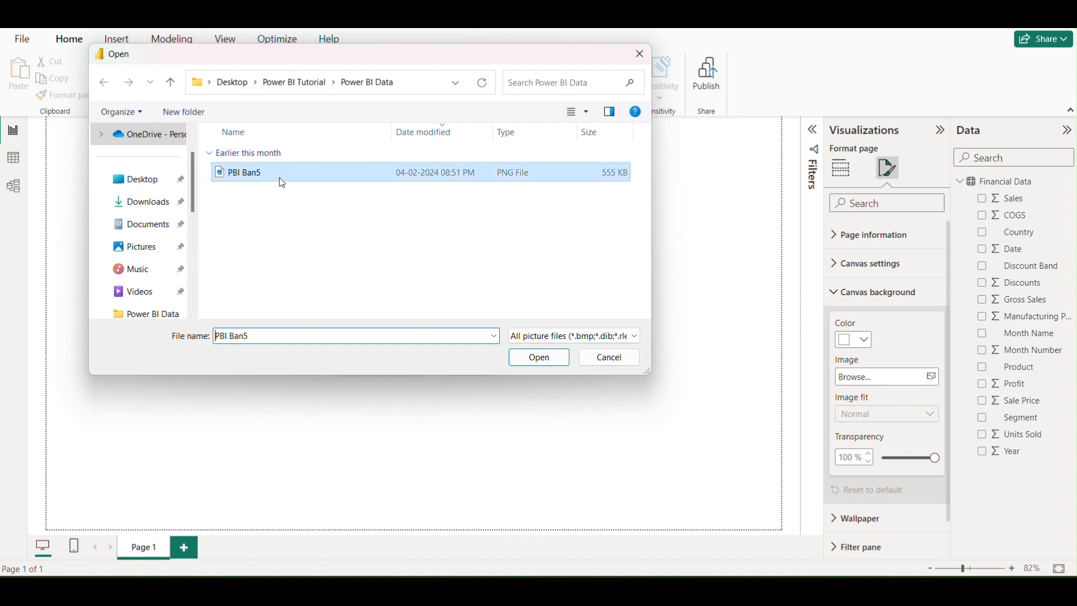
click(533, 359)
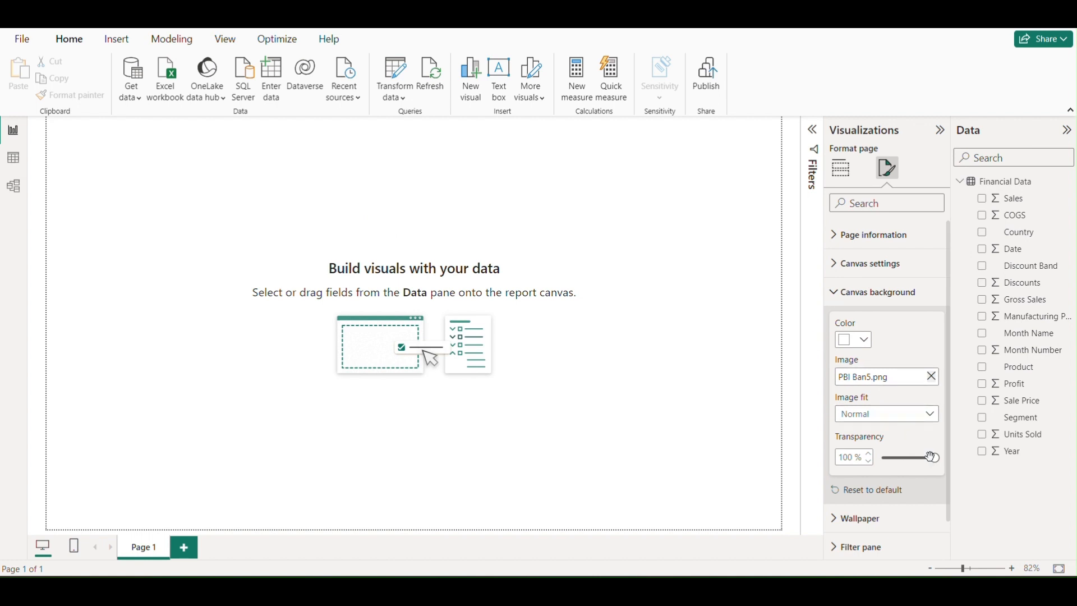
Set the canvas background's transparency to 3% and its image fit to Fit
drag(933, 457, 915, 460)
drag(888, 461, 883, 459)
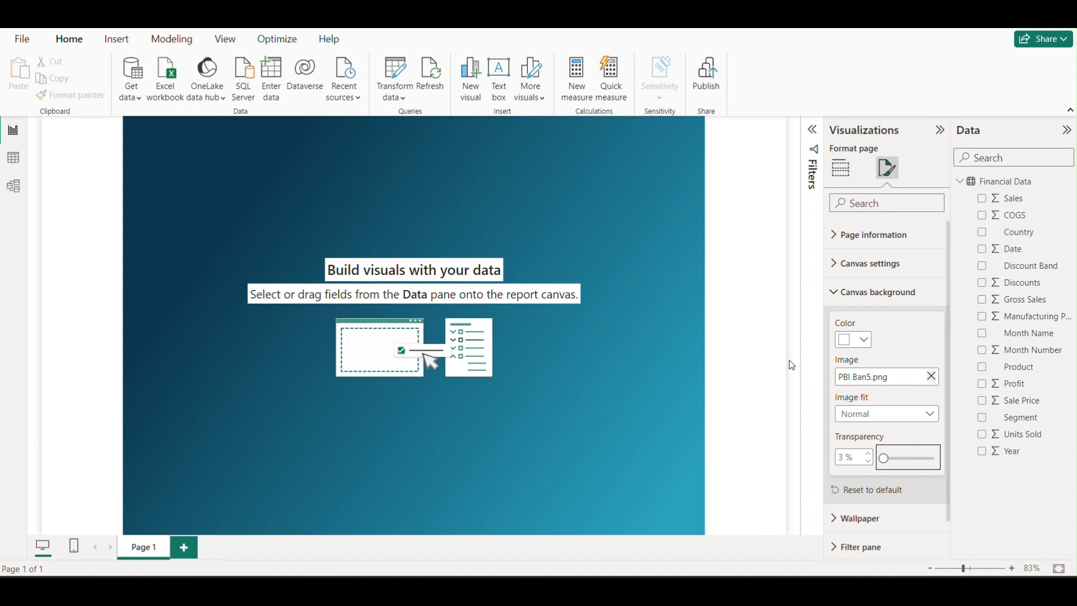
click(892, 421)
click(864, 451)
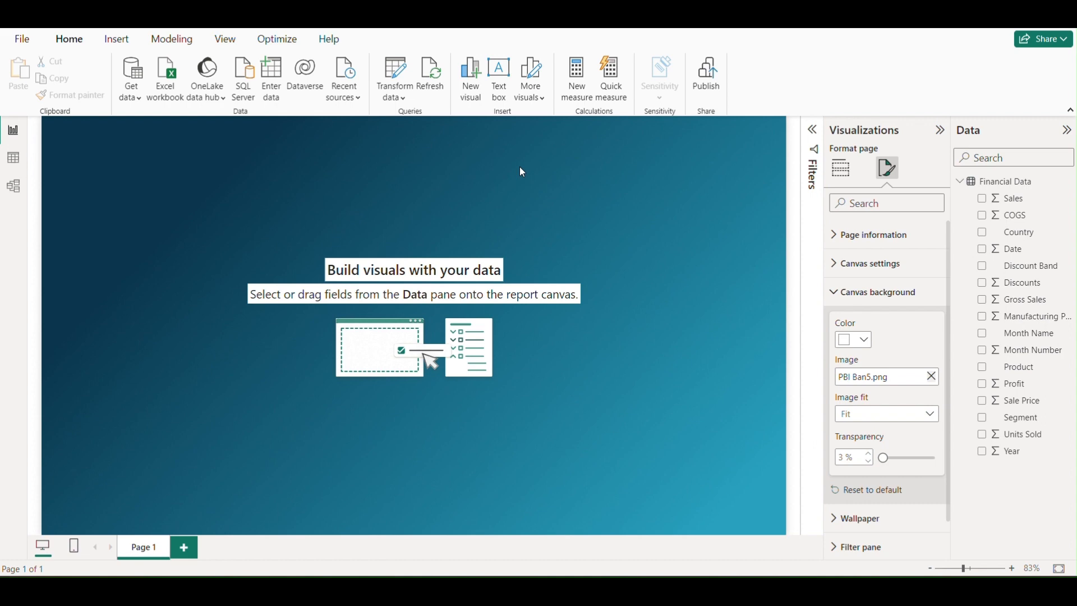
Add a wide, short text box at the page's upper-left corner with Lucida Sans Unicode font at size 24
click(501, 83)
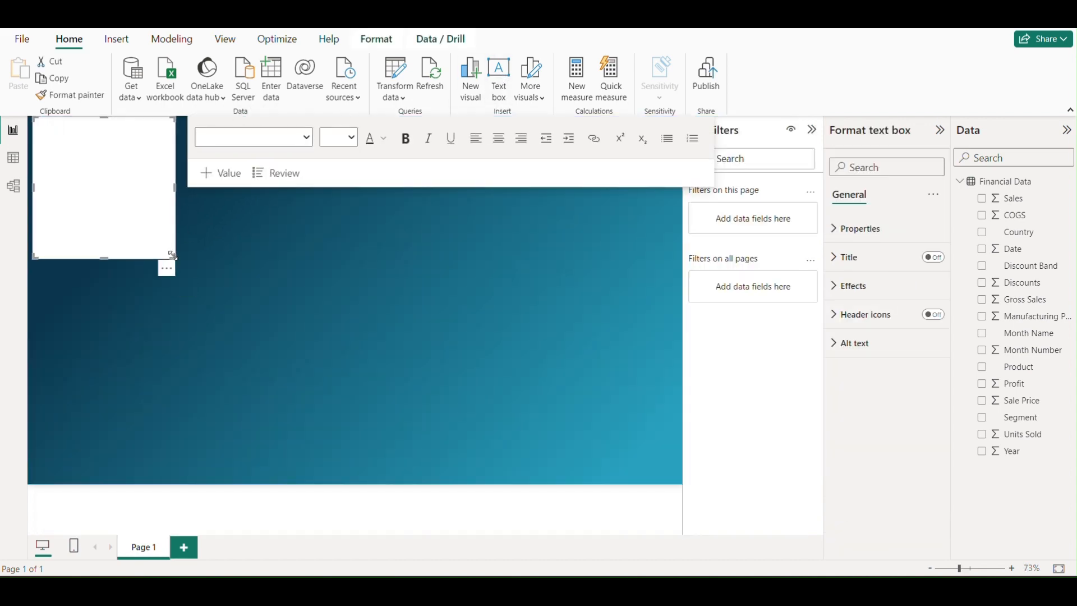
drag(171, 254, 343, 174)
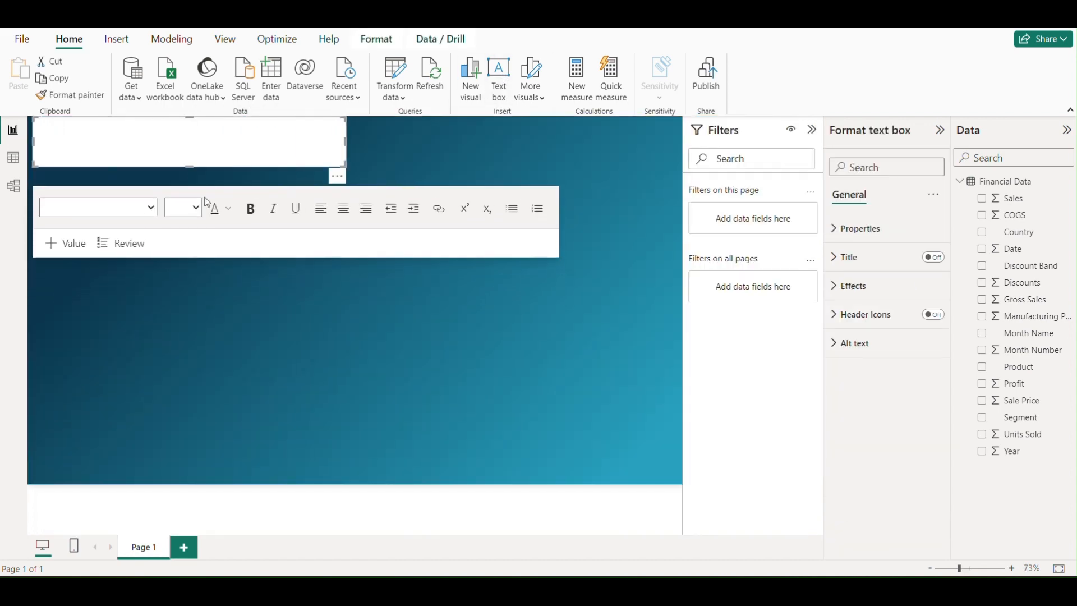
click(152, 208)
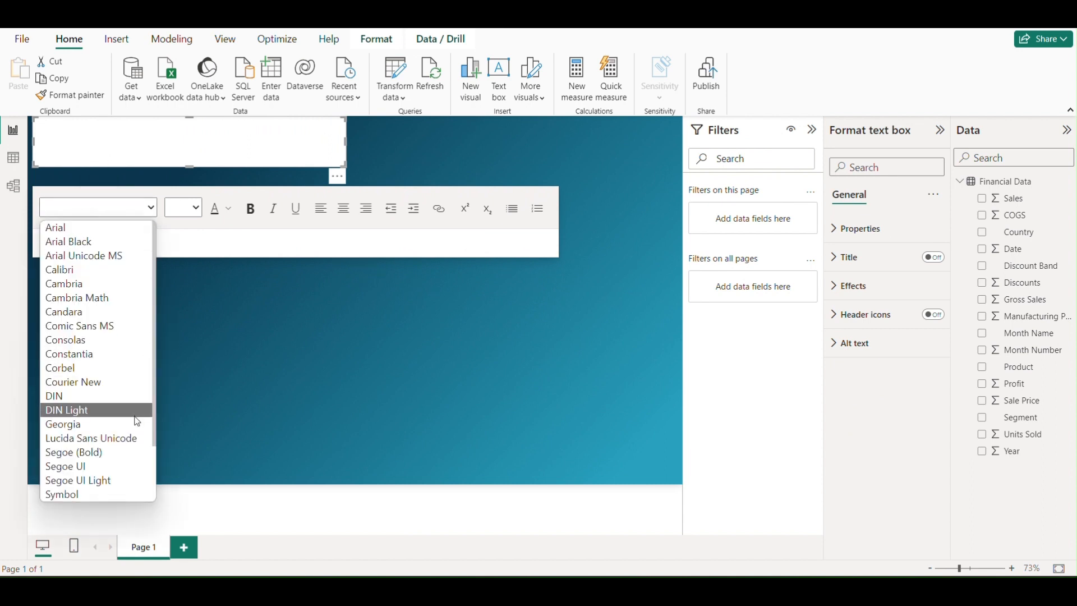
click(112, 443)
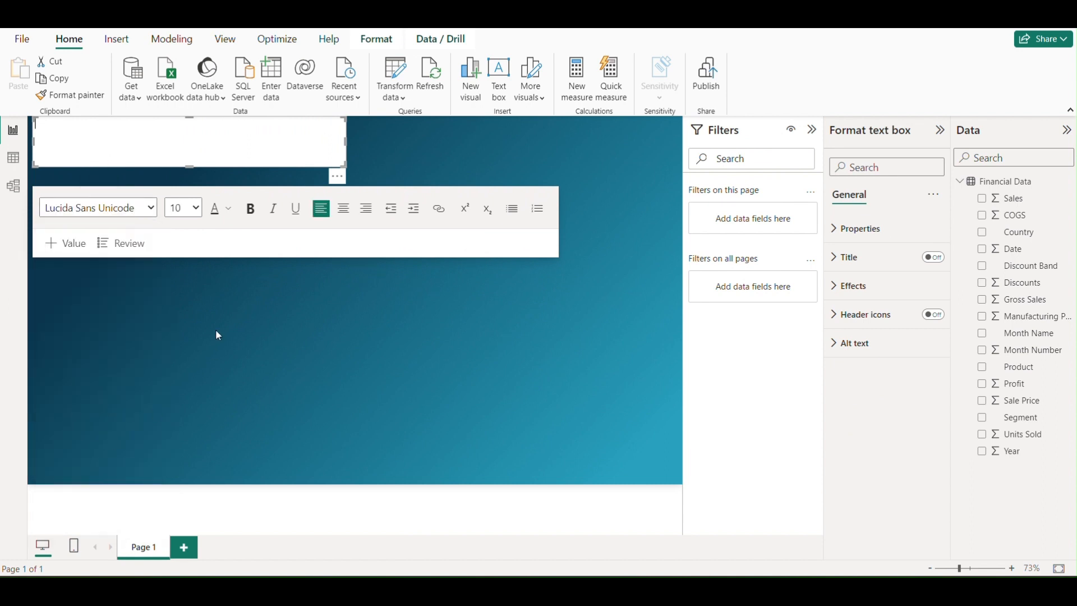
click(196, 208)
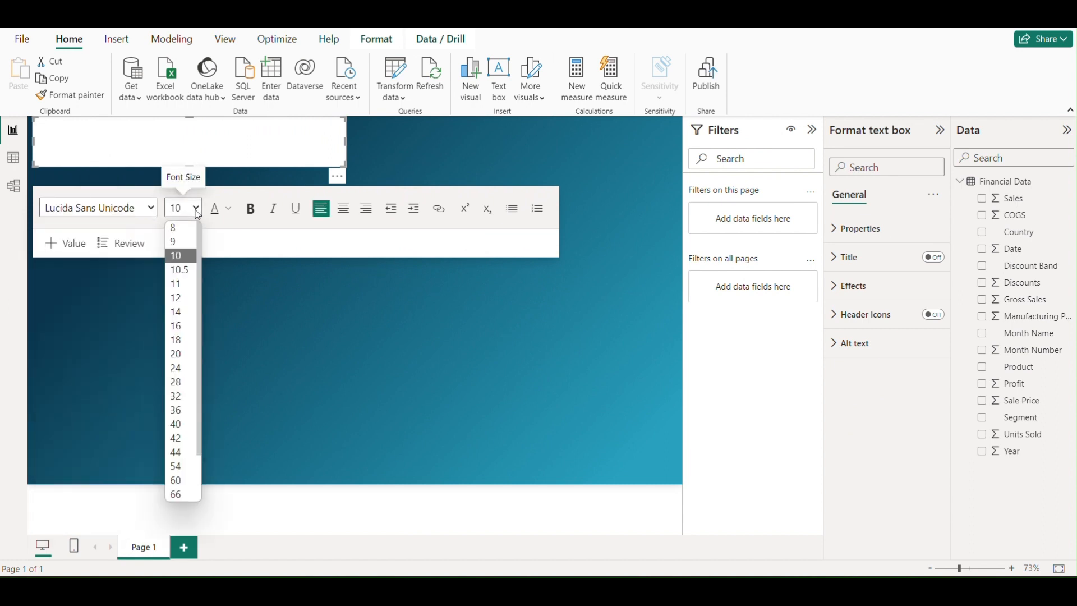
click(178, 369)
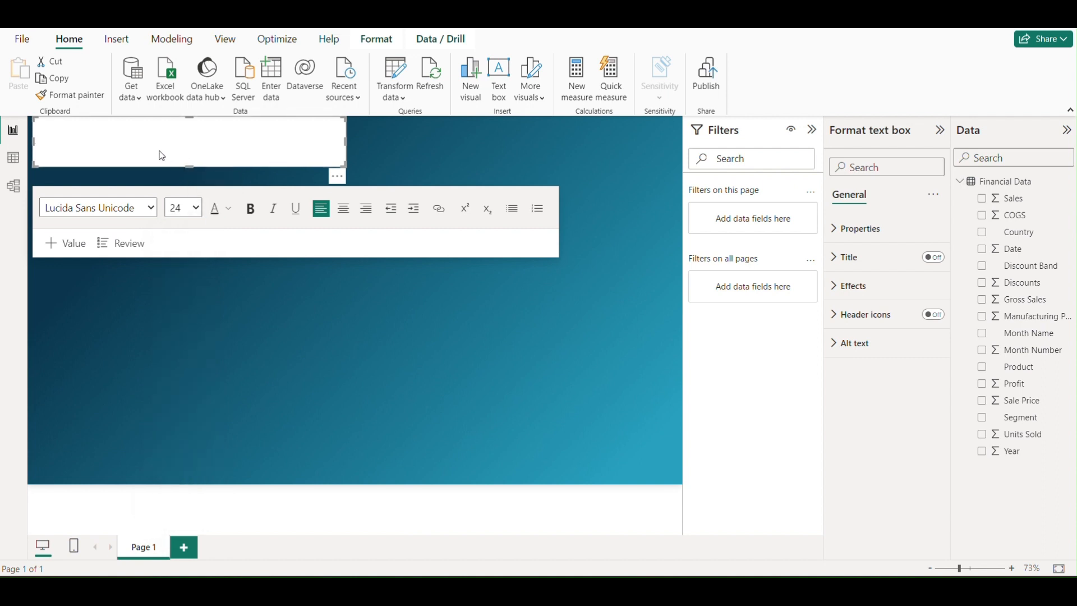
Enter the title "PBI DASHBOARD FINANCIAL DATA" in the text box
text(PBI DASHBO)
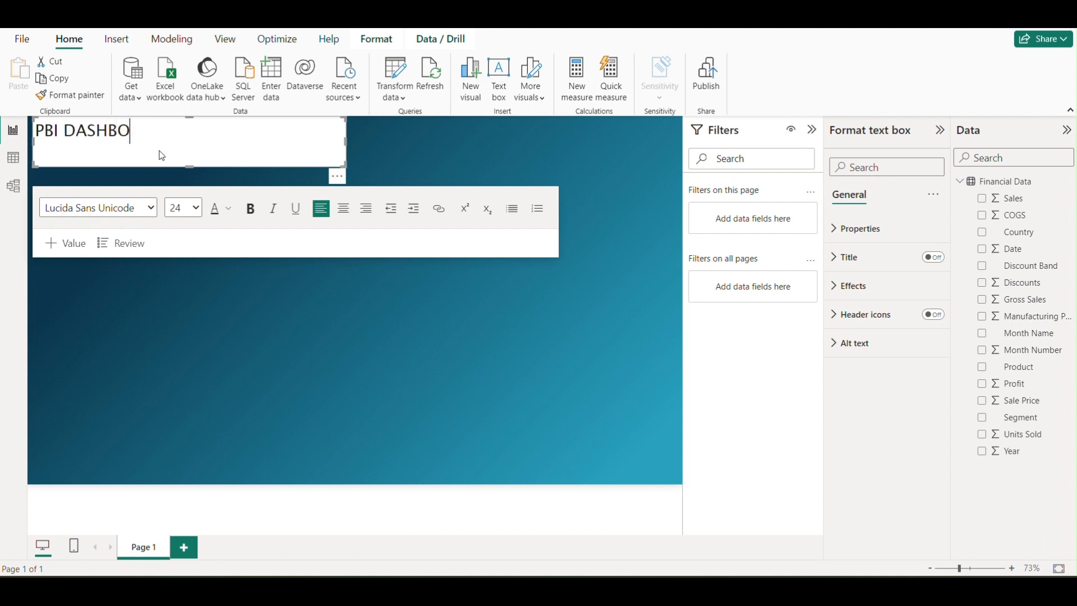
text(ARD FINA)
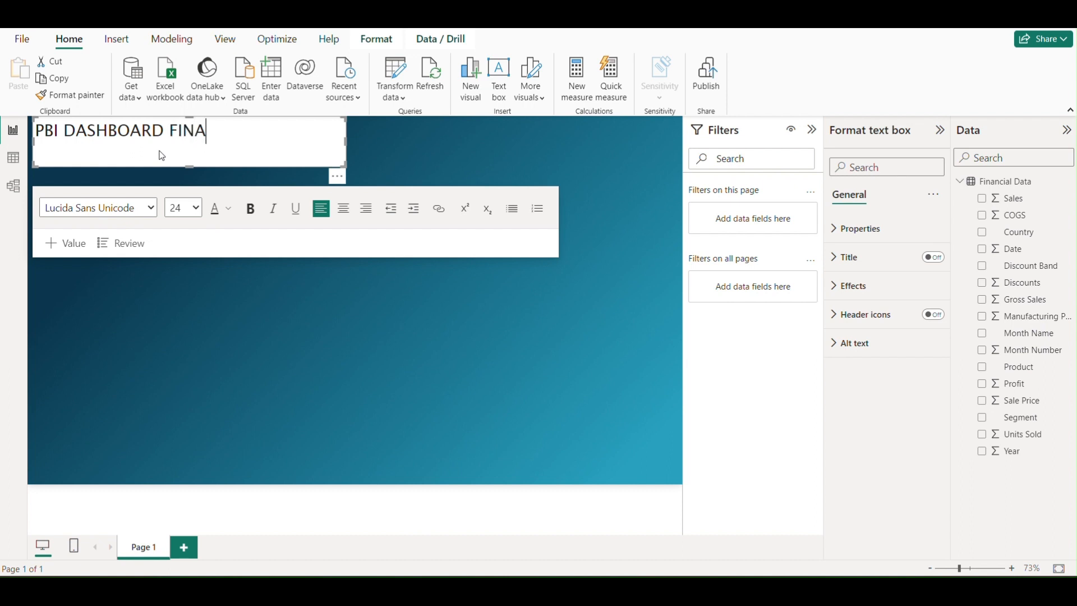
text(B)
key(BackSpace)
text(NCIAL DATA)
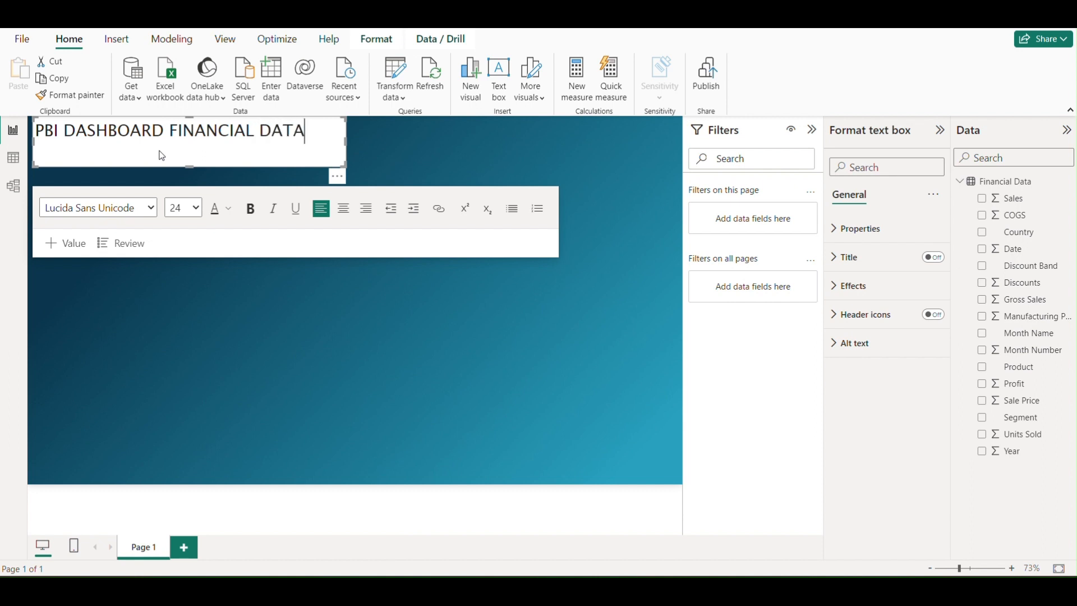
Shrink the title text box to fit closely around its text and center the text
drag(342, 169, 330, 137)
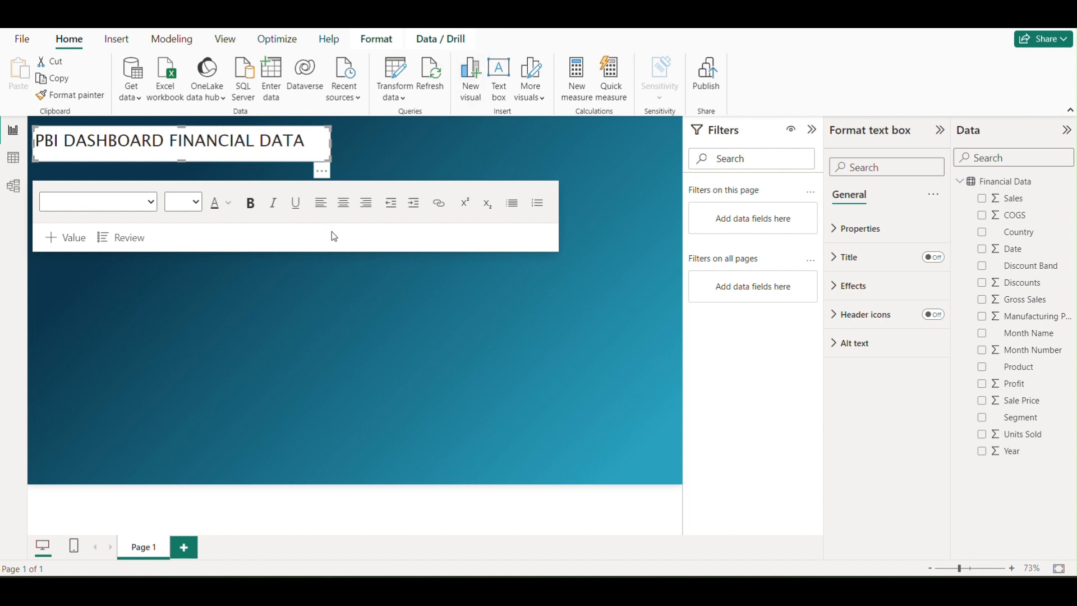
click(346, 206)
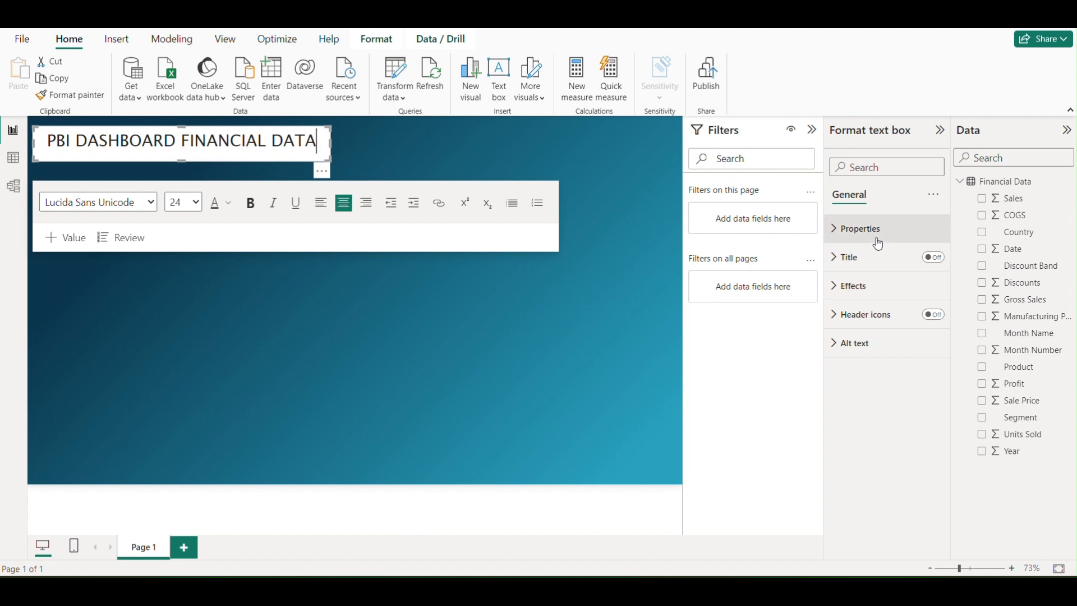
Set the title text box's background transparency to 100%
click(842, 263)
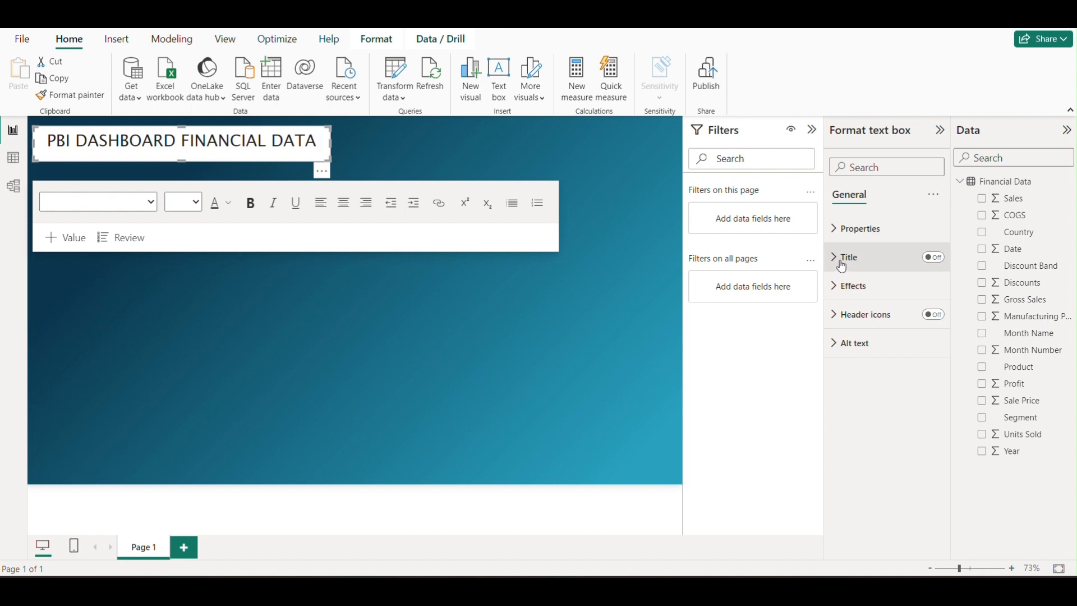
click(841, 266)
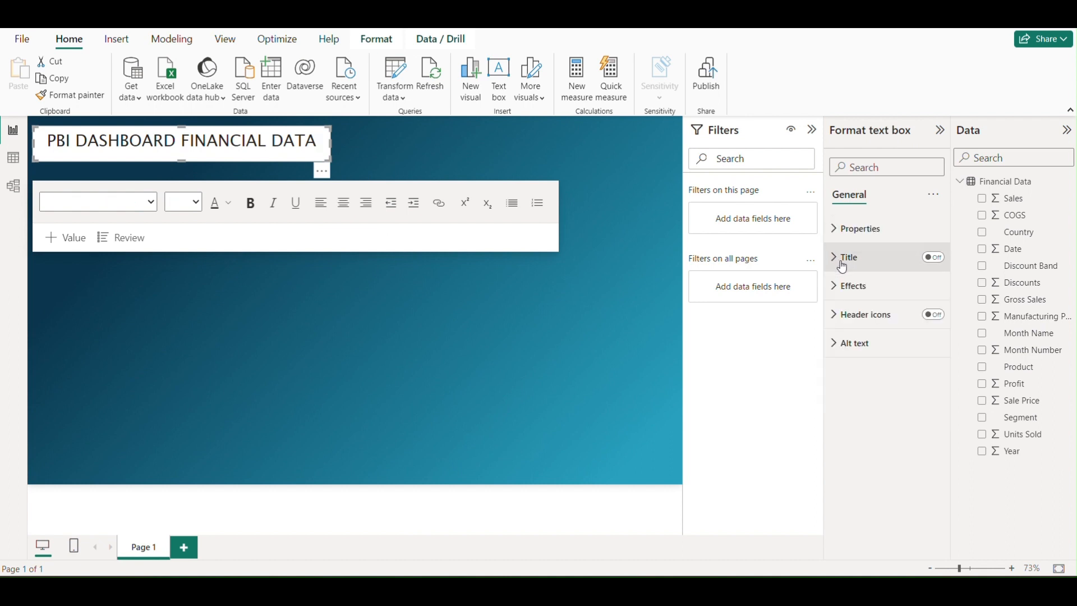
click(843, 295)
scroll(873, 284, down, 1)
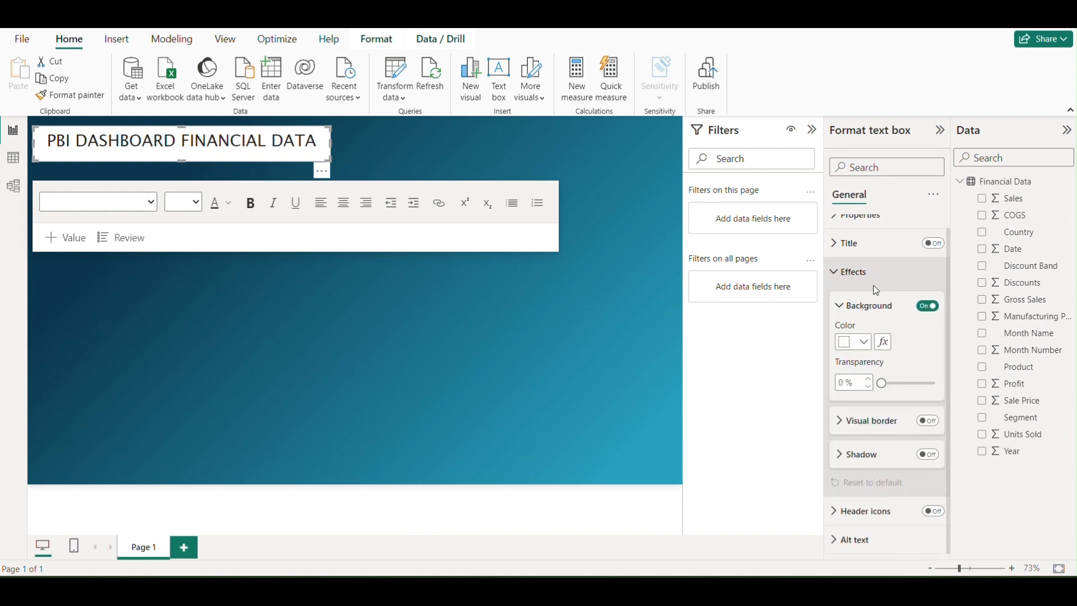
drag(881, 383, 935, 385)
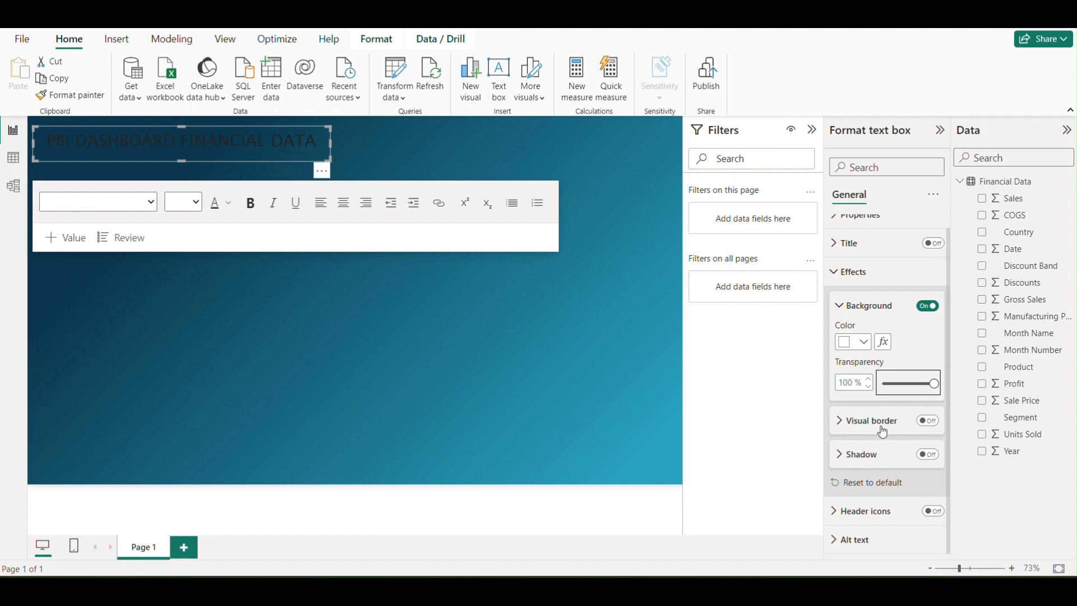
Turn on the visual border and shadow for the title text box
click(927, 420)
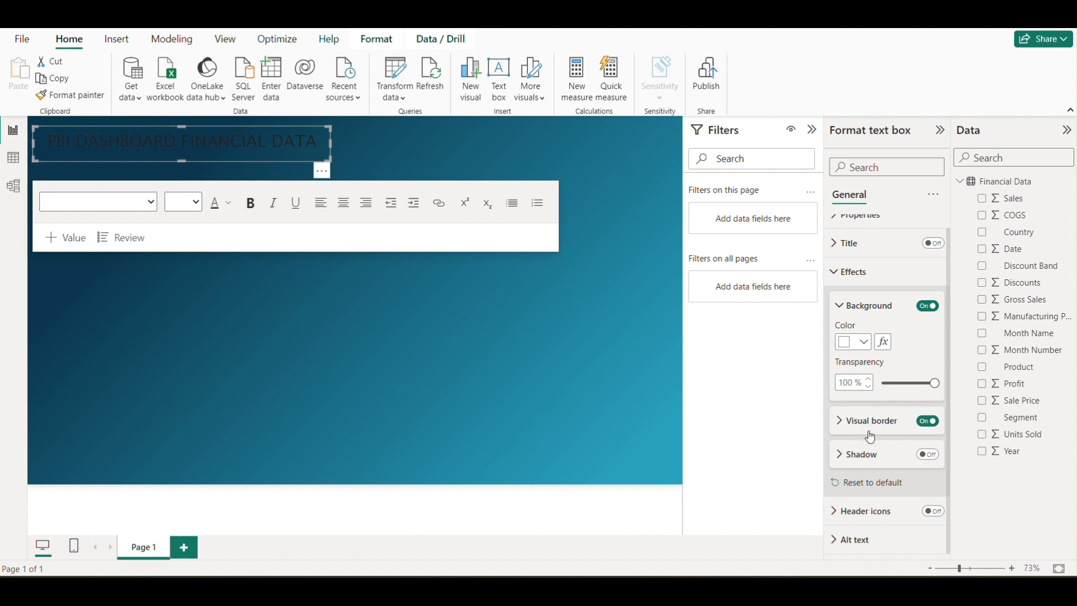
click(928, 454)
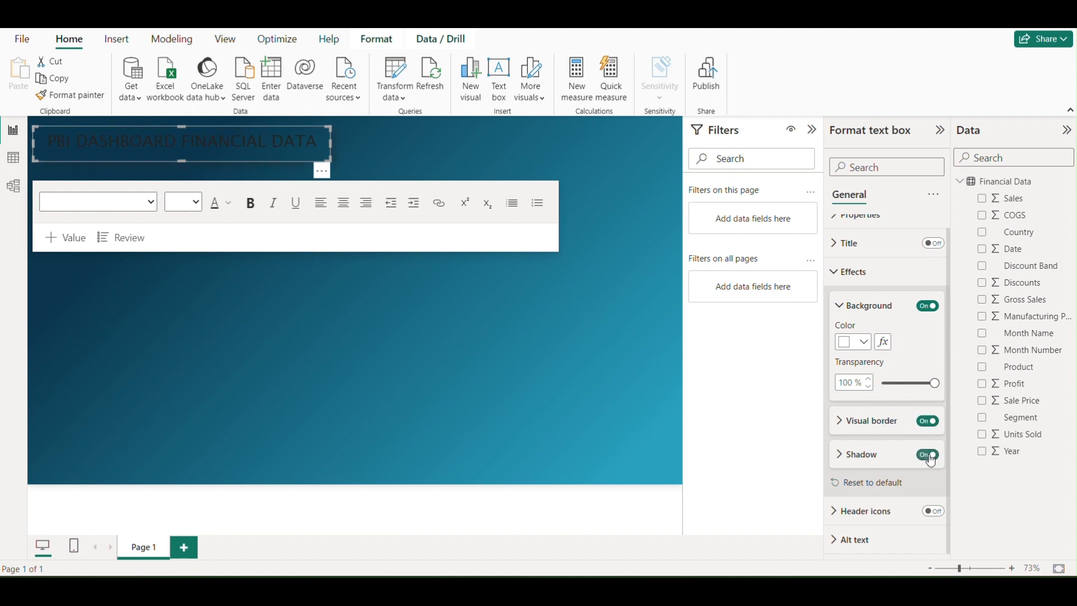
Set the title text box's visual border color to the hex value #219EBC
click(839, 425)
scroll(914, 423, down, 3)
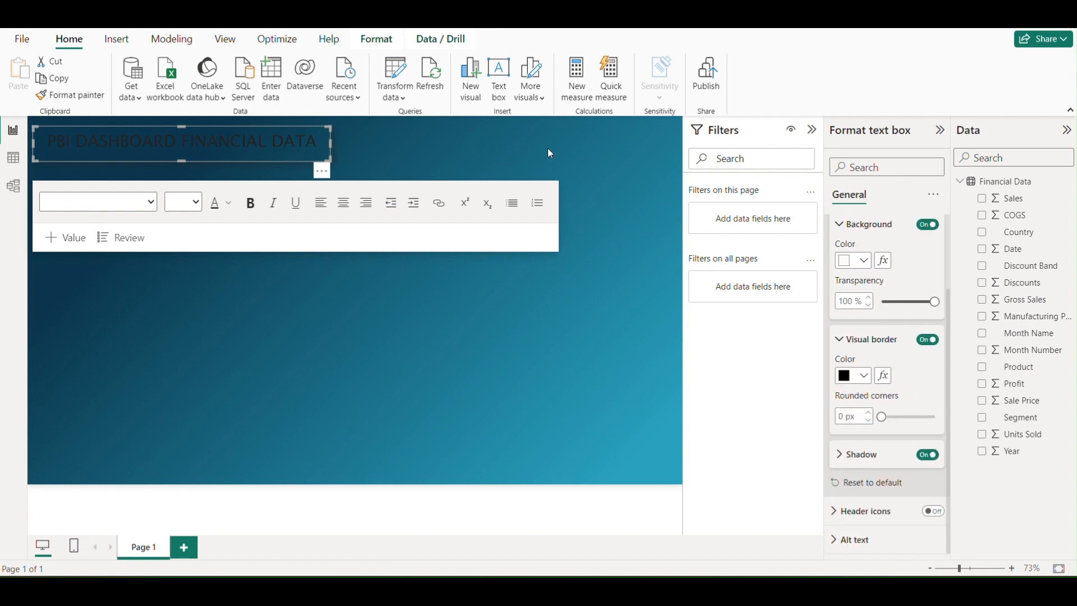
click(866, 377)
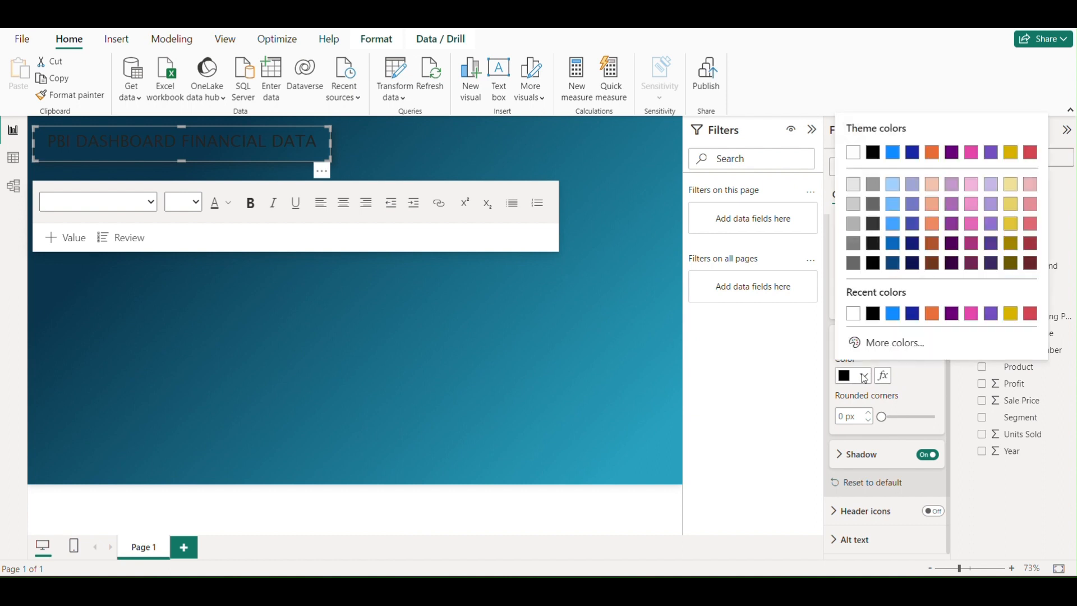
click(896, 343)
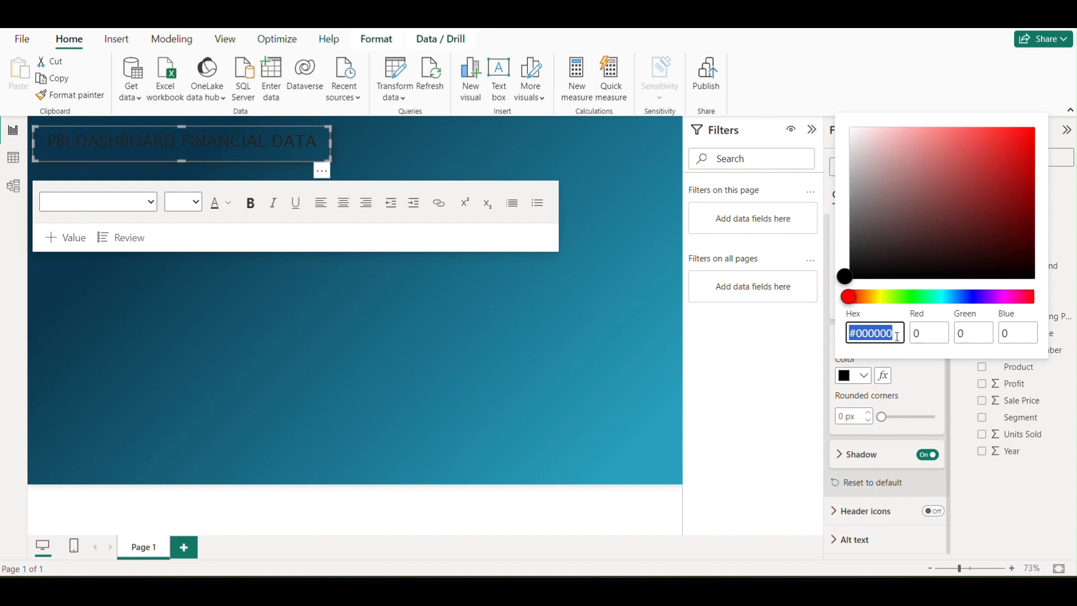
click(896, 333)
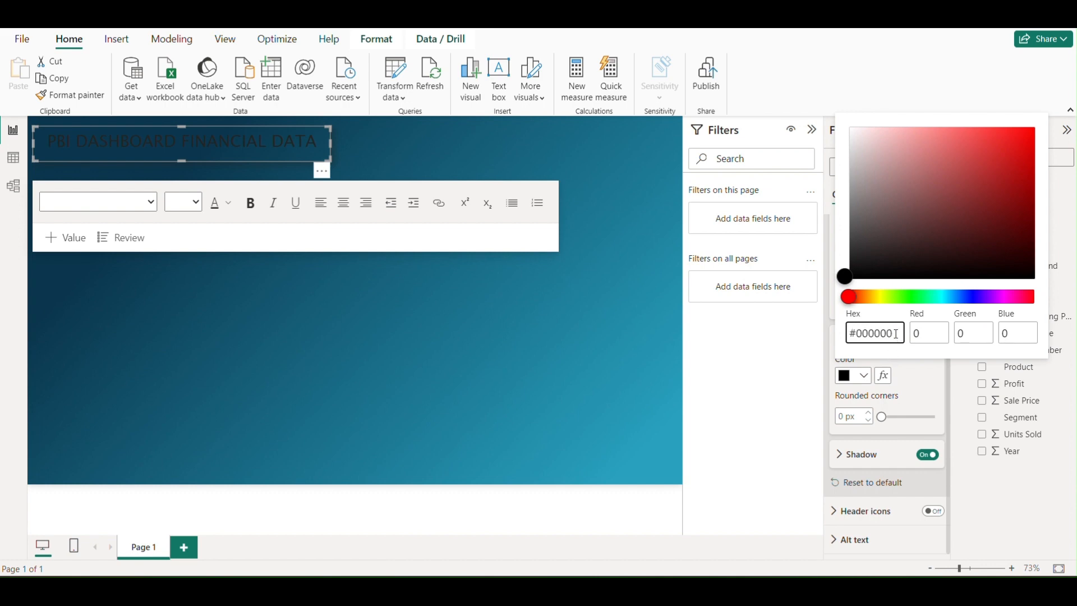
key(BackSpace)
key(BackSpace)
key(BackSpace)
key(BackSpace)
key(BackSpace)
key(BackSpace)
text(219ebc)
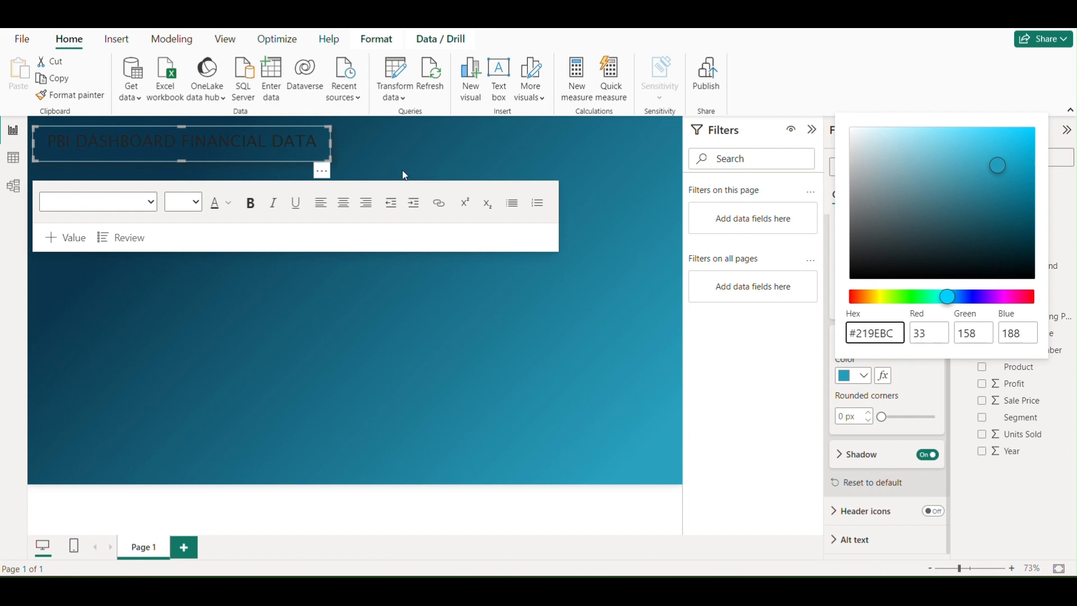
click(909, 389)
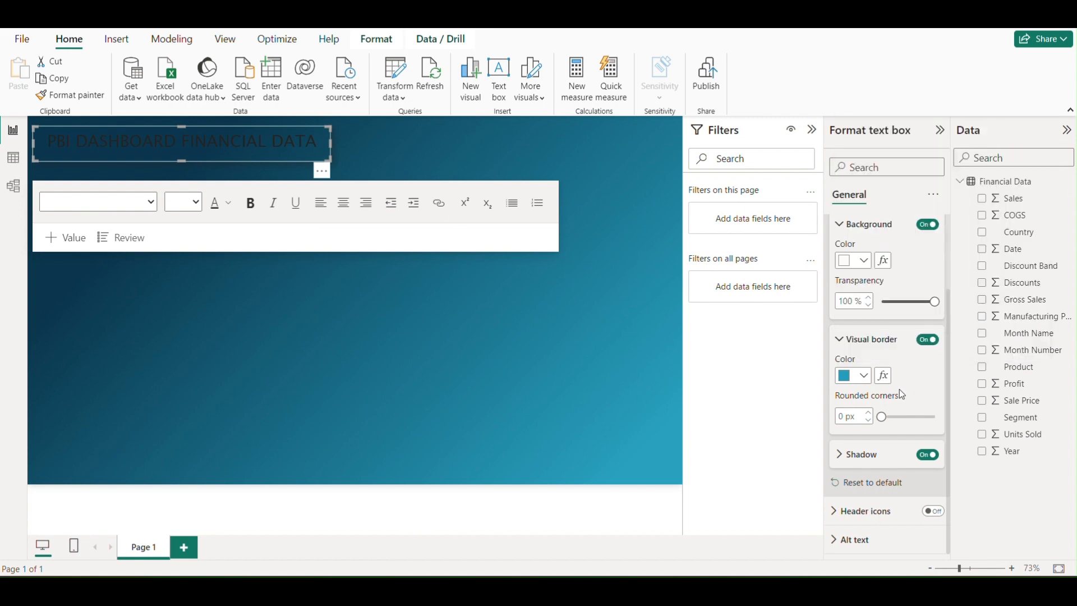
Round the corners of the title text box's border to 10 px
double_click(860, 418)
text(10)
click(399, 240)
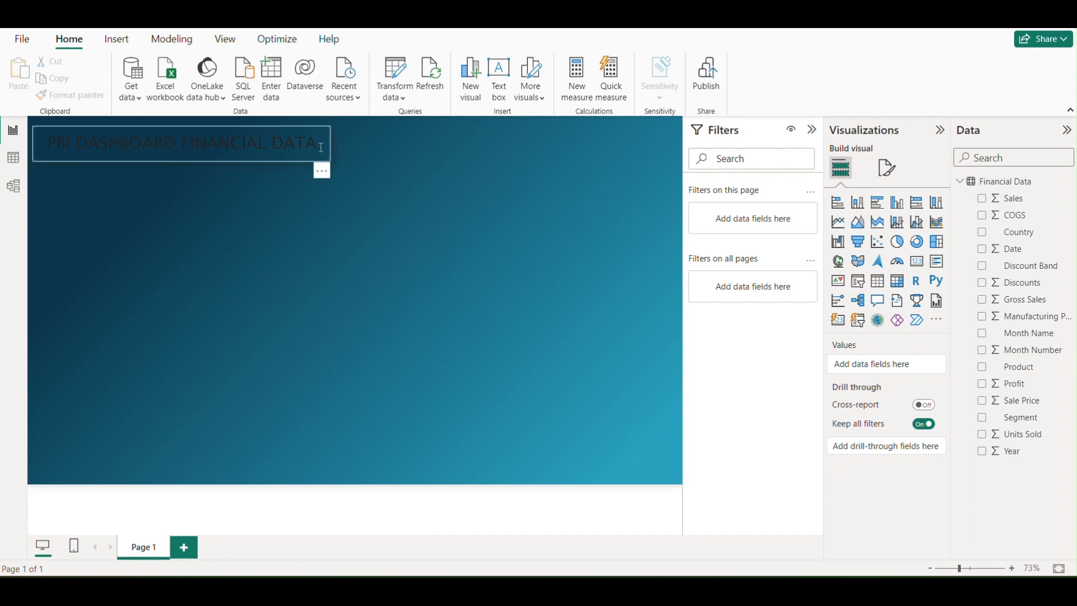
Make the title text "PBI DASHBOARD FINANCIAL DATA" white and bold
drag(318, 143, 39, 143)
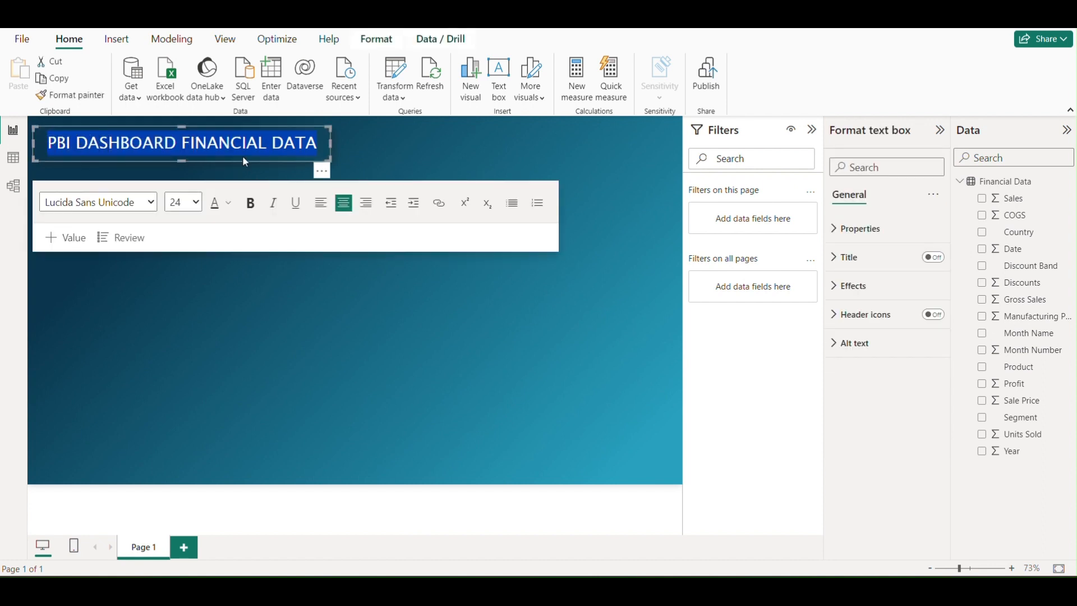
click(228, 211)
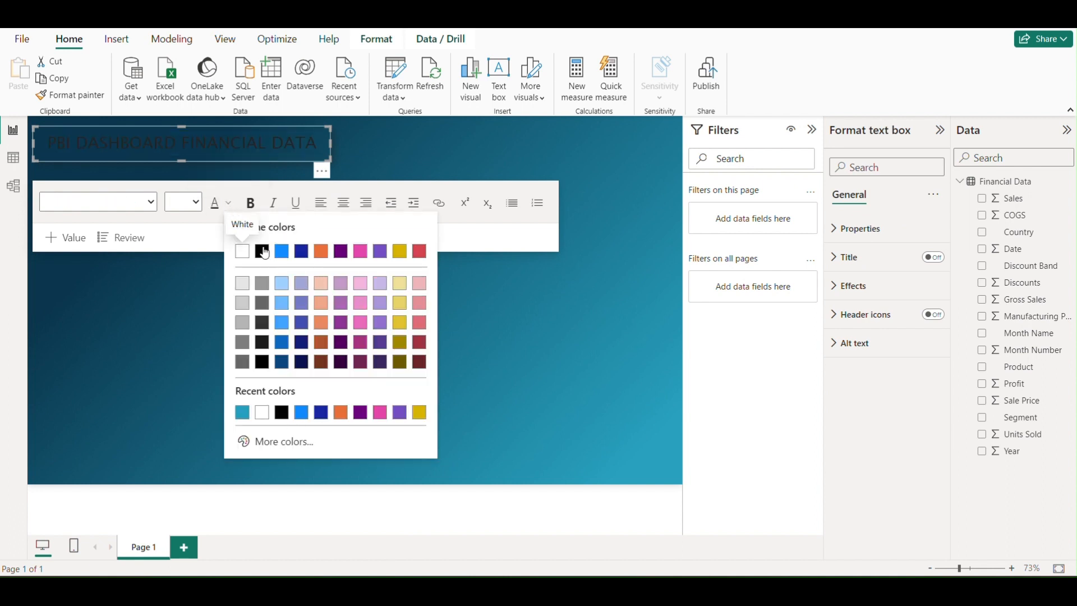
click(243, 252)
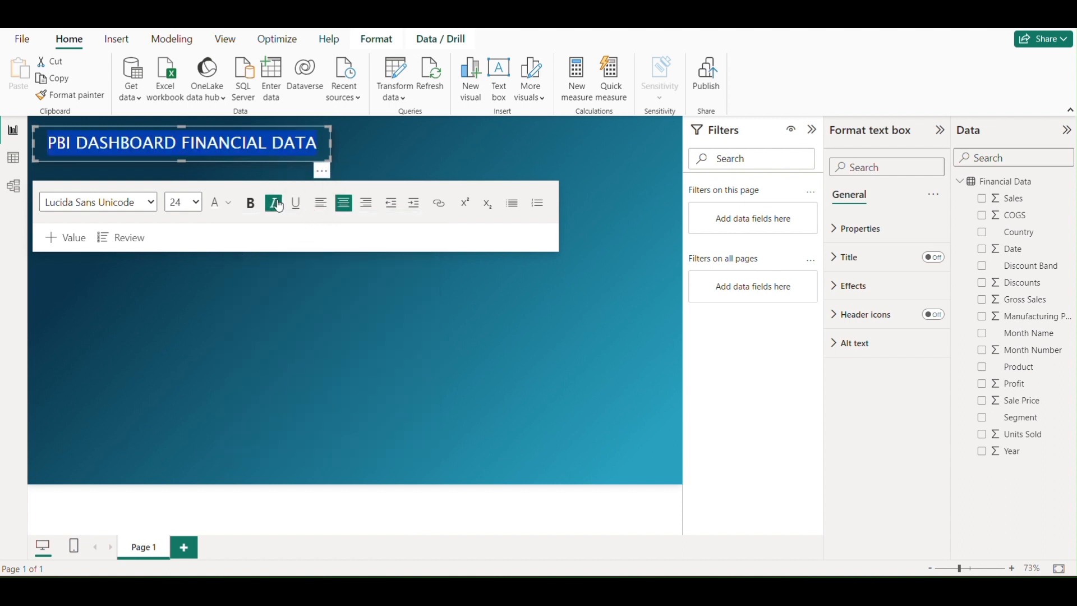
click(251, 204)
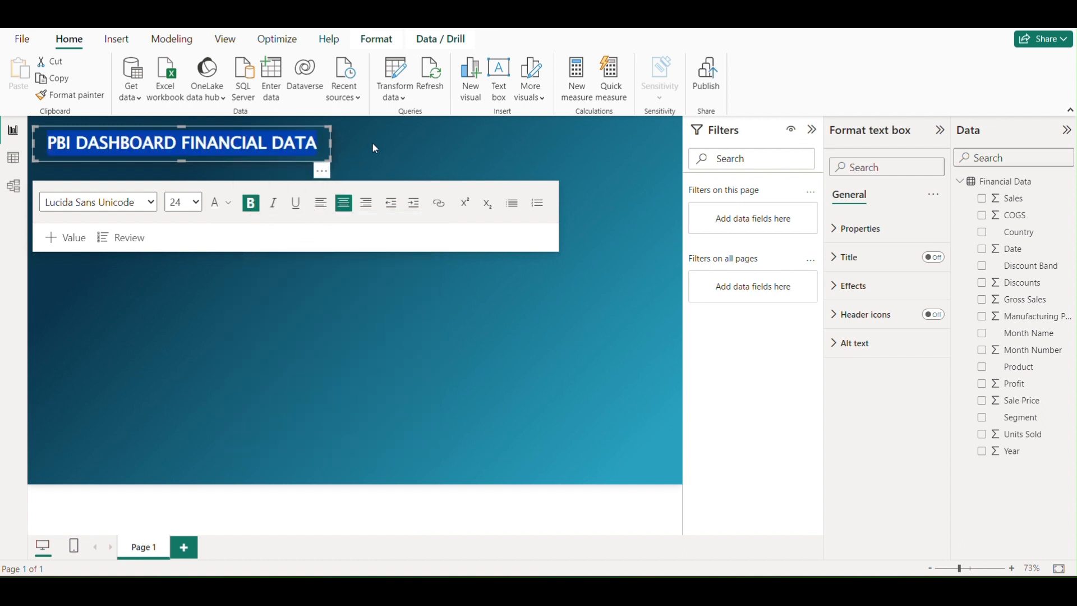
click(375, 148)
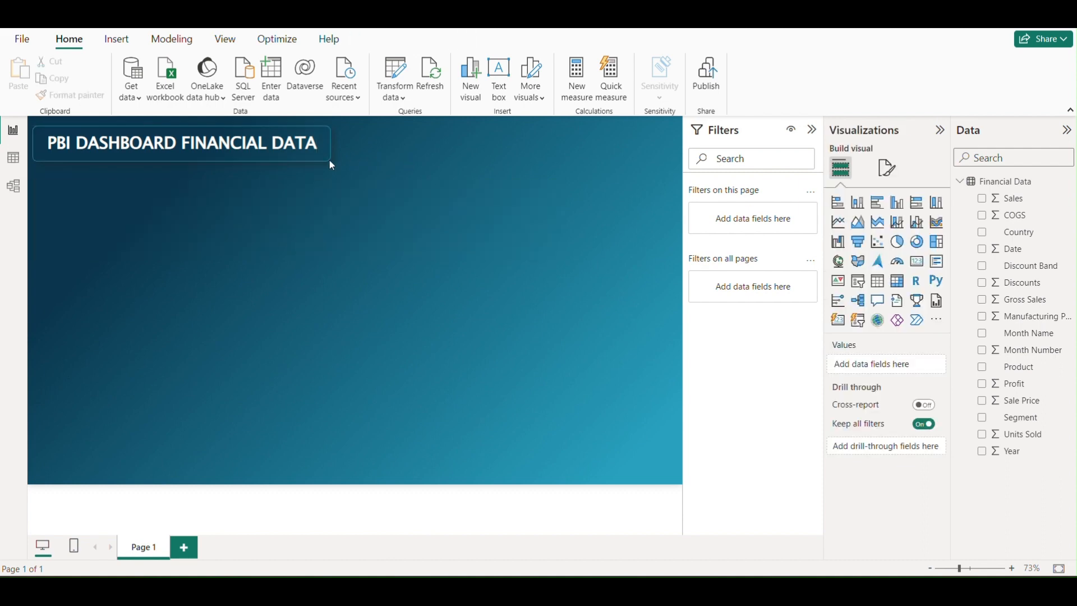
Nudge the title text box slightly closer to the upper edge of the report page
click(289, 159)
drag(195, 159, 197, 155)
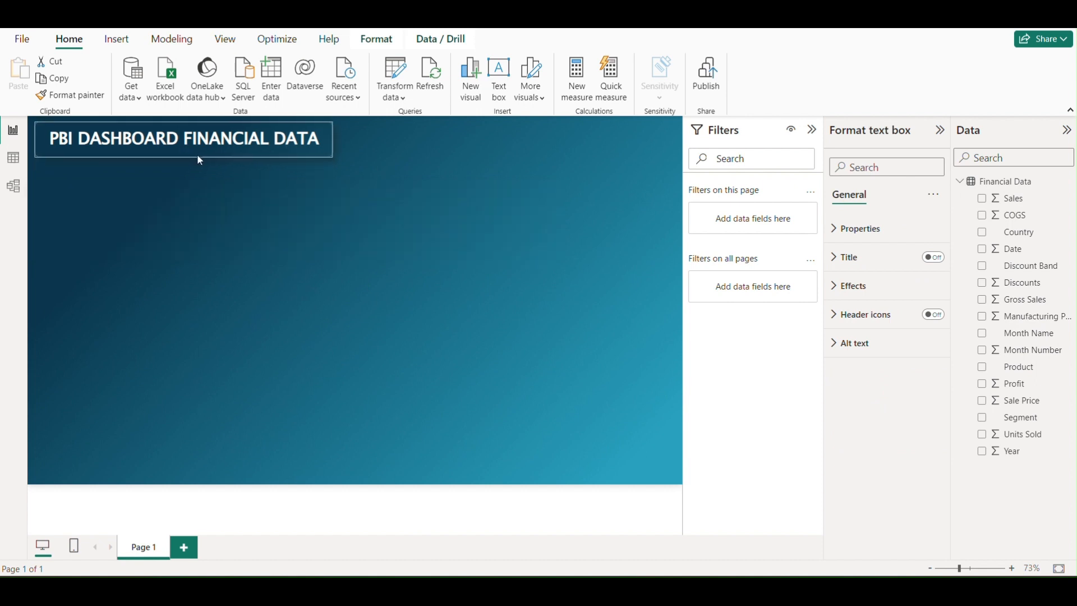
click(416, 332)
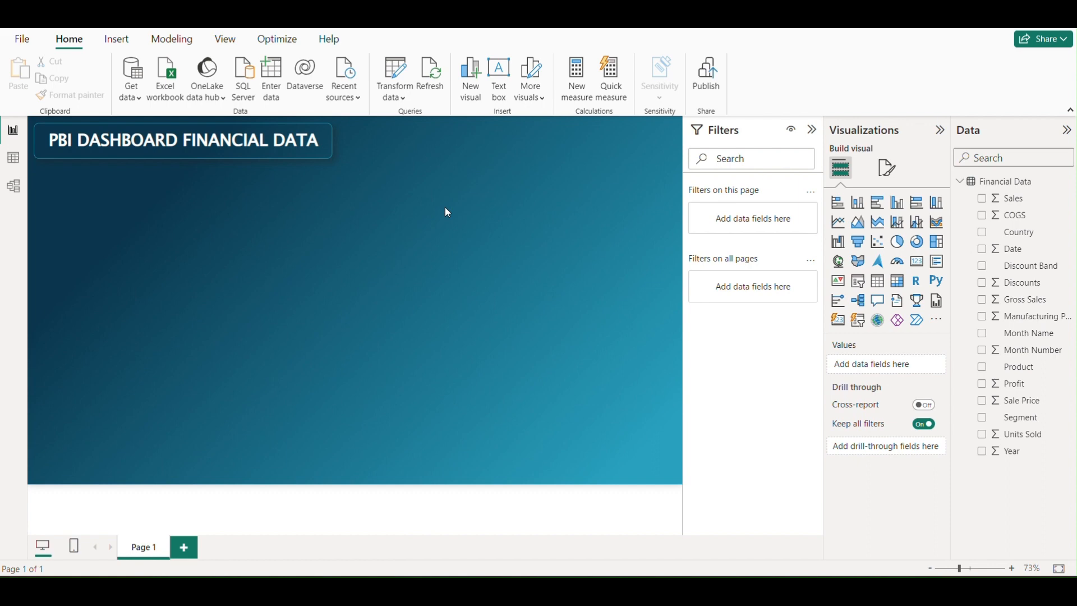
Add a small card visual directly beneath the title, aligned with its left edge, and have it show the sum of Sales
click(917, 262)
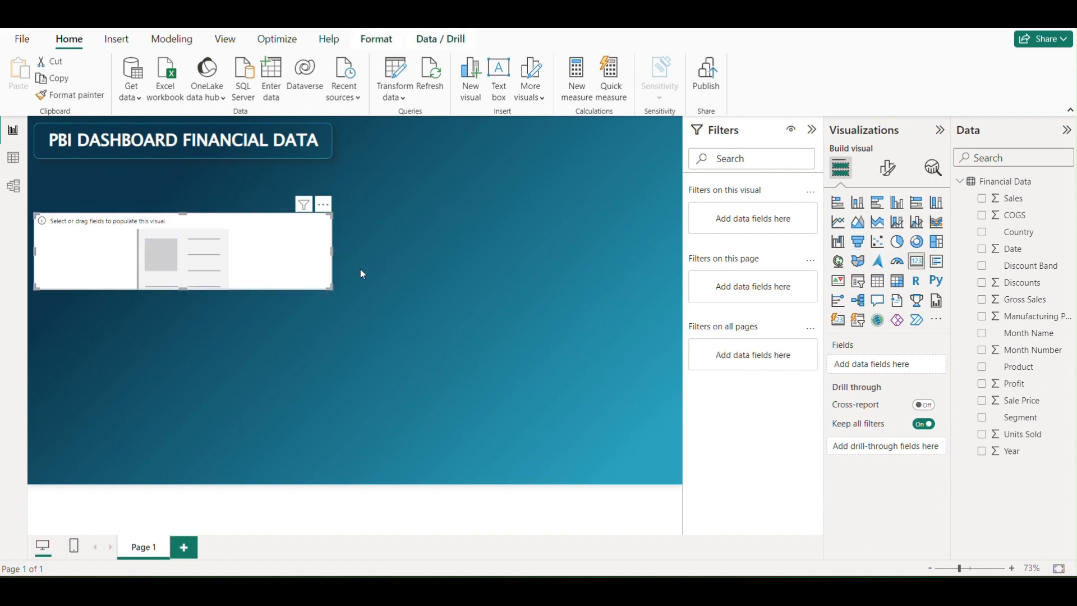
drag(329, 288, 189, 316)
drag(155, 270, 153, 228)
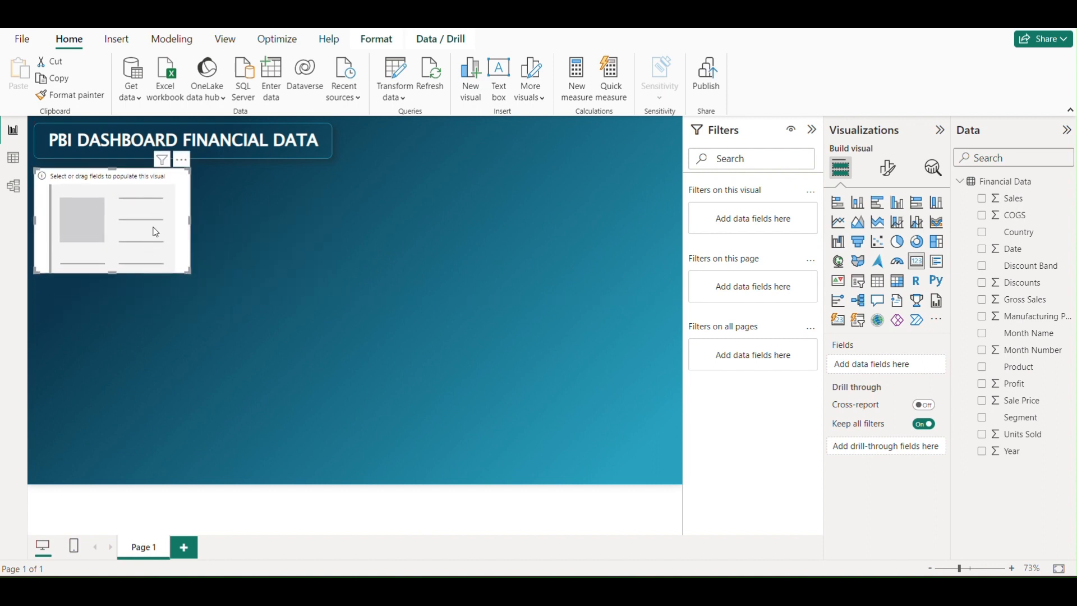
drag(189, 273, 145, 250)
drag(1011, 199, 881, 365)
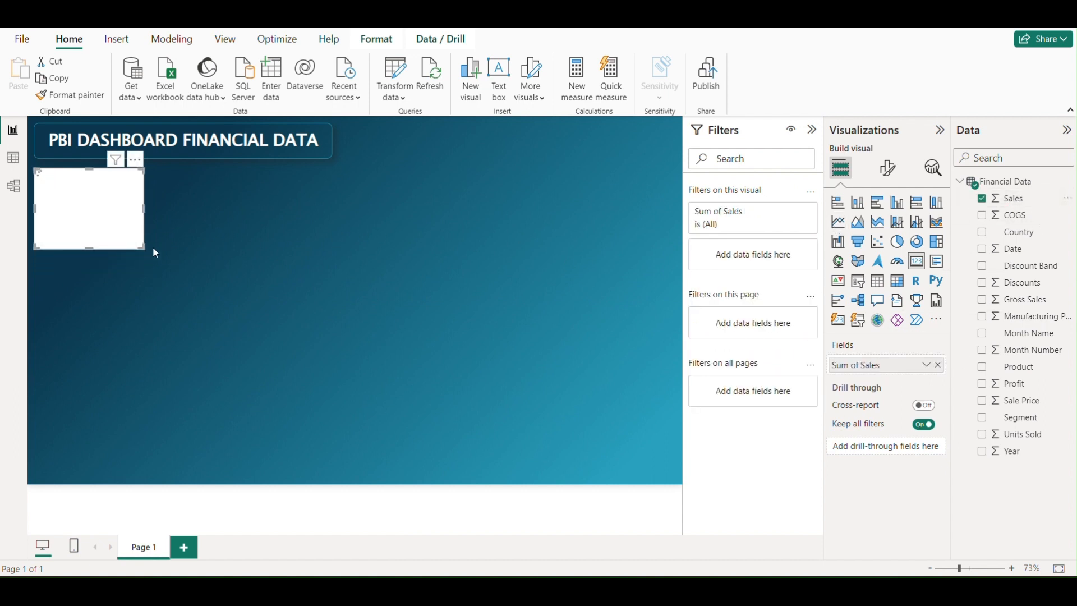
drag(141, 247, 158, 252)
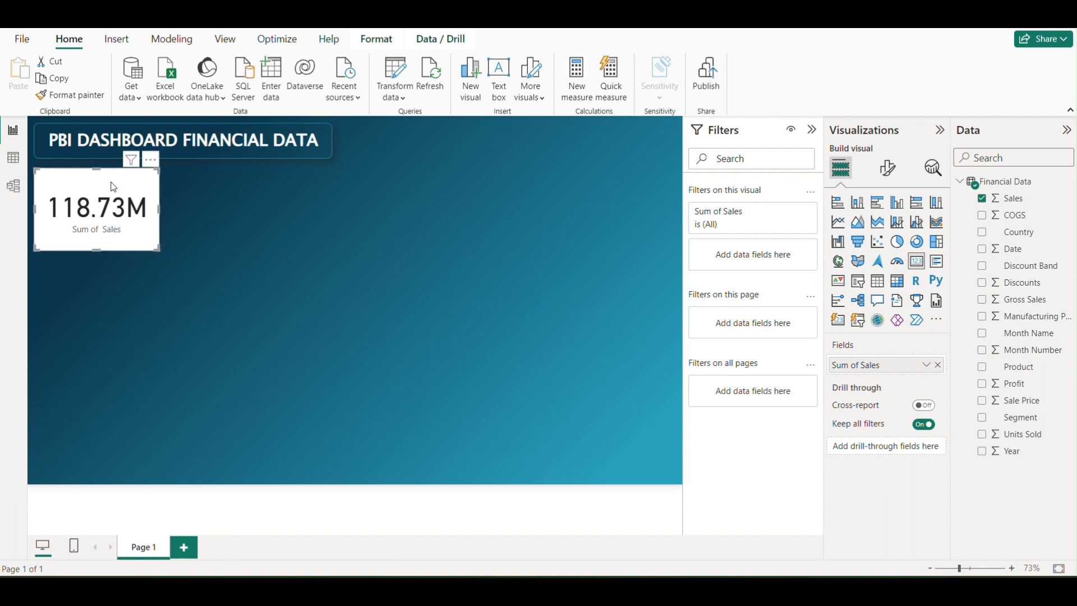
Copy the title text box's formatting onto the Sales card with Format Painter
click(244, 155)
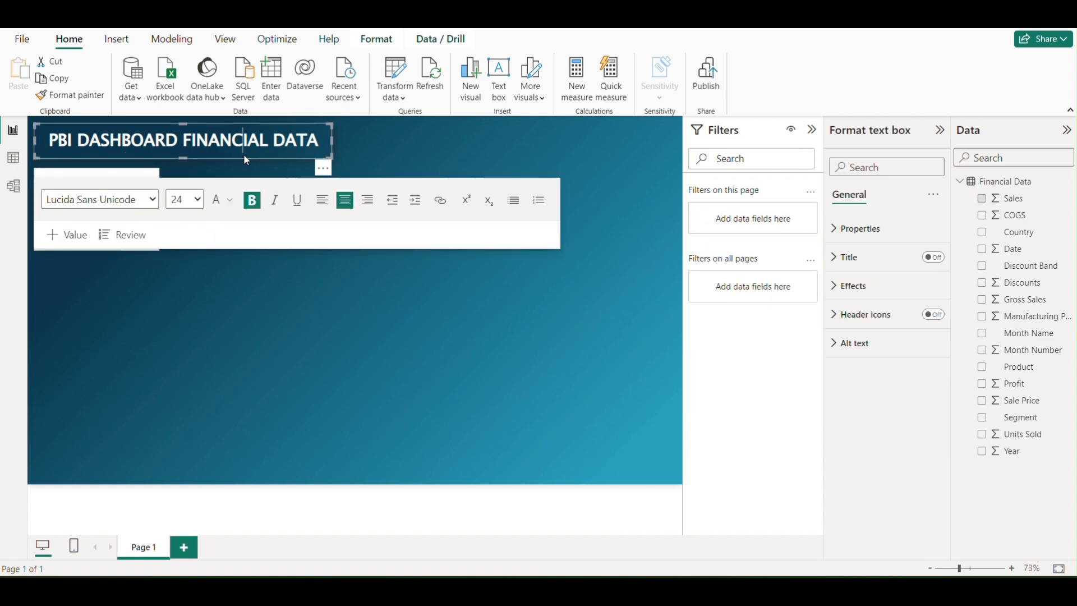
click(85, 100)
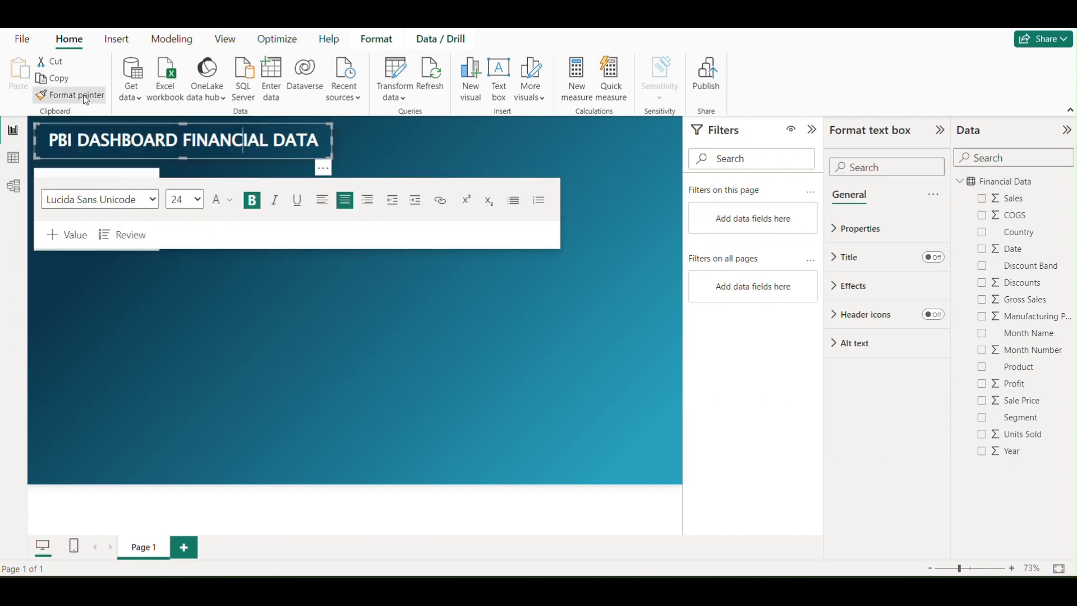
click(145, 172)
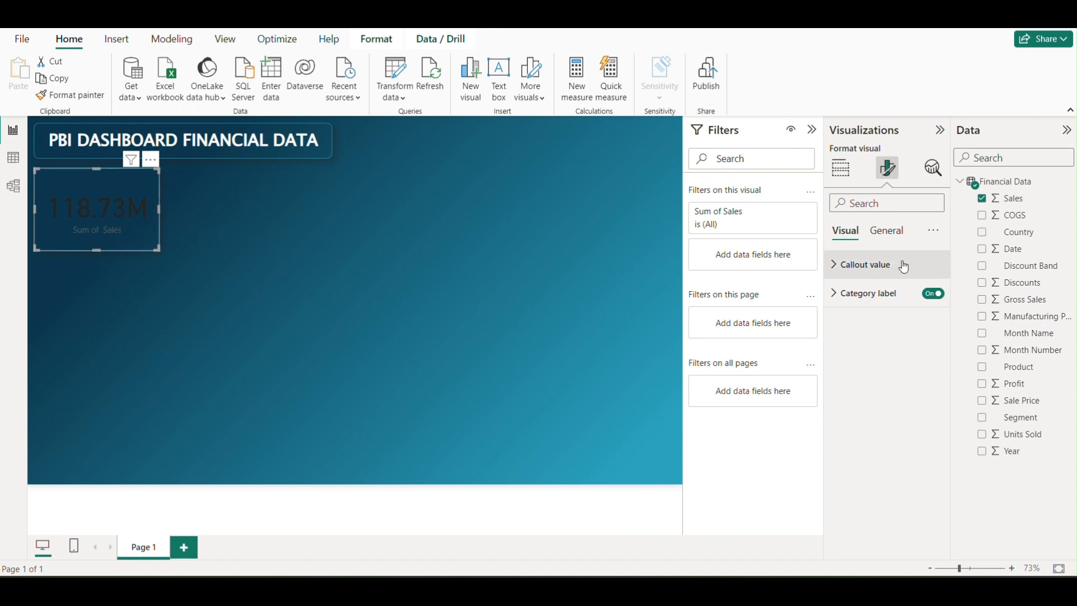
Set the Sales card's callout value to font size 30 and white
click(838, 269)
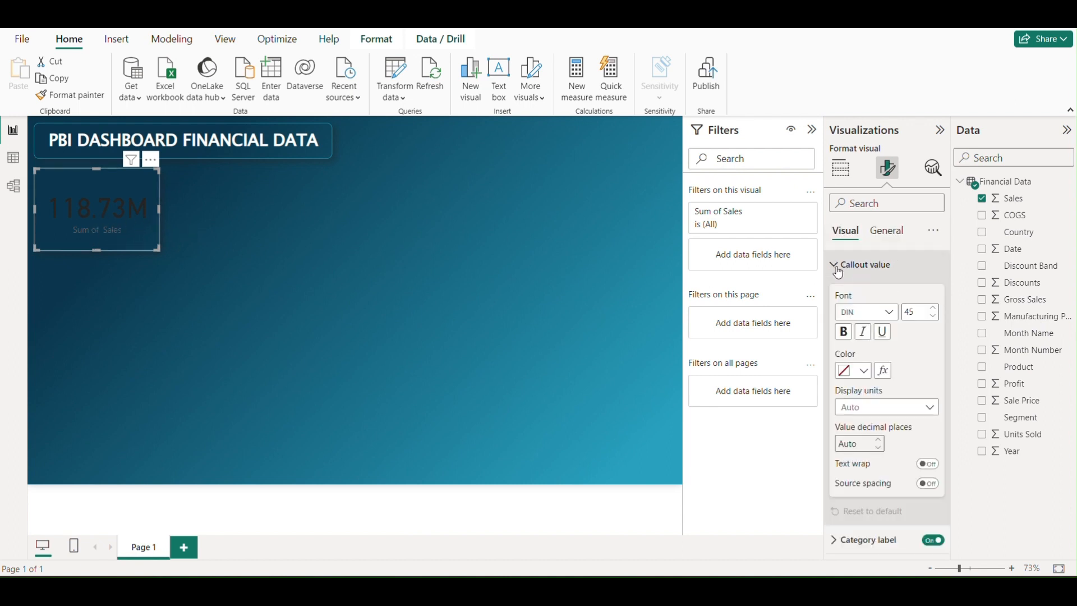
double_click(919, 312)
key(BackSpace)
text(30)
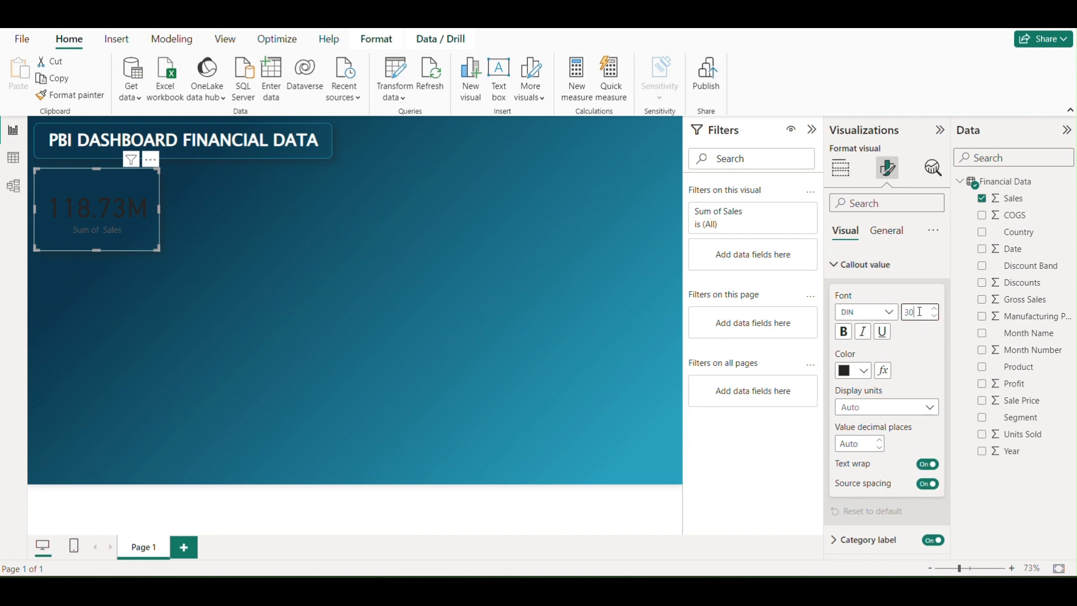
click(864, 370)
click(855, 147)
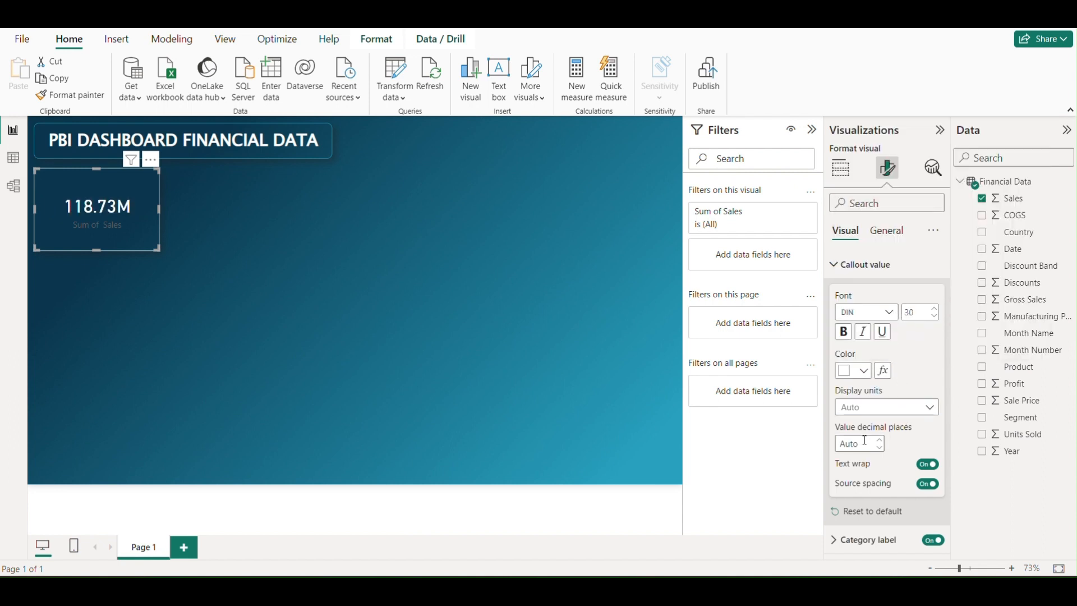
Set the Sales card's callout value to 0 decimal places
click(864, 440)
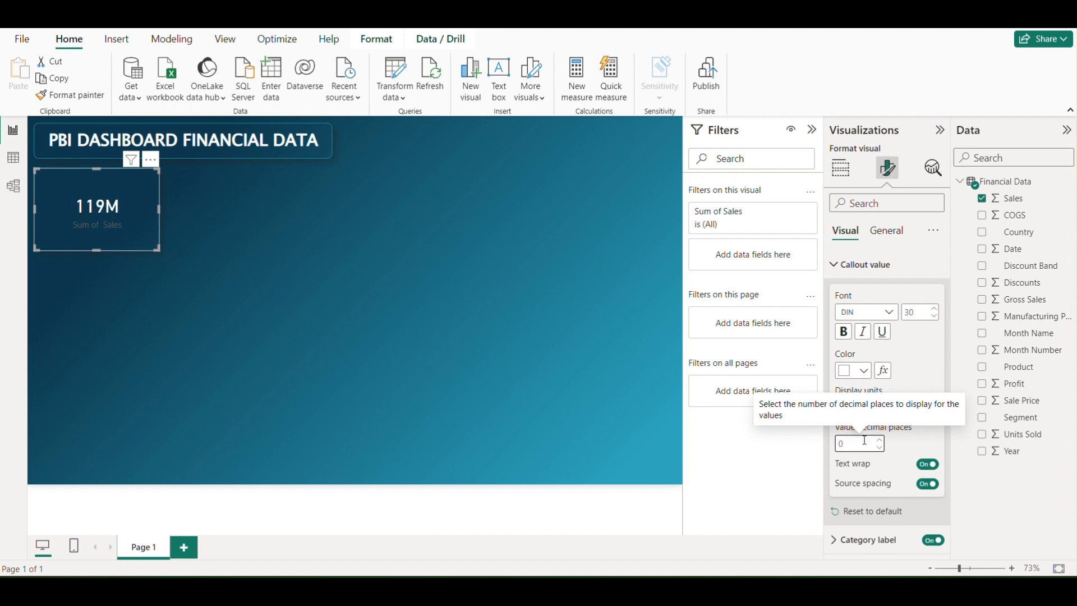
click(942, 435)
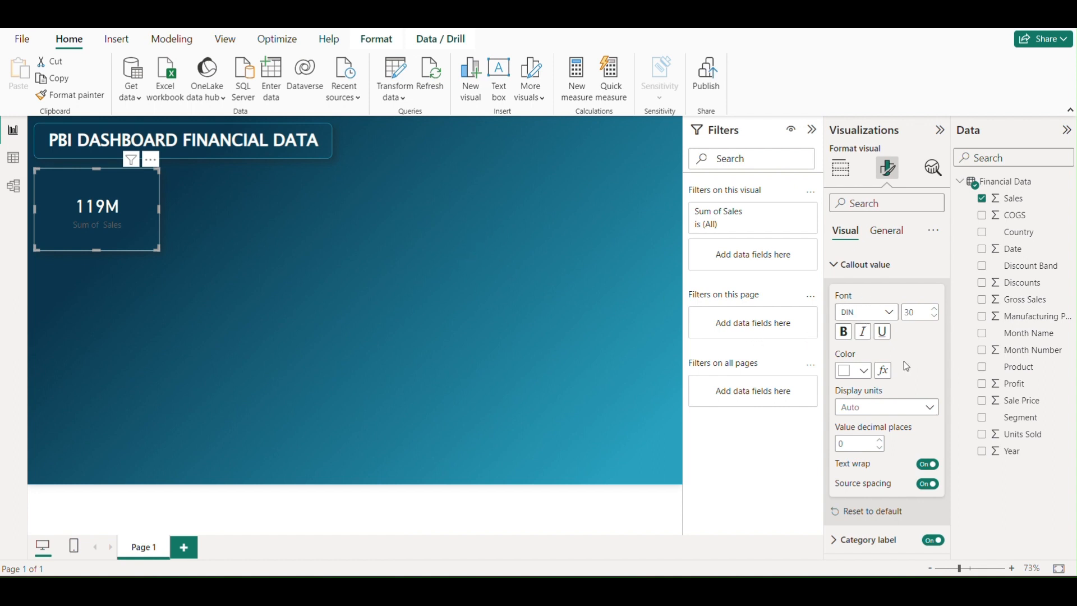
click(855, 264)
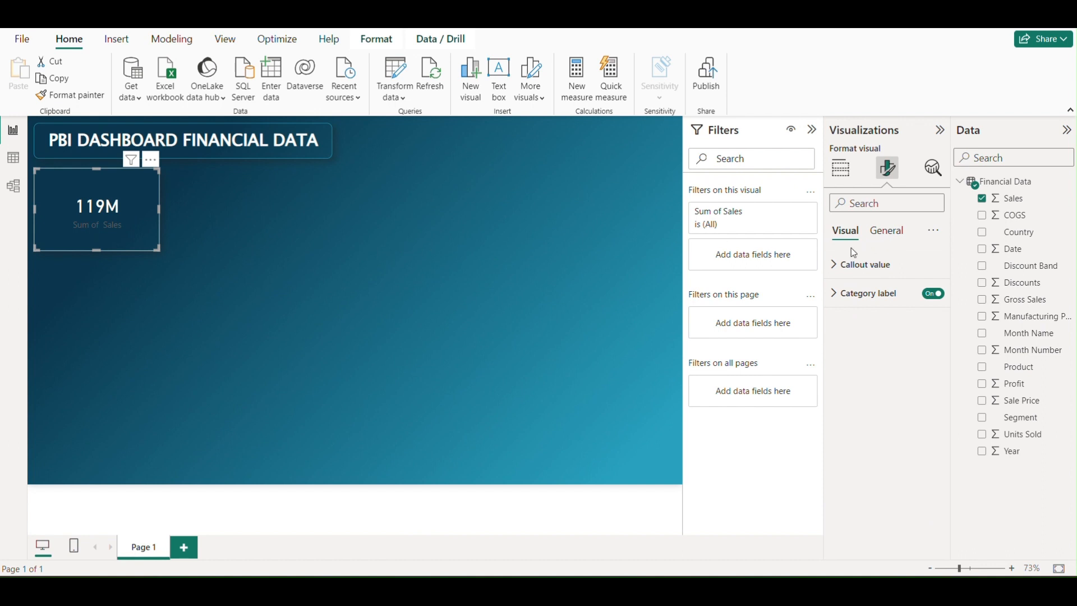
Turn on the Sales card's title and set its text to "Total Sales"
click(886, 231)
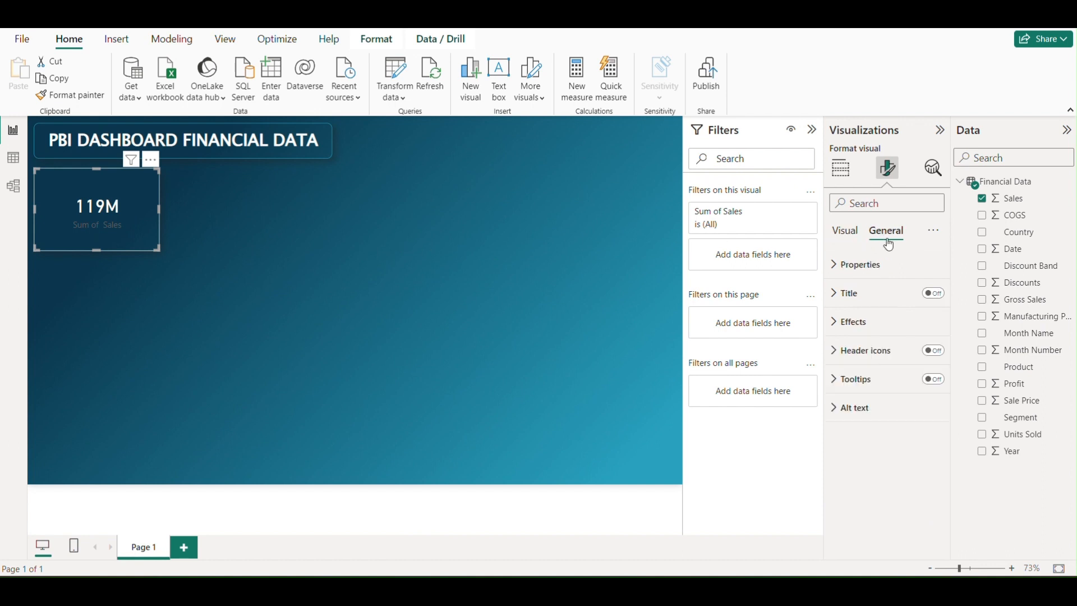
click(932, 294)
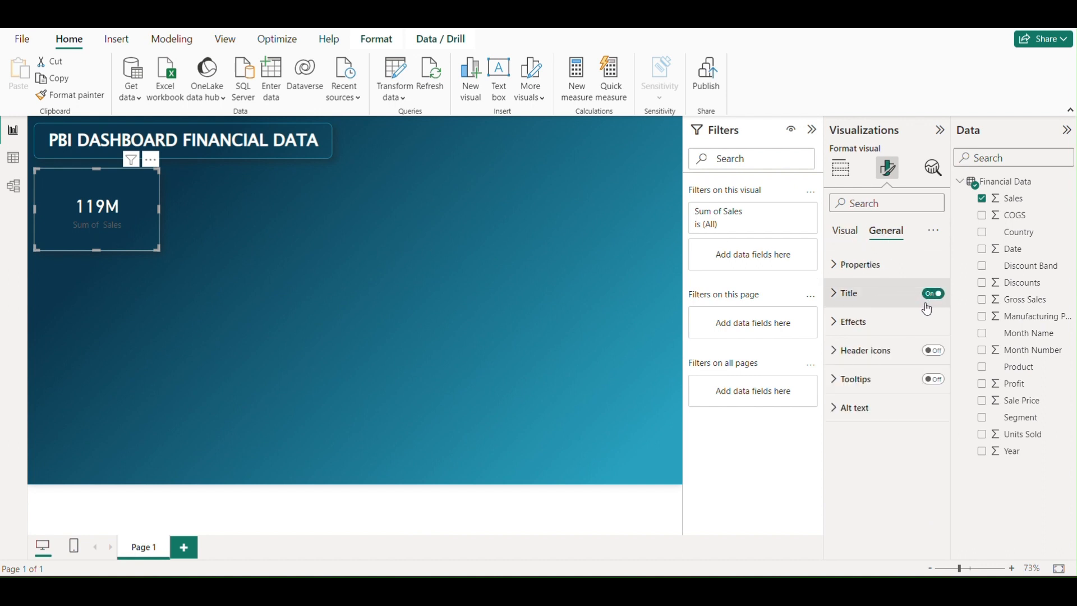
click(836, 294)
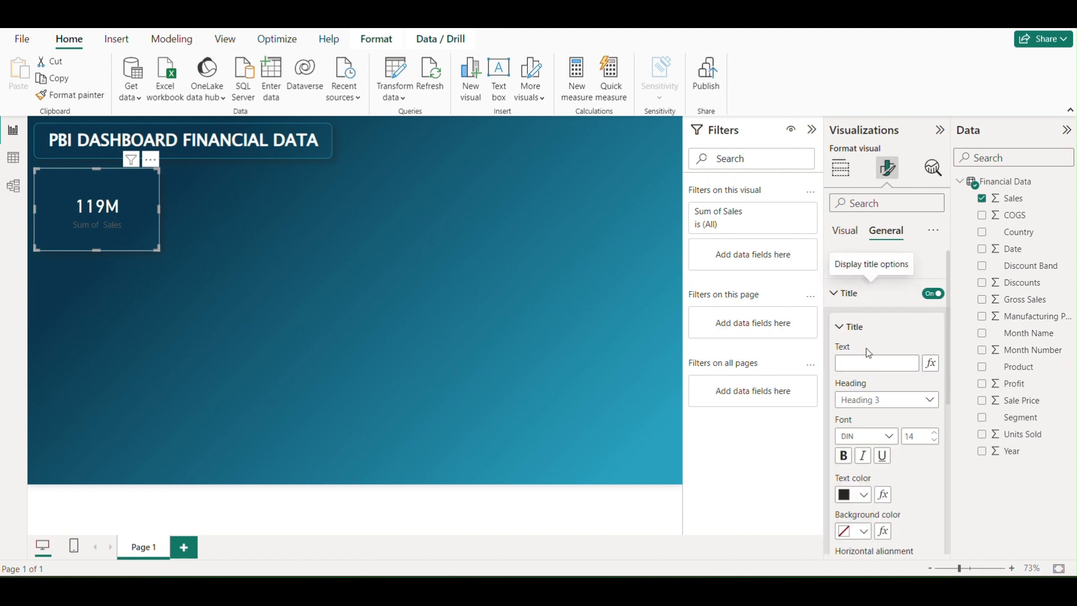
click(862, 363)
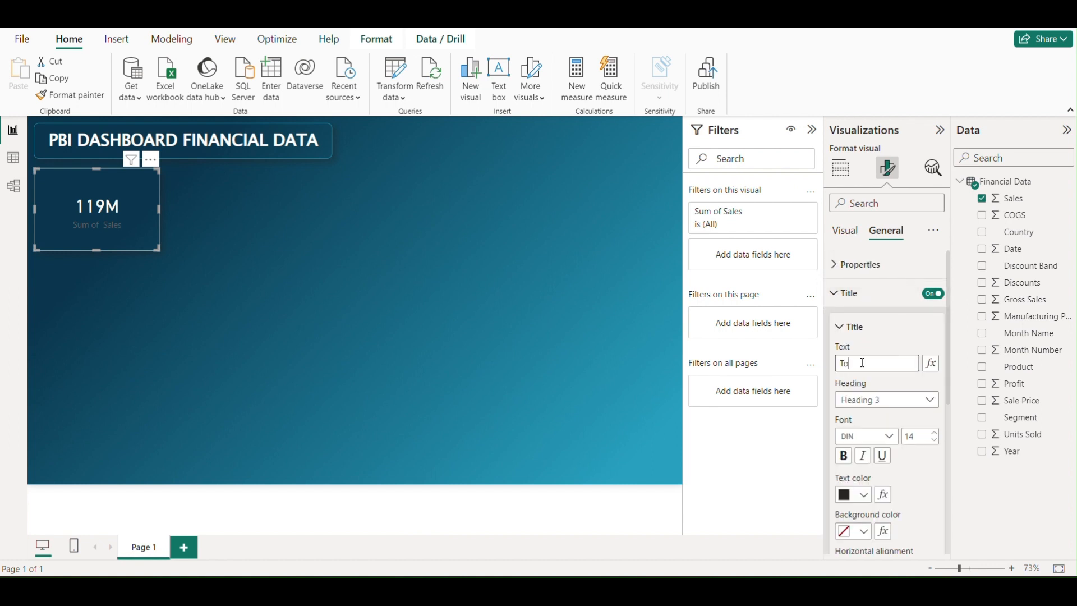
text(Total Sales)
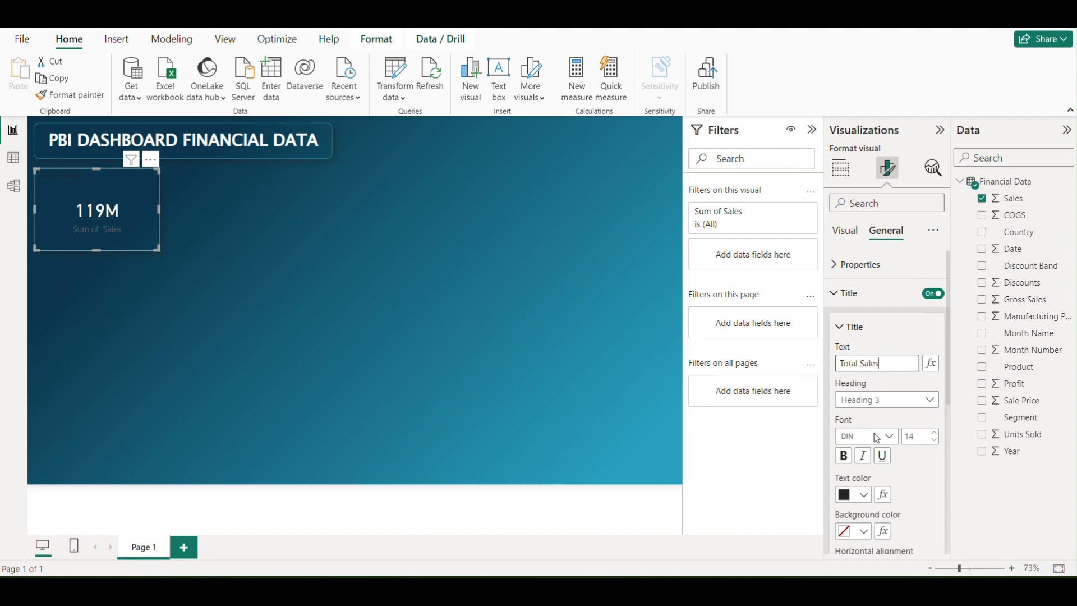
Color the card's "Total Sales" title white and center it horizontally
click(869, 495)
click(855, 276)
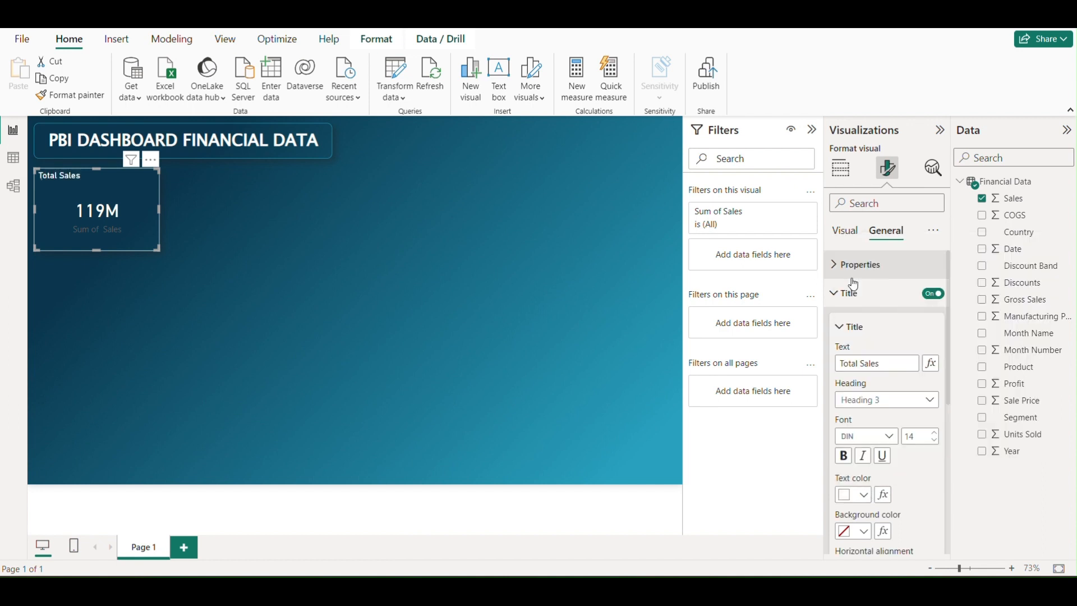
scroll(897, 405, down, 5)
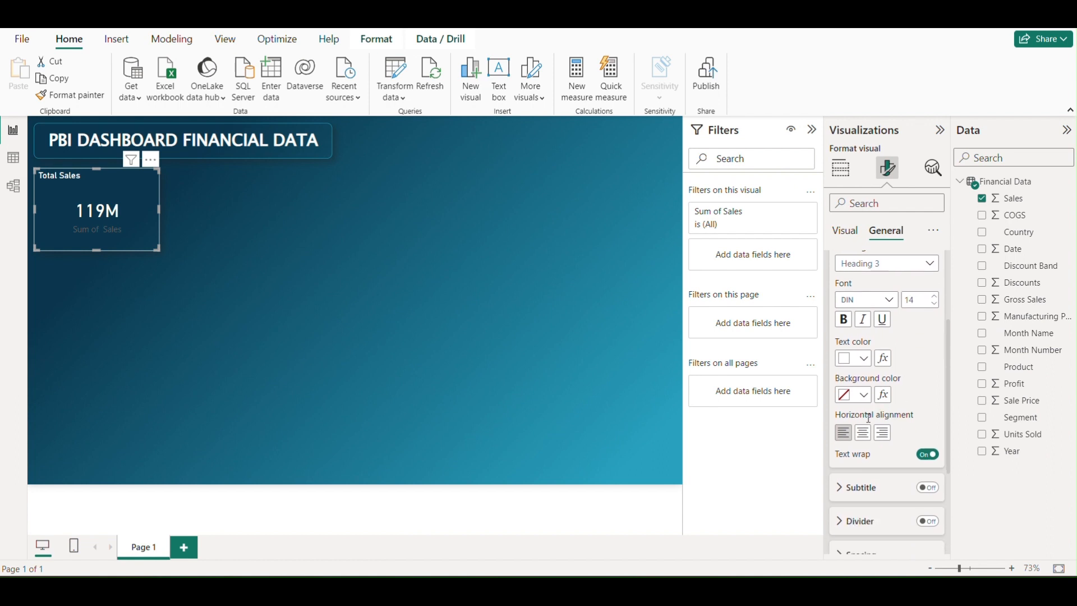
click(864, 432)
scroll(919, 355, up, 3)
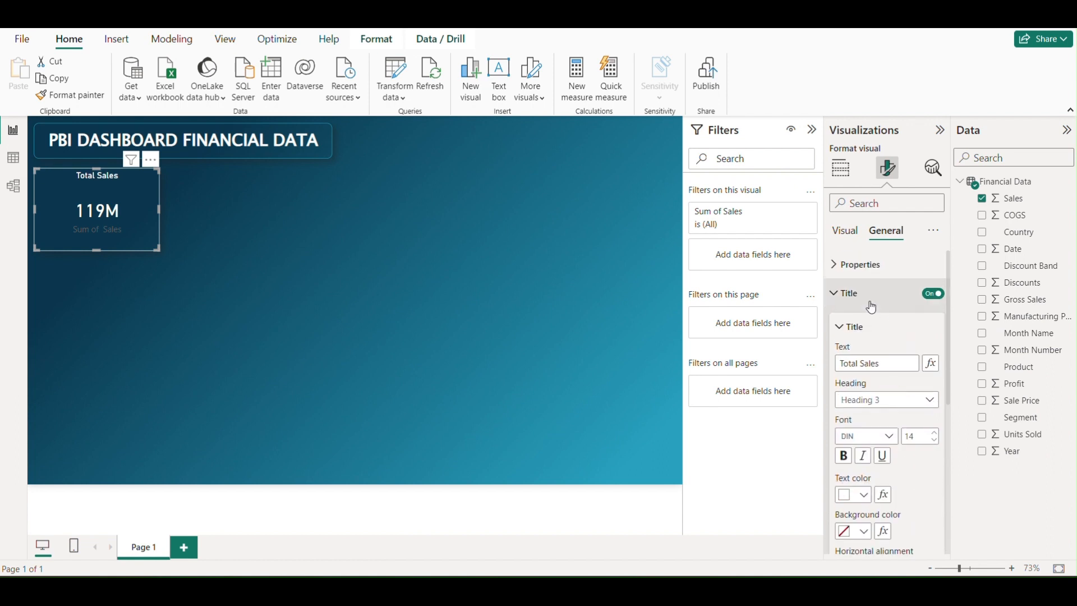
click(835, 294)
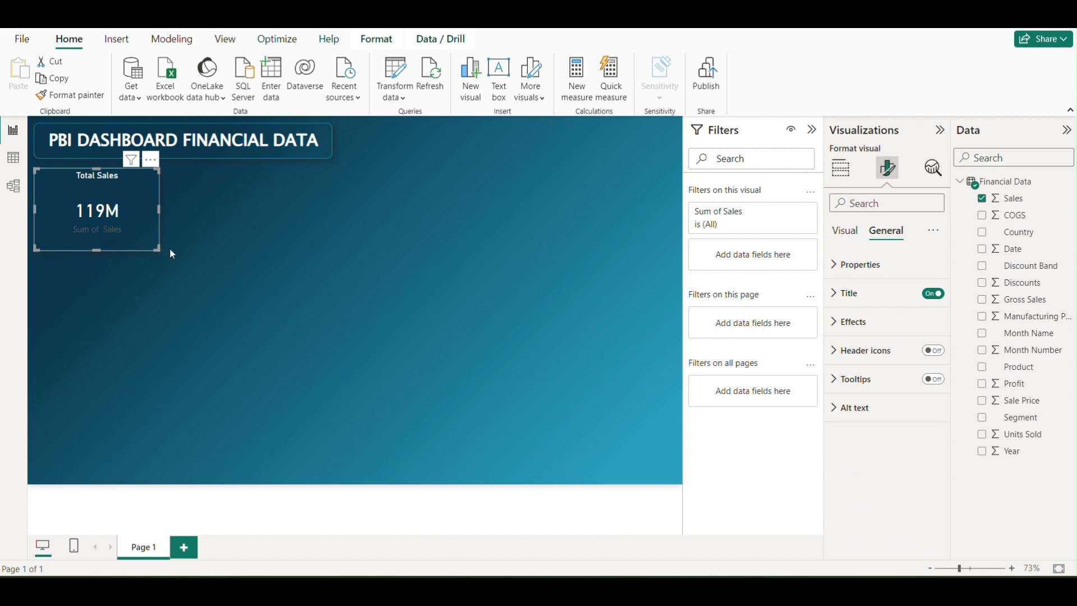
Turn off the Total Sales card's category label and reduce the card's height
click(847, 233)
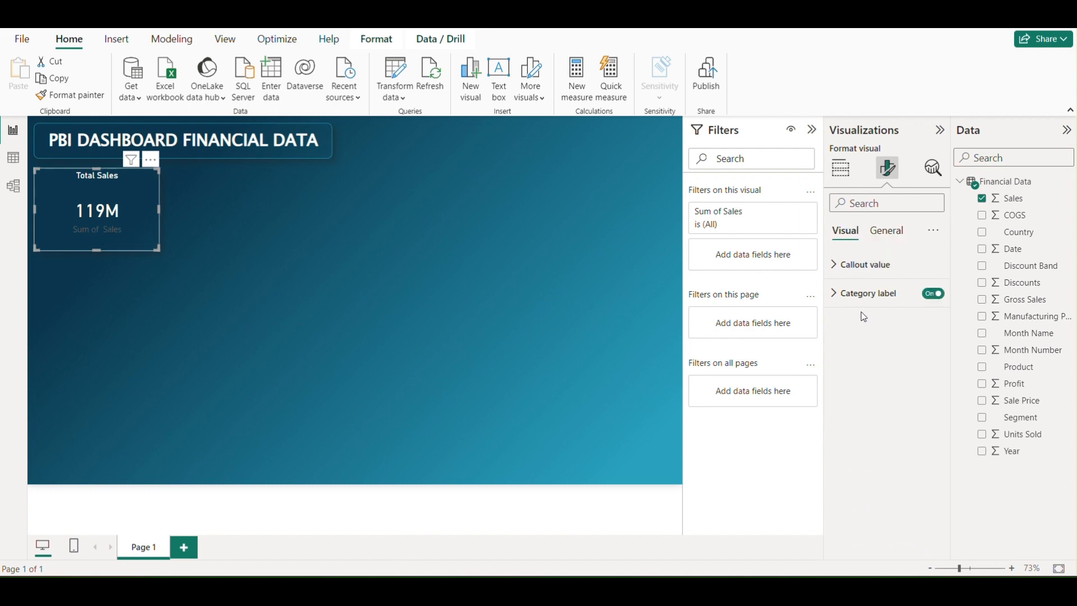
click(934, 297)
drag(156, 246, 158, 233)
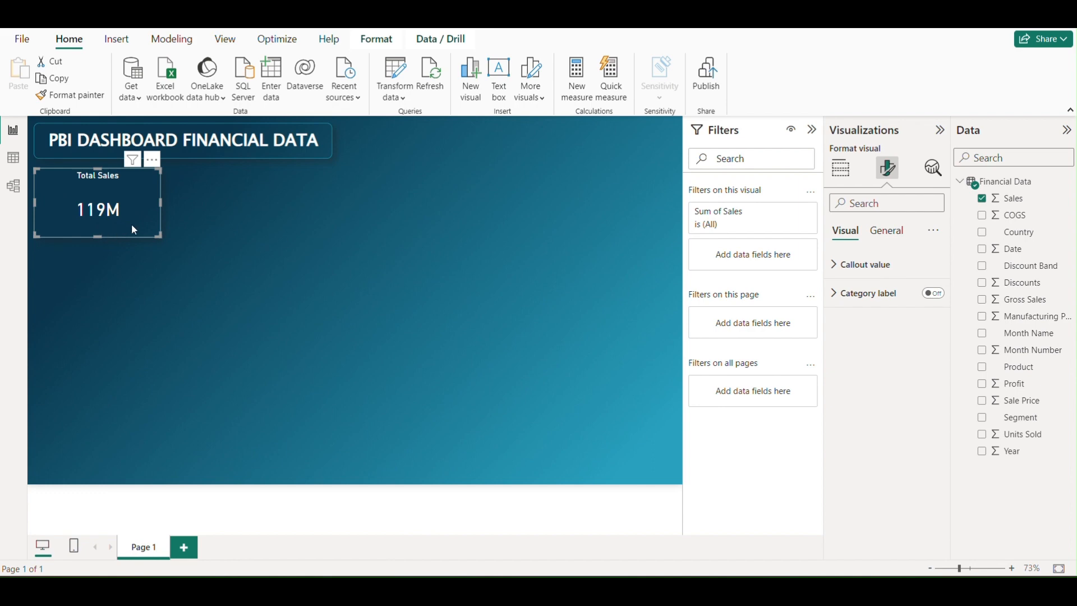
click(170, 227)
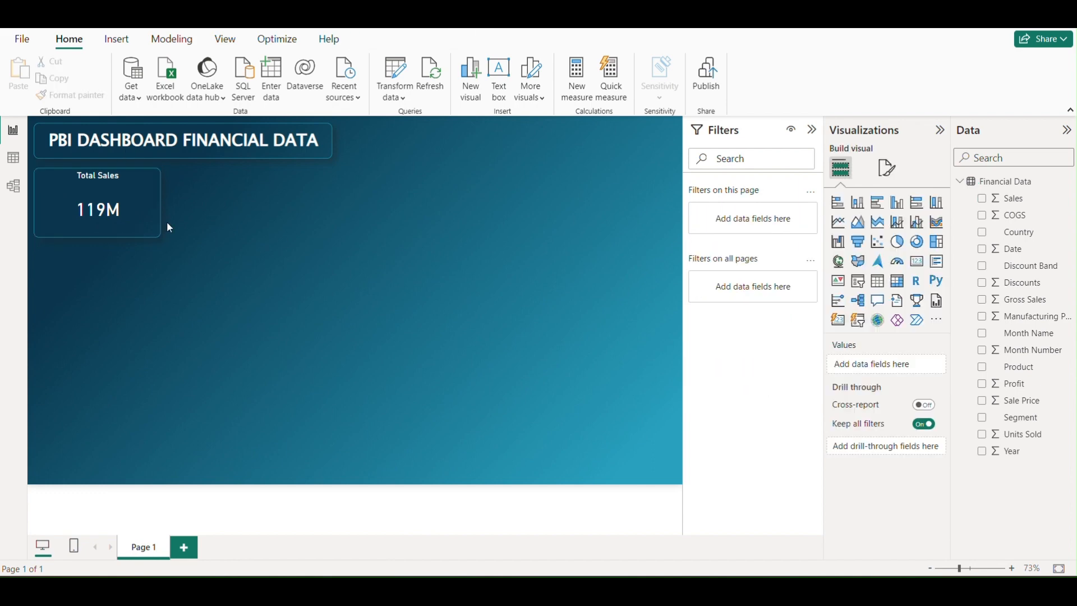
Widen the "PBI DASHBOARD FINANCIAL DATA" title box towards the right
click(335, 145)
drag(335, 145, 371, 148)
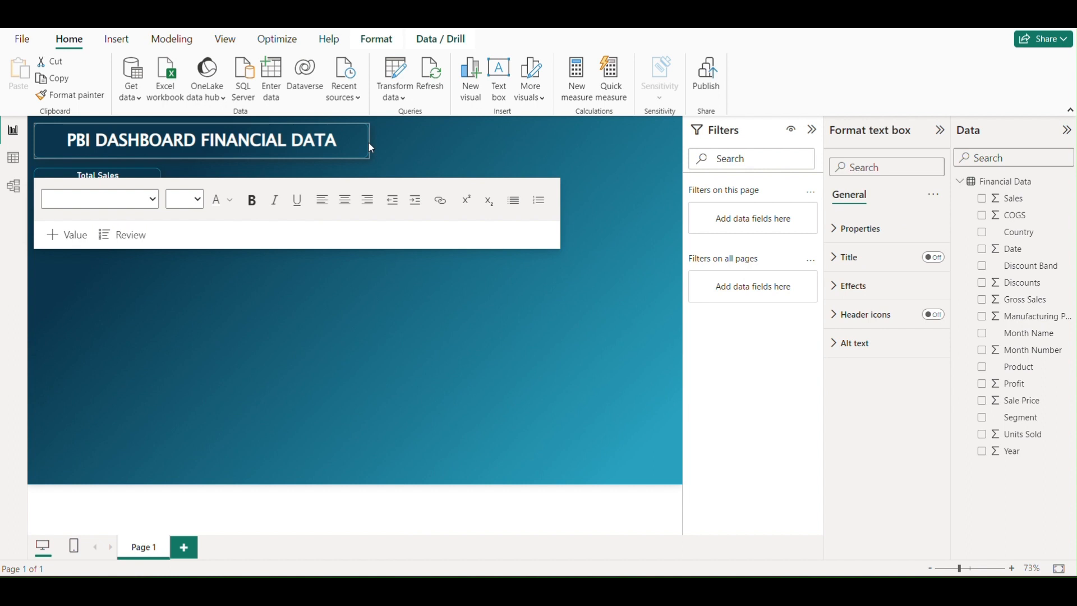
click(419, 154)
Shrink the Total Sales card in both width and height, keeping it under the left end of the dashboard title
click(157, 197)
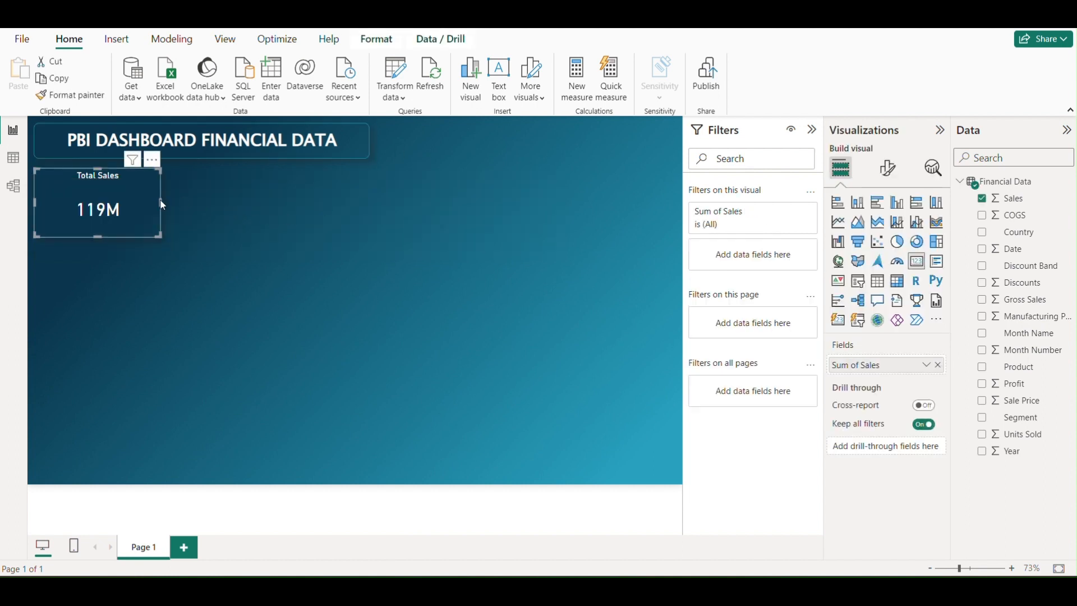
drag(161, 236, 118, 193)
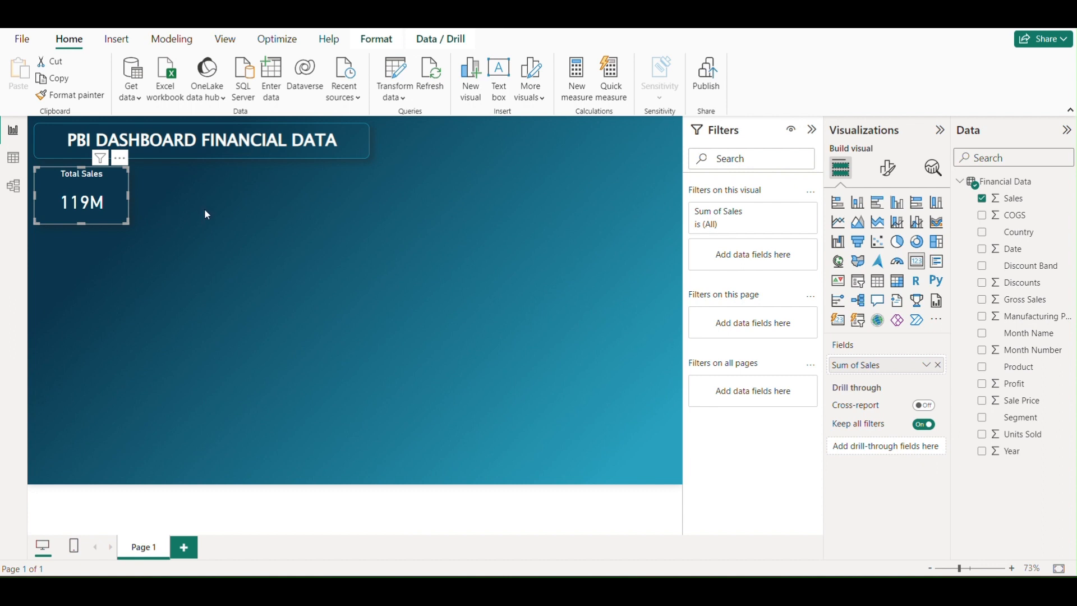
click(205, 210)
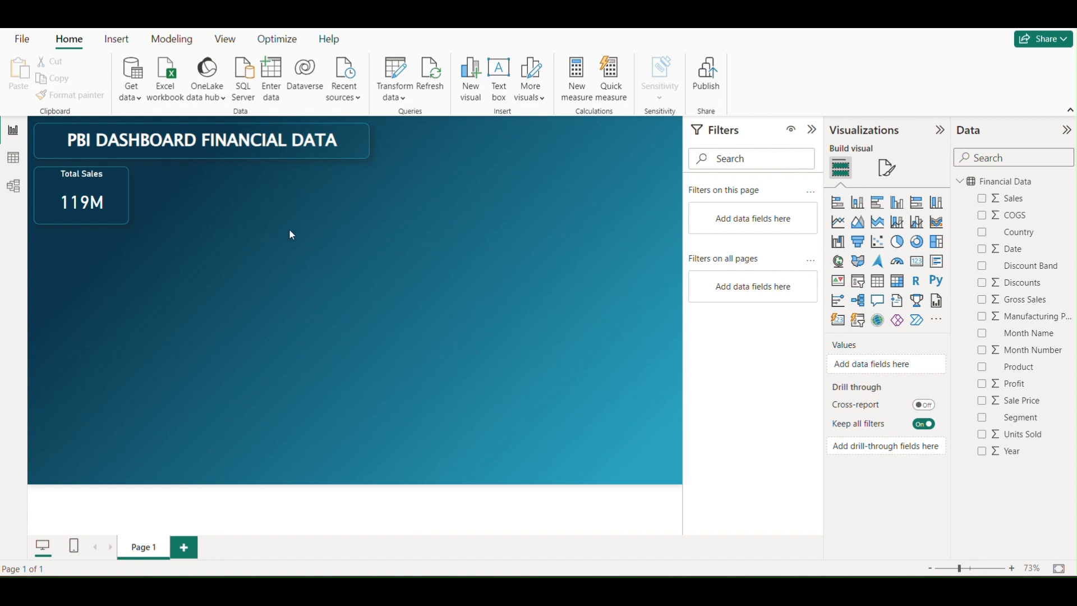
Duplicate the Total Sales card three times and arrange the copies in a row beside the original
click(126, 183)
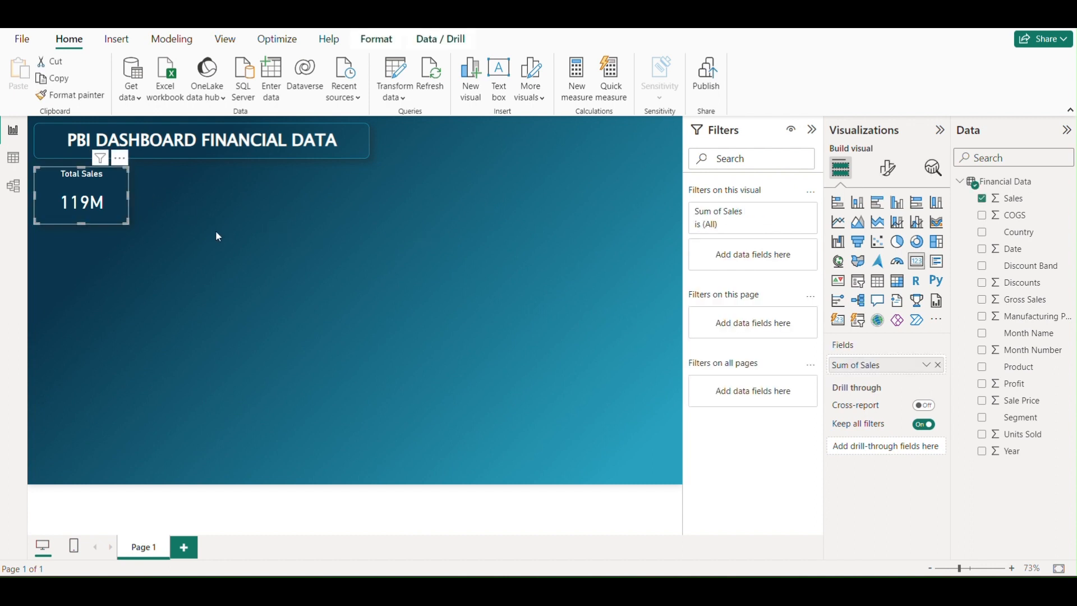
key(ctrl+c)
key(ctrl+v)
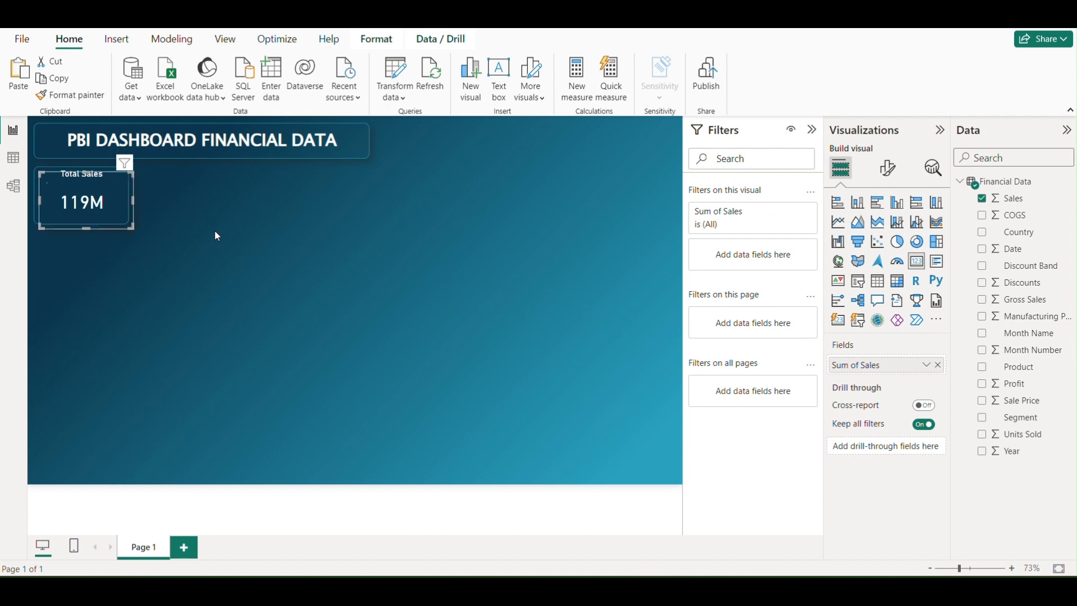
drag(129, 194, 400, 193)
key(ctrl+v)
key(ctrl+v)
Shrink the first two cards in the row and shift the second and third cards closer to the first
click(126, 206)
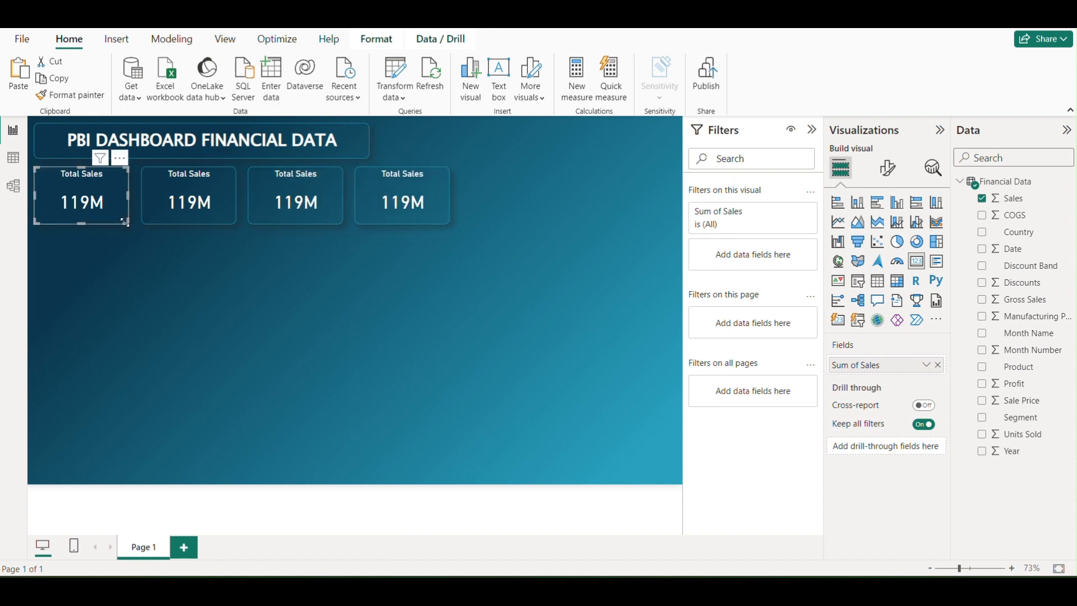
drag(123, 222, 113, 216)
mouse_move(204, 203)
mouse_down()
mouse_move(186, 204)
mouse_move(214, 216)
mouse_up()
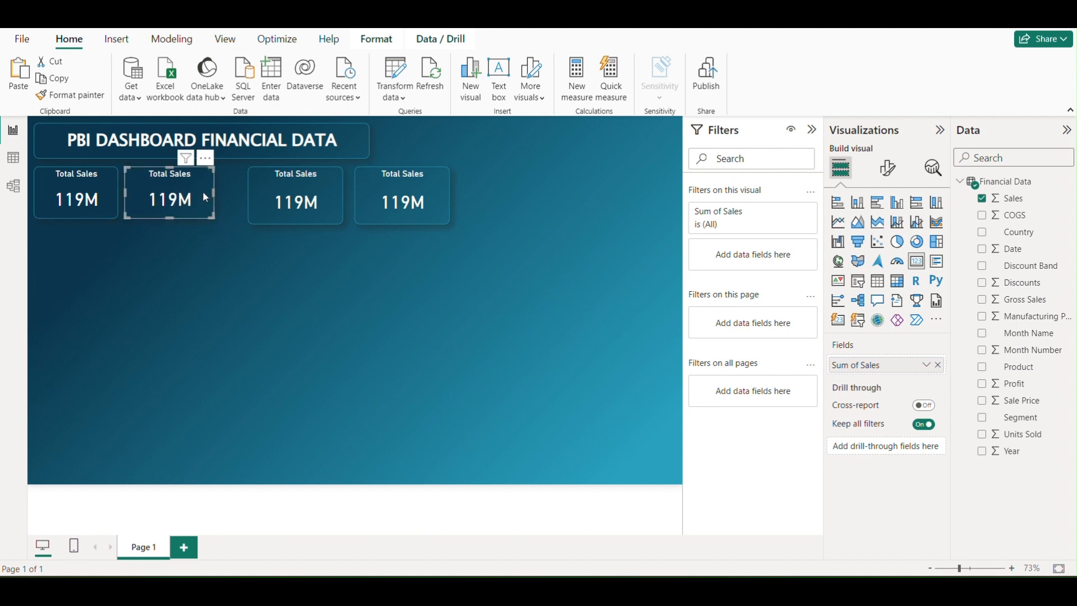
drag(318, 200, 293, 205)
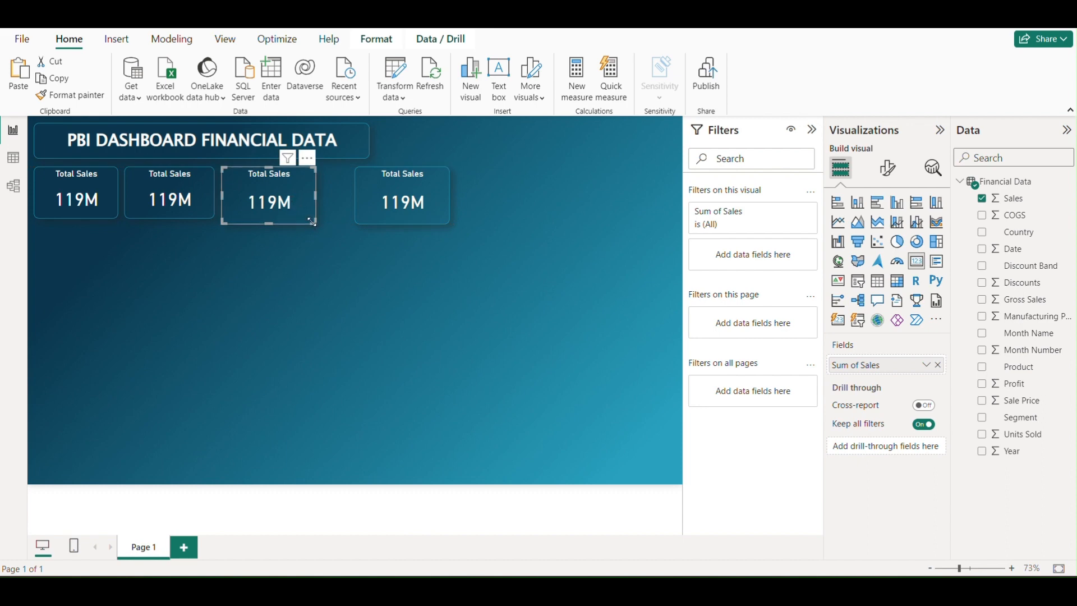
click(216, 201)
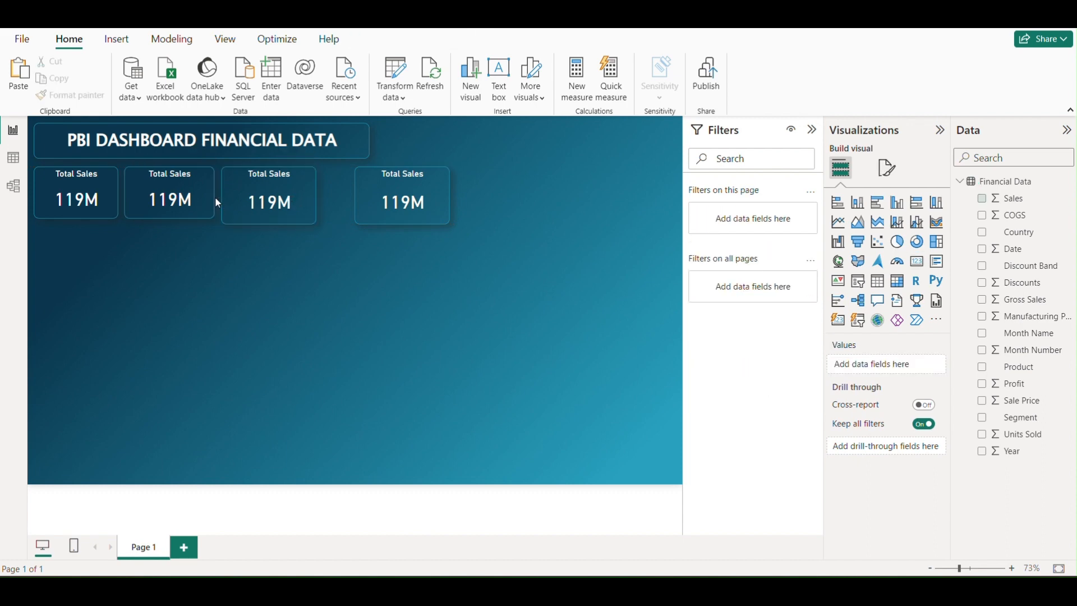
Narrow the first two cards further and move the second one closer to the first
click(212, 203)
drag(213, 216, 202, 216)
click(112, 218)
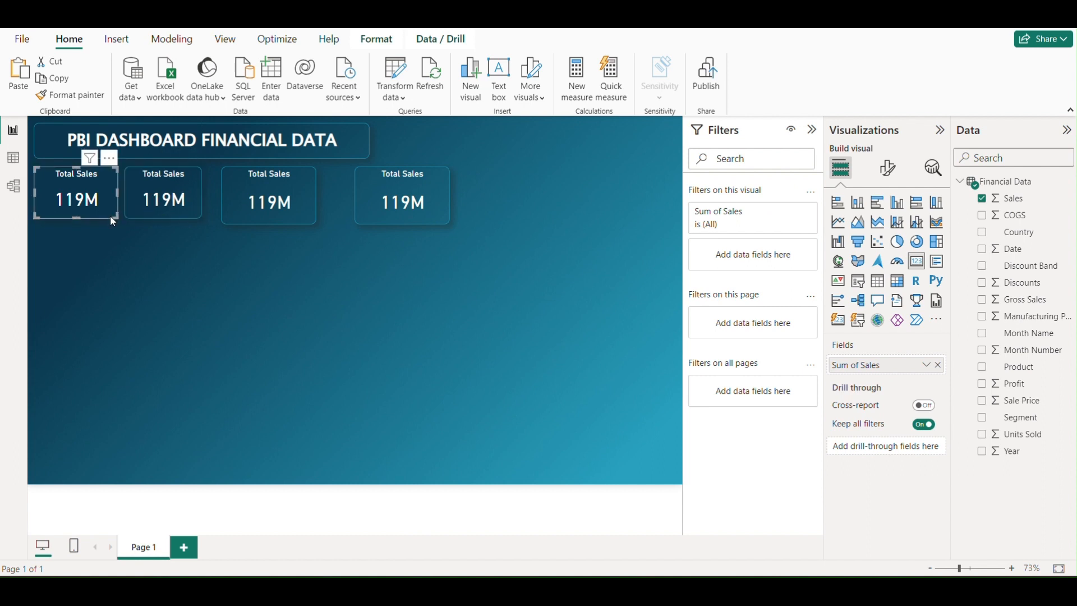
drag(111, 216, 106, 211)
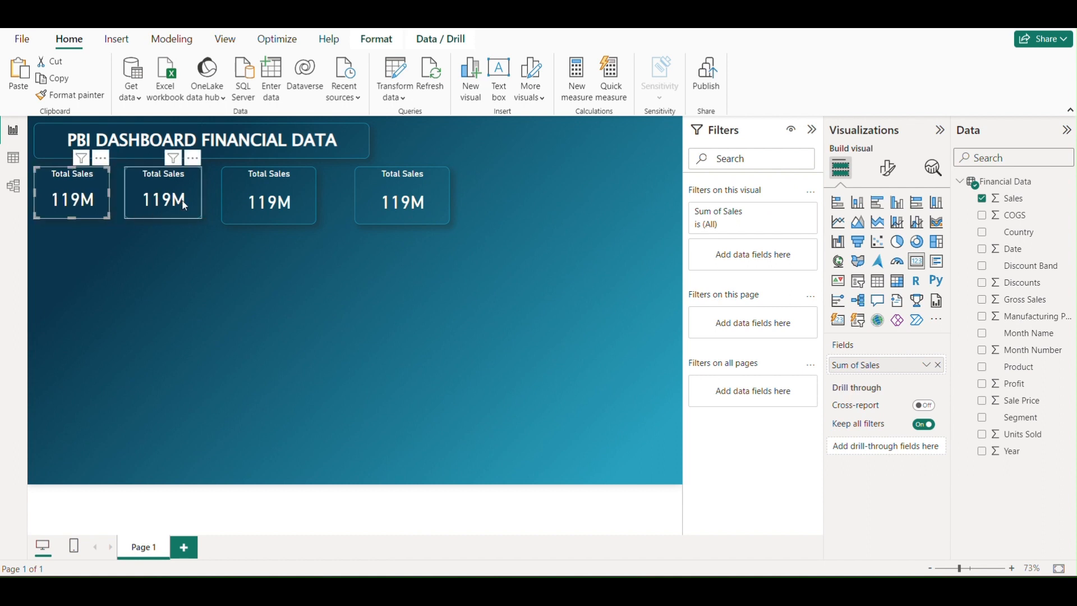
drag(182, 201, 174, 200)
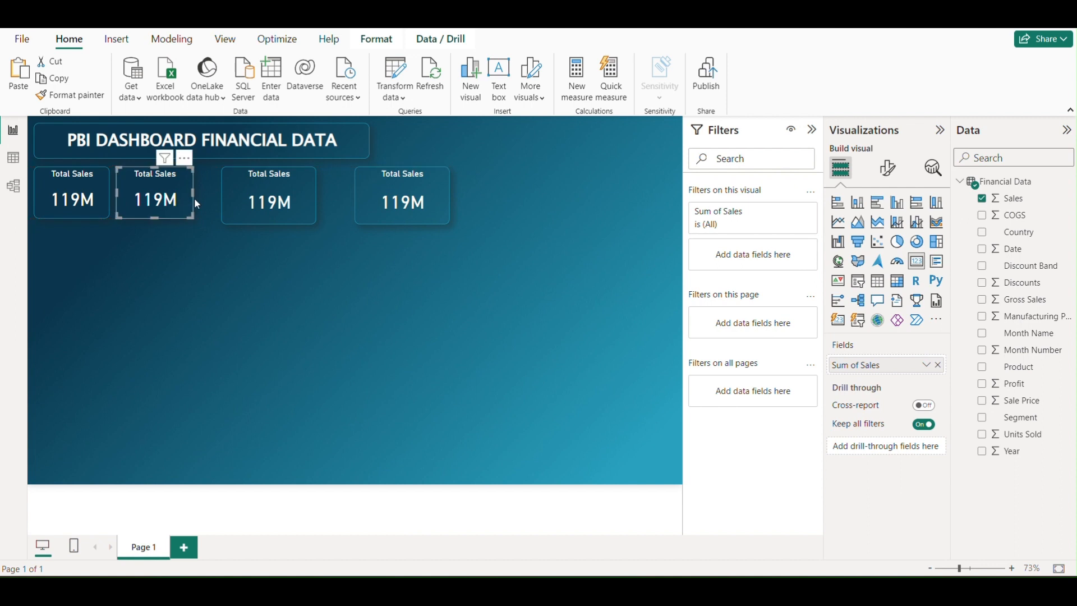
Shrink and reposition the third and fourth cards so the row ends flush with the title box's right edge
mouse_move(286, 207)
mouse_down()
mouse_move(266, 208)
mouse_move(277, 220)
mouse_up()
drag(389, 213, 368, 218)
click(349, 271)
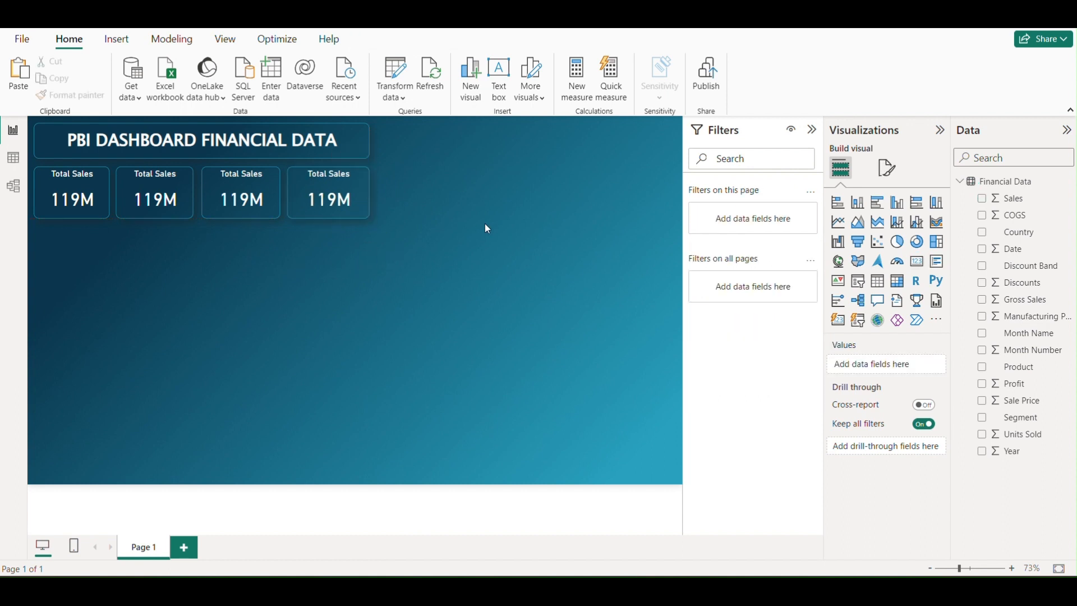
Select all four cards and distribute them horizontally
click(369, 199)
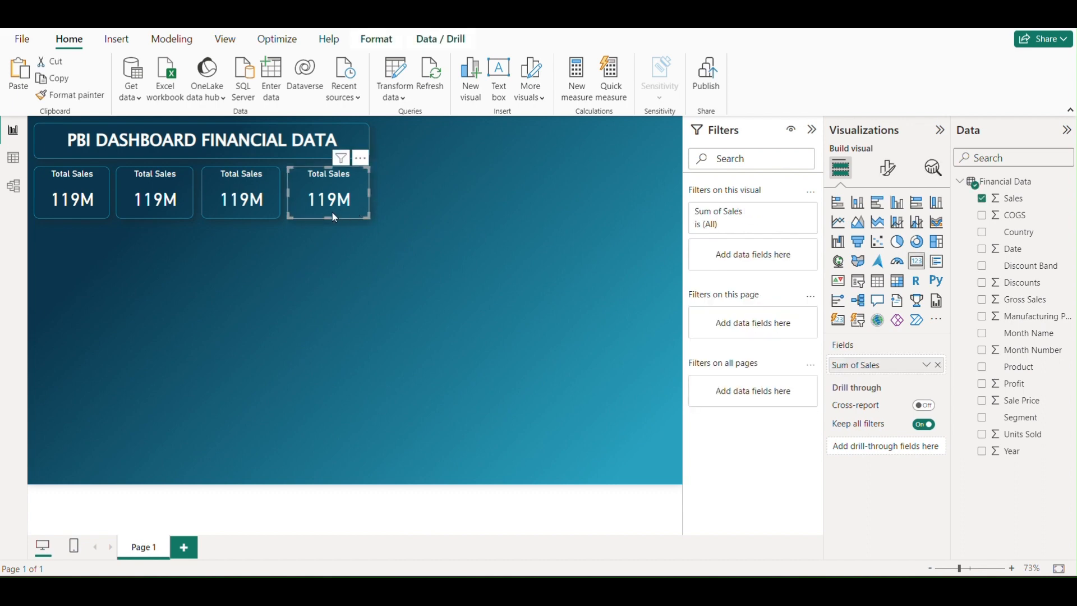
ctrl+click(238, 217)
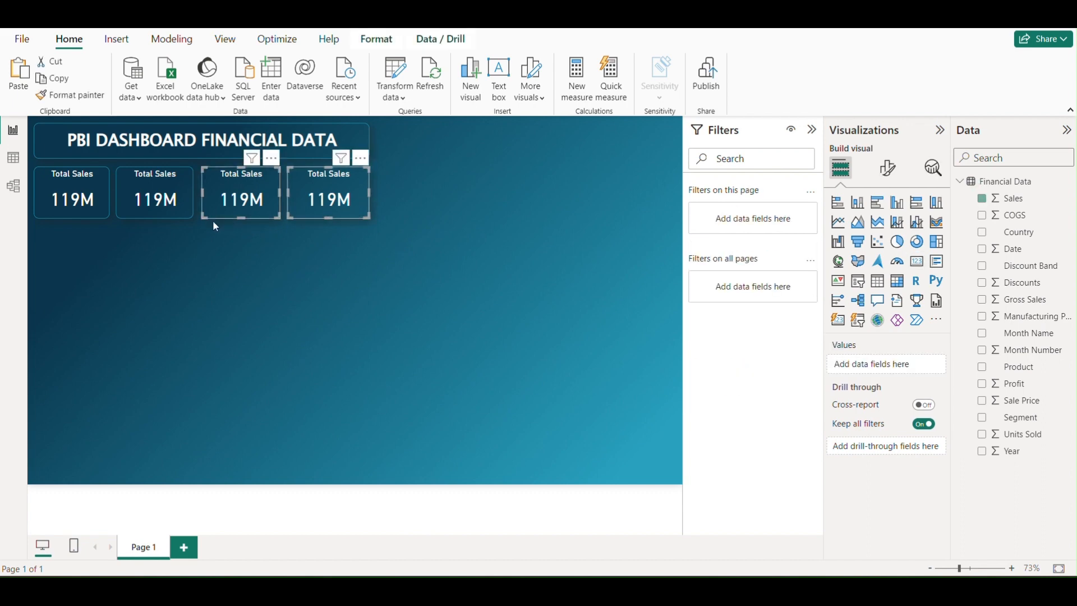
ctrl+click(151, 216)
ctrl+click(75, 213)
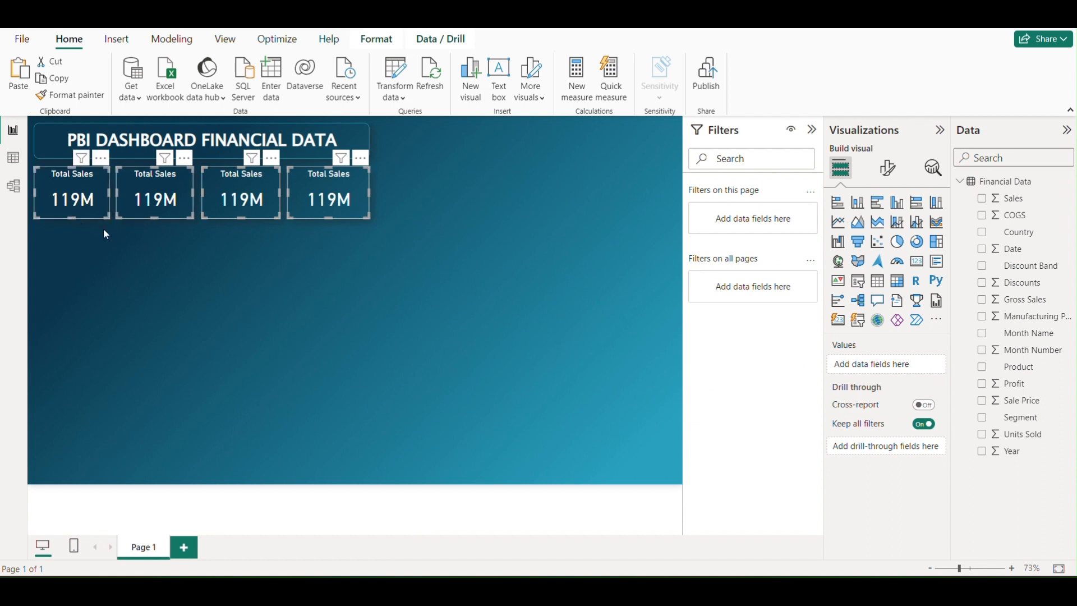
click(375, 39)
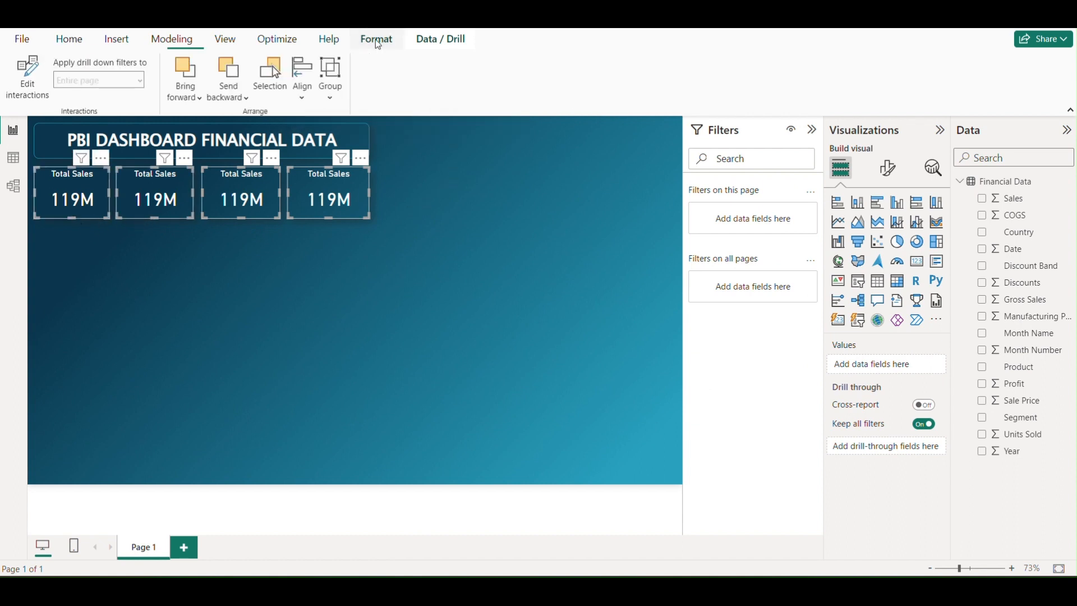
click(303, 84)
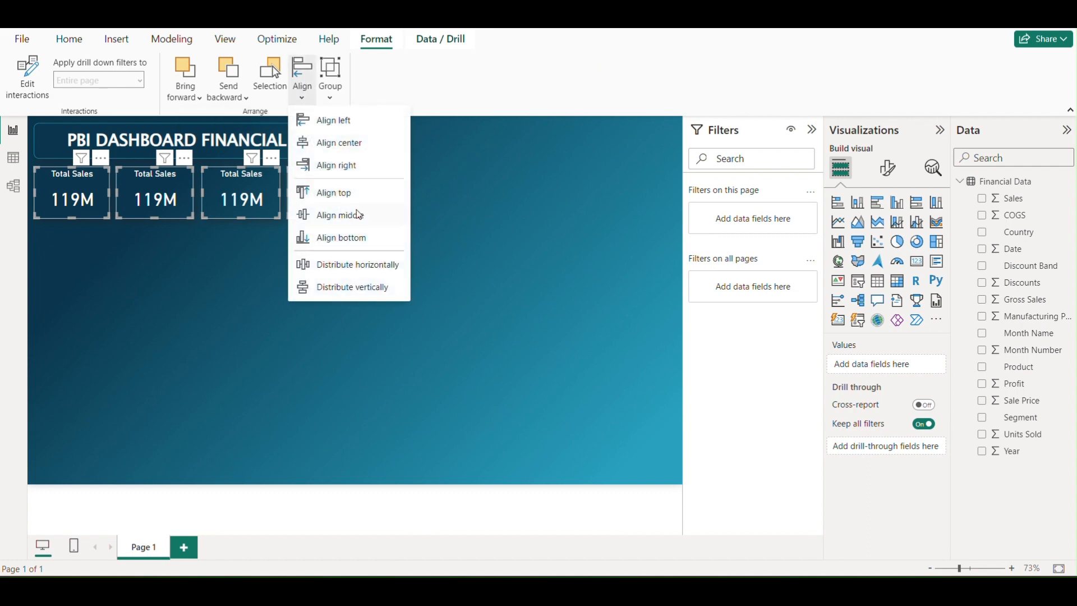
click(357, 266)
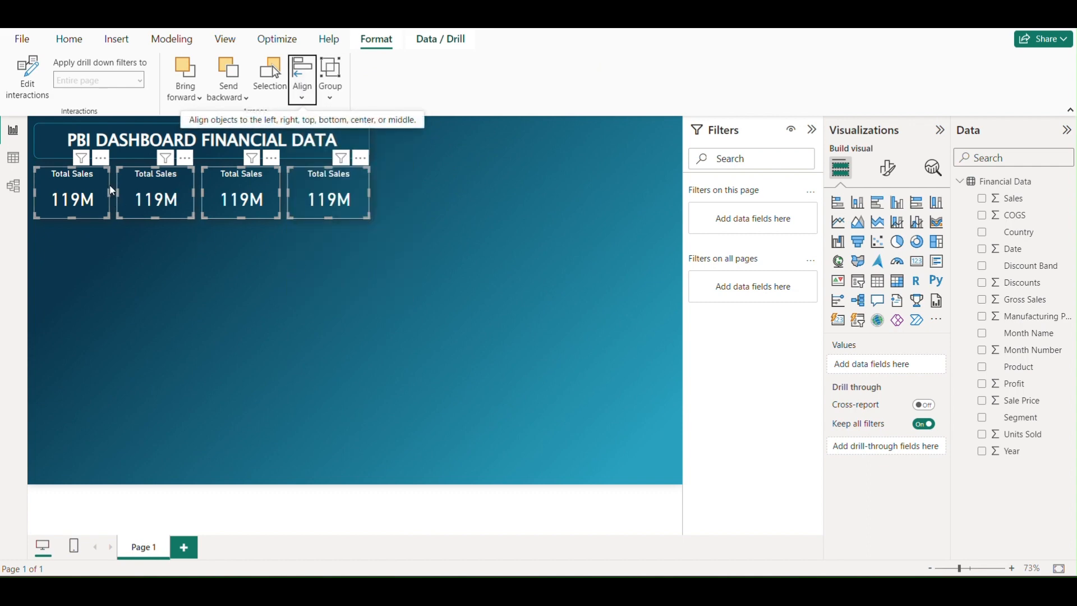
click(329, 281)
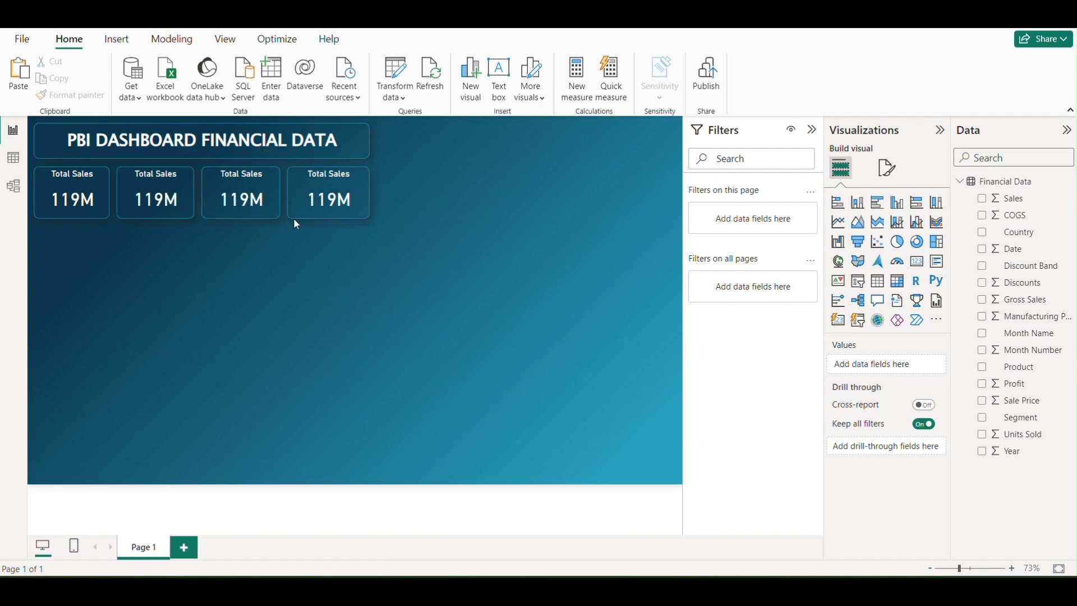
Replace the Sales field in the second card with Profit
click(196, 188)
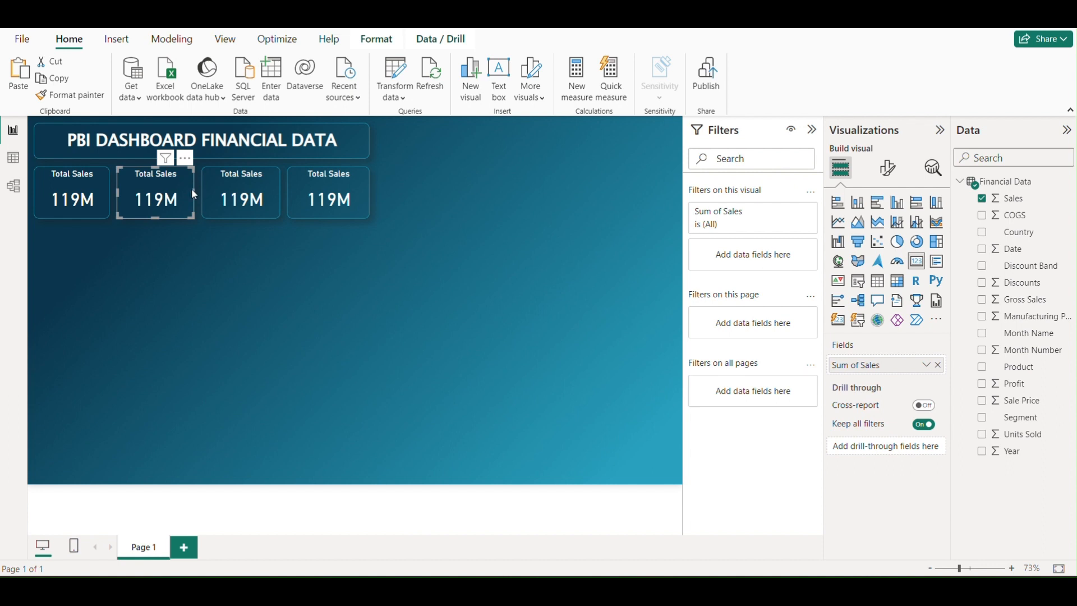
click(938, 365)
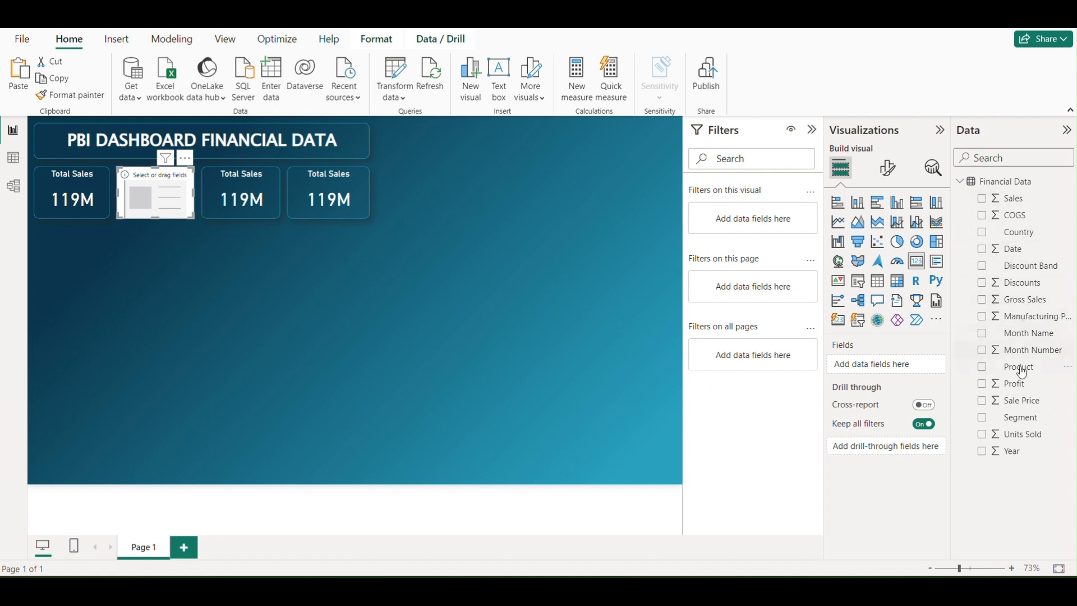
drag(1014, 383, 891, 370)
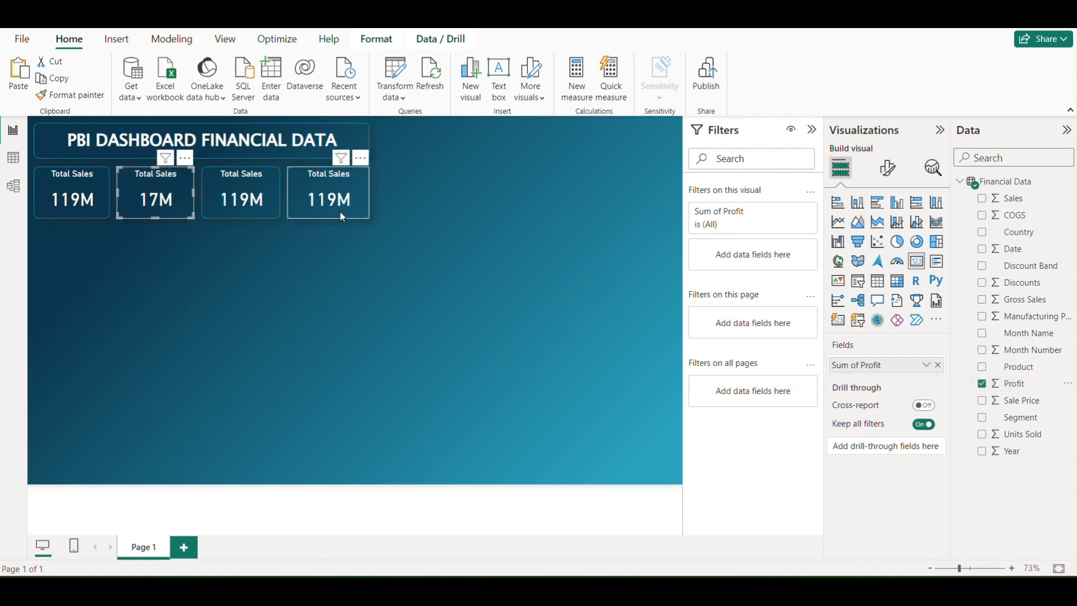
Change the second card's title text to "Profit"
click(892, 171)
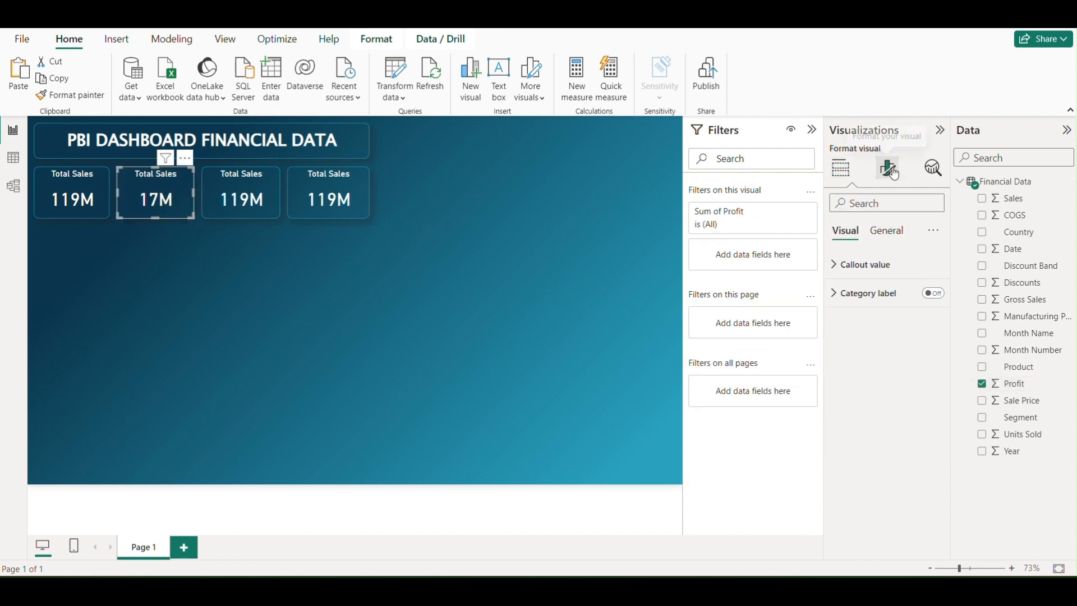
click(886, 231)
click(836, 301)
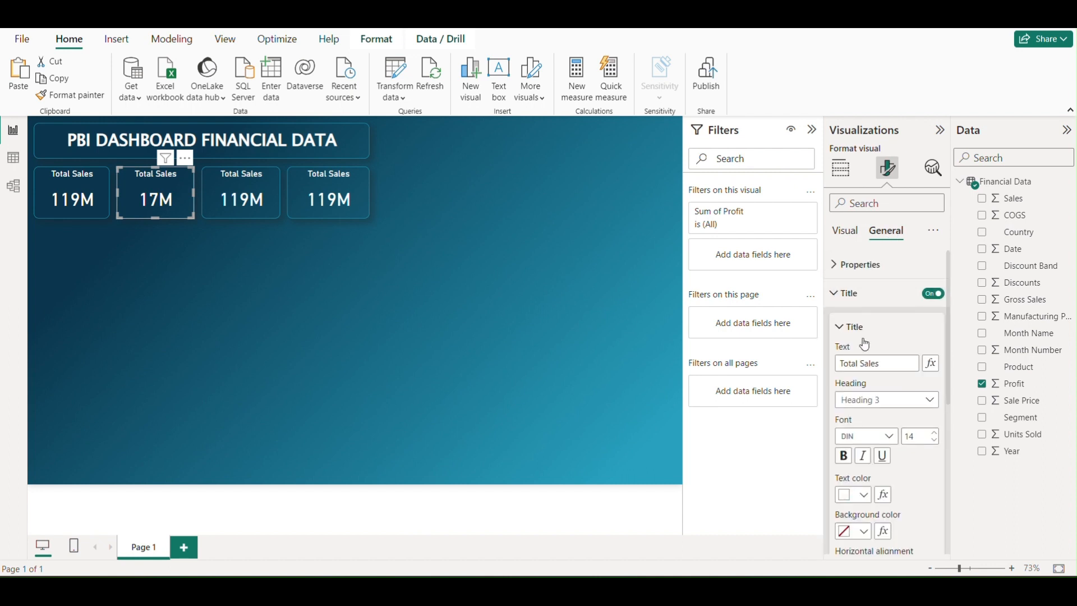
drag(894, 363, 782, 368)
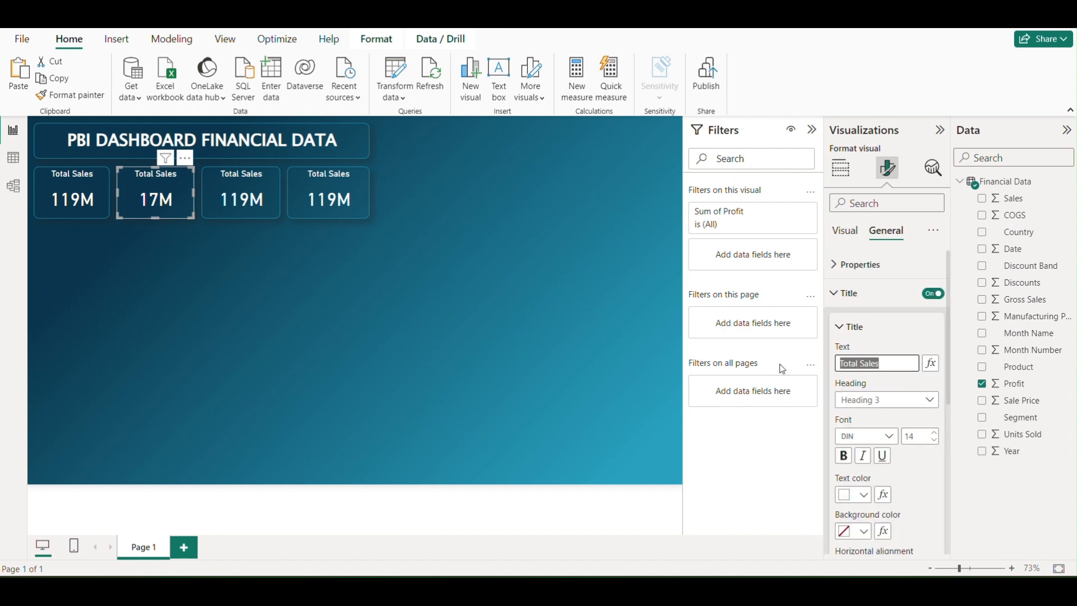
text(Profit)
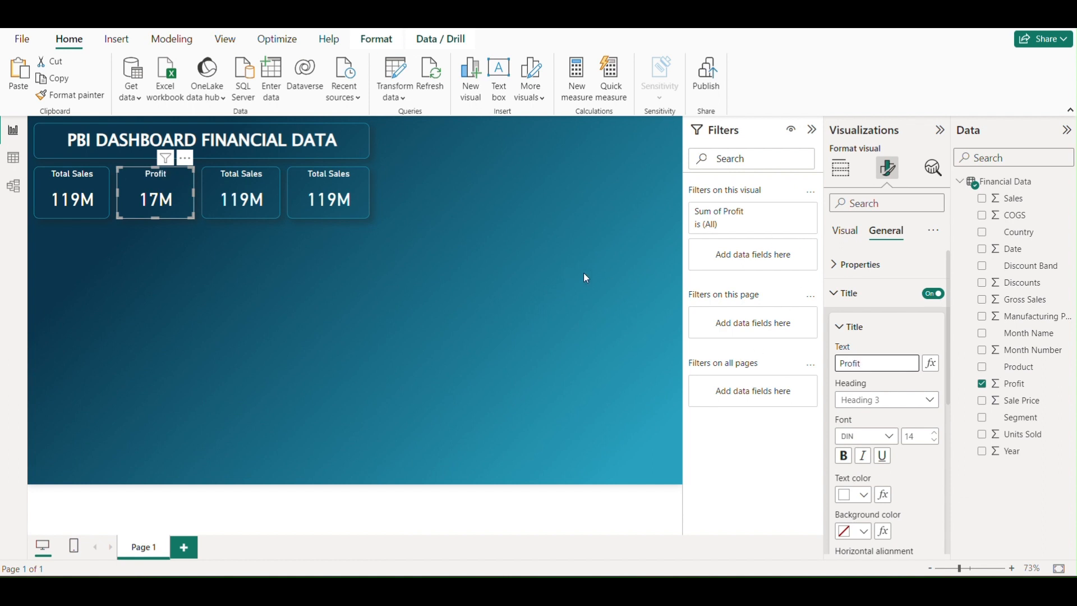
click(365, 283)
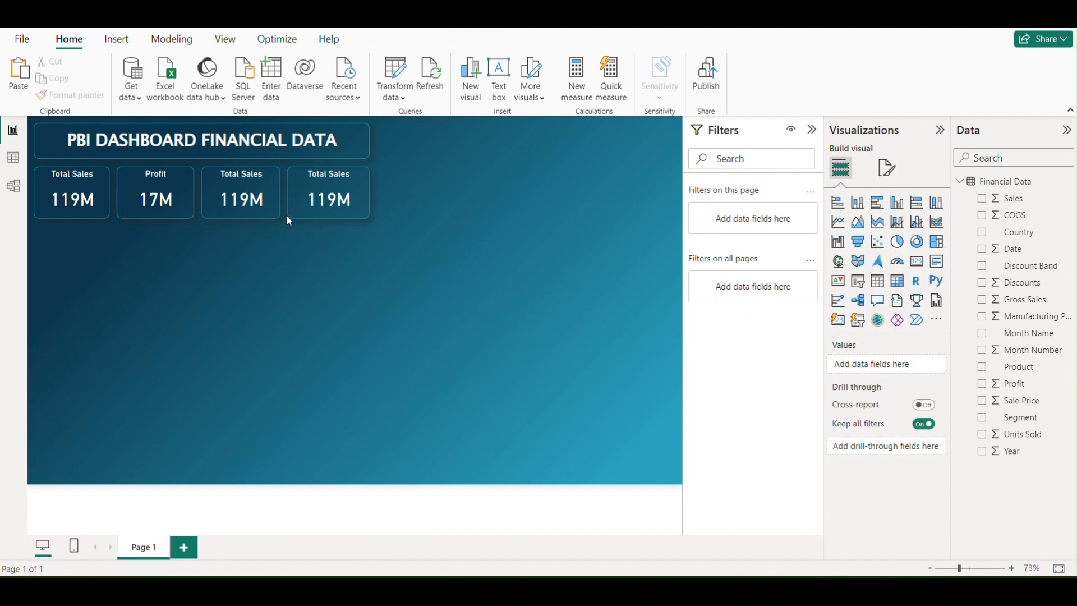
Replace the Sales field in the third card with Gross Sales
click(273, 188)
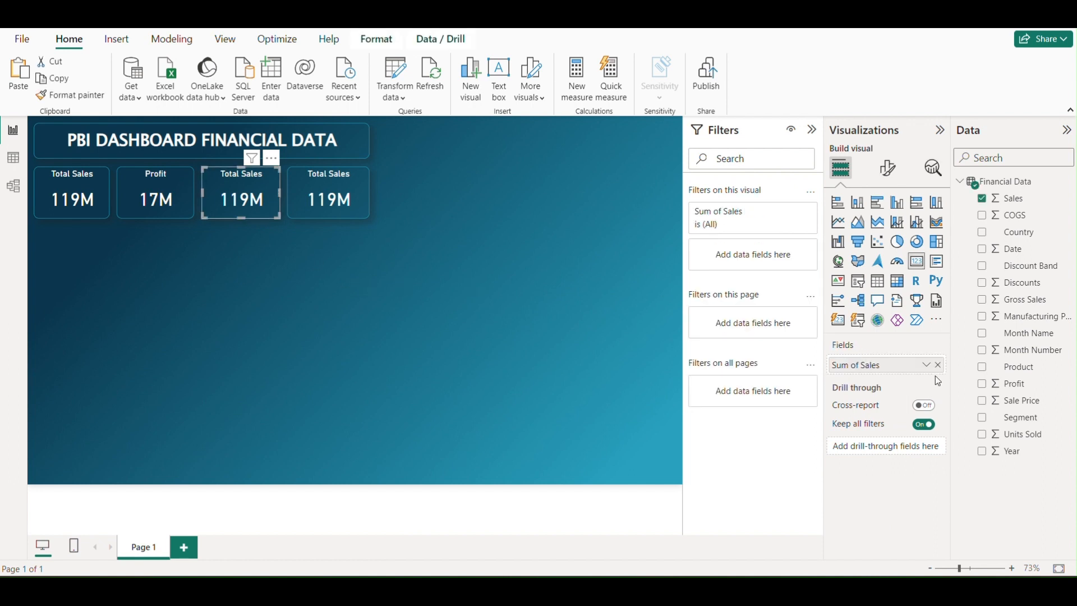
click(937, 365)
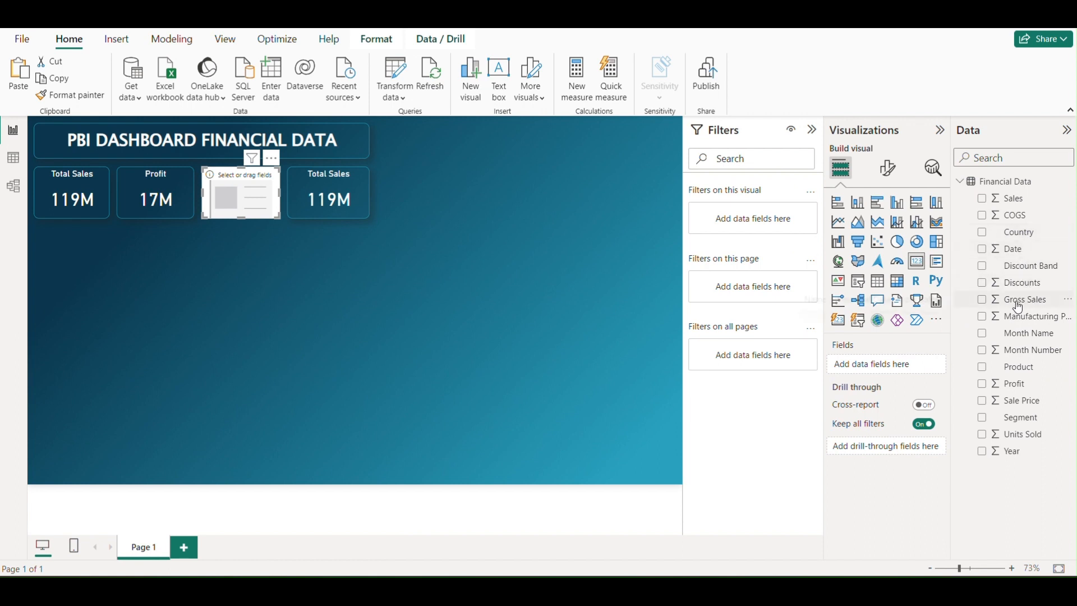
drag(1036, 306, 895, 370)
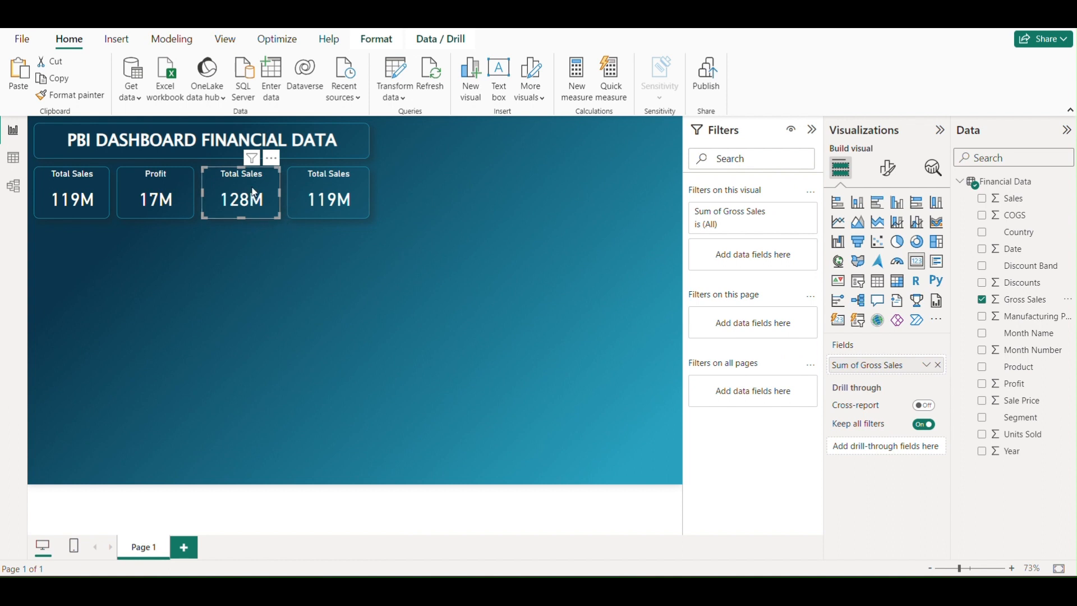
Change the third card's title text to "Gross Sales"
click(888, 169)
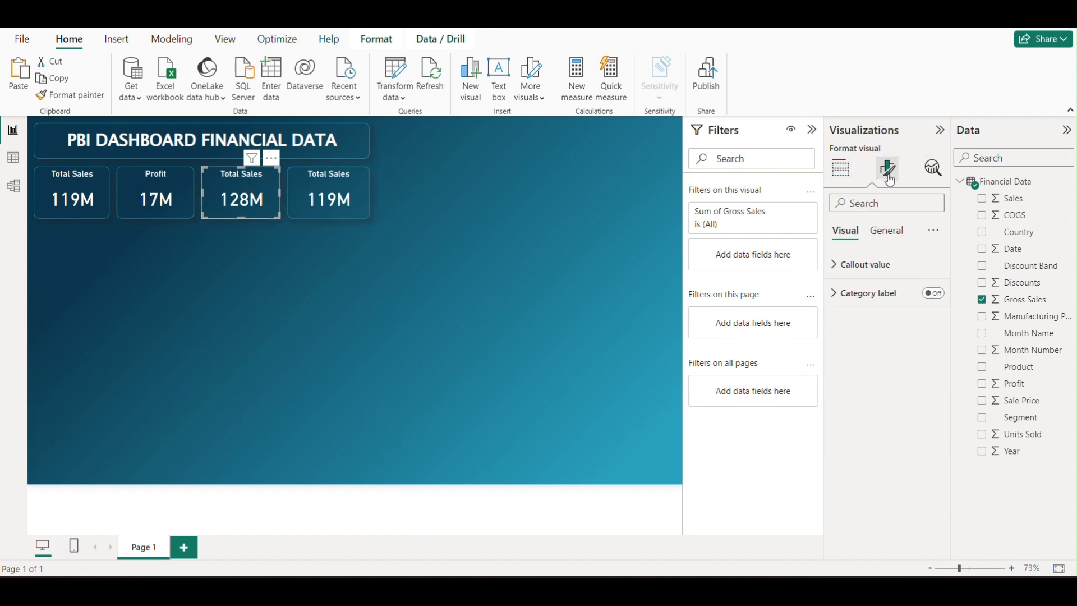
click(884, 232)
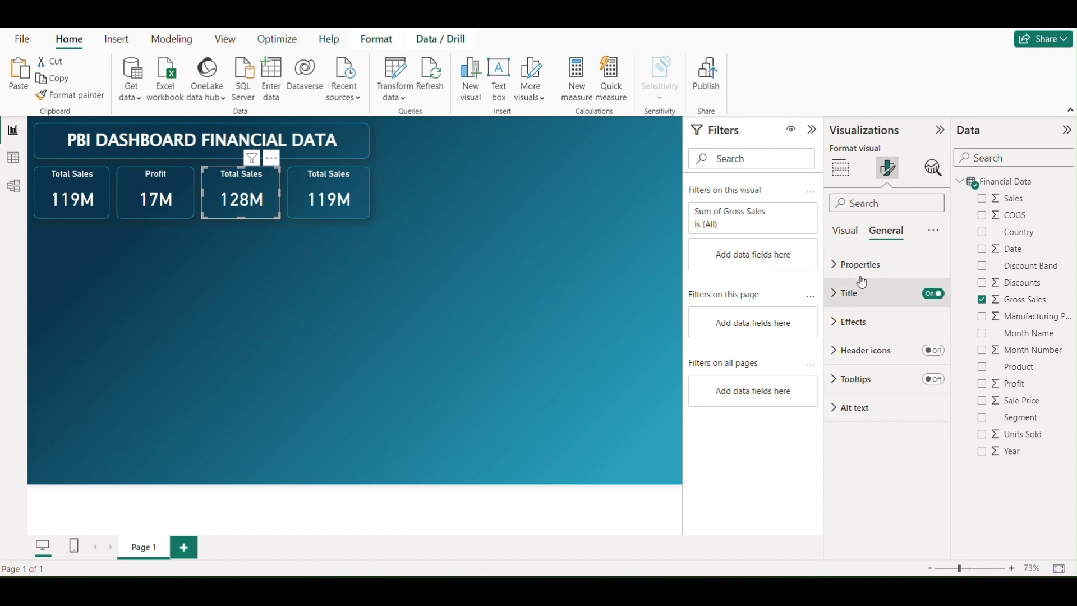
click(846, 292)
key(ctrl+a)
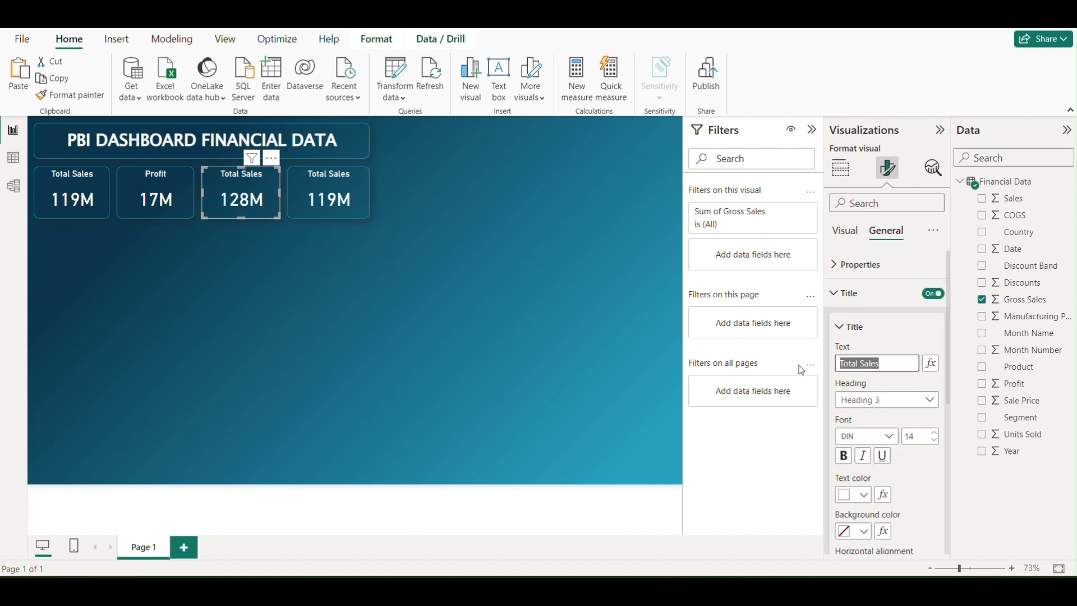
text(Gross Sales)
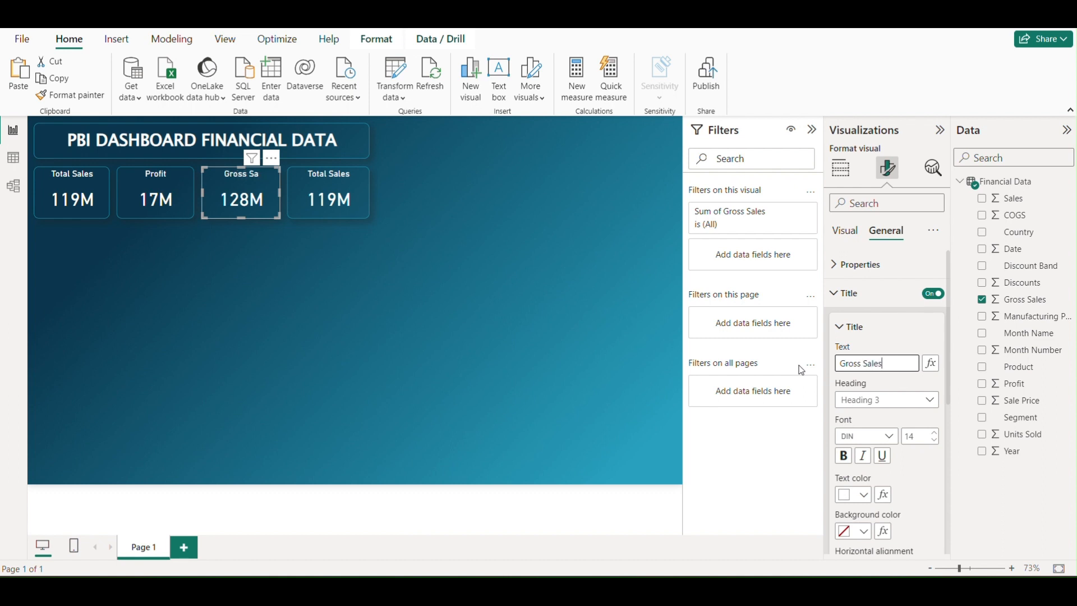
click(483, 214)
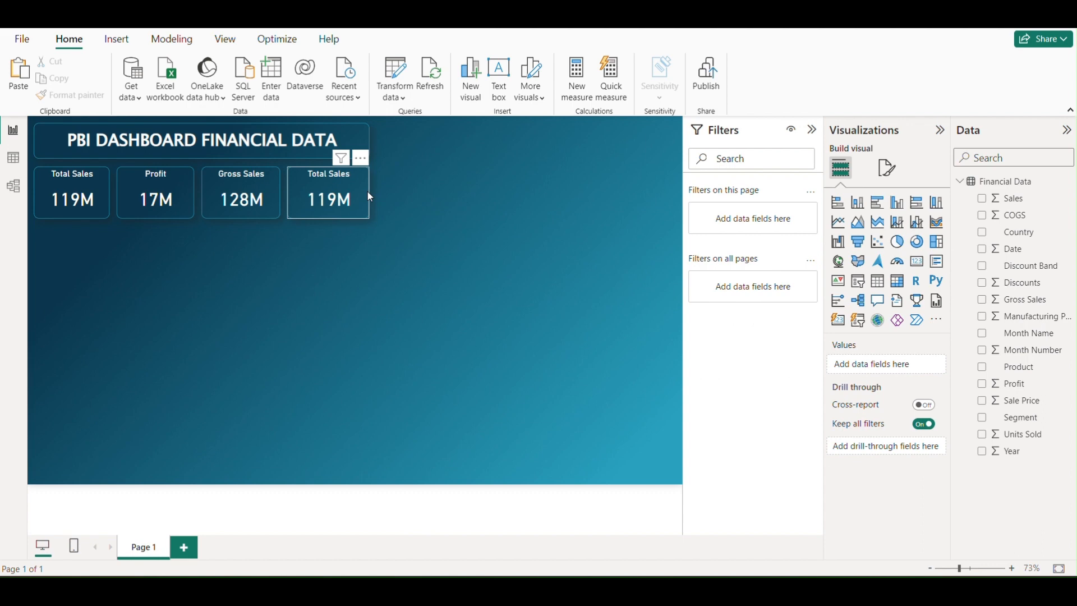
Replace the Sales field in the fourth card with Units Sold
click(368, 192)
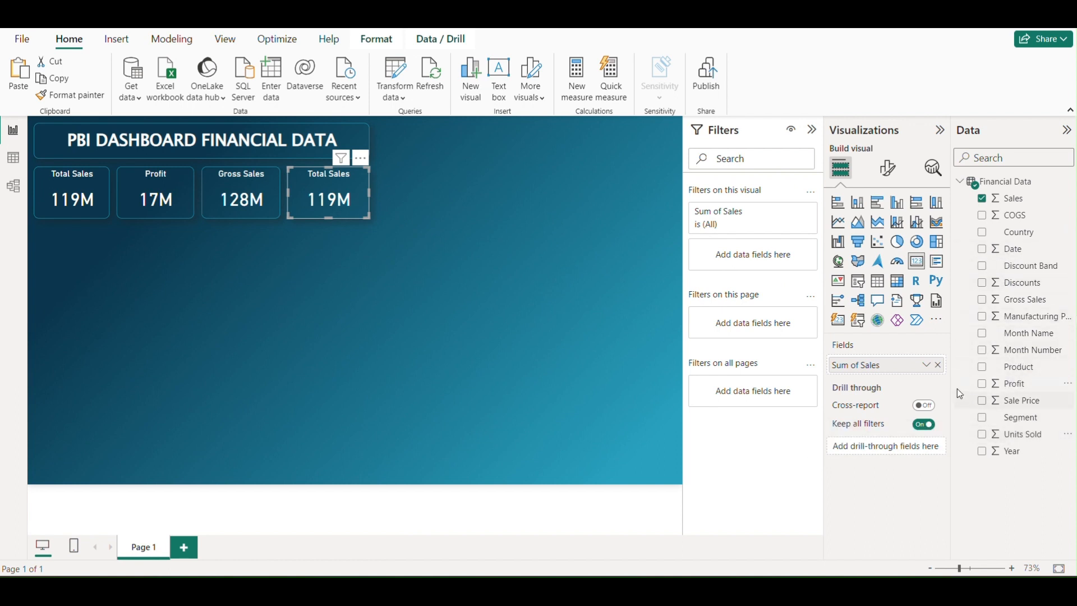
click(938, 365)
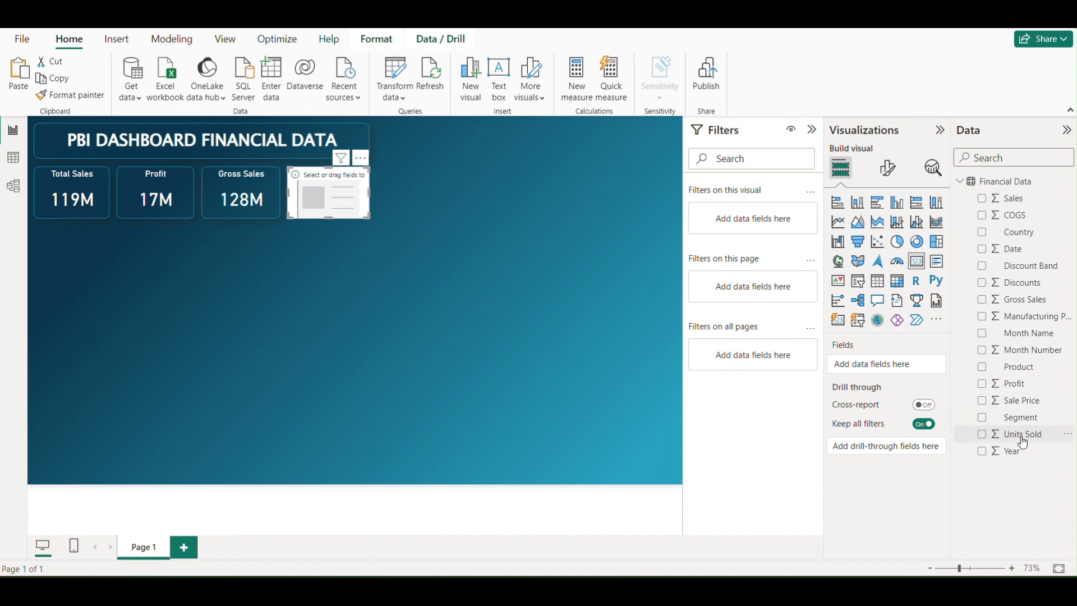
drag(1015, 434, 896, 366)
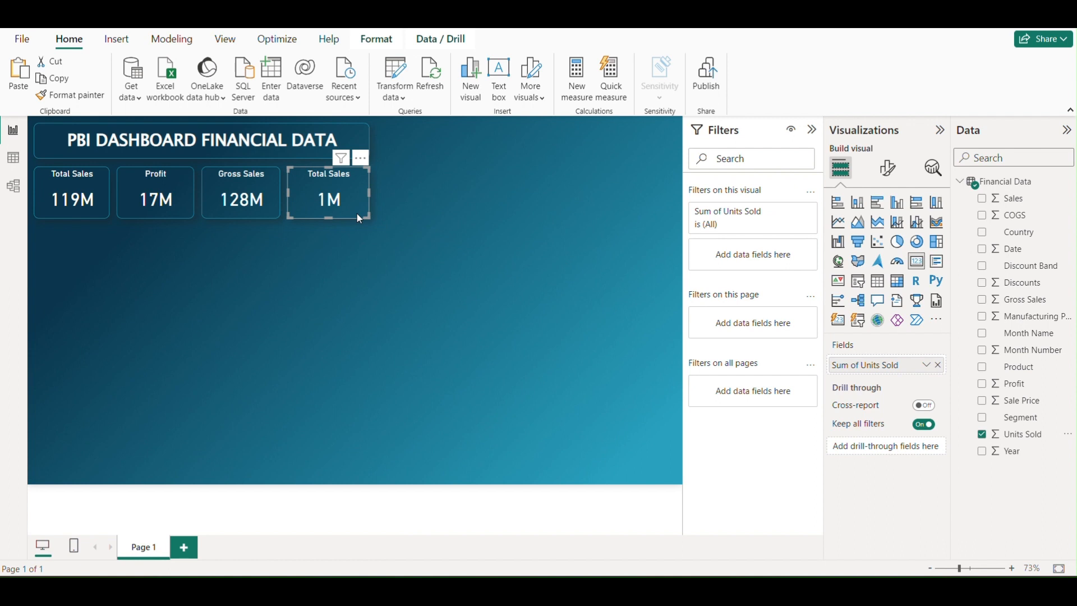
Change the fourth card's title text to "Unit Sold"
click(889, 170)
click(887, 231)
click(838, 297)
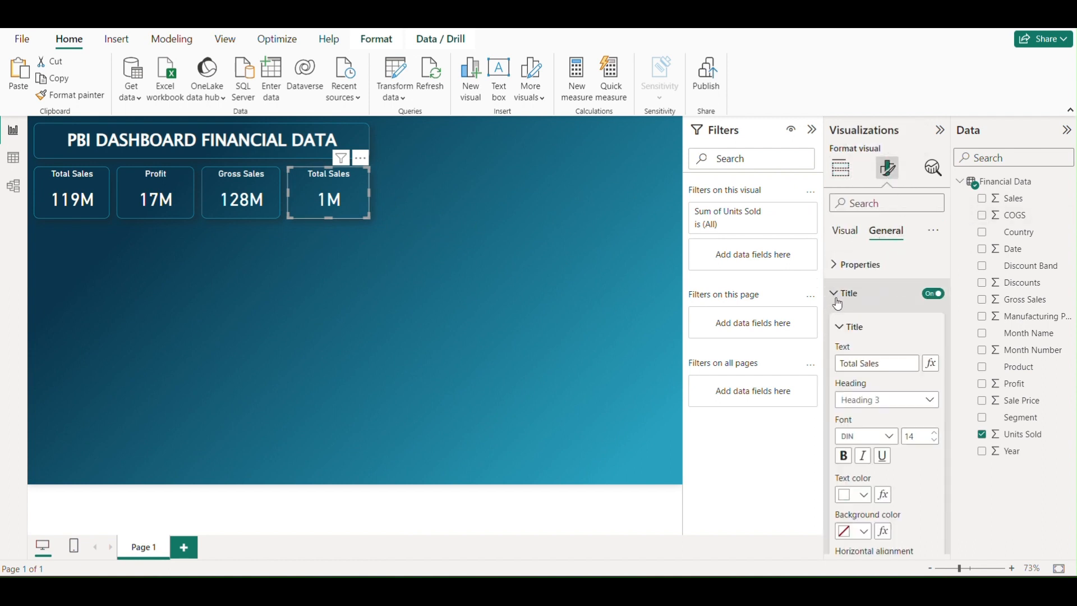
click(891, 363)
key(ctrl+a)
text(Un )
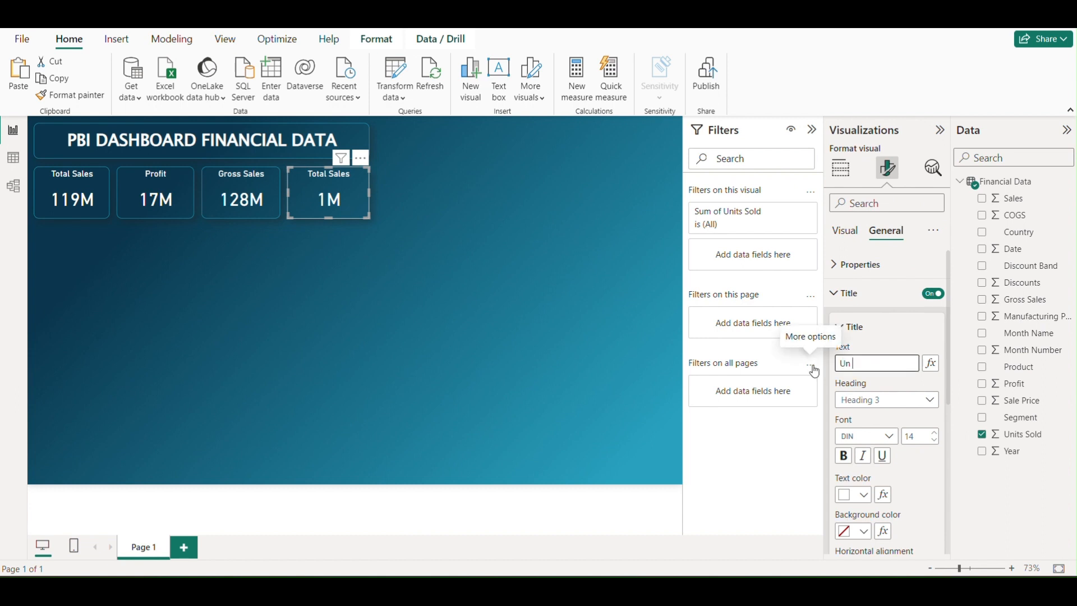
text(iot)
key(BackSpace)
key(BackSpace)
key(BackSpace)
key(BackSpace)
text(it Sold)
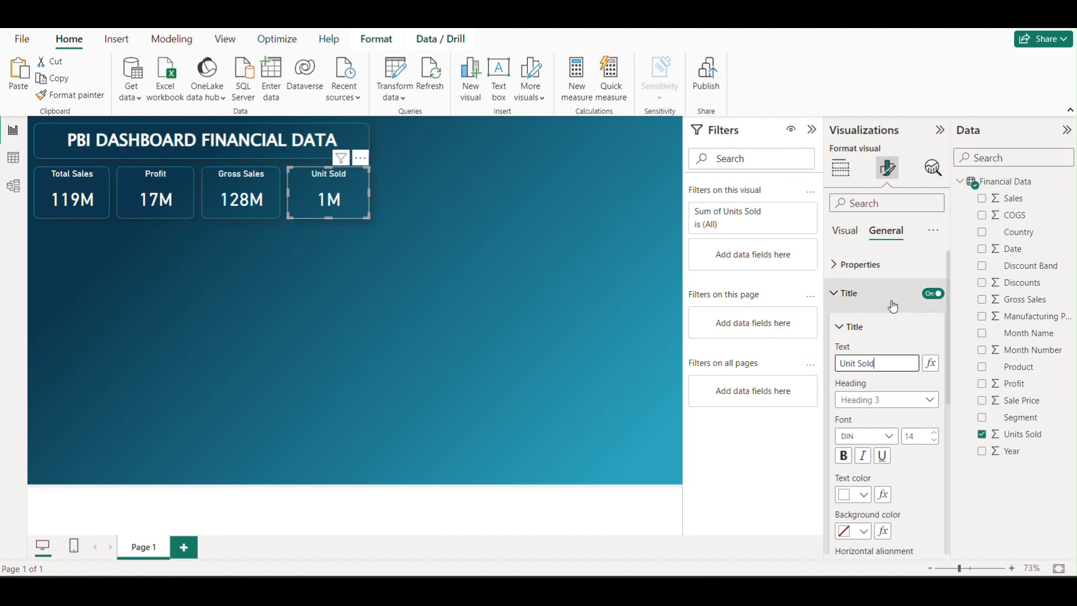
click(776, 433)
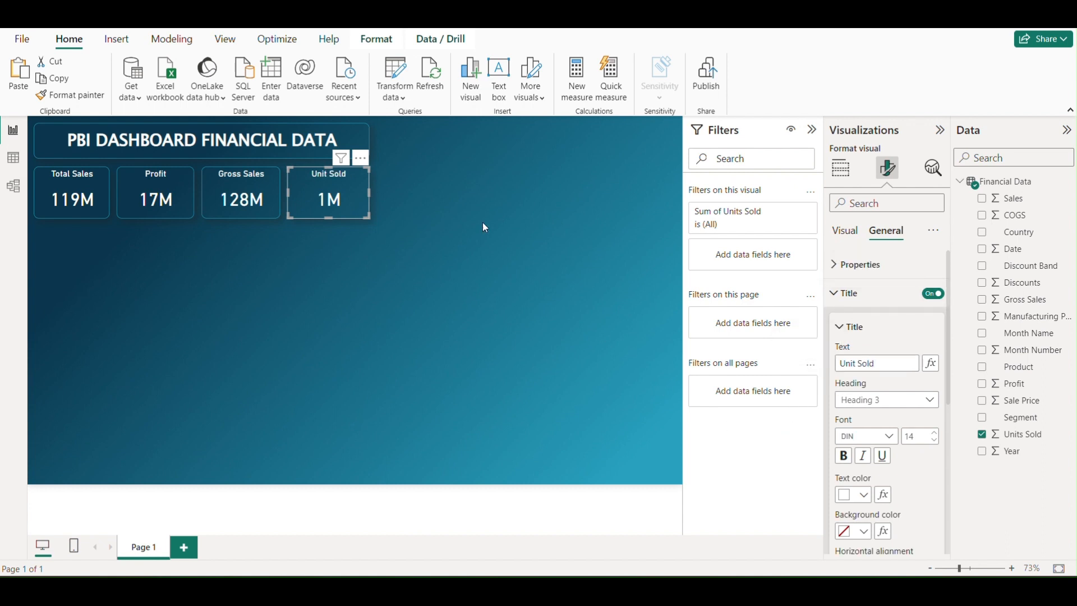
click(442, 221)
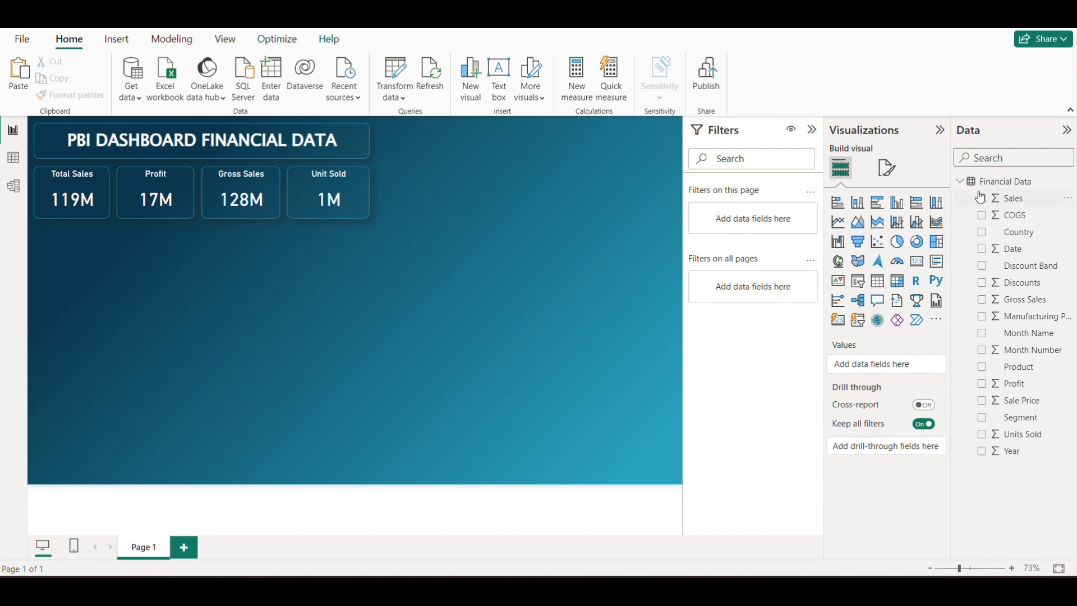
Create a new measure in the Financial Data table and name it "2013 Sales" in its formula
click(1070, 186)
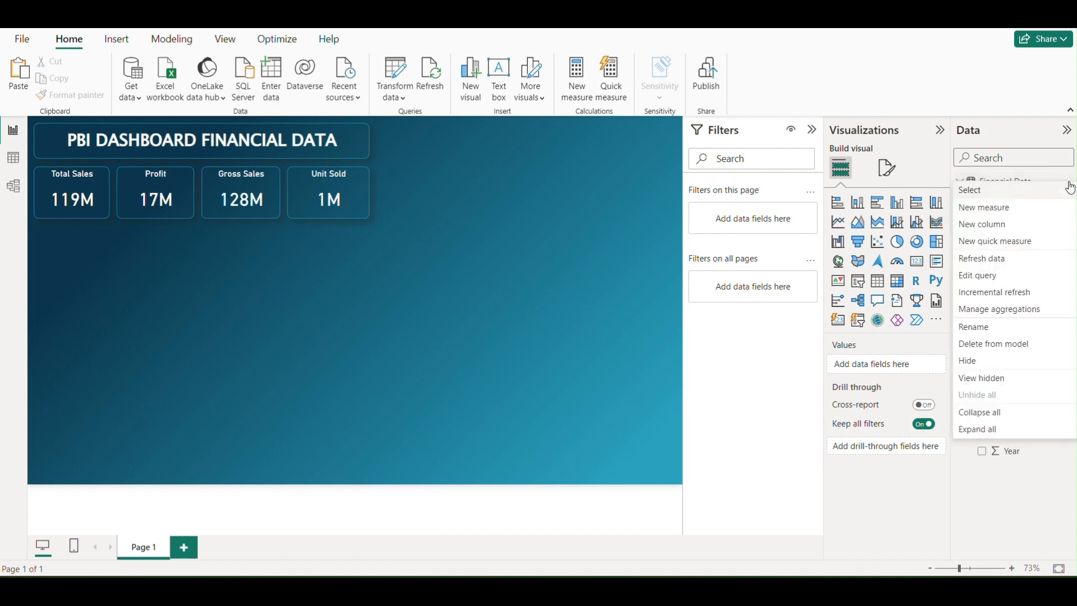
click(988, 212)
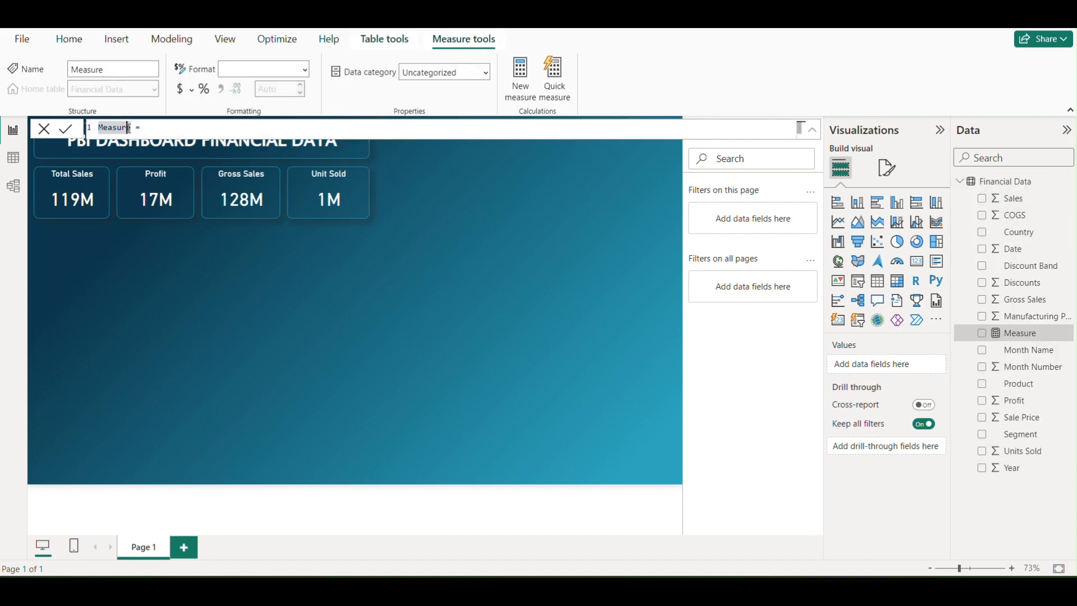
key(Right)
key(BackSpace)
key(BackSpace)
key(BackSpace)
key(BackSpace)
key(BackSpace)
key(BackSpace)
key(BackSpace)
text(2013 Sales)
Start the 2013 Sales formula with CALCULATE(Sum('Financial Data'[ Sales]), as its expression
click(170, 128)
text(Ca)
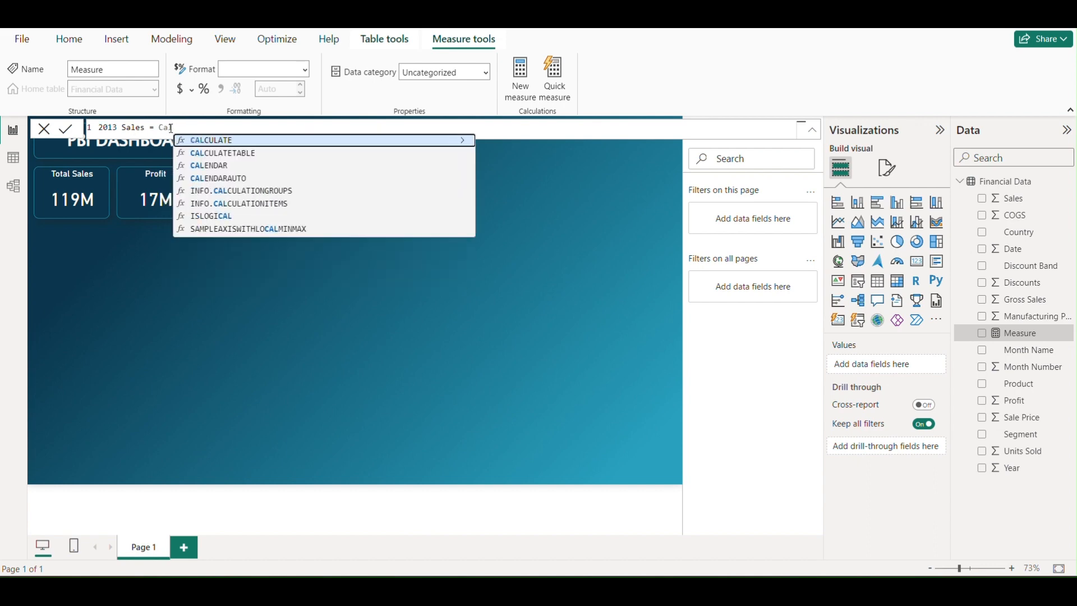
click(226, 141)
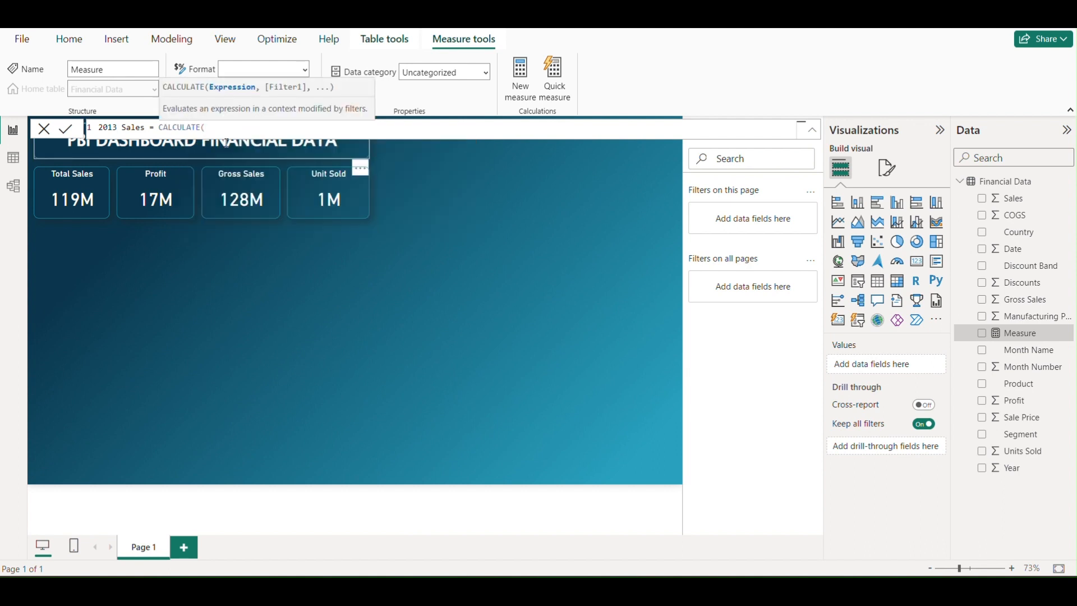
text(Sum)
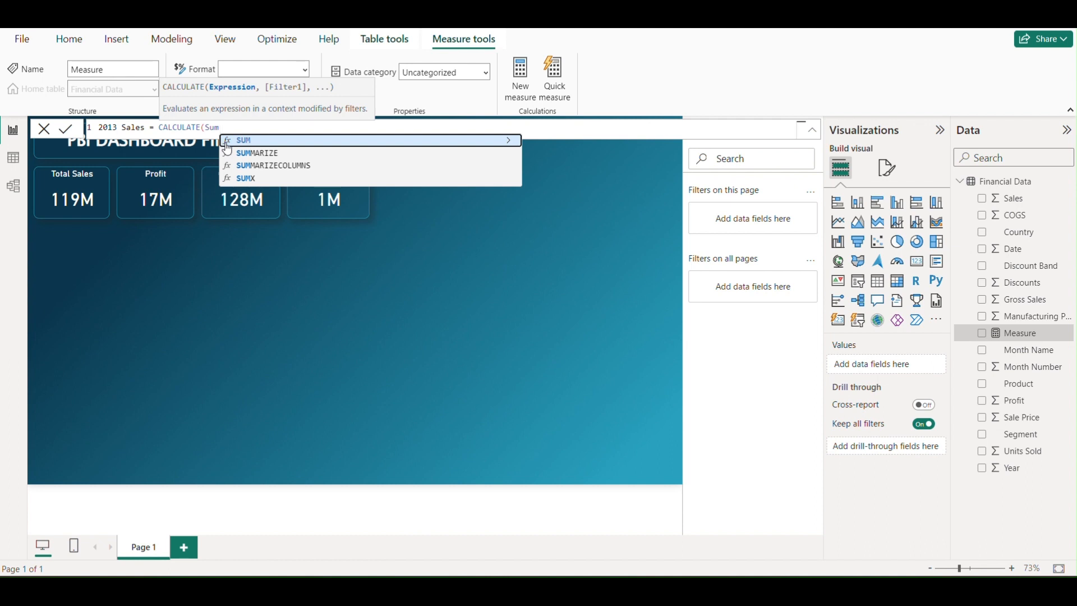
text((f)
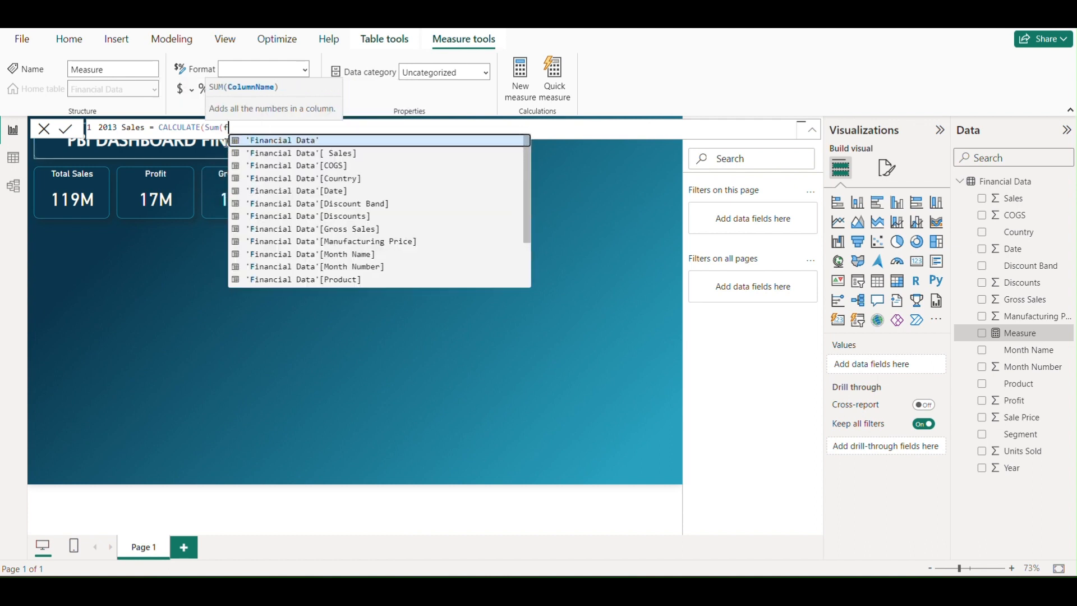
text(i)
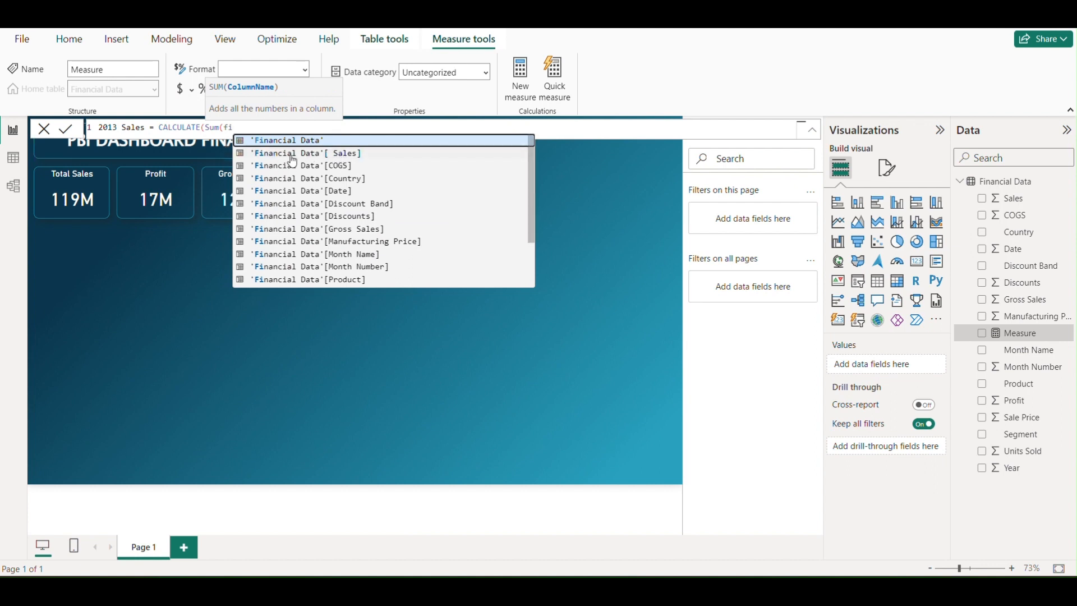
click(318, 158)
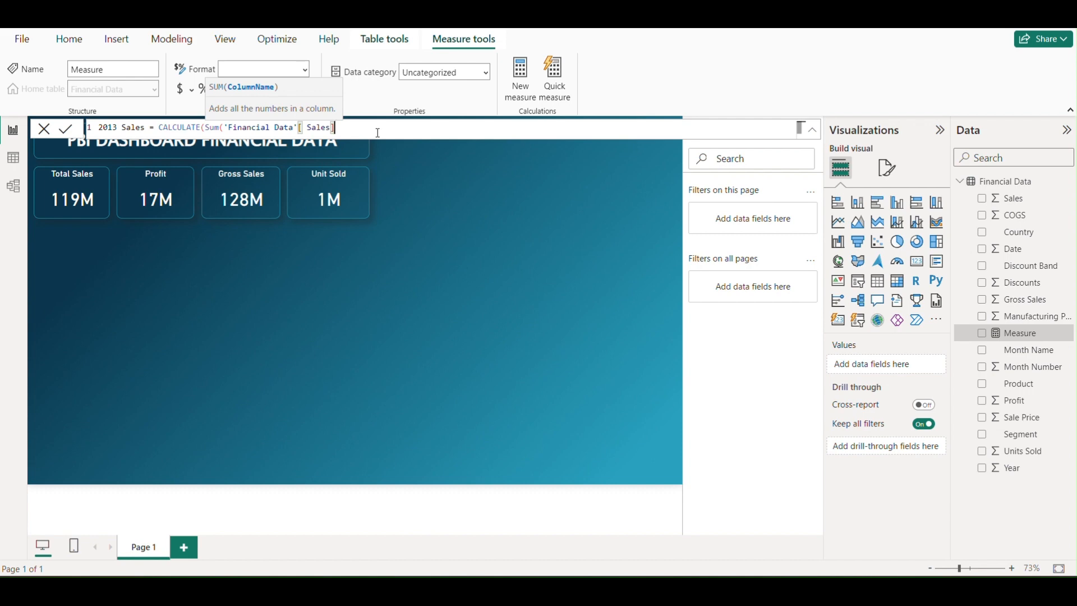
text(),)
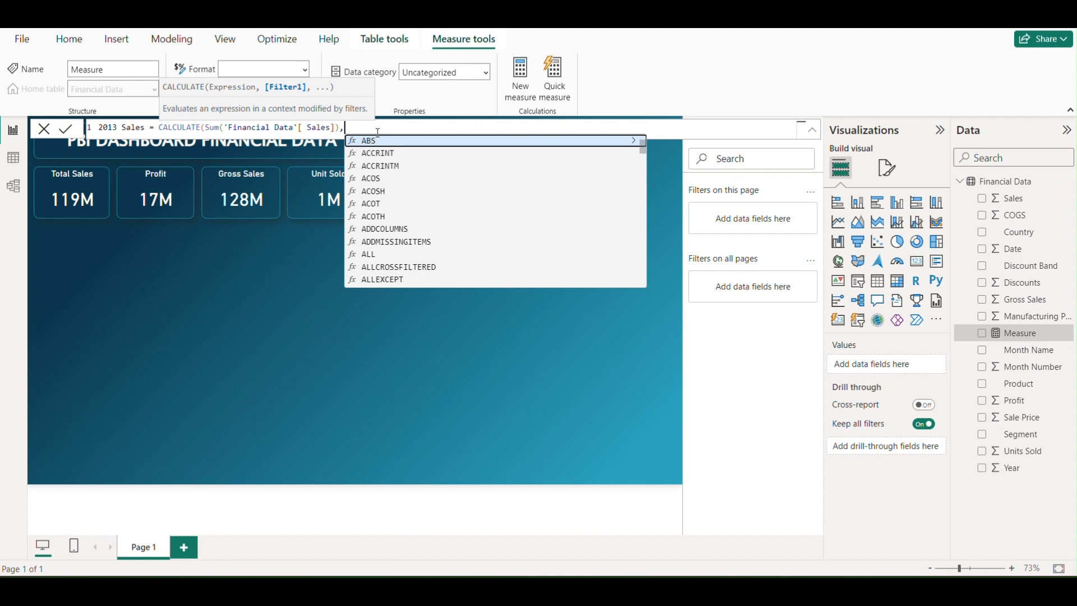
text(Y)
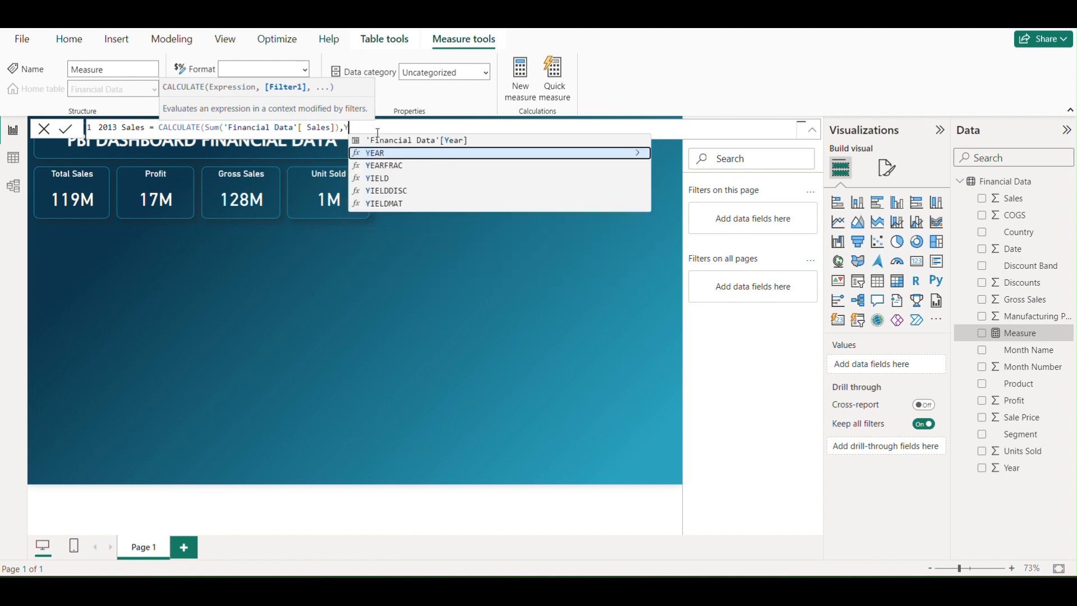
text(E)
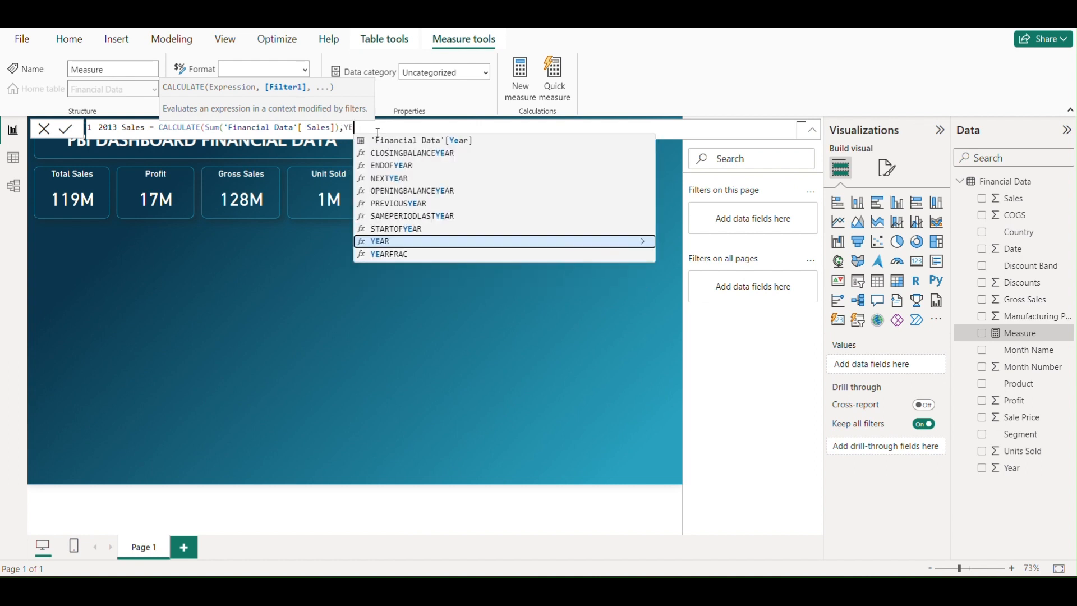
Complete the CALCULATE formula with the filter YEAR('Financial Data'[Date]) =2013 and close its parenthesis
click(380, 241)
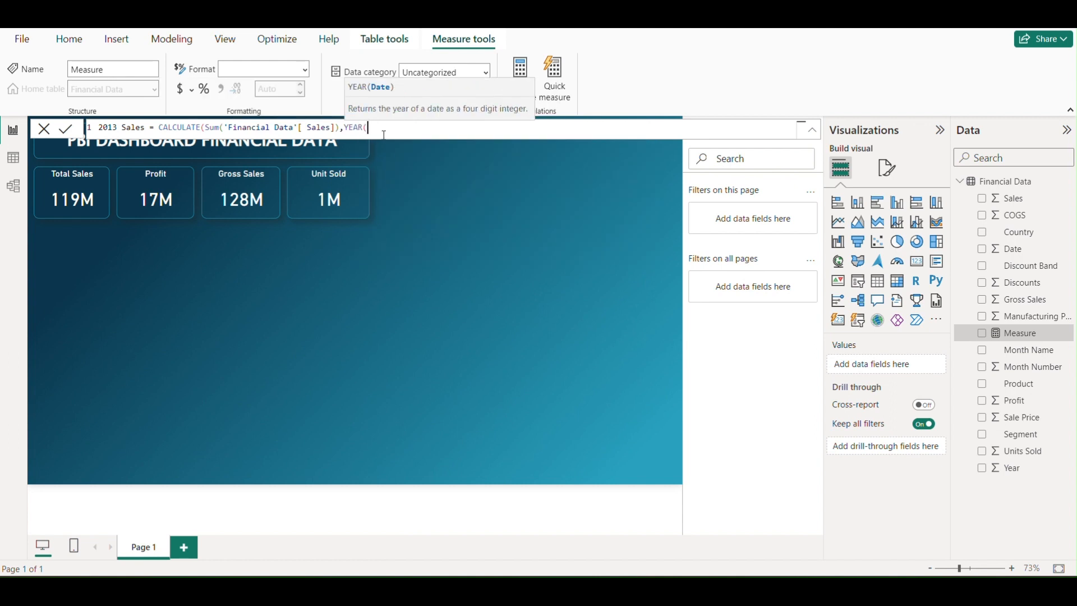
text(fina)
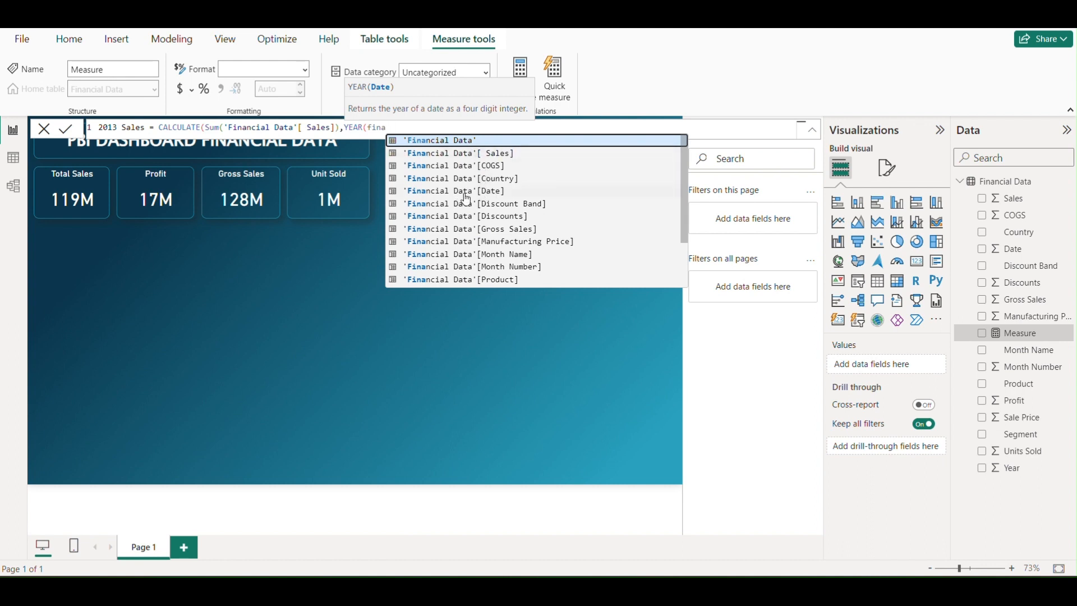
click(485, 191)
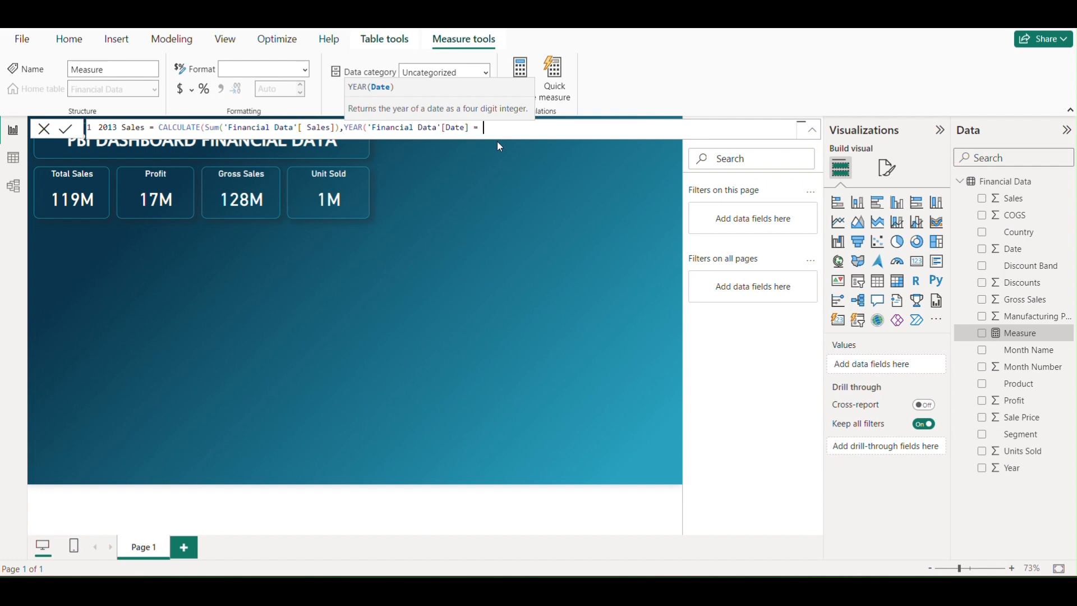
key(BackSpace)
key(BackSpace)
key(BackSpace)
text() )
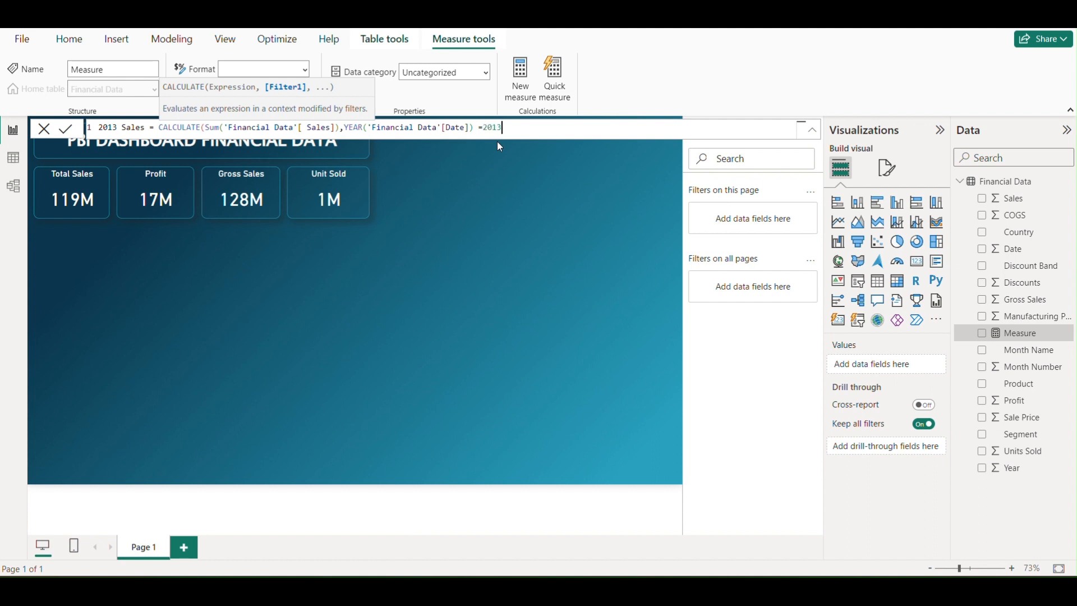
text(=2013))
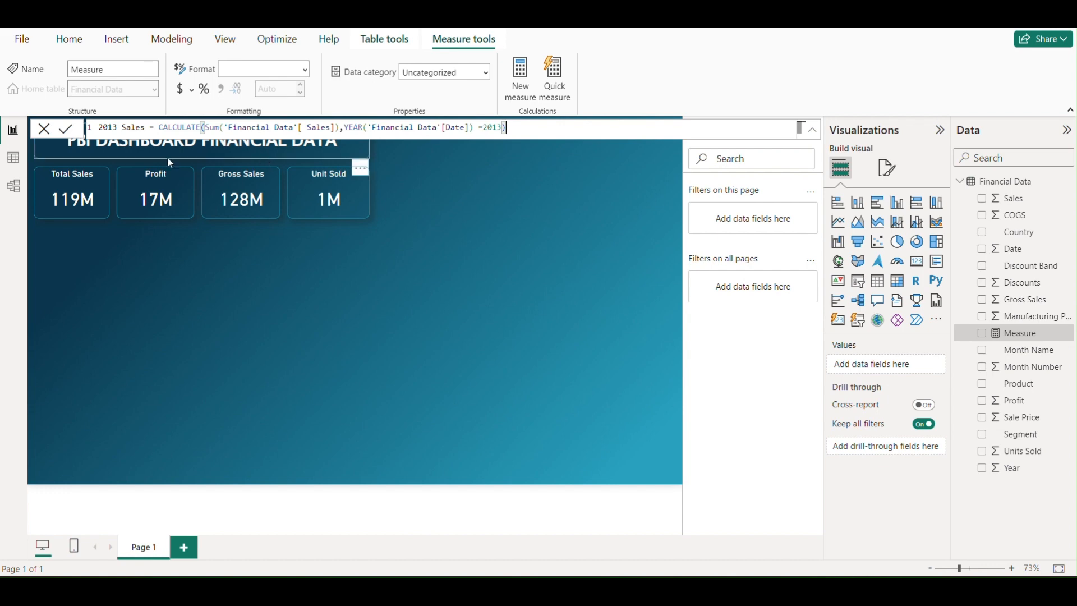
Copy the entire 2013 Sales formula and commit the measure
drag(515, 128, 98, 128)
key(ctrl+c)
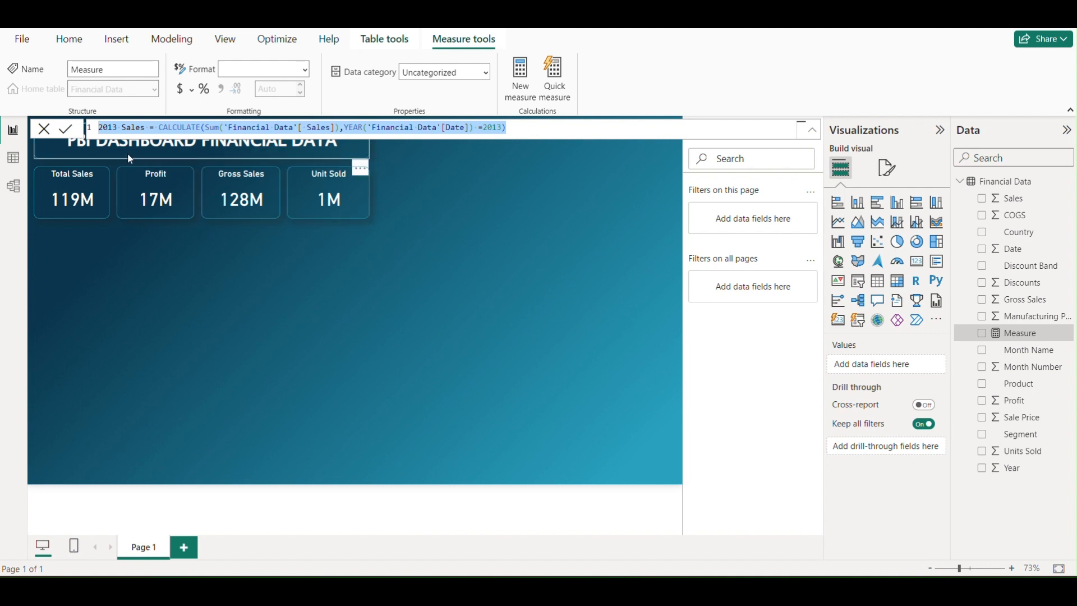
click(67, 130)
click(68, 130)
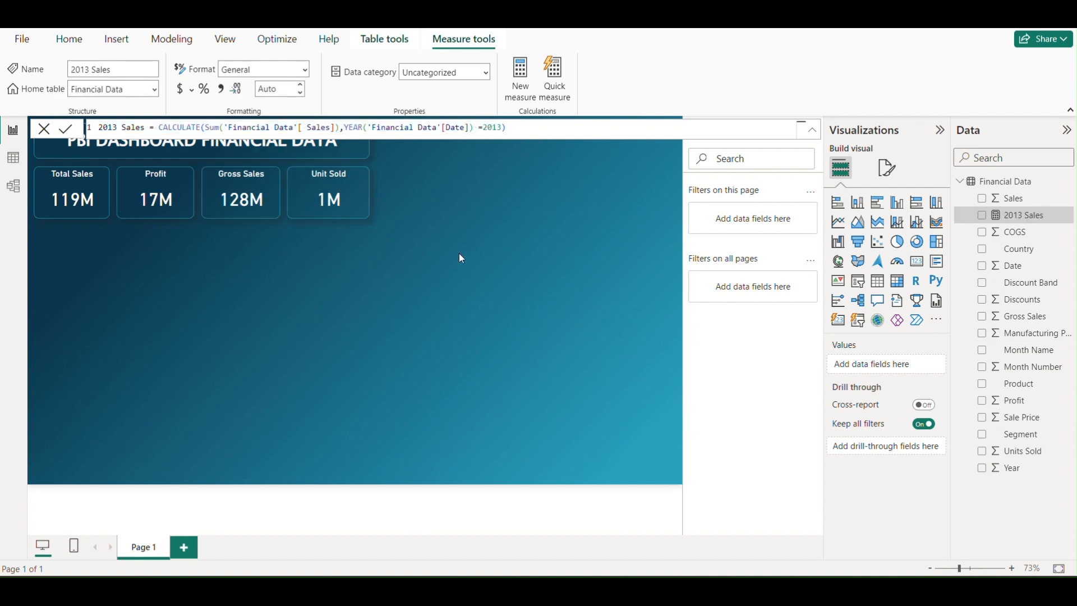
Create a new measure in the Financial Data table from the copied formula and name it "2014 Sales"
click(1067, 182)
click(990, 207)
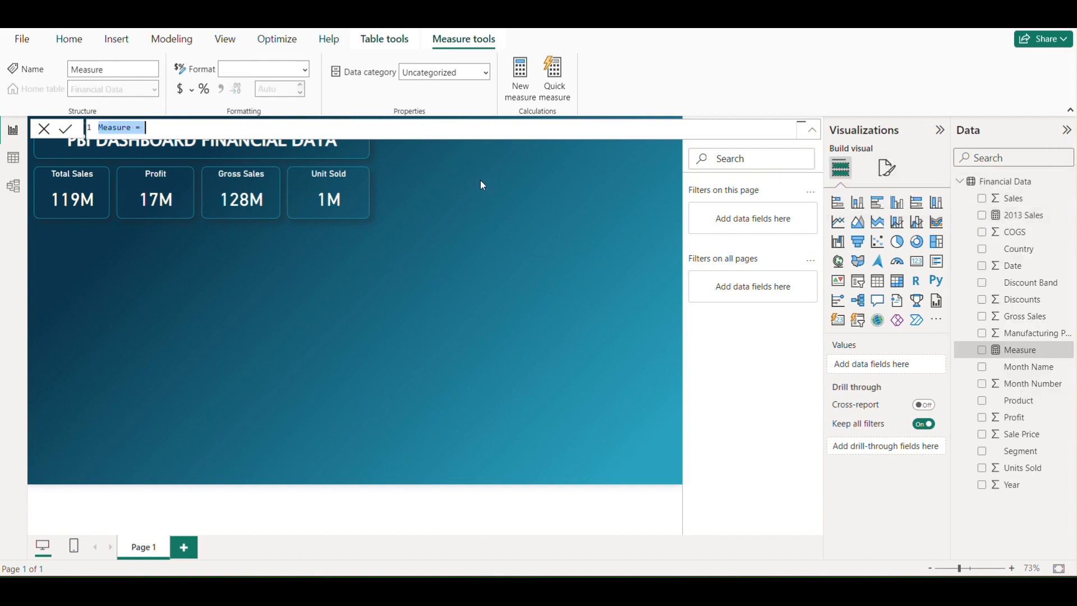
key(ctrl+v)
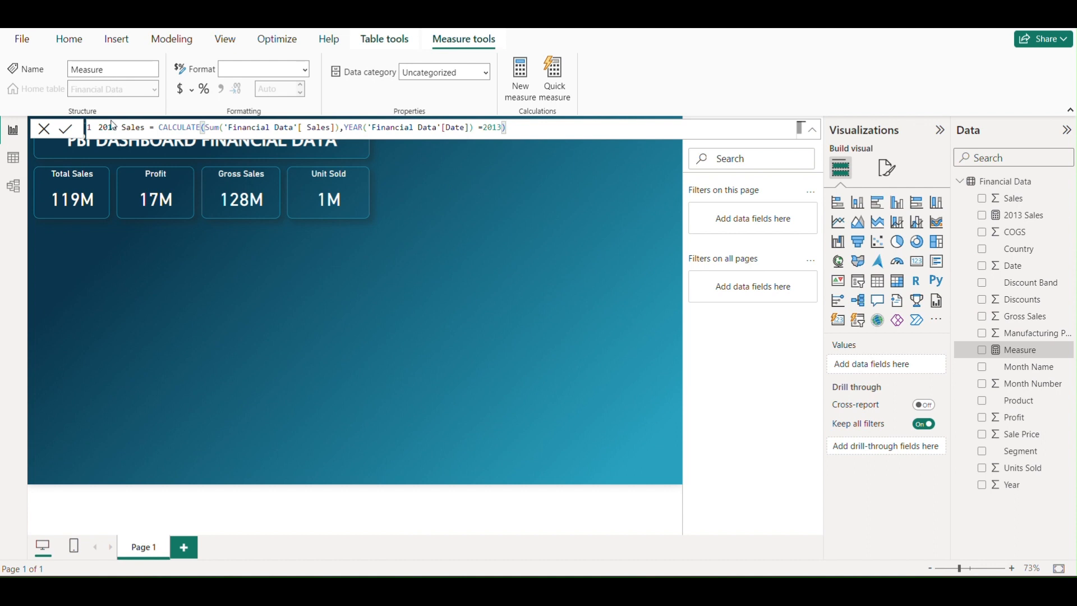
click(118, 127)
key(BackSpace)
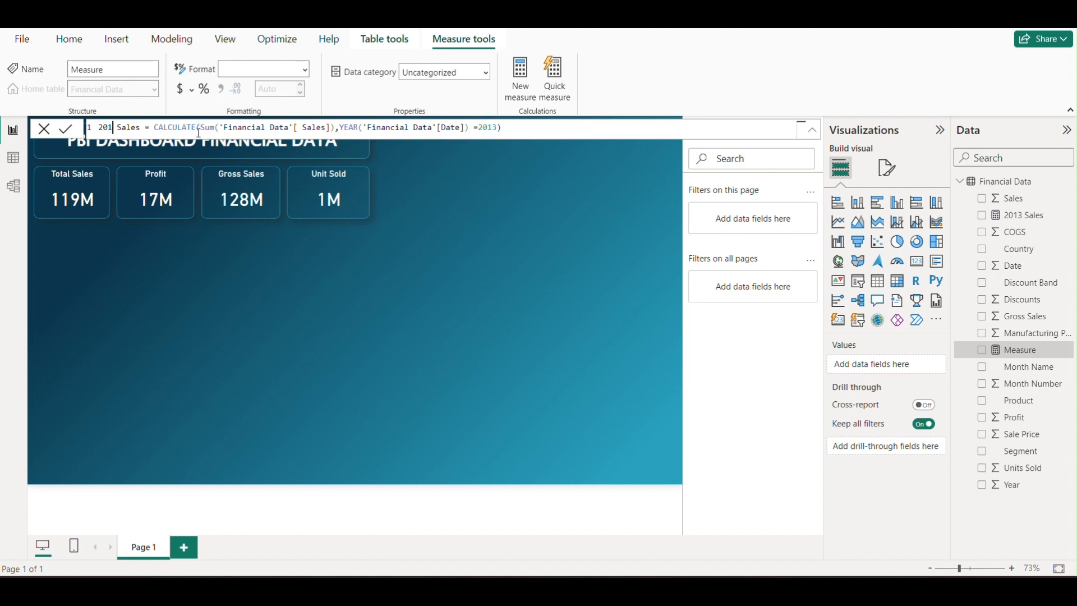
text(4)
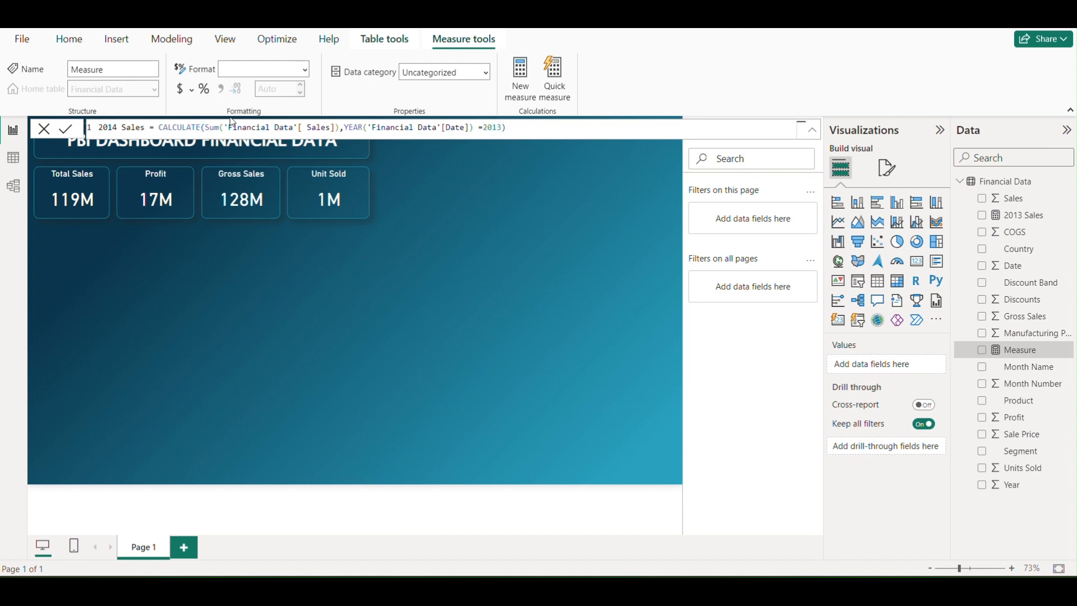
Change the year in the 2014 Sales formula's filter to 2014 and commit the measure
click(503, 128)
key(BackSpace)
text(4))
key(Return)
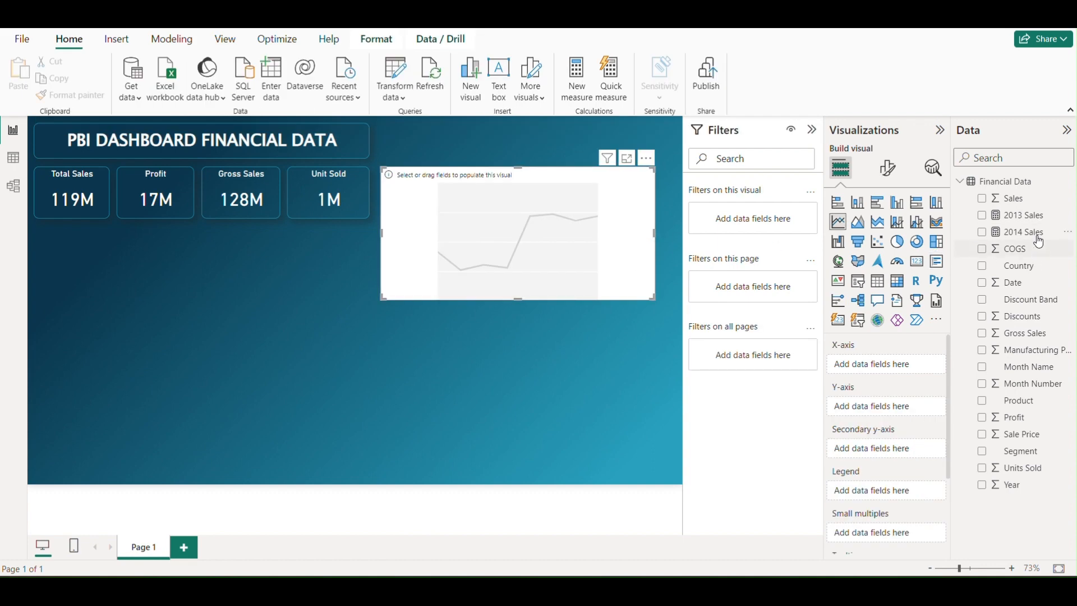
Add the 2013 Sales and 2014 Sales measures to the line chart's Y-axis
drag(1026, 218, 897, 414)
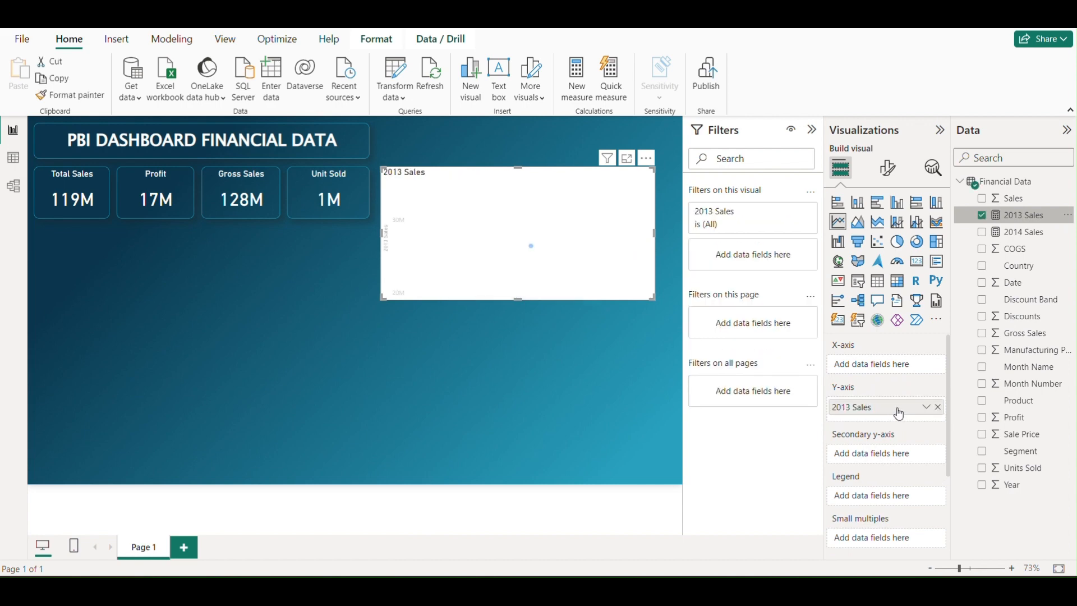
drag(1023, 234, 897, 429)
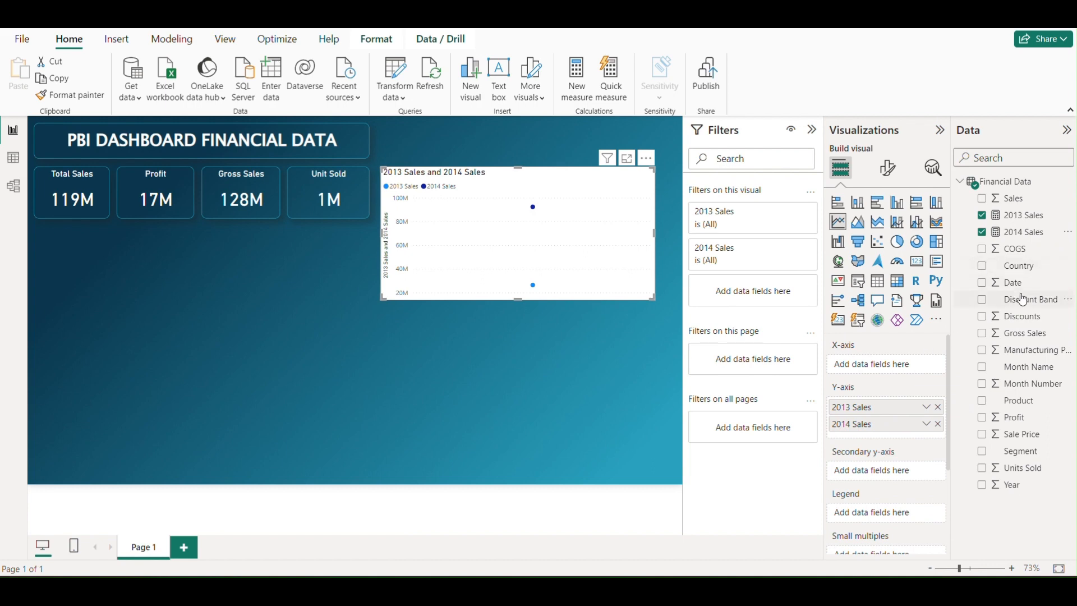
Try the unconverted Date field on the line chart's X-axis, check its field options, and remove it again
drag(1011, 284, 925, 365)
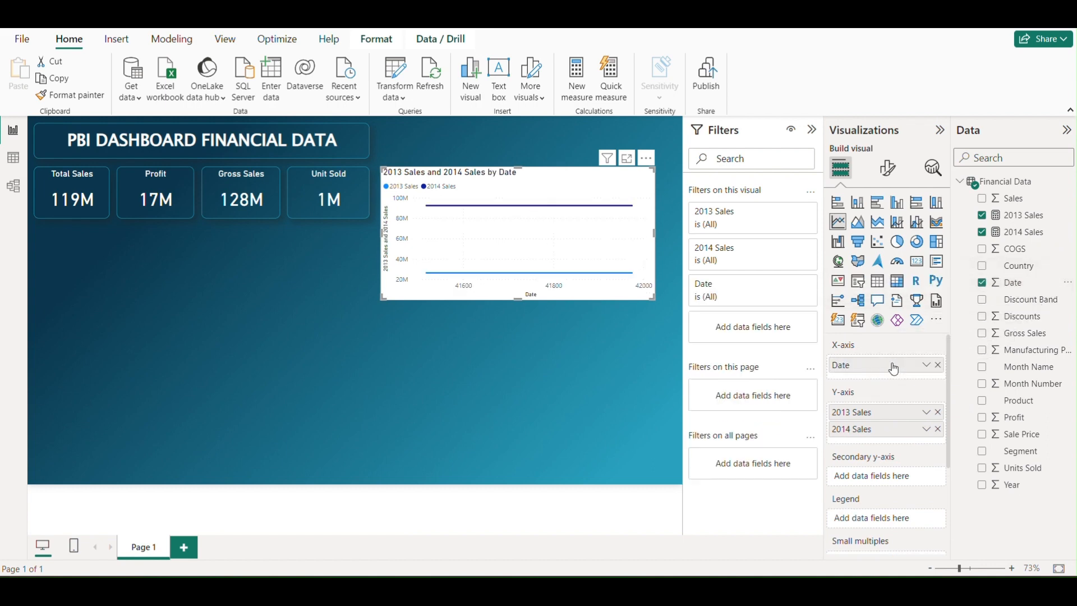
click(925, 366)
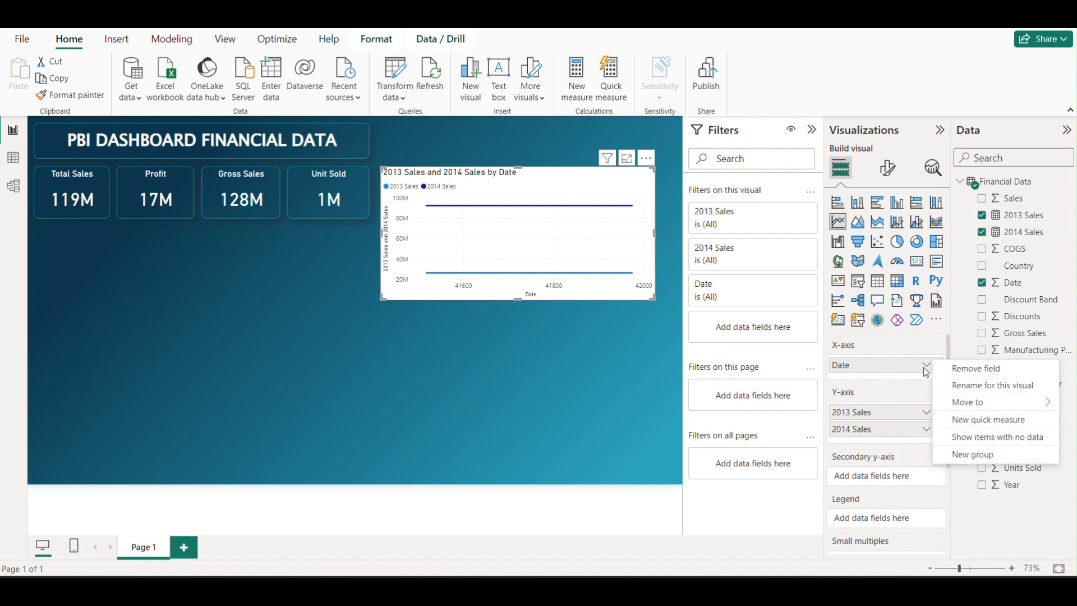
click(925, 369)
click(928, 369)
click(883, 388)
drag(858, 364, 948, 354)
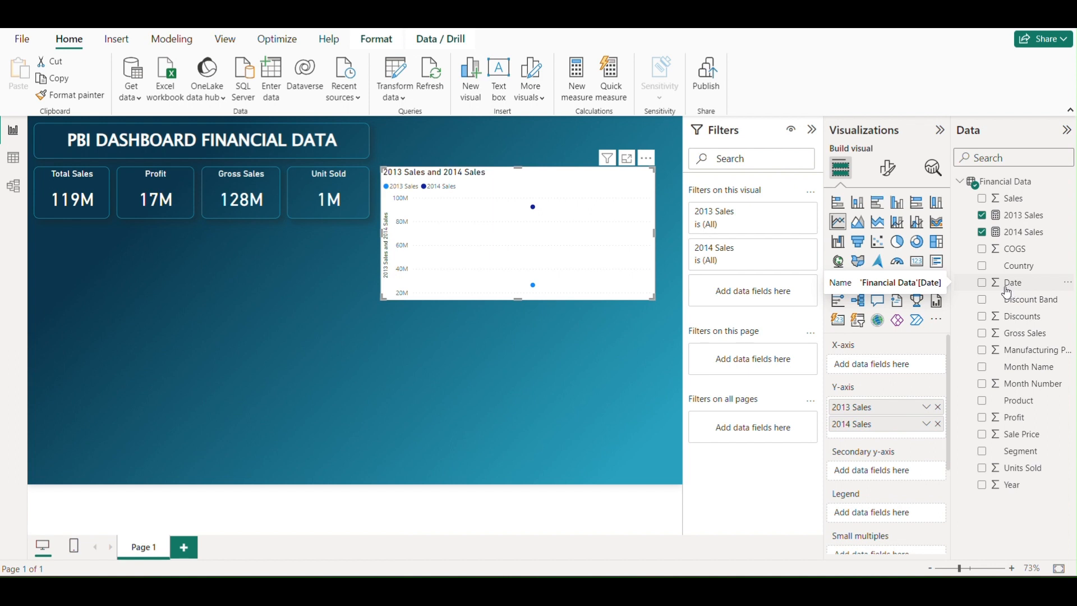
In the Financial Data table, set the Date column's data type to Date and its format to 14-03-2001 (dd/mm/yyyy)
click(17, 161)
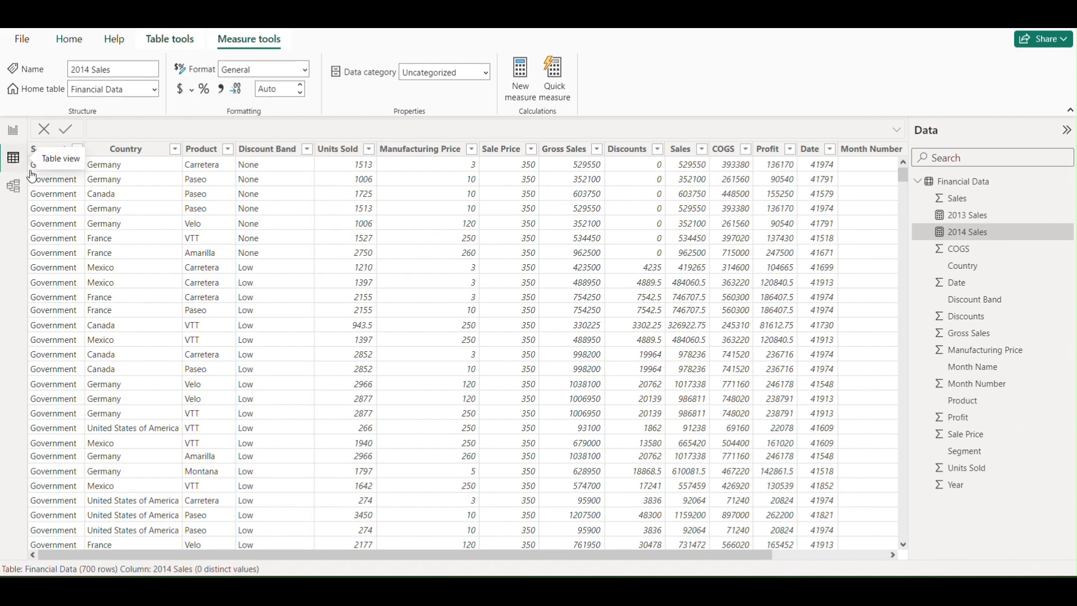
drag(397, 557, 562, 555)
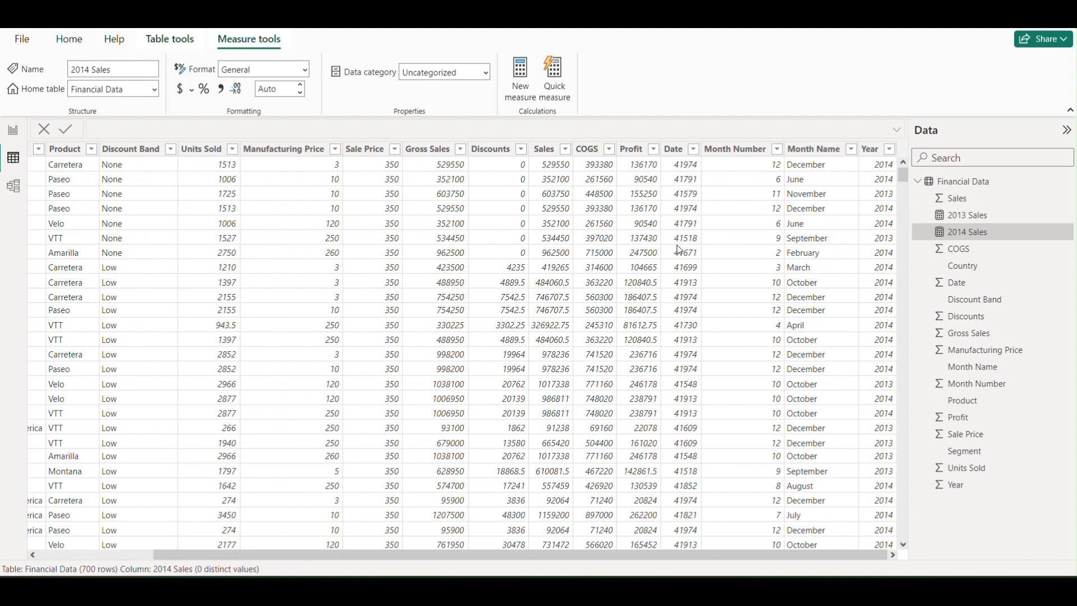
click(693, 149)
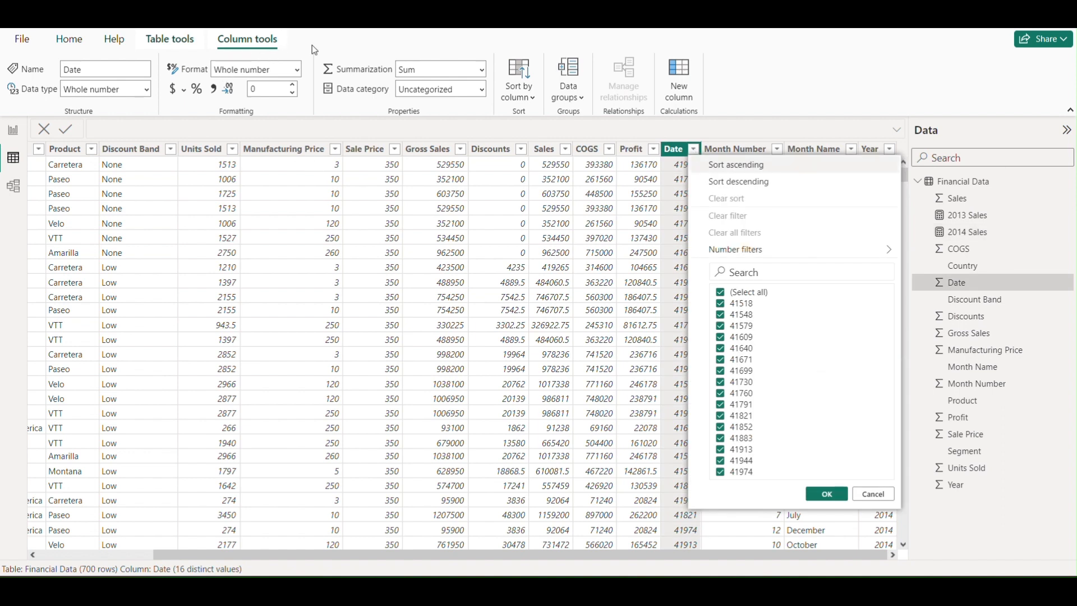
click(146, 89)
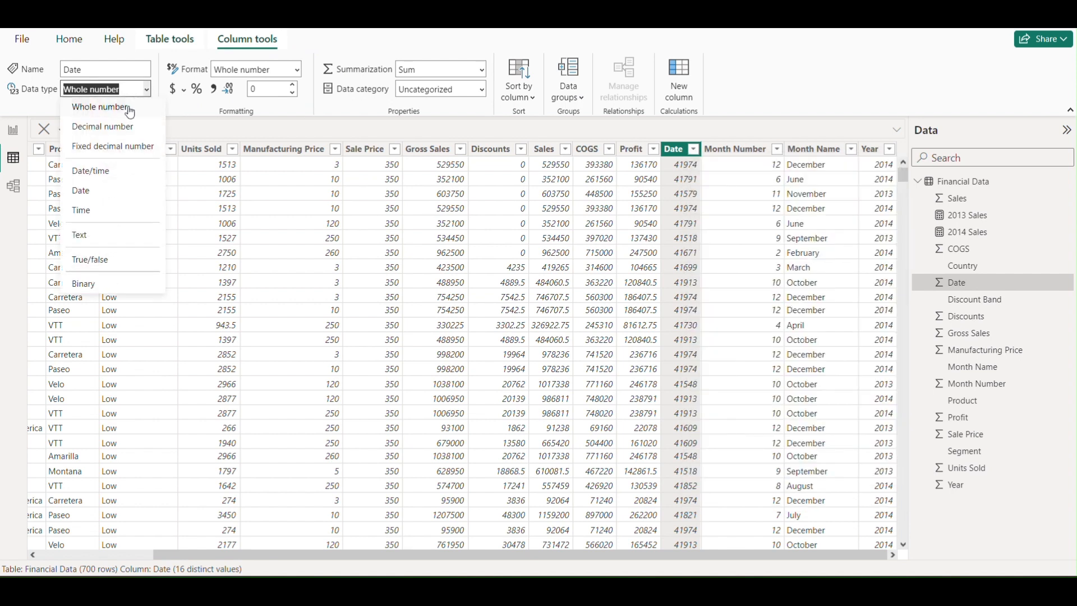
click(91, 191)
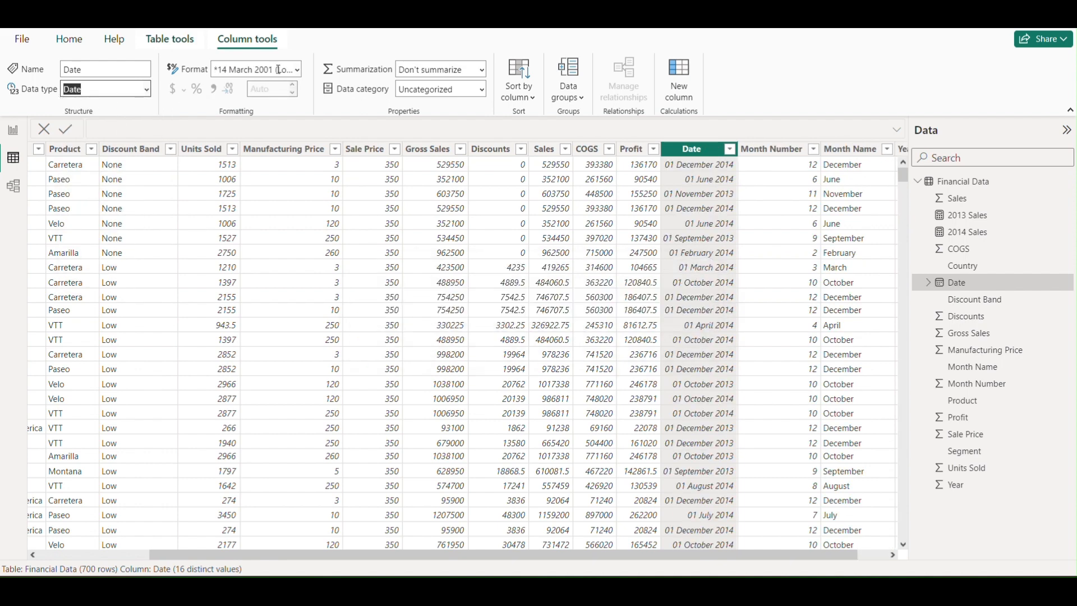
click(297, 69)
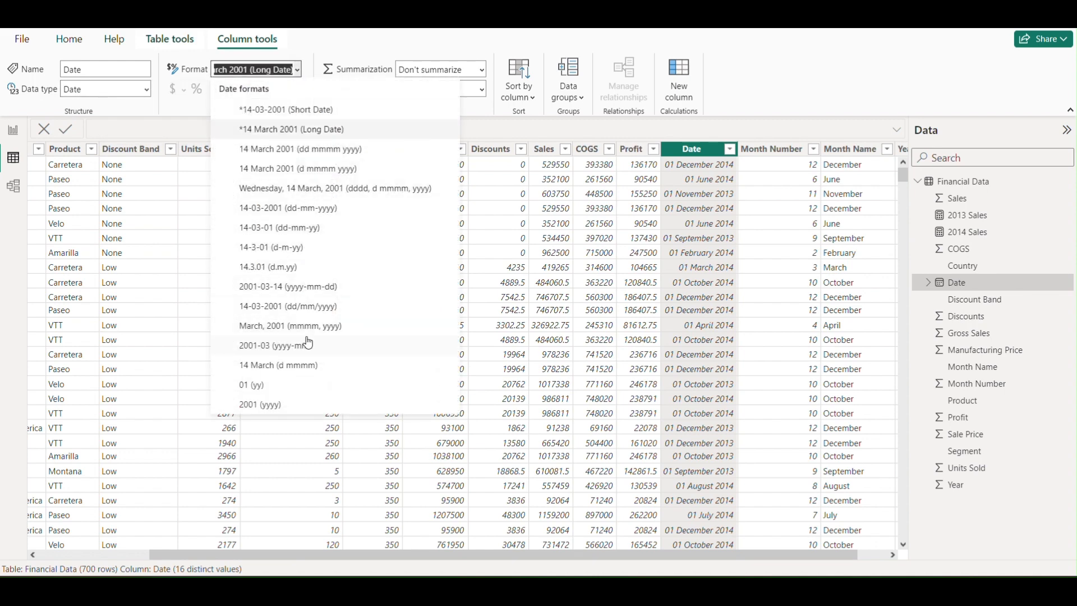
click(306, 311)
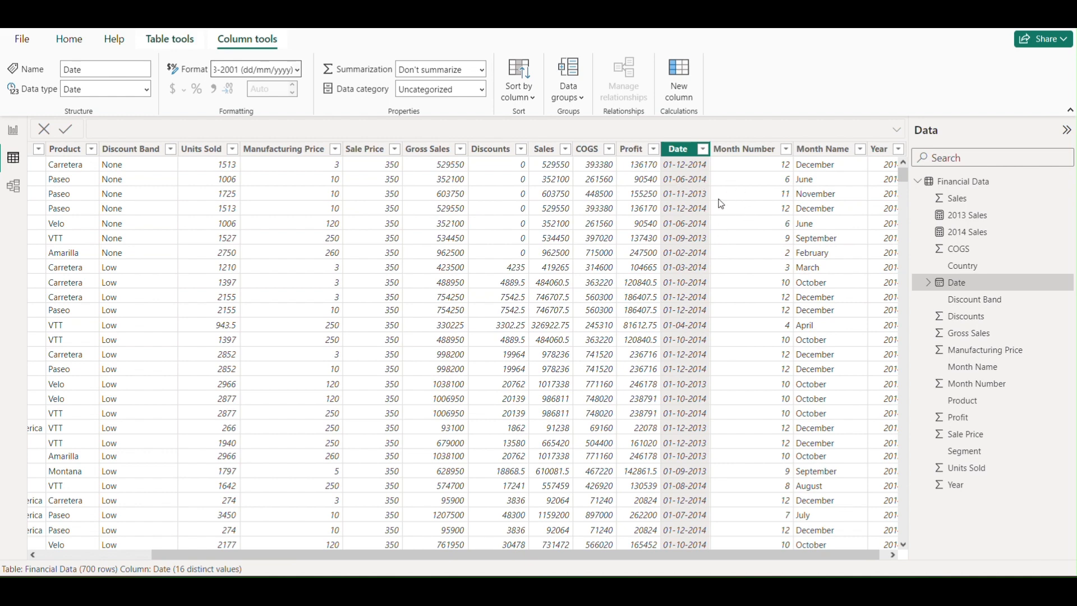
Back in the report, add Date to the line chart's X-axis and remove its Year, Quarter and Day levels, keeping only Month
click(23, 139)
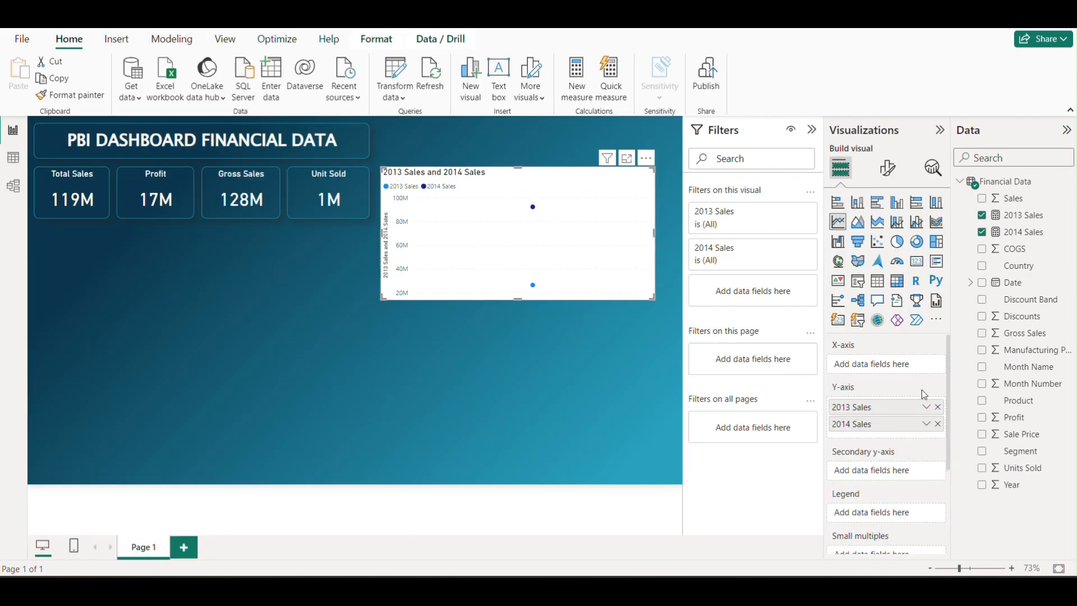
click(972, 284)
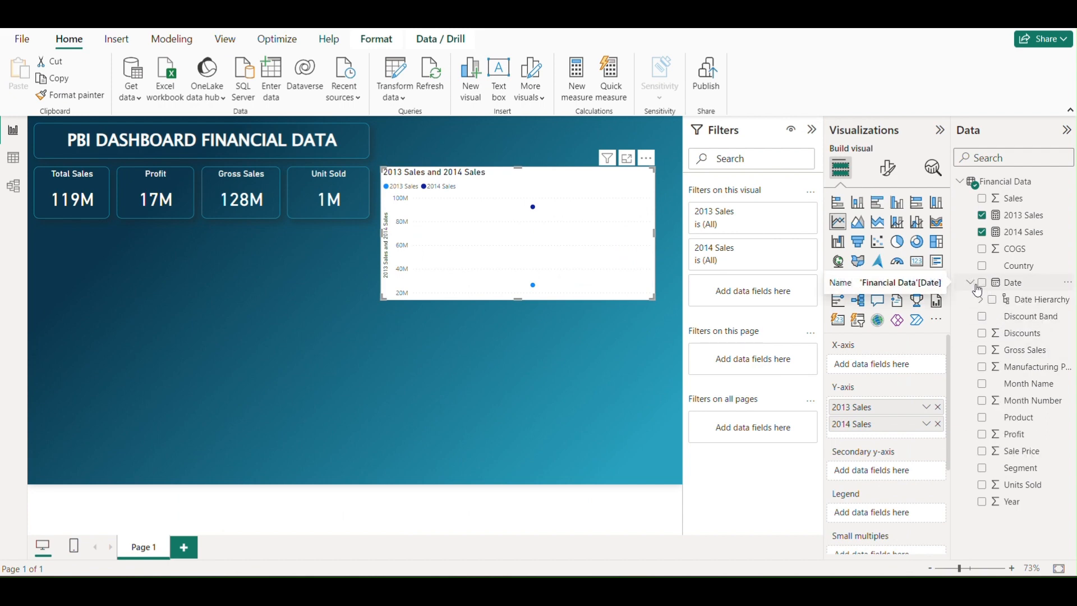
drag(1016, 285, 887, 367)
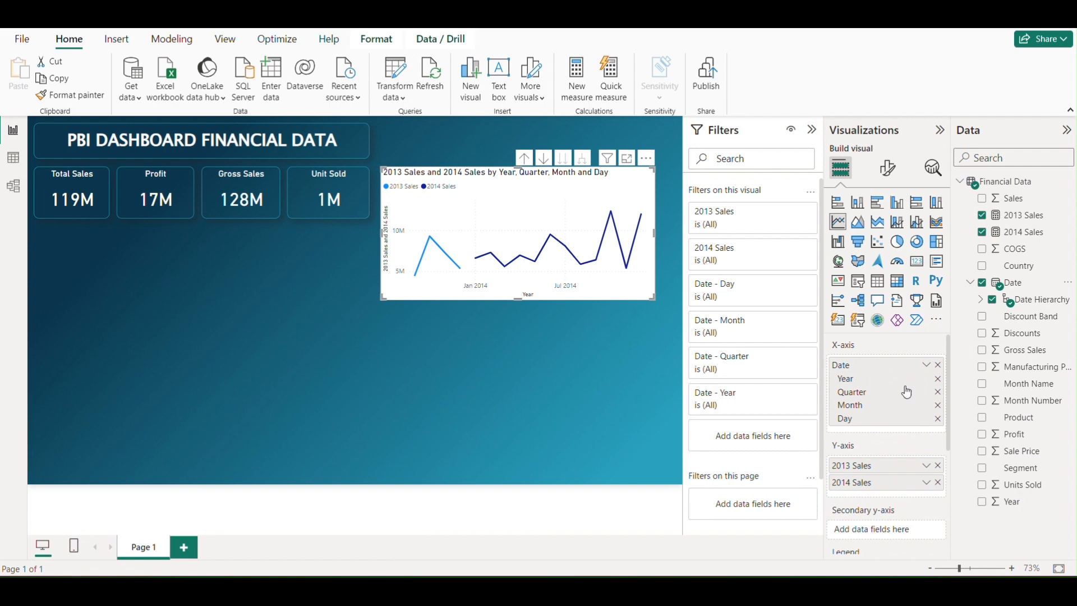
click(938, 380)
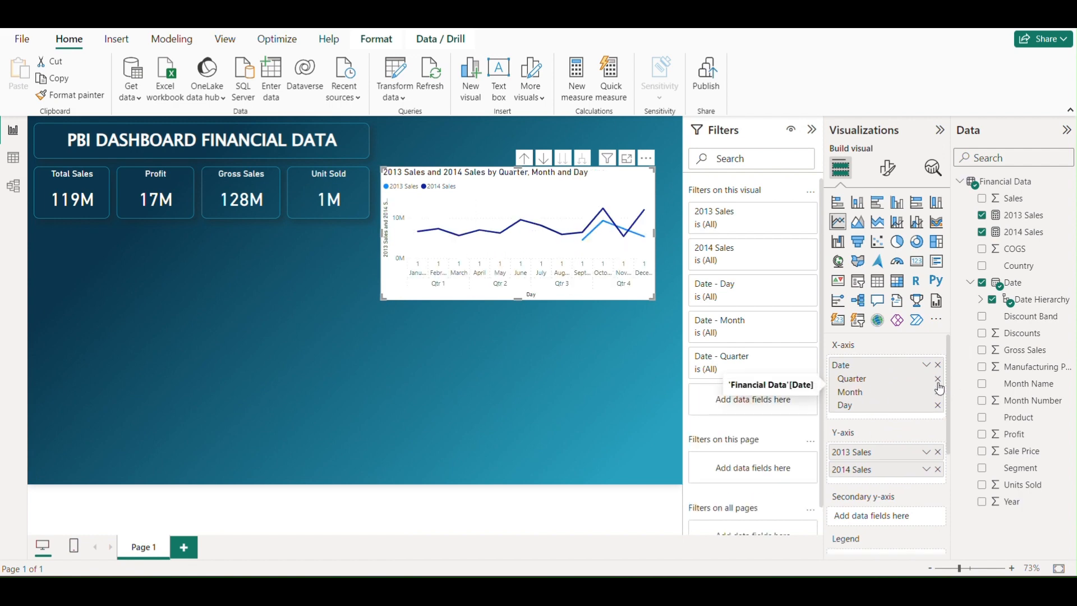
click(937, 380)
click(937, 392)
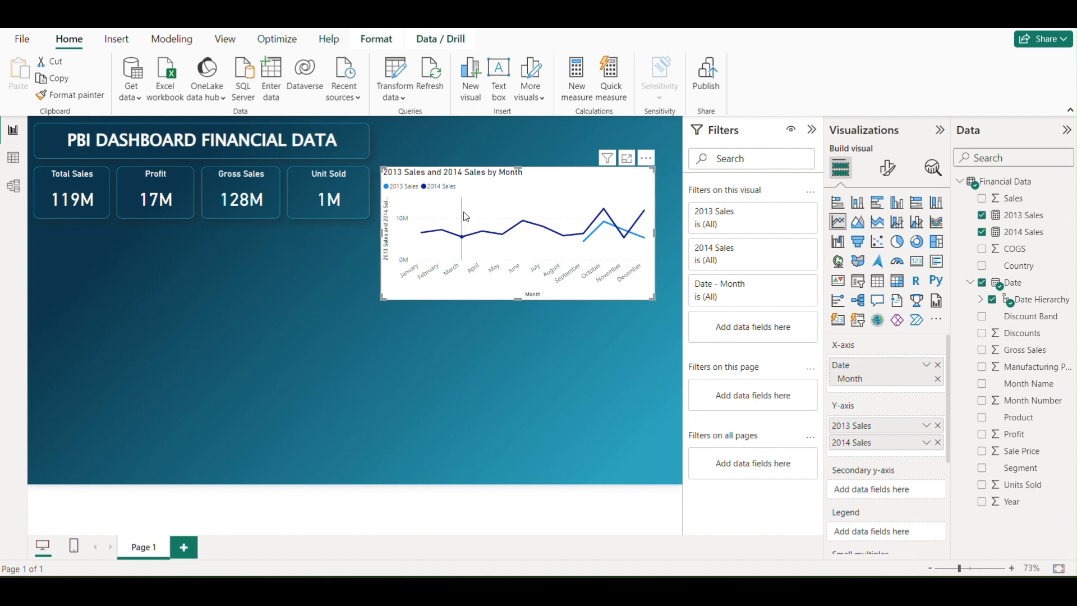
Copy the Unit Sold card's formatting onto the line chart with Format painter and nudge the chart slightly right
click(303, 217)
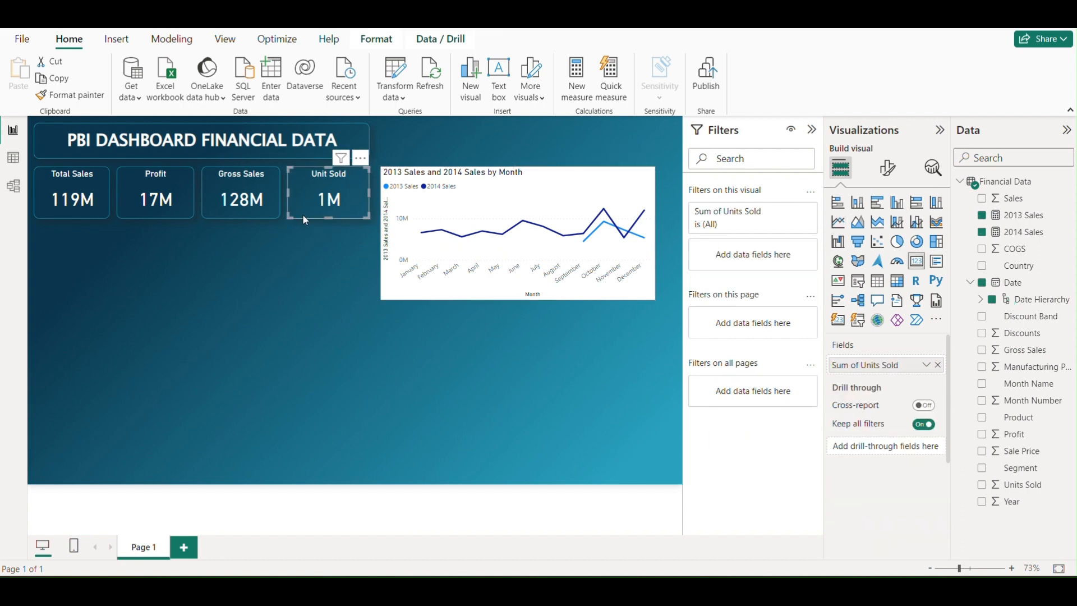
click(89, 96)
click(502, 194)
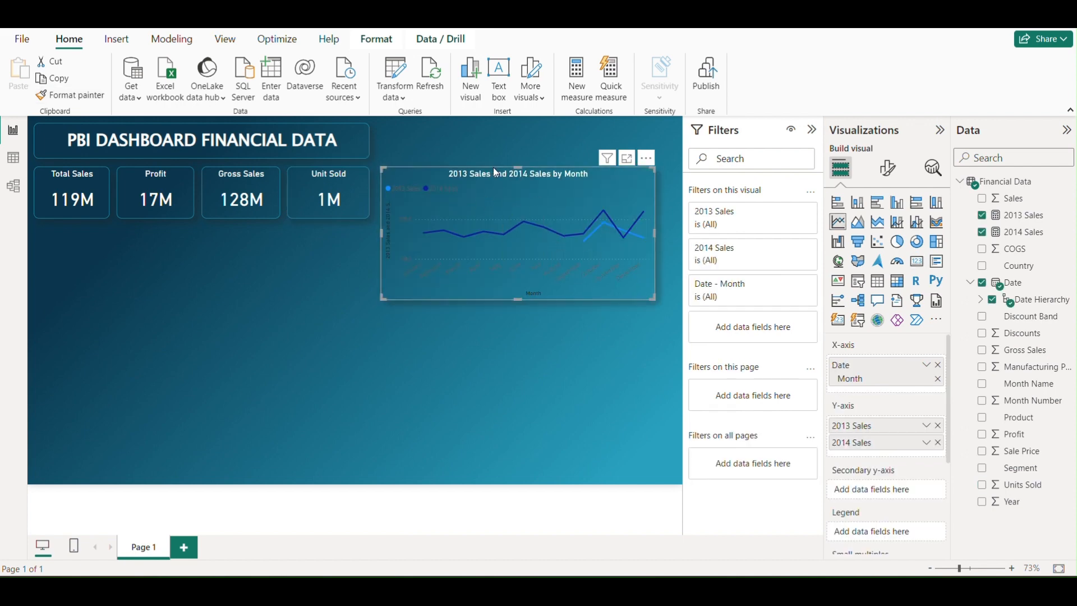
mouse_move(493, 168)
mouse_down()
mouse_move(484, 169)
mouse_move(497, 170)
mouse_up()
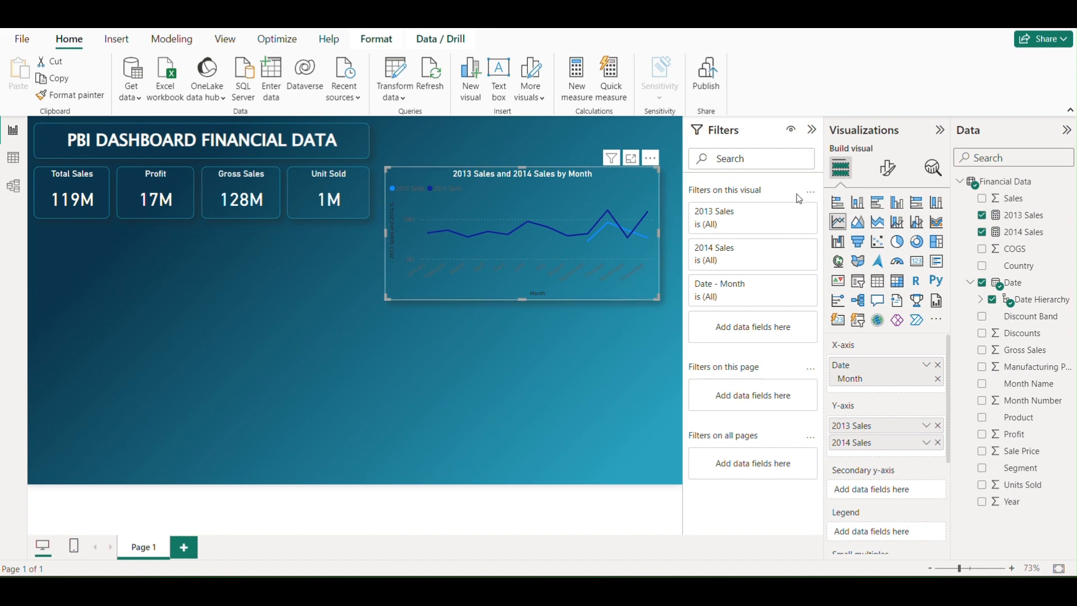
In the line chart's line shape settings, try the Dashed line style and return to Solid with a Round join type
click(893, 173)
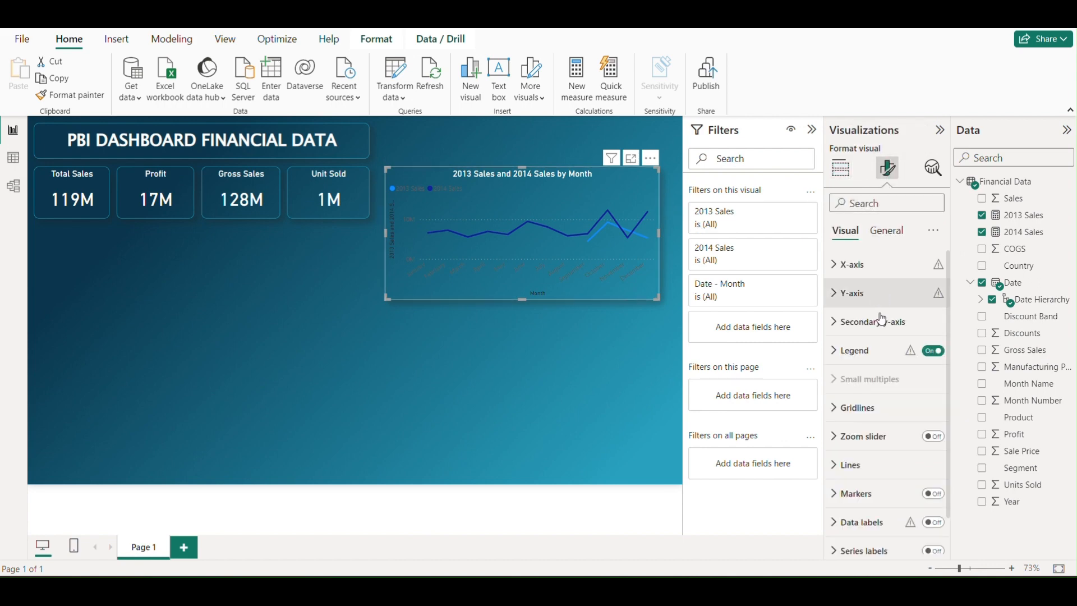
scroll(884, 332, down, 1)
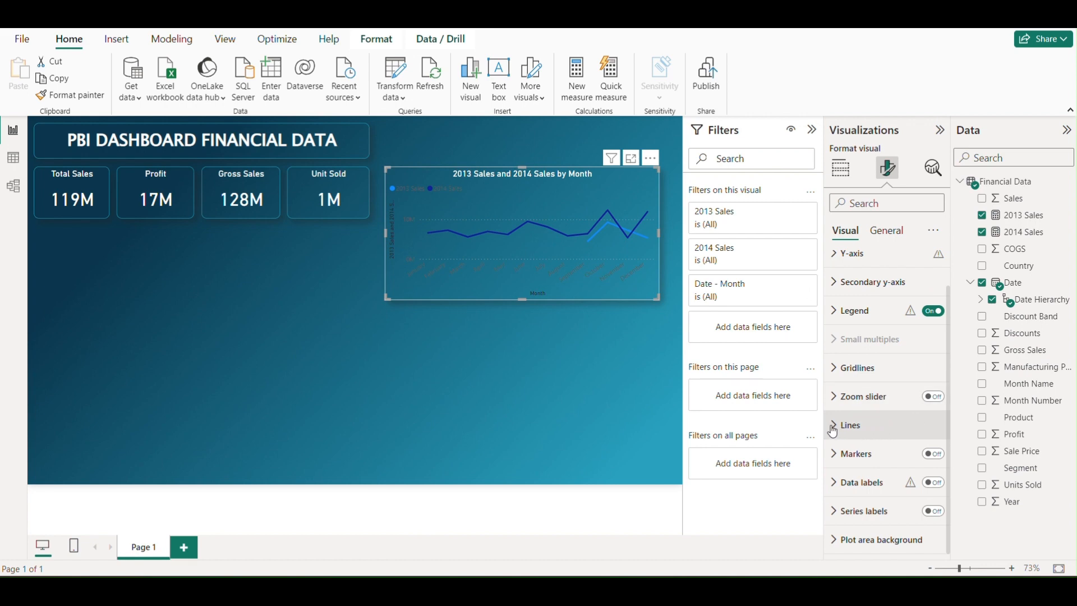
click(853, 424)
scroll(892, 377, down, 4)
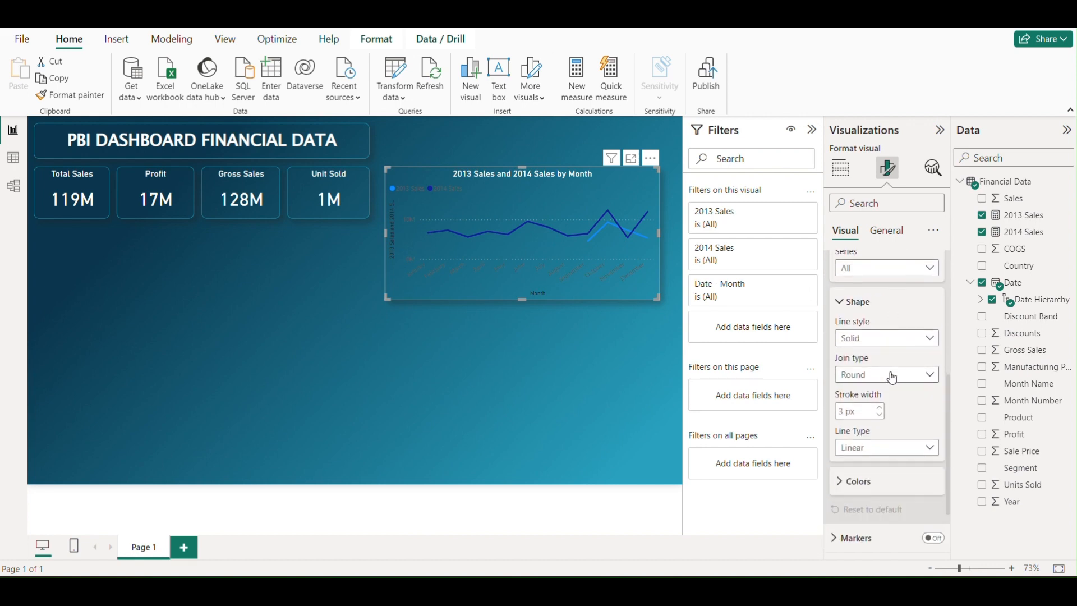
click(887, 378)
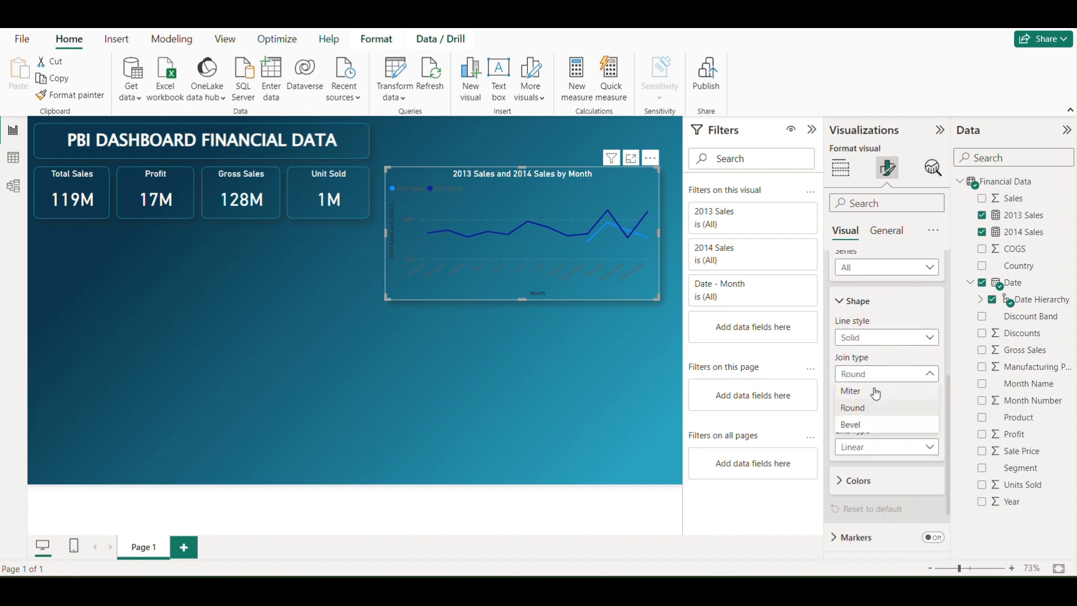
click(873, 339)
click(873, 339)
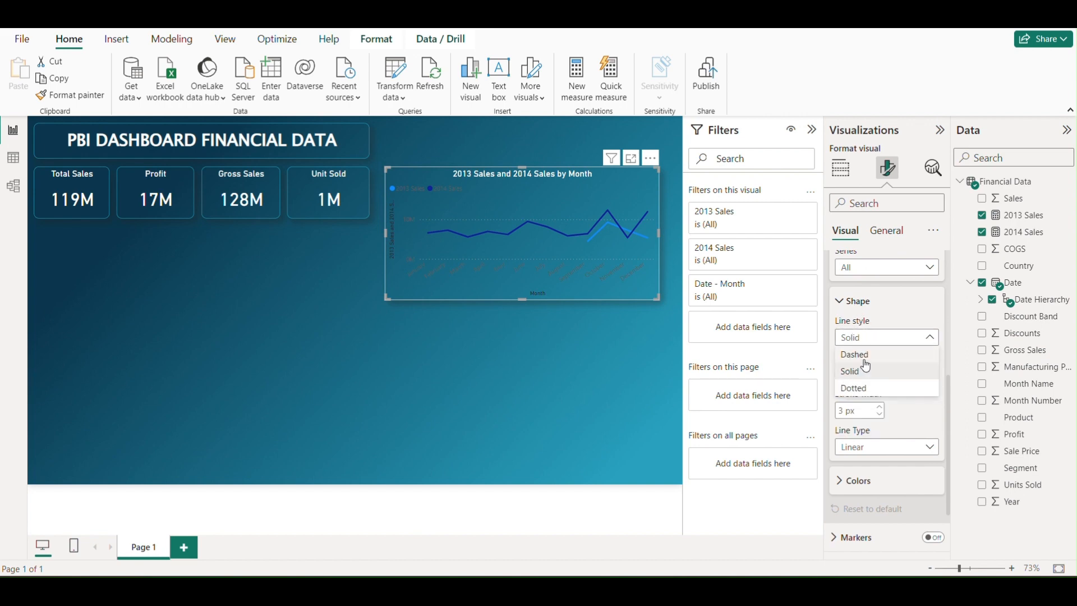
click(904, 355)
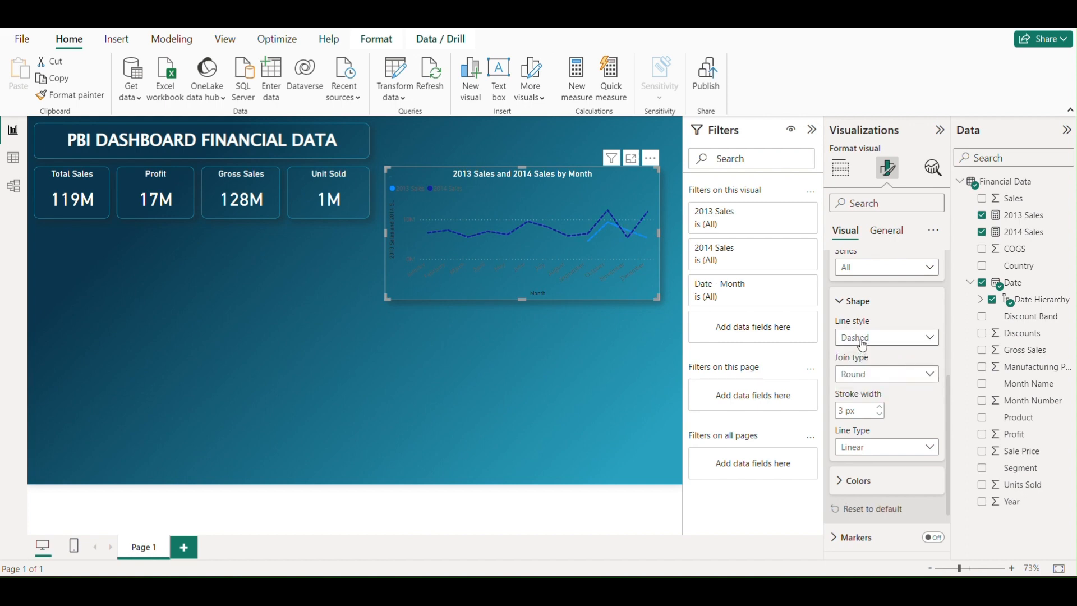
click(861, 341)
click(853, 372)
click(884, 381)
click(853, 407)
Set the line chart's line type to Smooth
click(868, 449)
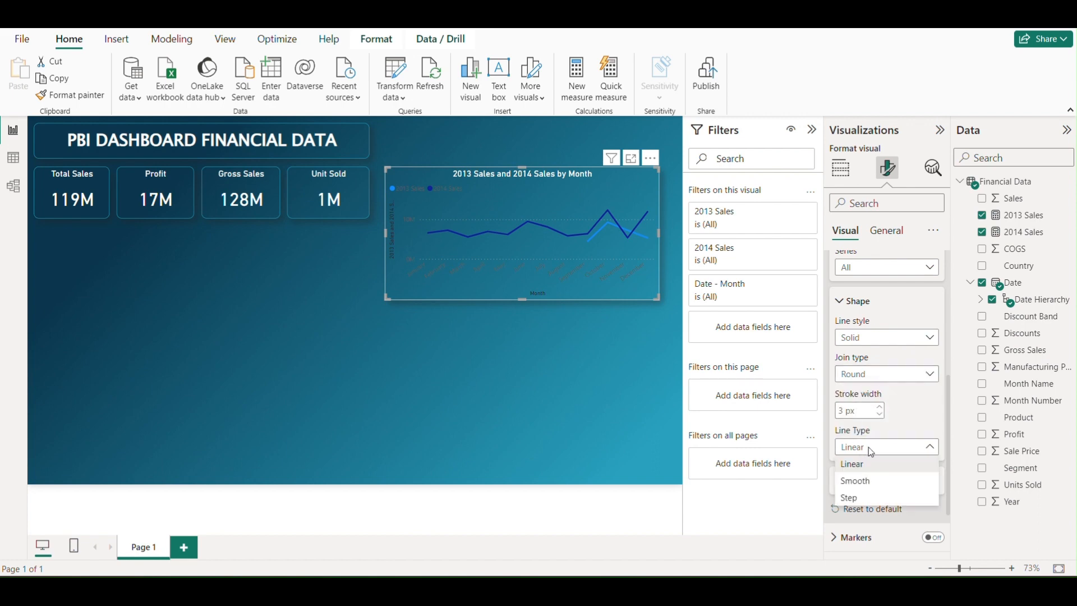
click(870, 482)
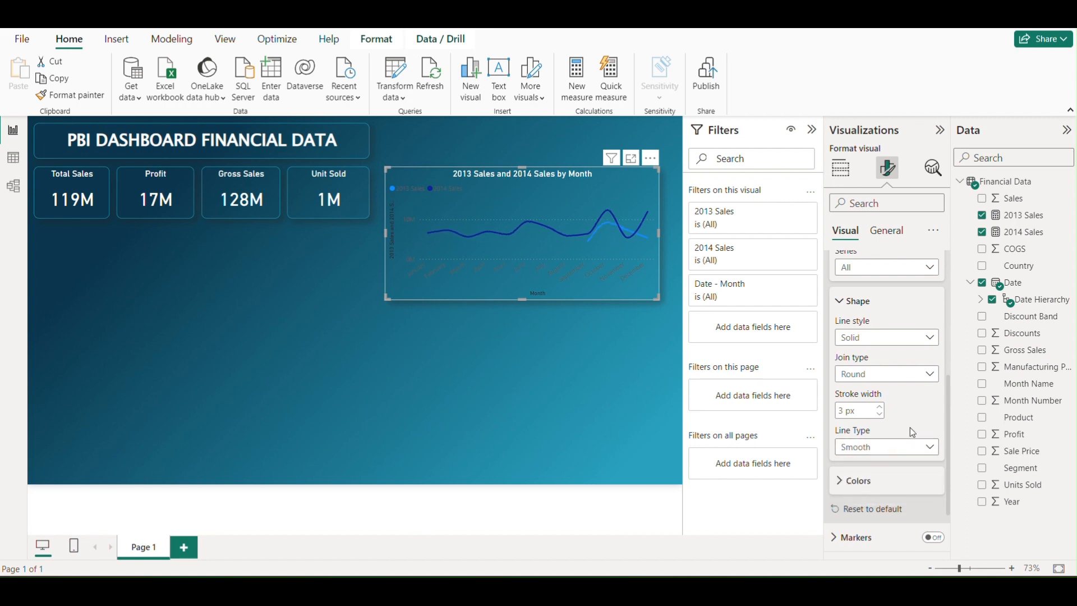
scroll(879, 449, down, 1)
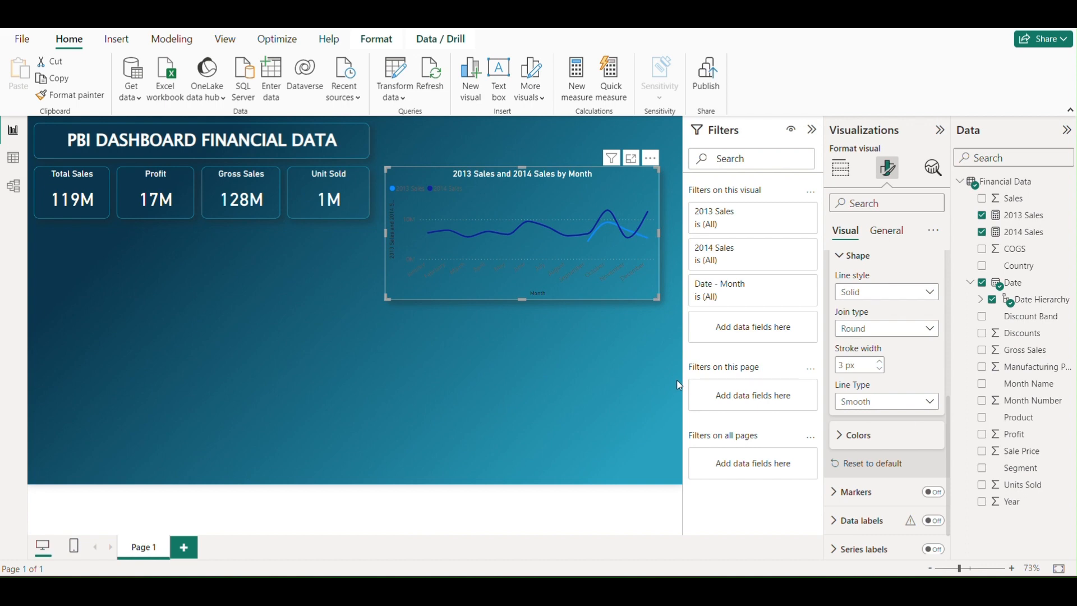
Delete the 2013 and 2014 sales line chart from the page
key(Delete)
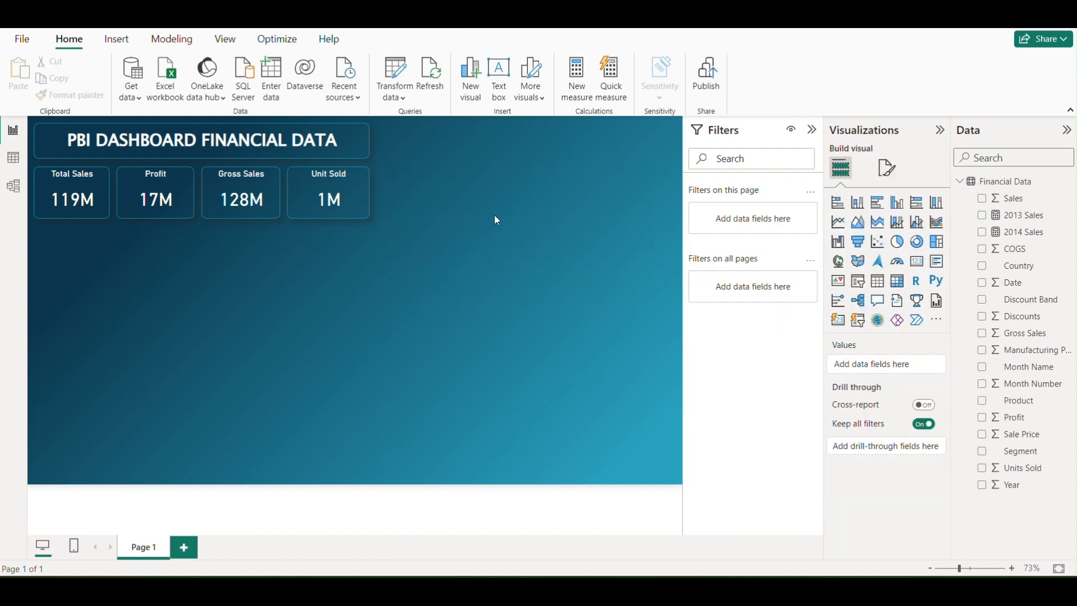
Insert a new line chart, enlarge it, and place it beside the Unit Sold card
click(838, 223)
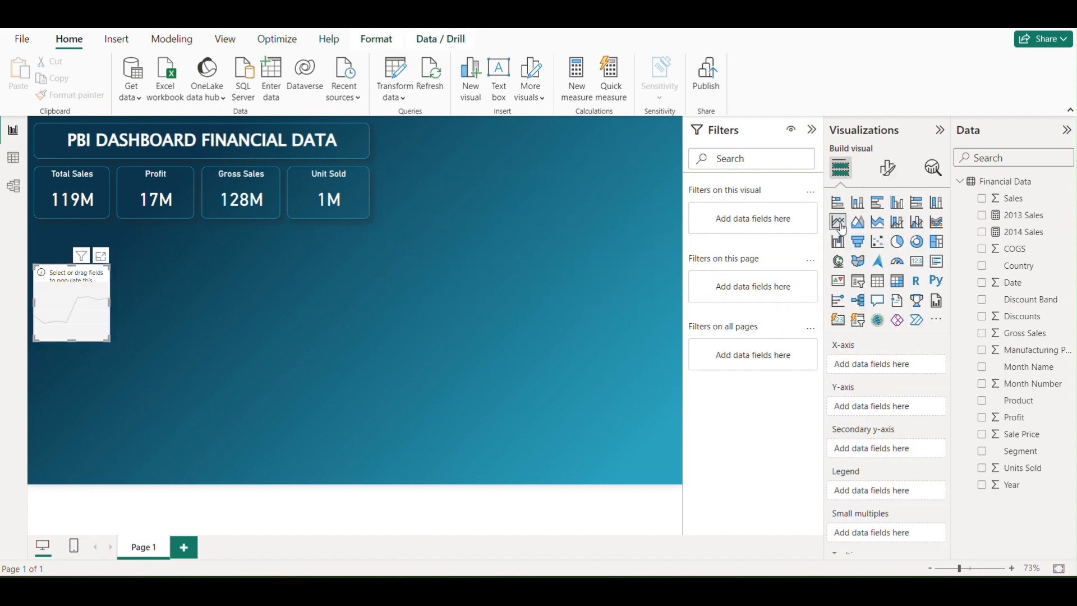
drag(107, 337, 317, 409)
drag(204, 335, 547, 228)
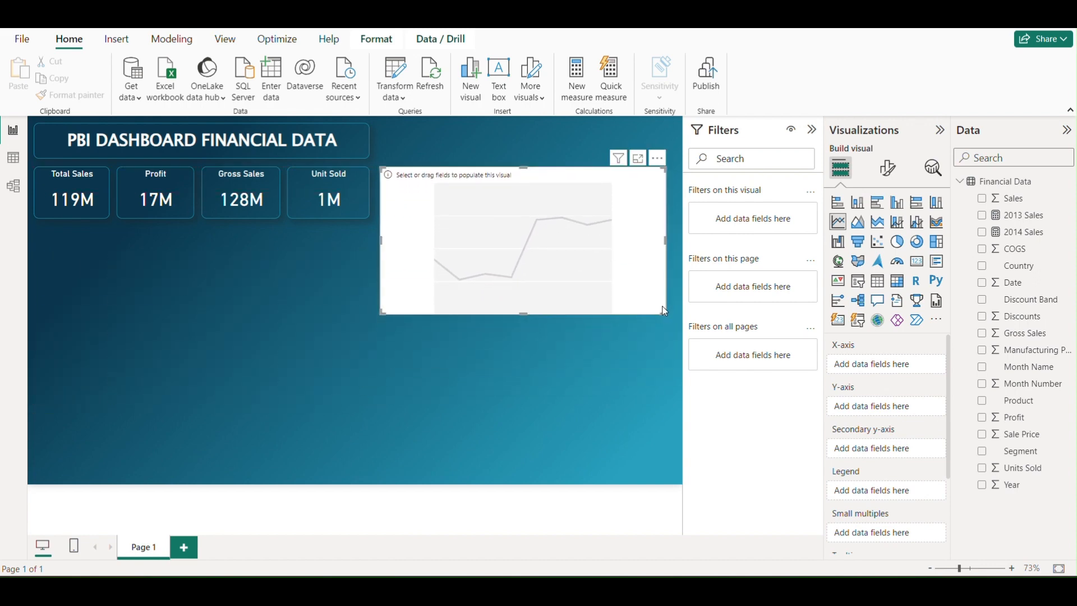
drag(662, 305, 655, 300)
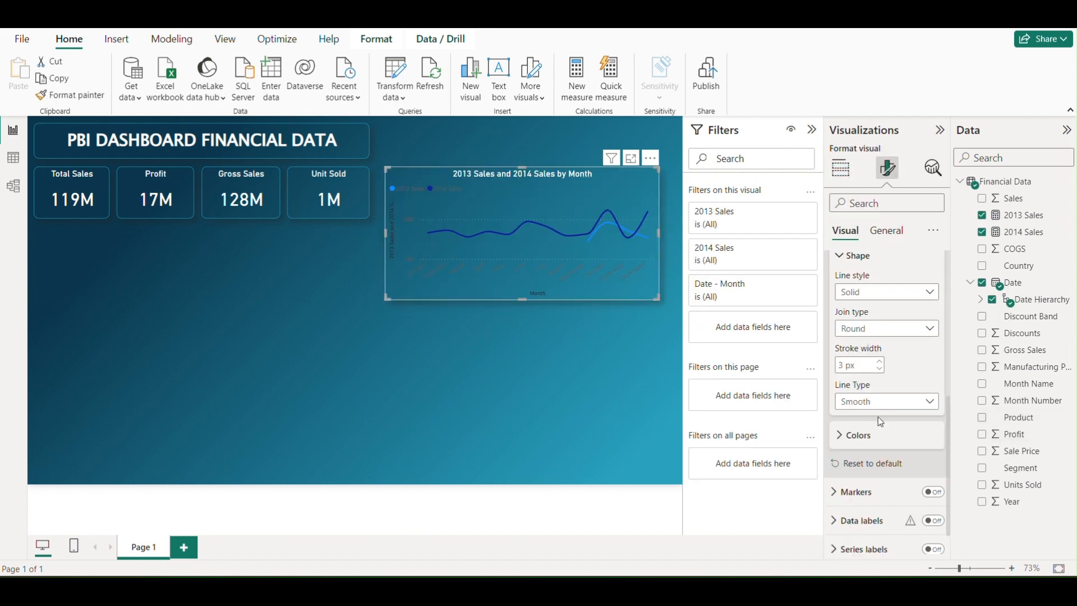
Set the line chart's 2014 Sales line color to #F4D35E
scroll(876, 423, down, 1)
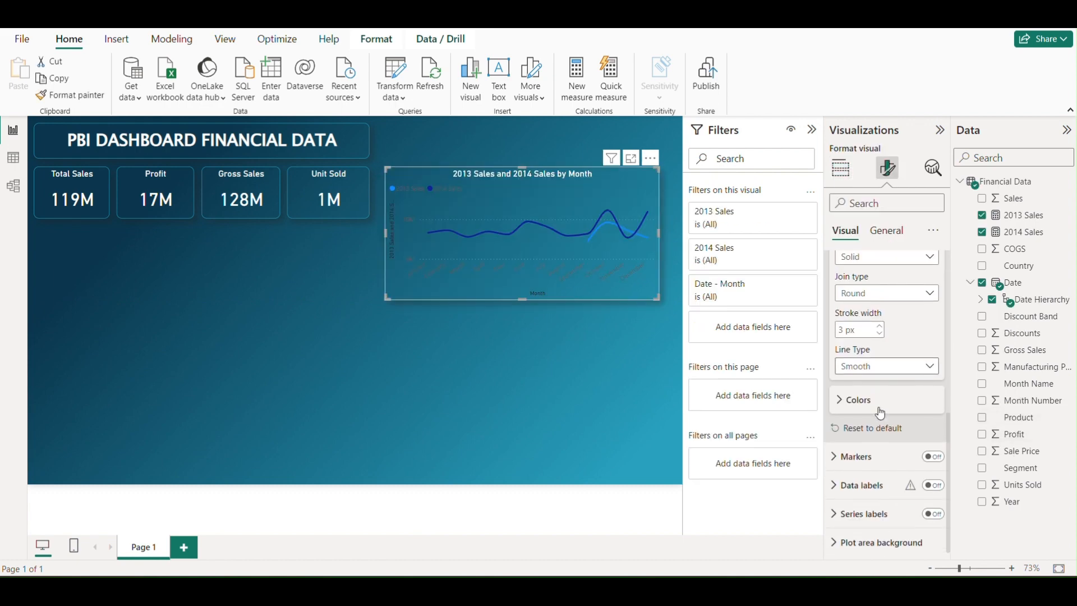
click(844, 405)
scroll(874, 395, down, 2)
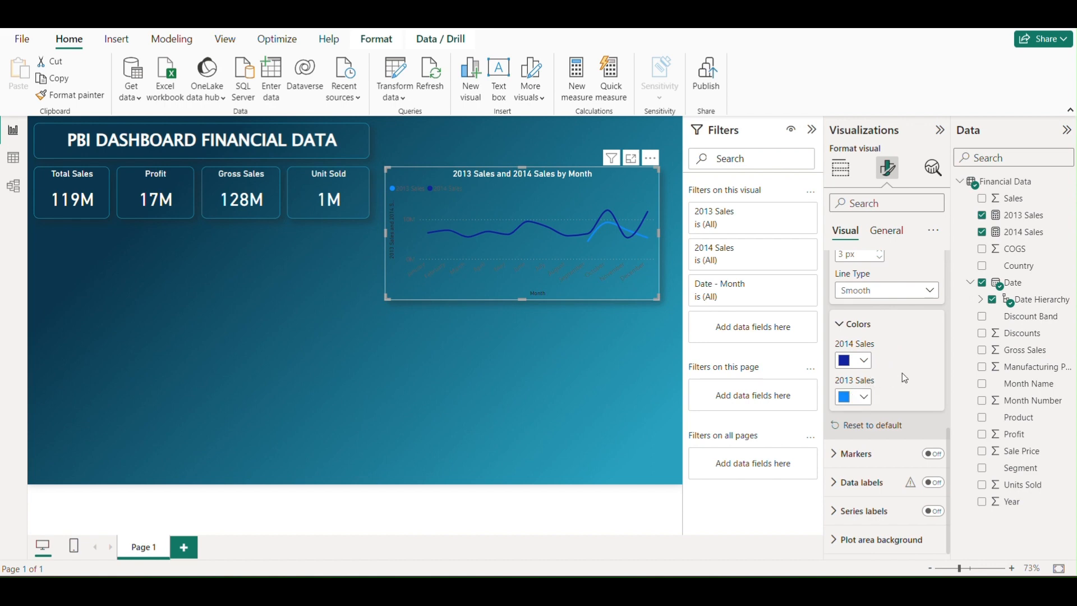
click(864, 363)
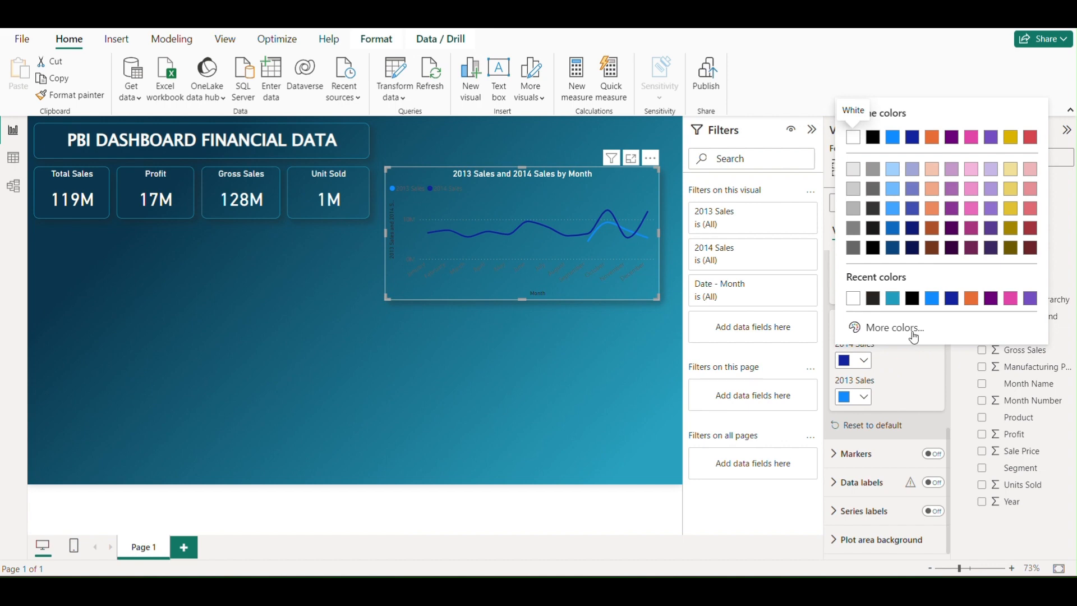
click(885, 330)
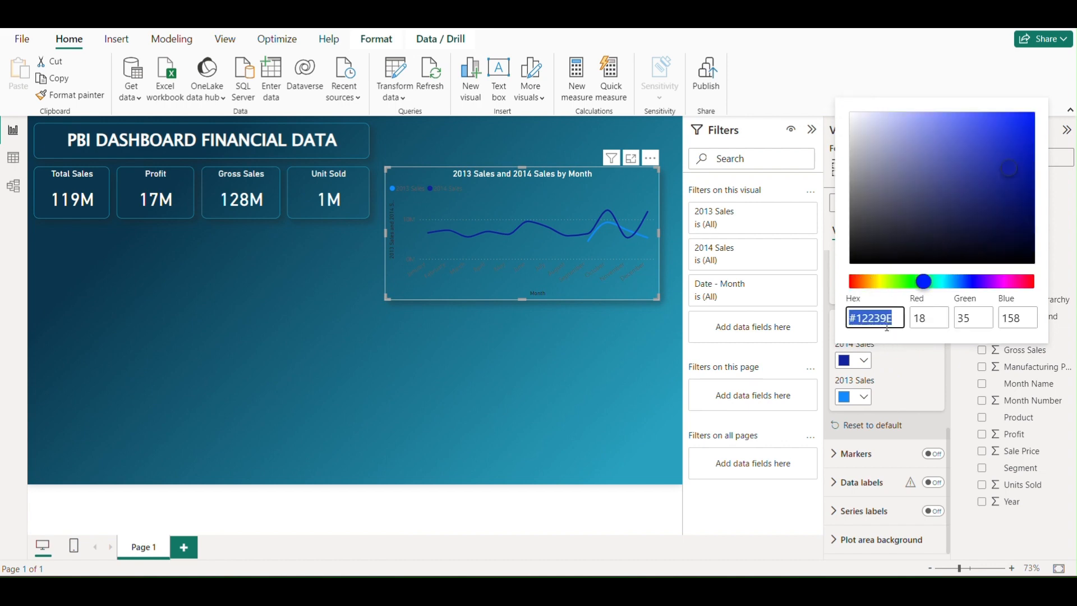
click(893, 319)
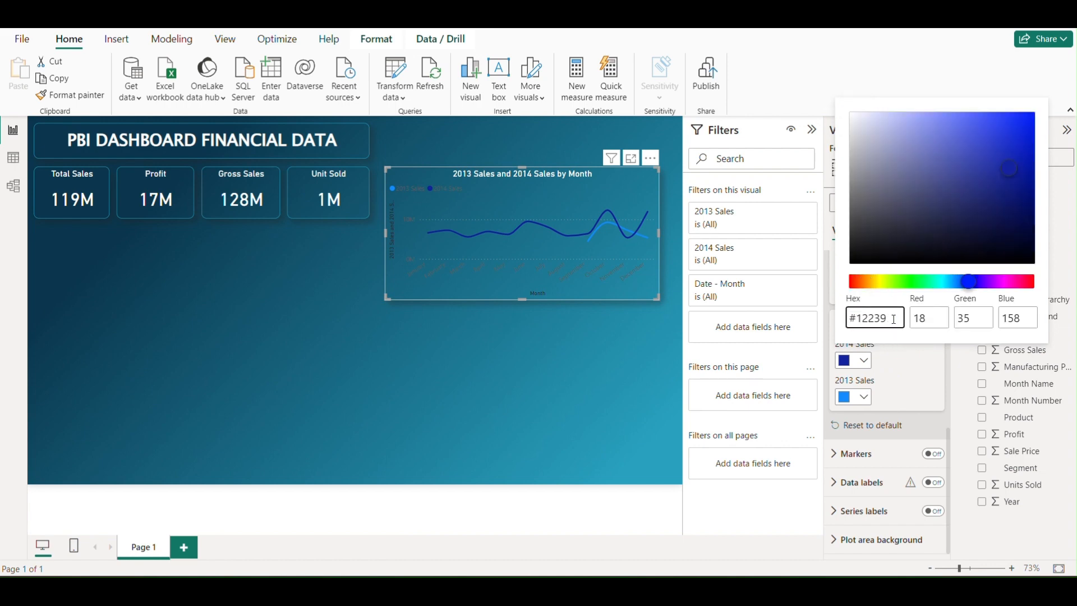
key(BackSpace)
key(BackSpace)
text(F4D35E)
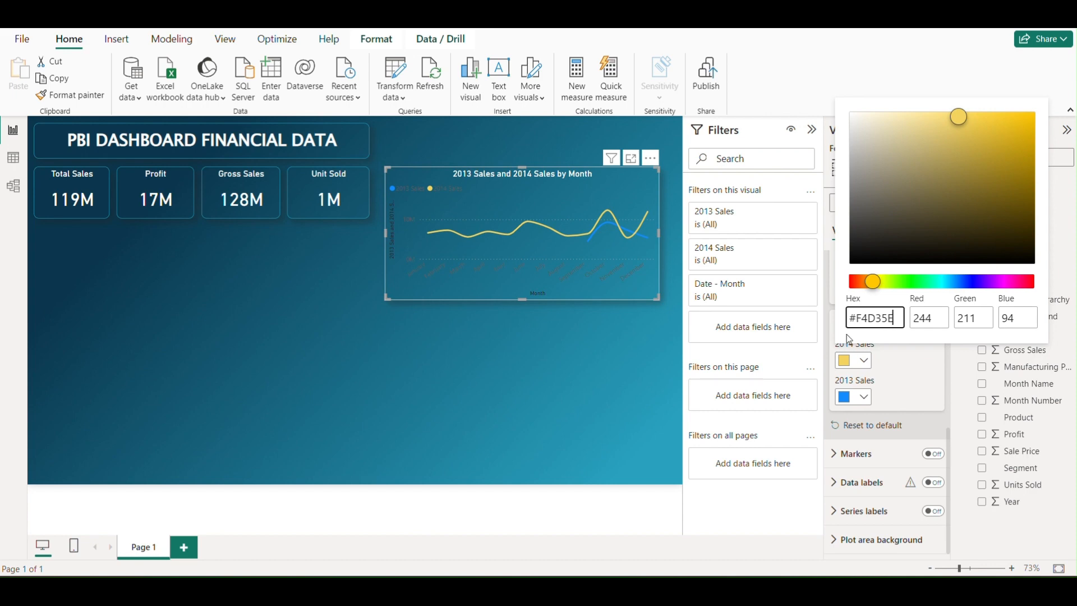
click(893, 384)
Set the line chart's 2013 Sales line color to #FB8B24
click(863, 396)
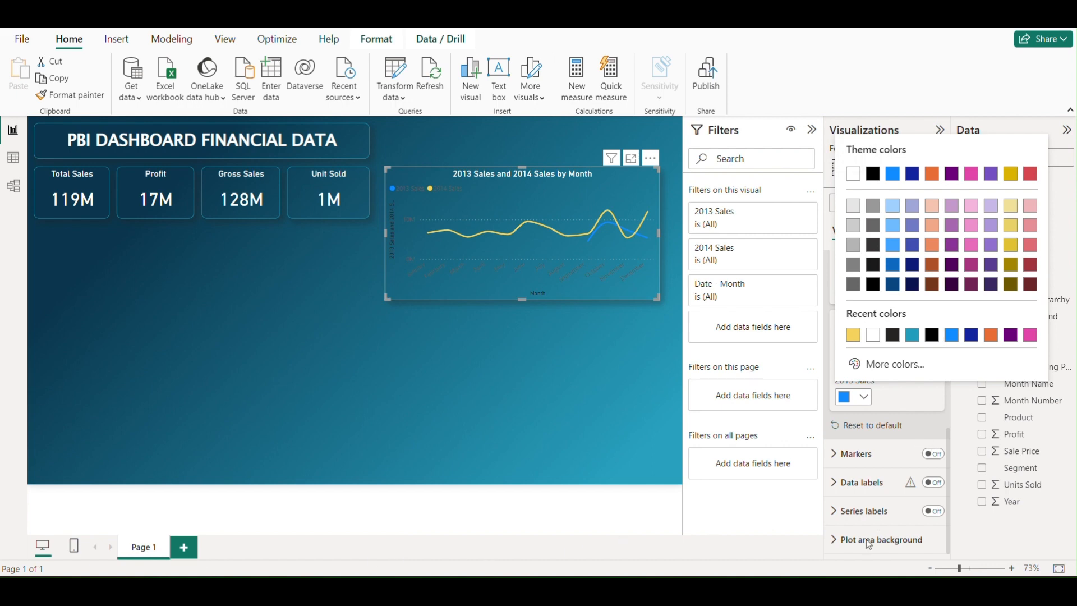
click(864, 398)
click(865, 398)
click(886, 363)
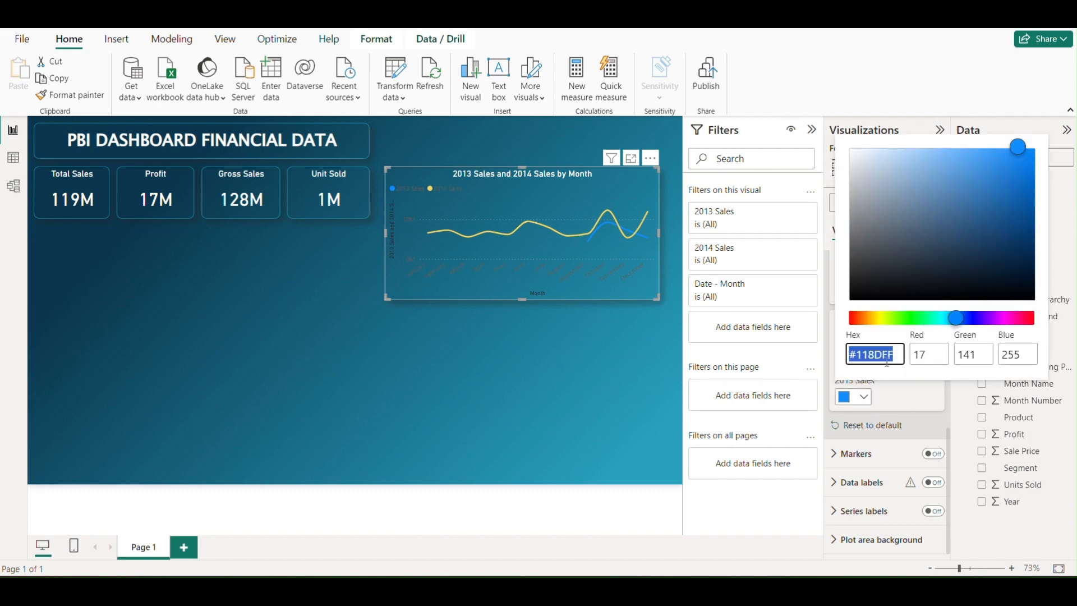
click(896, 354)
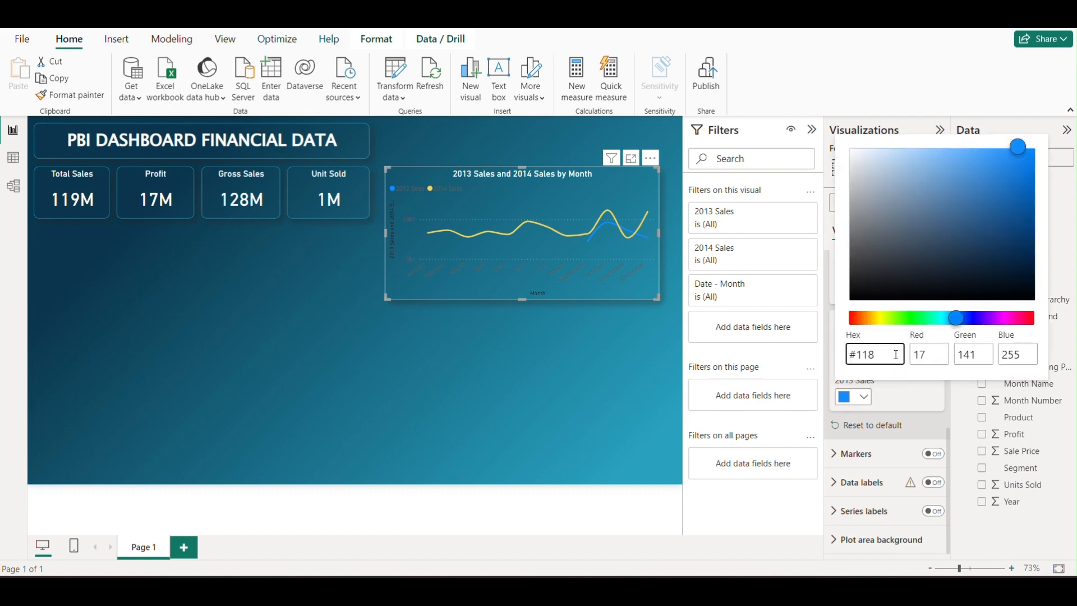
key(BackSpace)
key(BackSpace)
text(FB8B24)
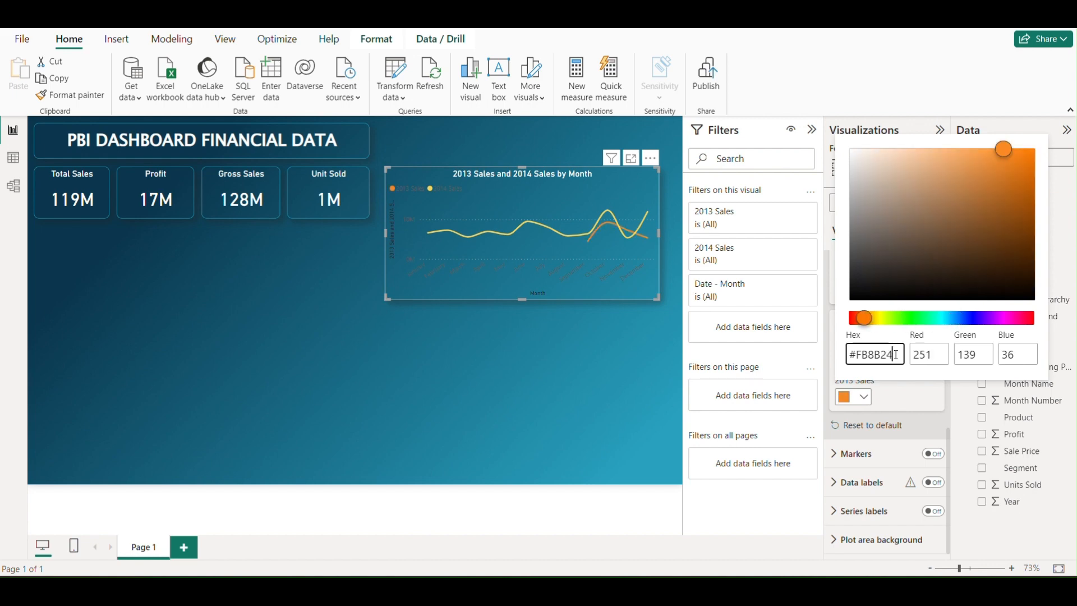
click(904, 403)
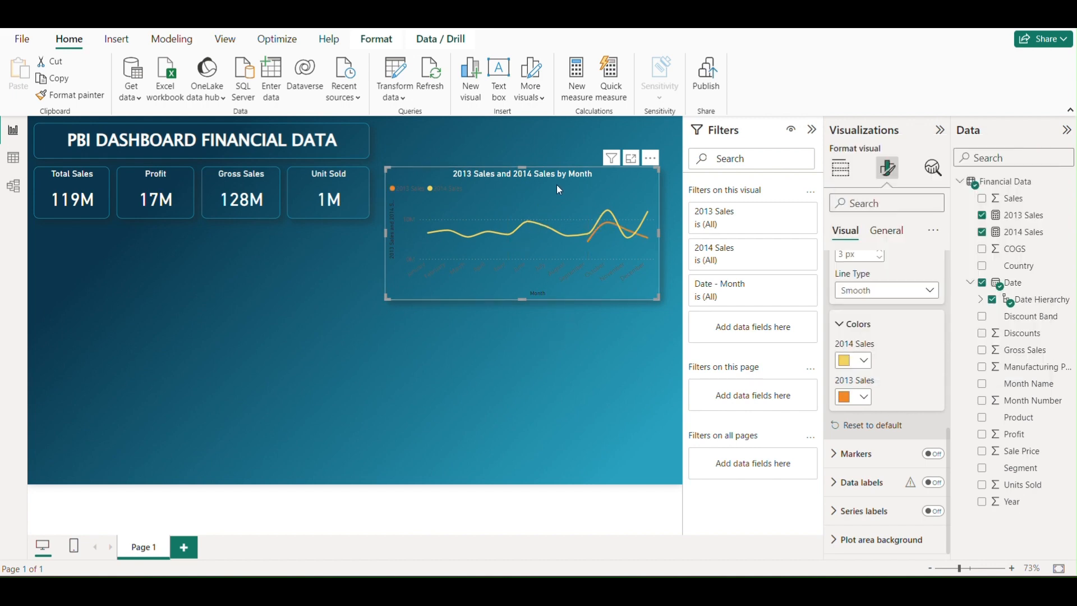
Widen the line chart slightly toward the page's right edge and nudge it a little to the left
drag(658, 298, 670, 299)
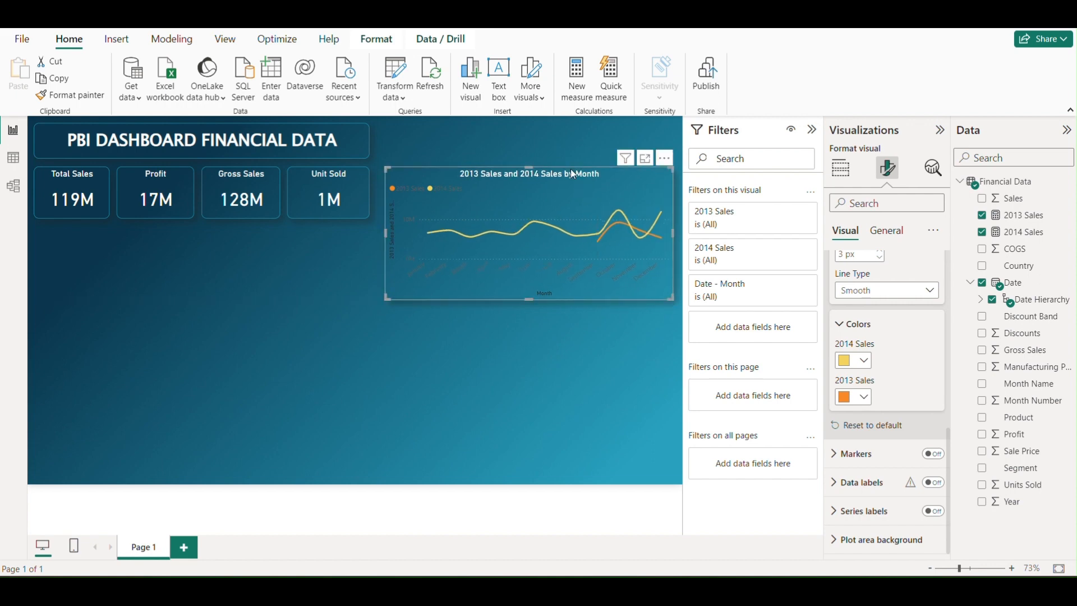
mouse_move(570, 170)
mouse_down()
mouse_move(561, 168)
mouse_move(570, 169)
mouse_up()
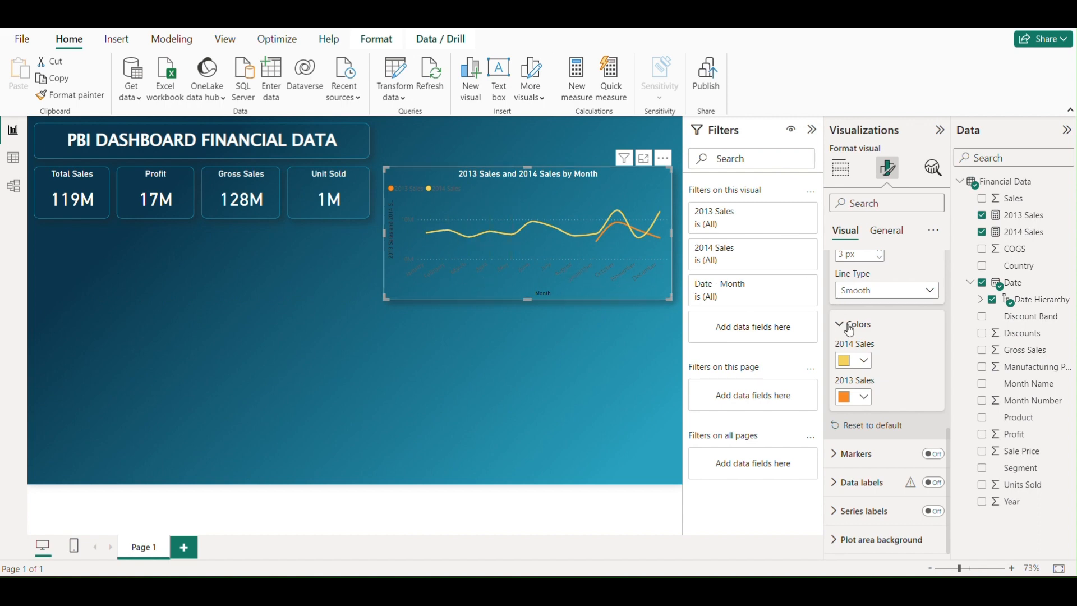
Set the color of the line chart's X-axis values to white
scroll(897, 330, up, 5)
scroll(896, 329, up, 5)
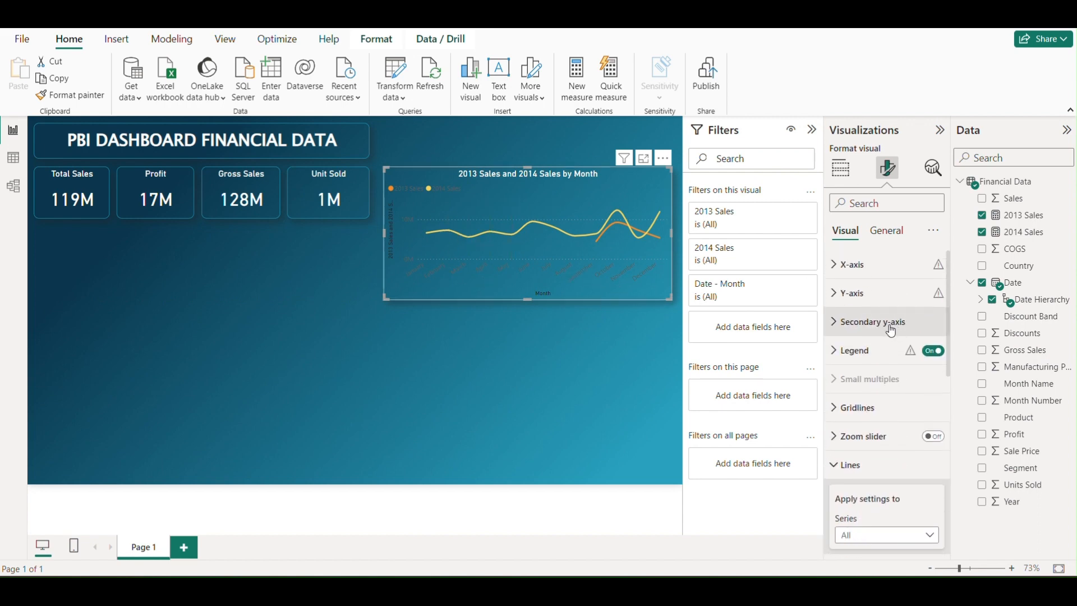
click(837, 269)
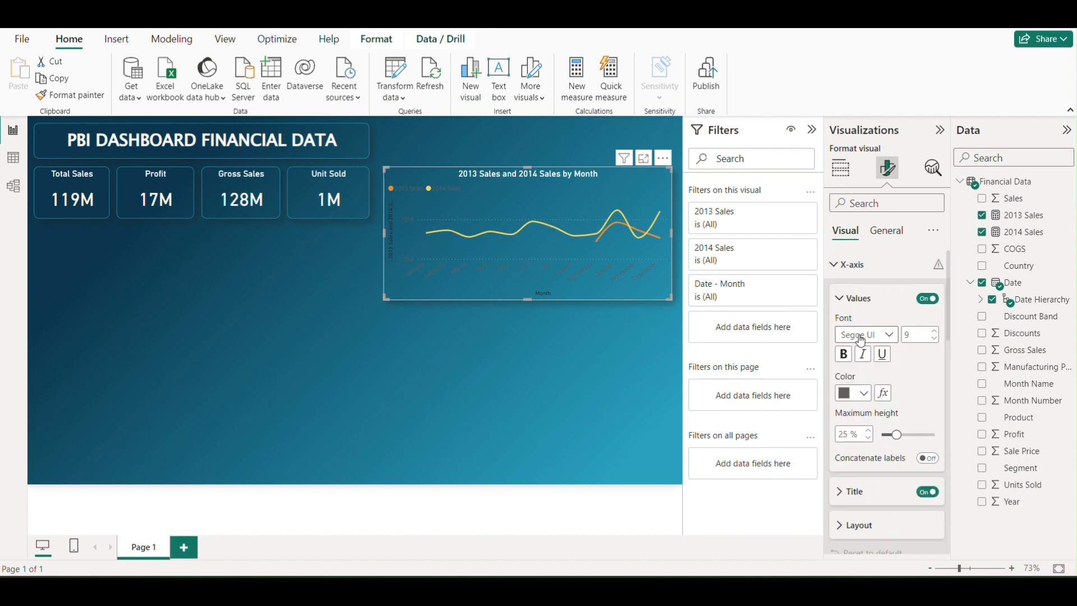
click(864, 391)
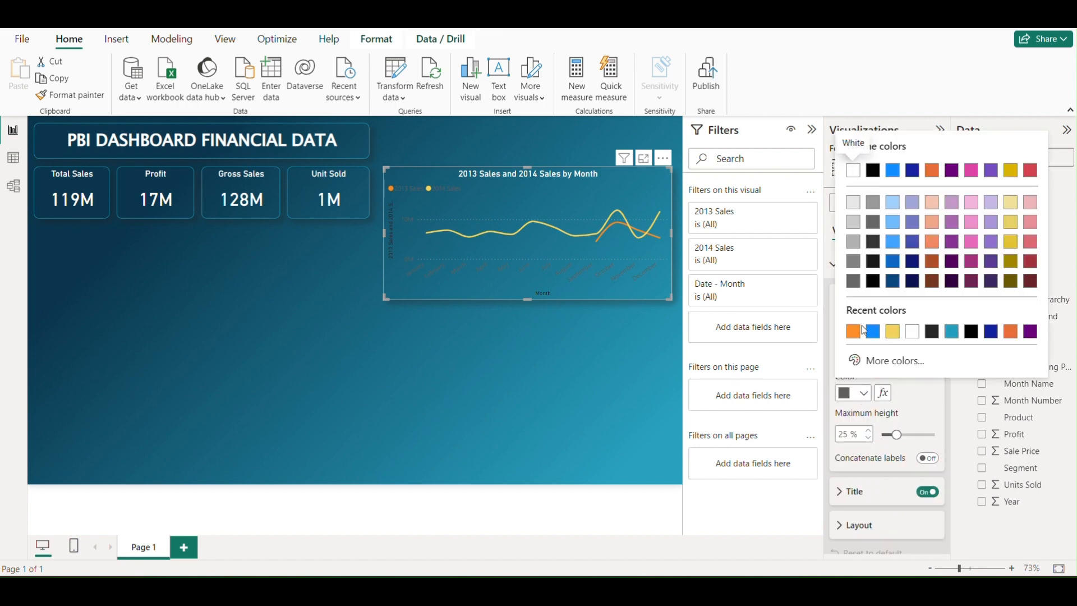
click(852, 172)
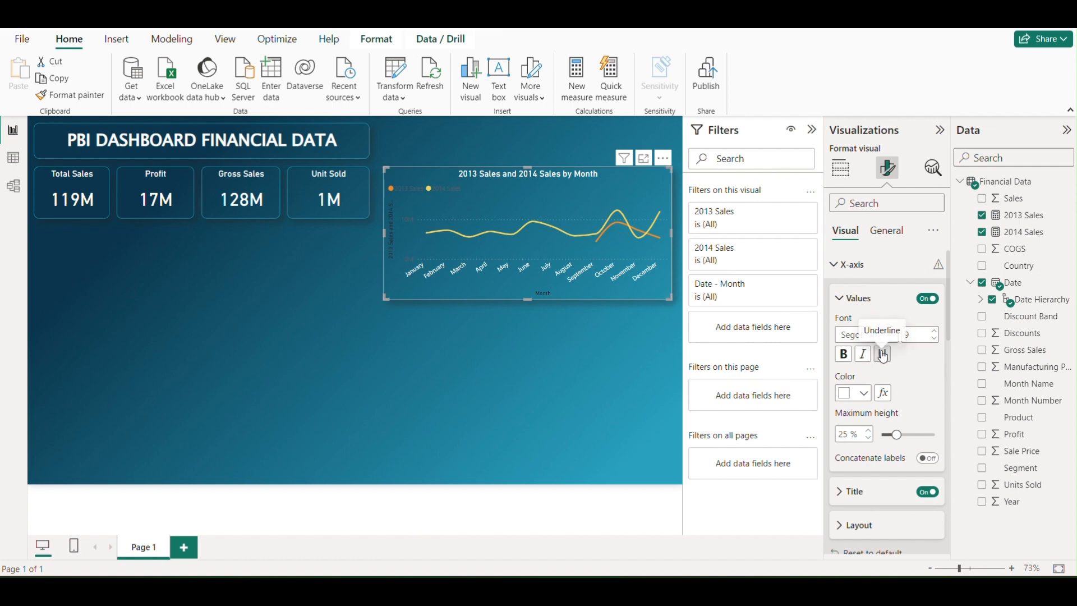
Make the line chart's X-axis title white and bold
scroll(882, 356, down, 2)
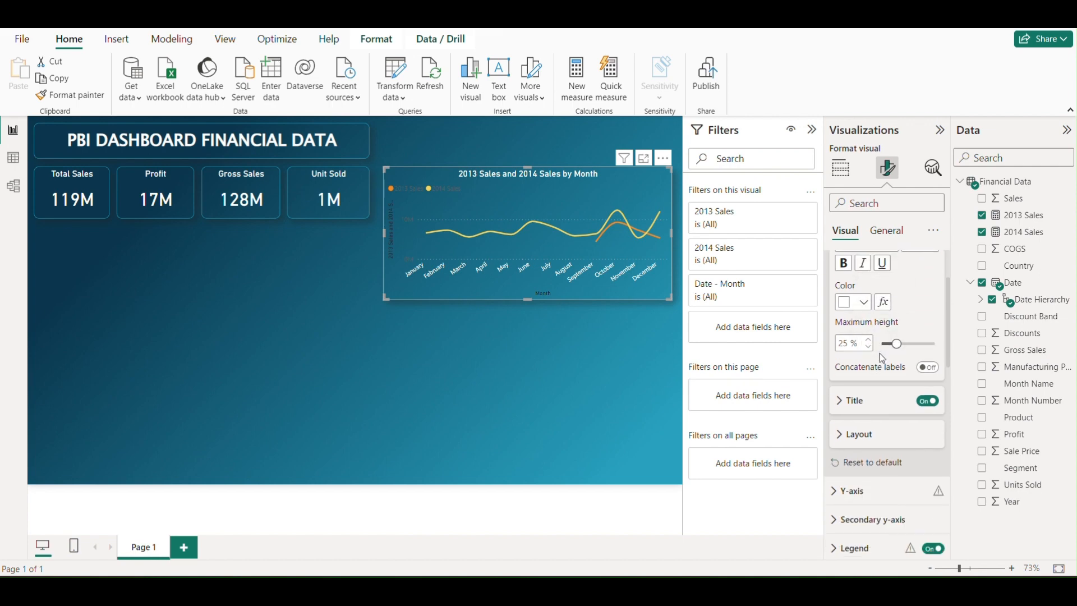
scroll(872, 377, down, 2)
scroll(871, 375, up, 1)
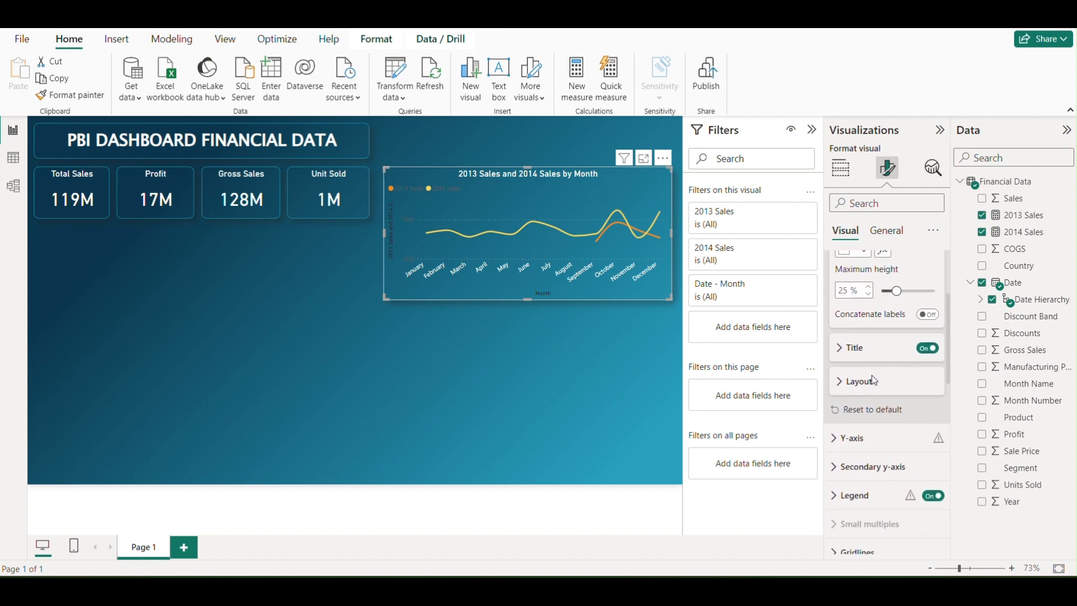
click(853, 357)
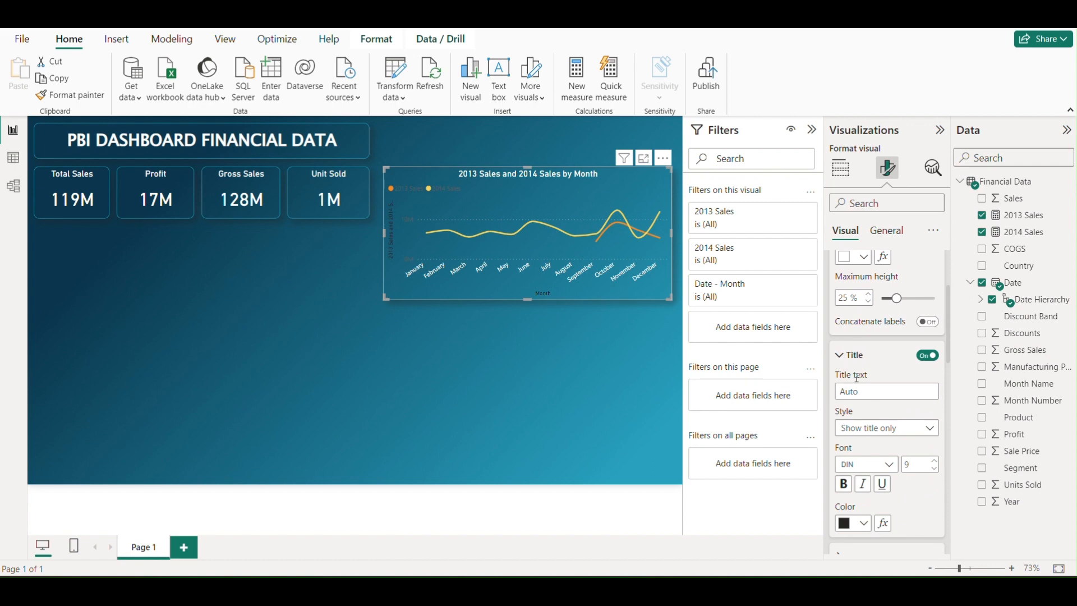
click(864, 523)
click(844, 298)
click(850, 490)
Set the color of the line chart's Y-axis values to white
scroll(880, 375, down, 3)
scroll(858, 370, down, 2)
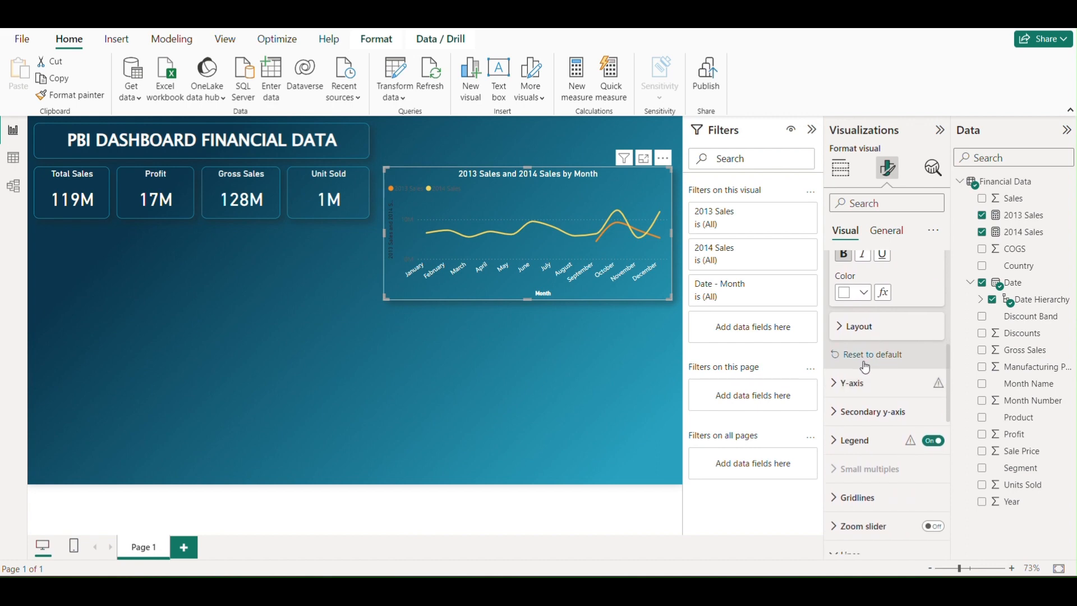
click(836, 296)
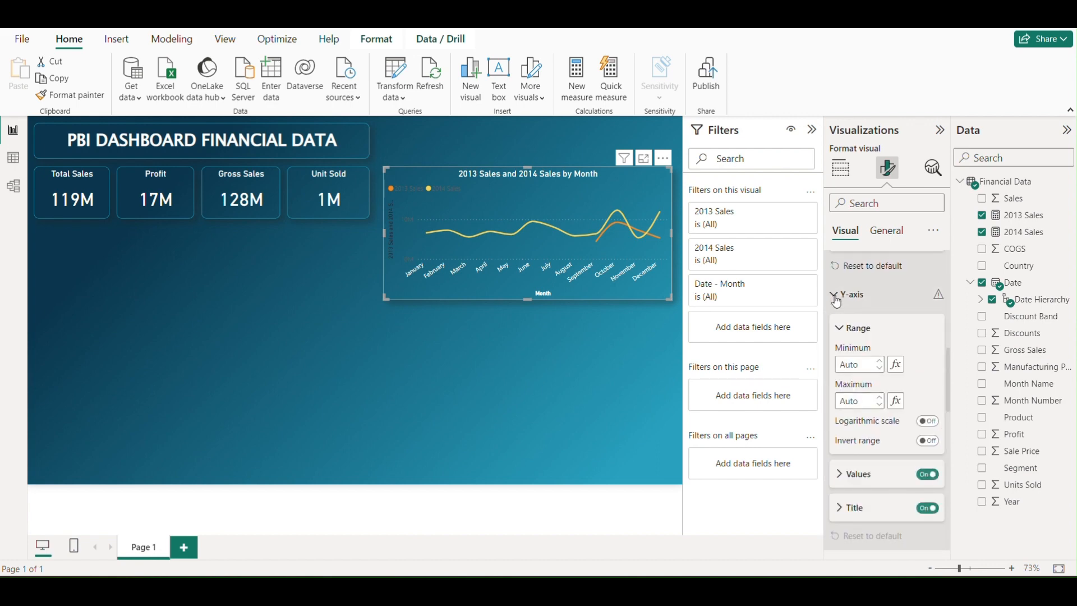
scroll(858, 395, down, 2)
click(857, 382)
scroll(892, 406, down, 2)
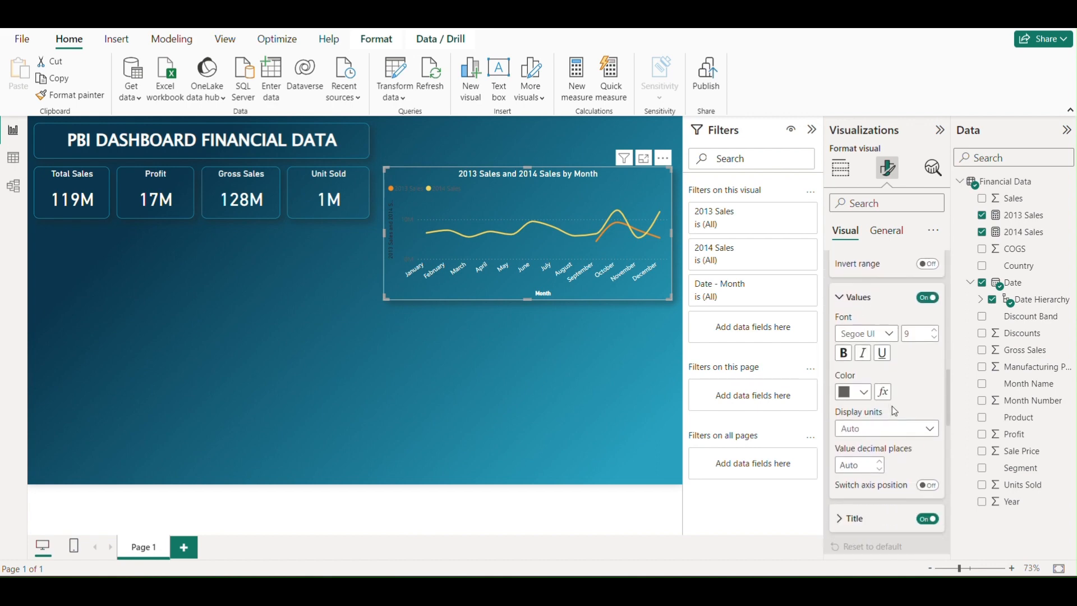
click(854, 386)
click(850, 329)
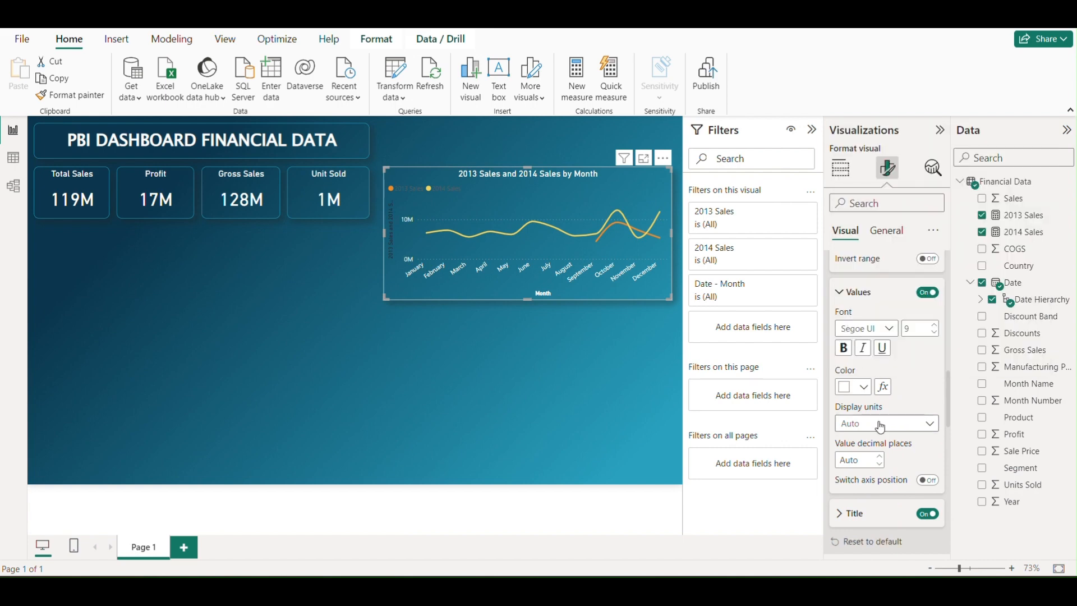
Set the color of the line chart's Y-axis title to white
click(840, 514)
scroll(871, 460, down, 4)
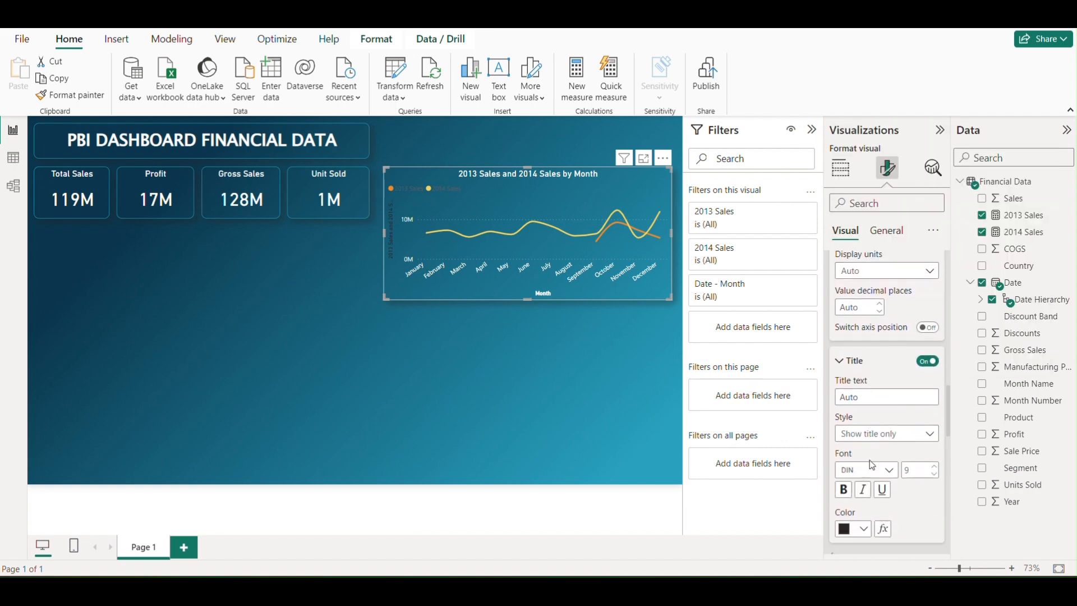
click(857, 499)
click(853, 274)
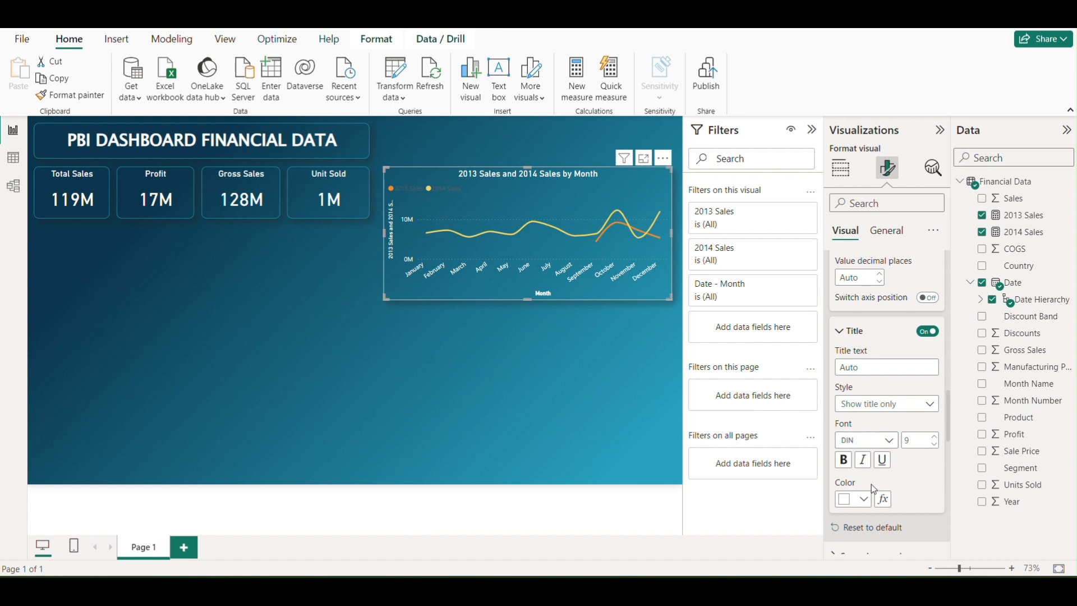
Turn off the line chart's Y-axis title and collapse the Y-axis settings
scroll(893, 418, down, 3)
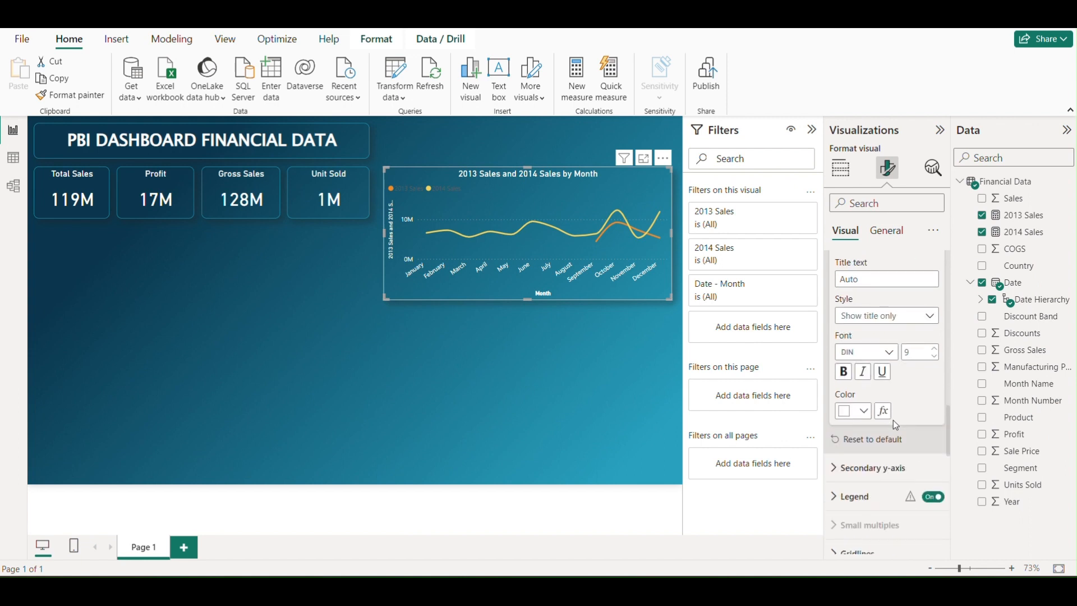
scroll(892, 420, up, 3)
click(927, 331)
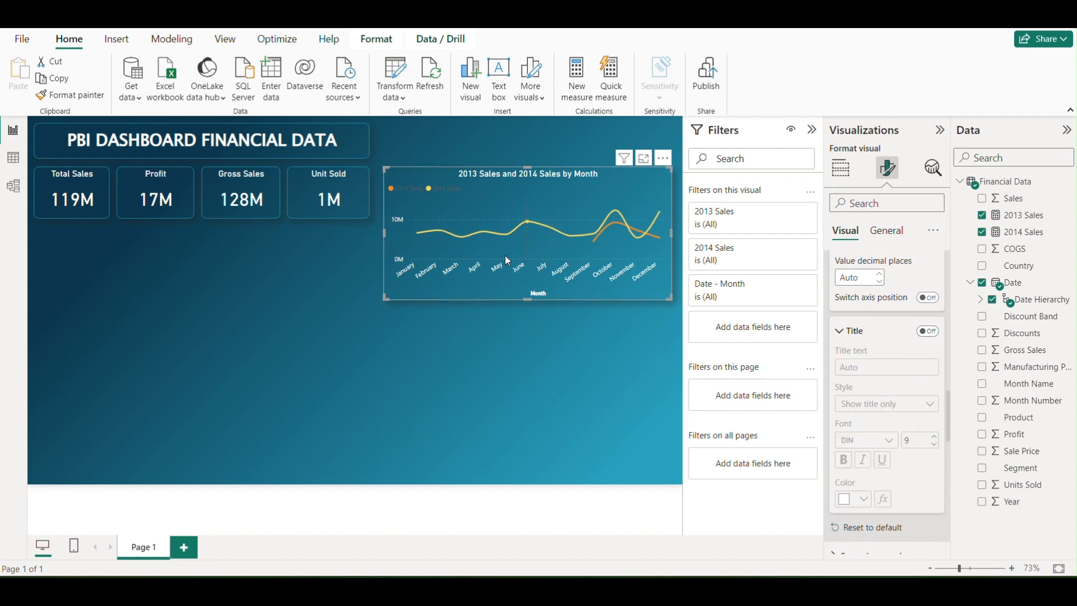
click(840, 331)
scroll(877, 368, up, 3)
scroll(877, 368, up, 6)
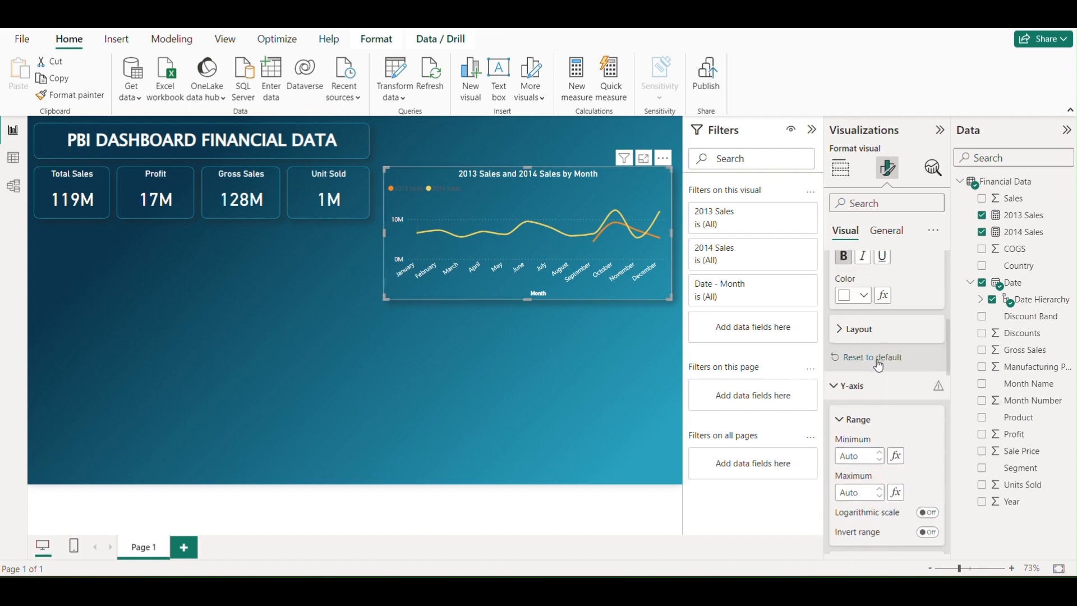
click(835, 386)
Set the text color of the line chart's legend to white
scroll(874, 395, down, 3)
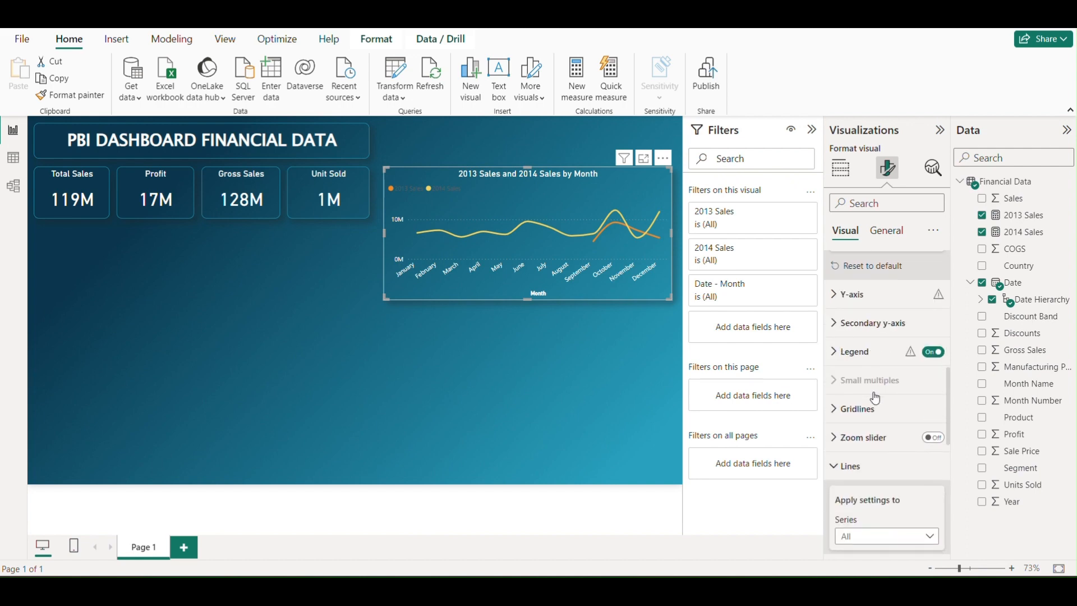
click(872, 349)
scroll(864, 395, down, 2)
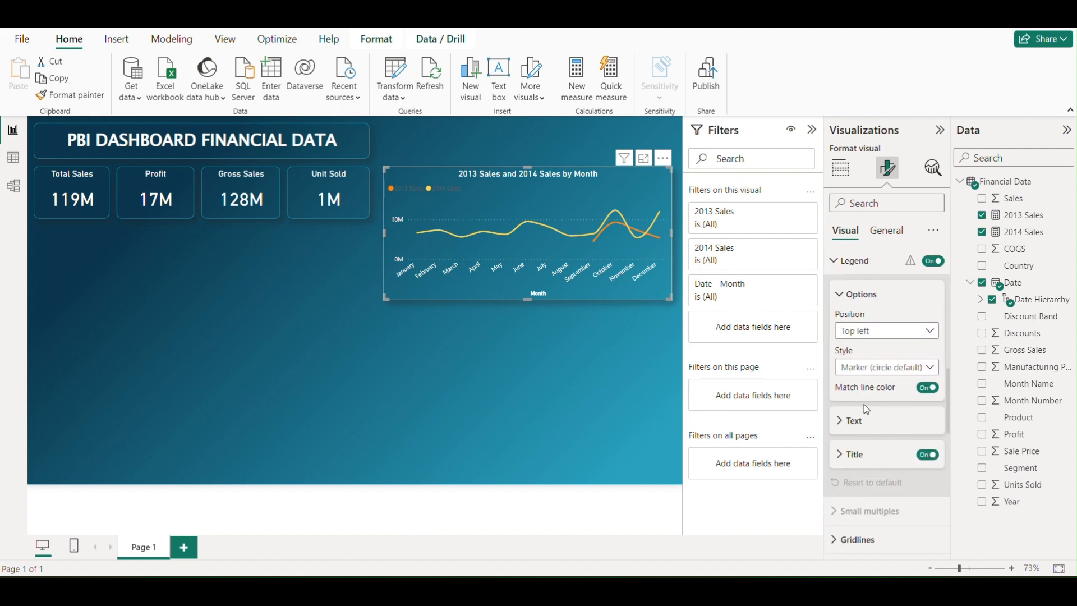
click(843, 420)
scroll(880, 410, down, 2)
click(858, 425)
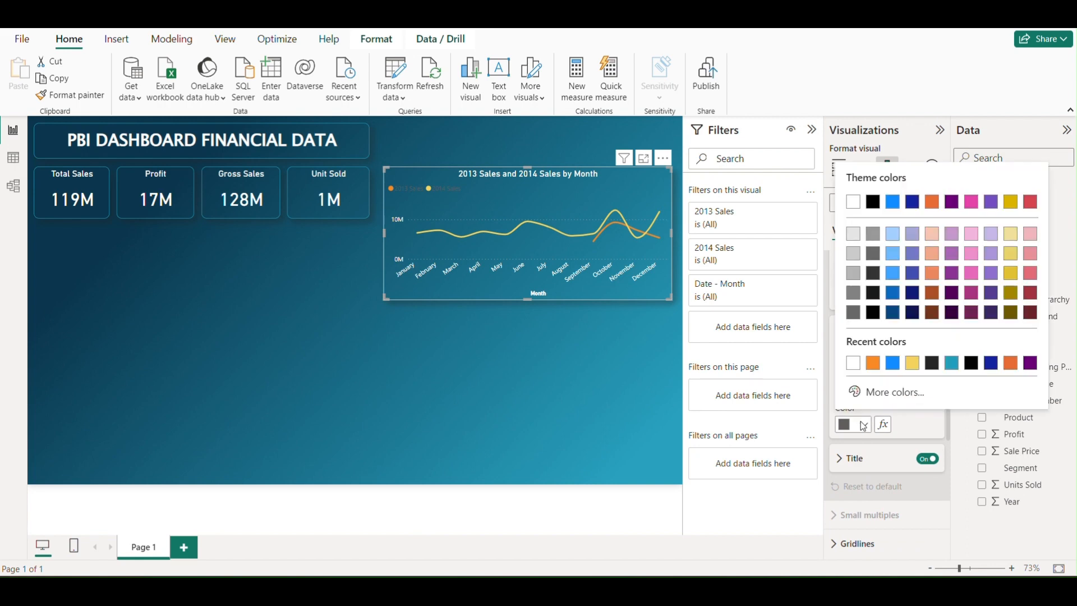
click(845, 200)
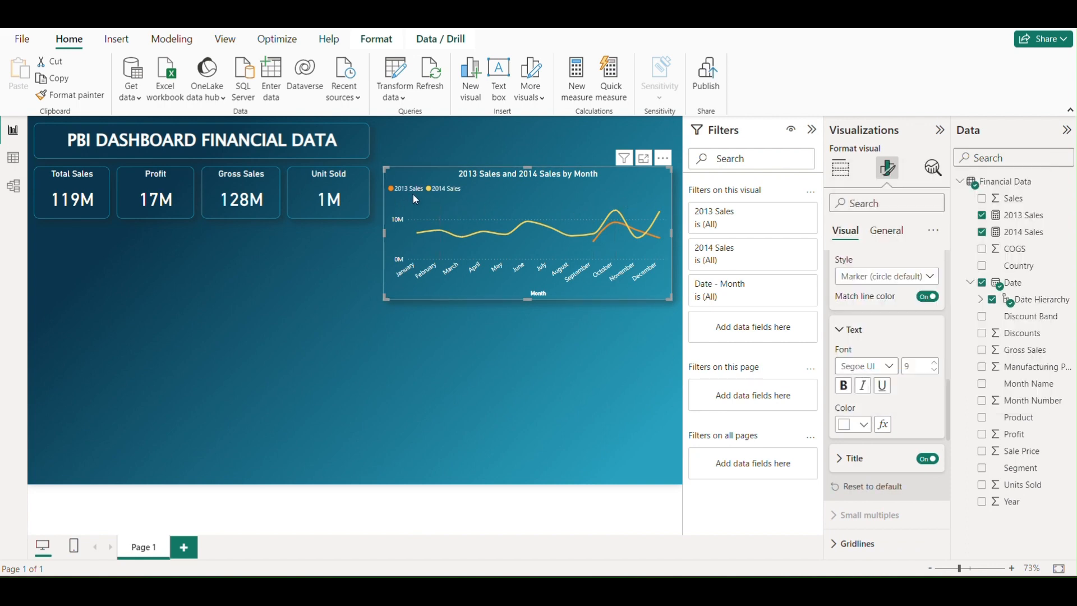
Shift the line chart slightly and widen it a little to line up with the dashboard's edge
drag(597, 195, 619, 194)
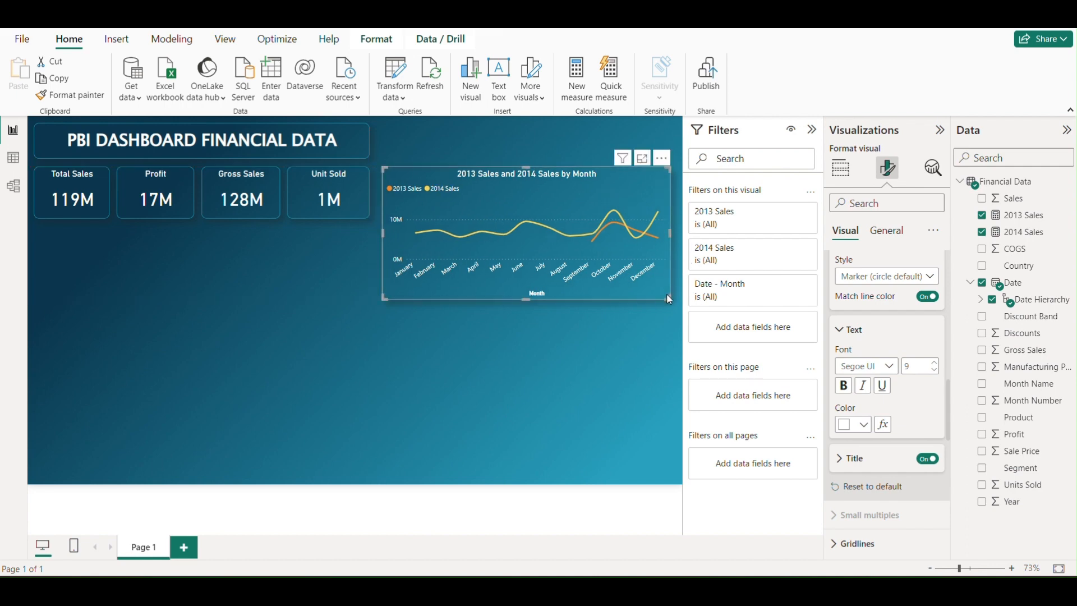
drag(669, 299, 673, 301)
mouse_move(593, 203)
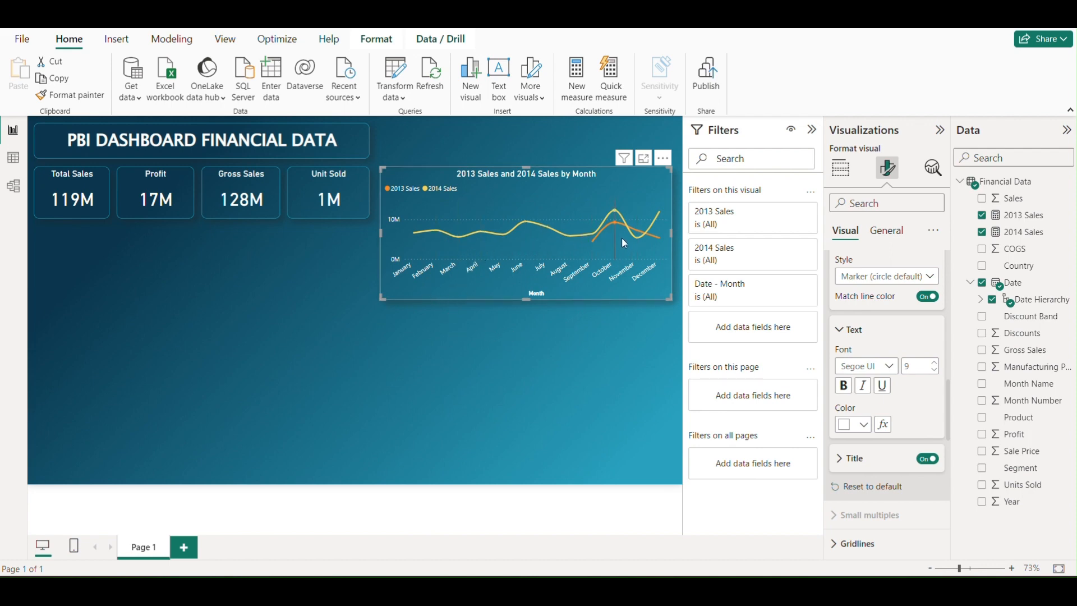
Duplicate the monthly sales line chart and place the copy directly below the original, aligned with its sides
mouse_move(621, 233)
mouse_move(451, 210)
key(ctrl+c)
key(ctrl+v)
drag(515, 209, 519, 349)
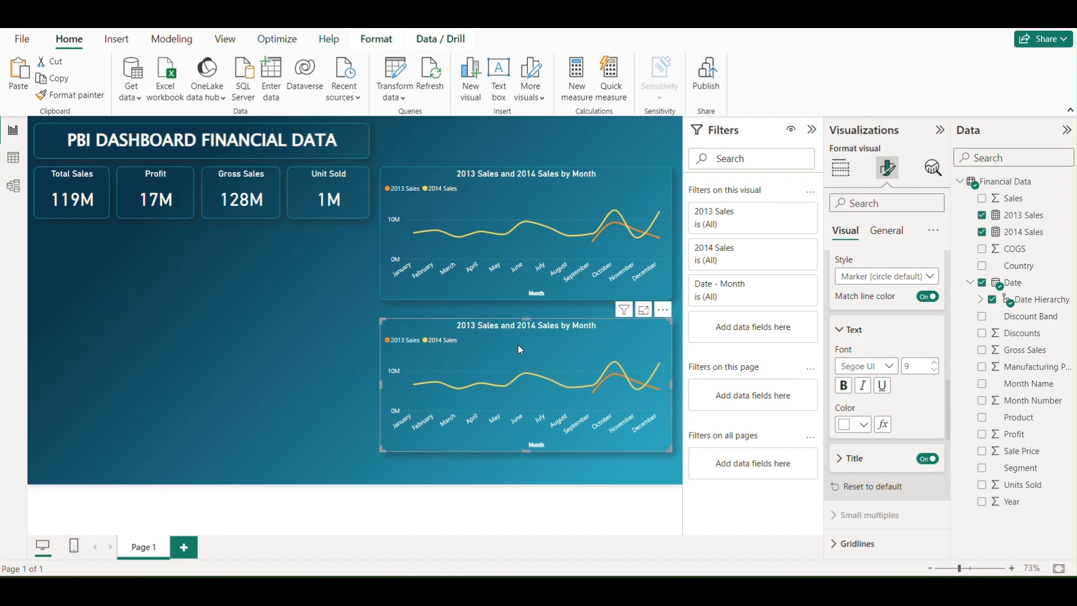
drag(587, 354, 587, 352)
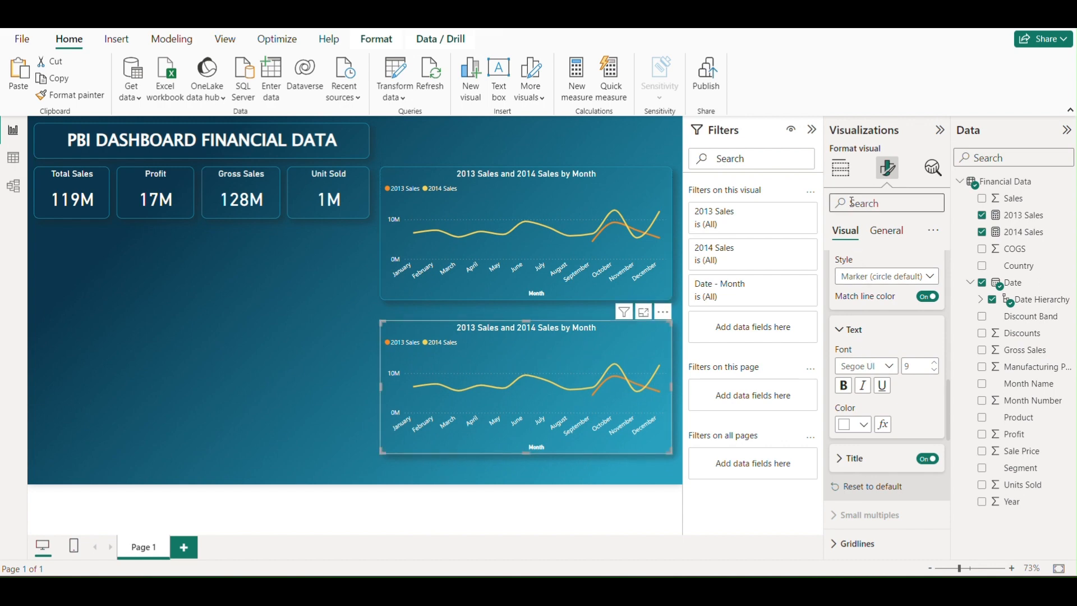
Replace Date with Country on the copied chart's X-axis and convert the copy to a clustered bar chart
click(841, 168)
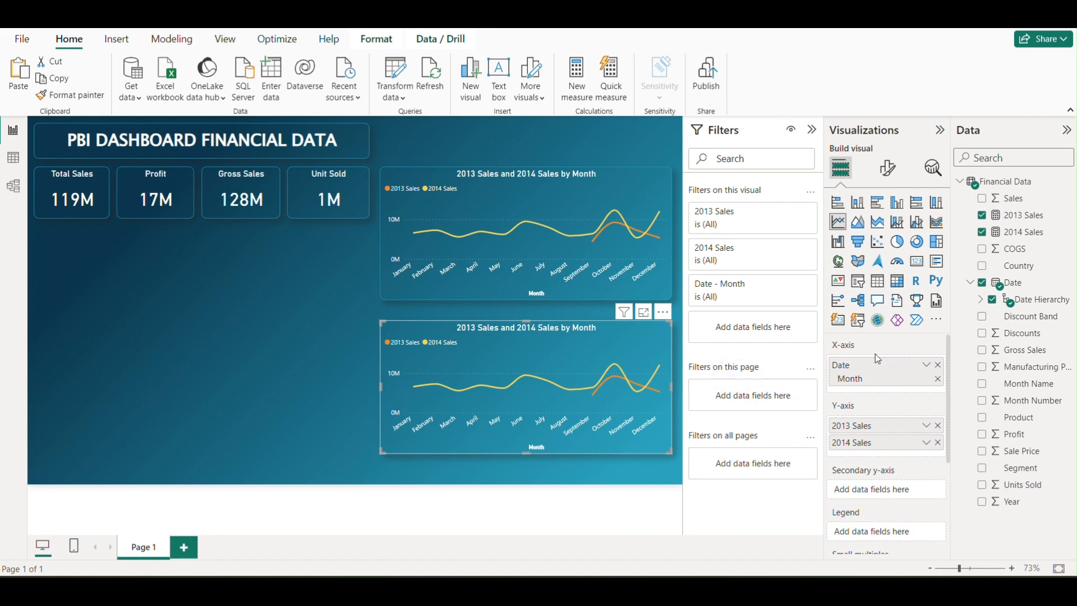
click(937, 364)
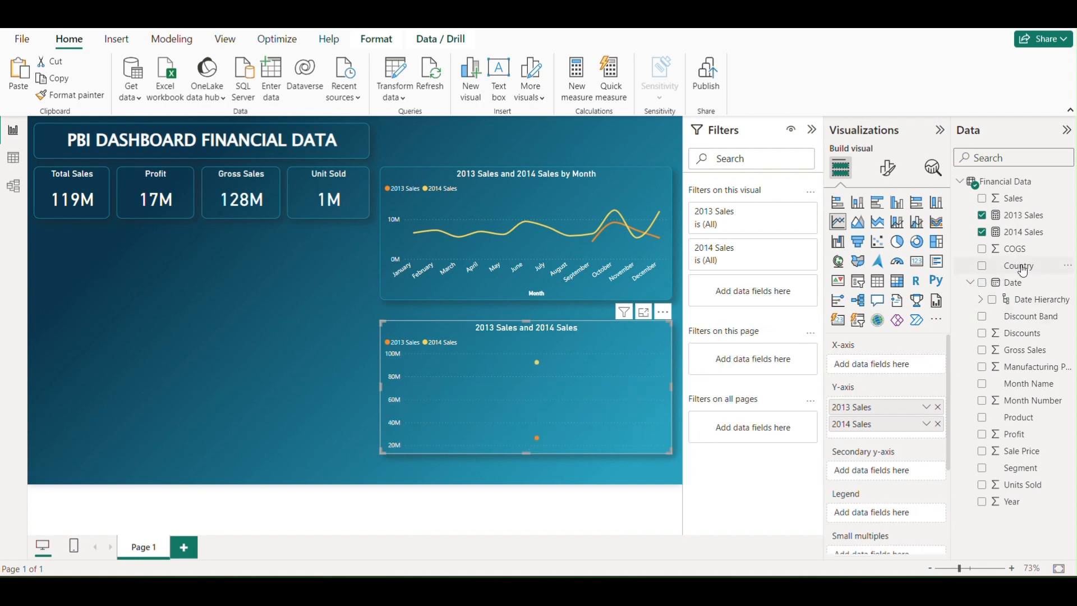
drag(1016, 267, 901, 365)
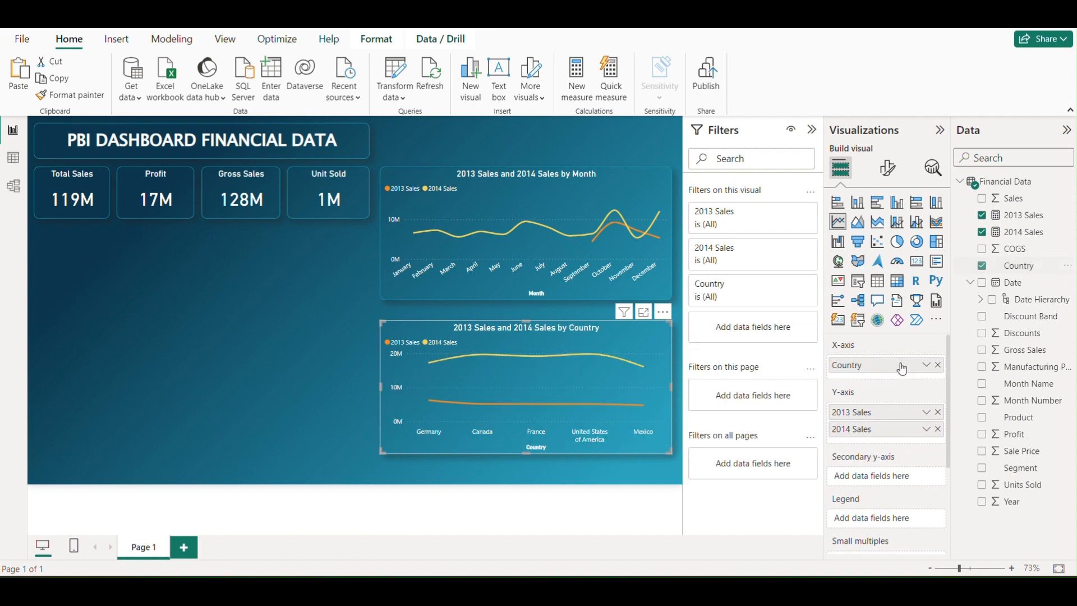
click(878, 208)
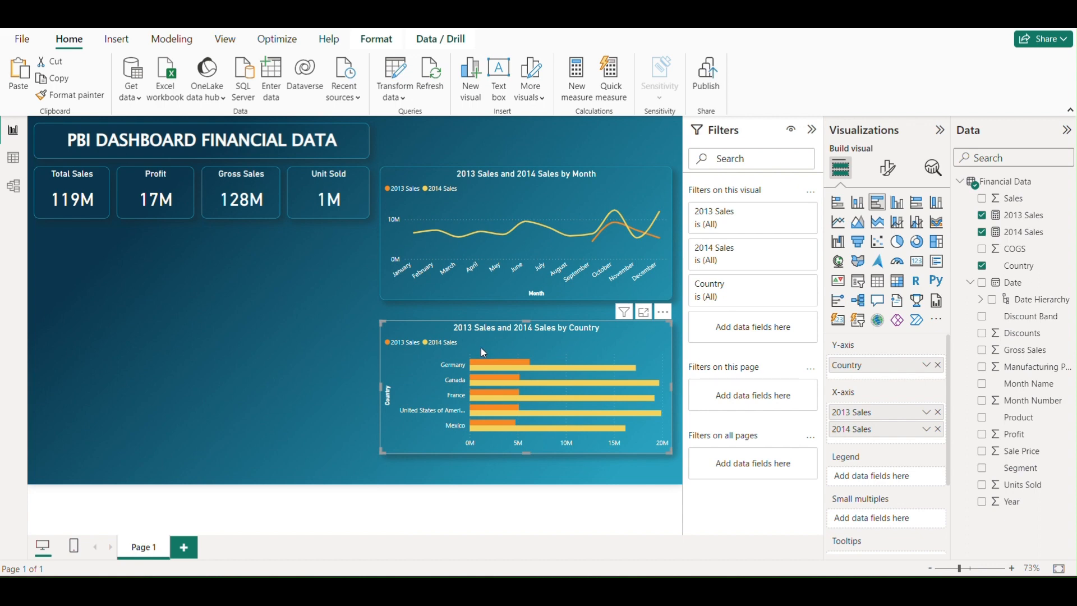
mouse_move(494, 364)
Make the country bar chart slightly taller and position it below the line chart with a small gap
drag(615, 368, 619, 349)
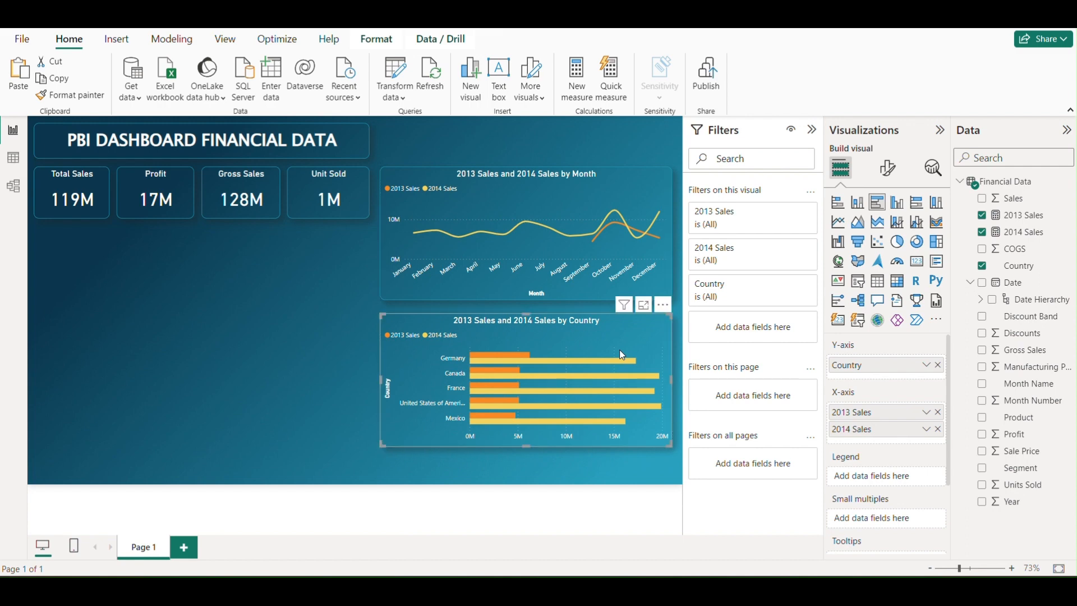
drag(670, 445, 667, 453)
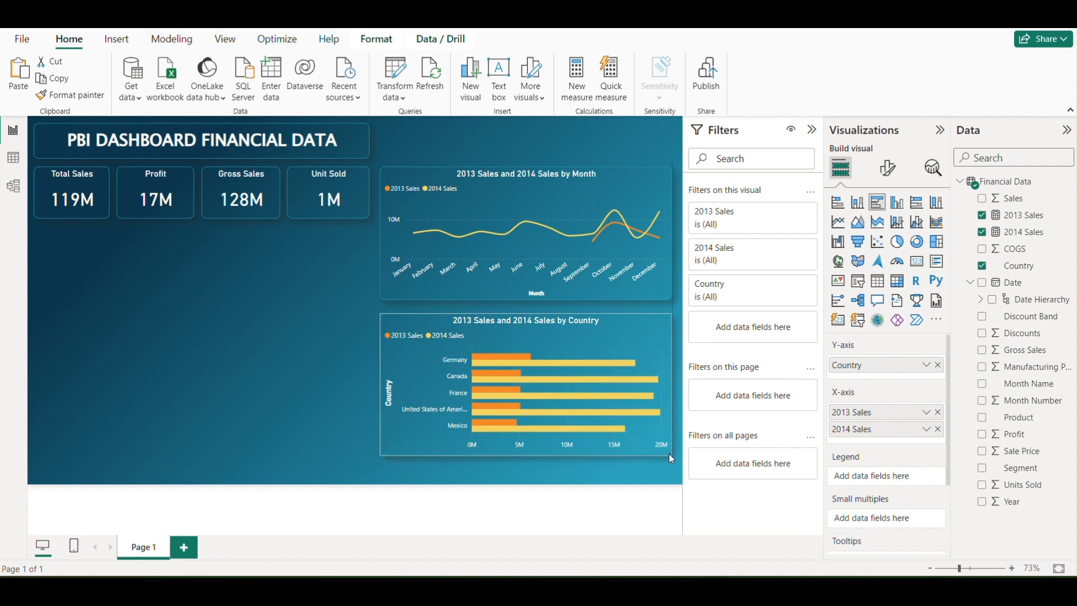
drag(592, 338, 593, 345)
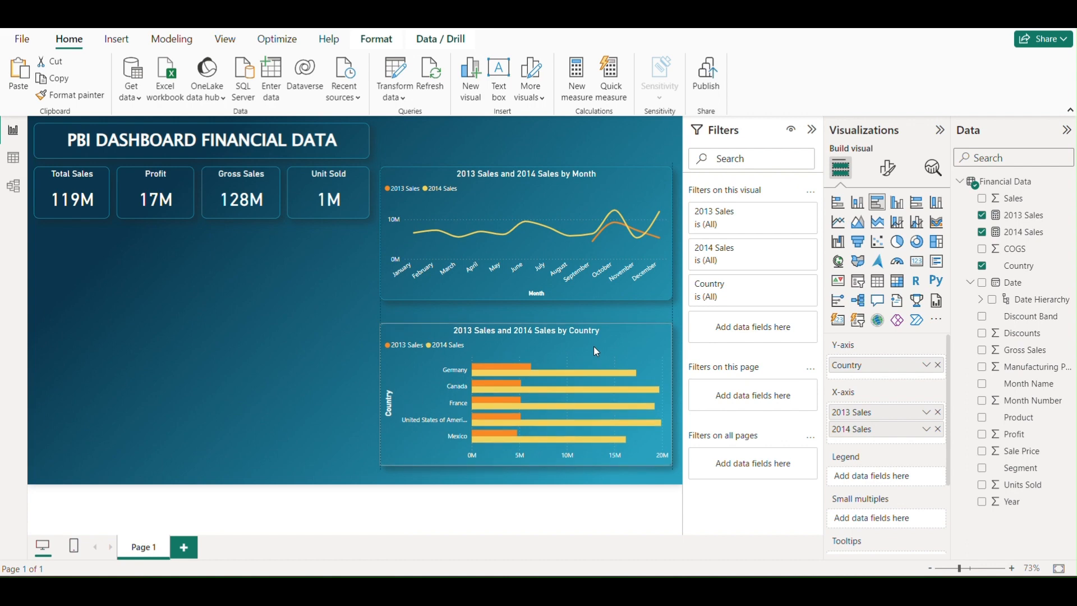
Extend the monthly line chart's height slightly downward to narrow the gap above the bar chart, and deselect it
click(603, 275)
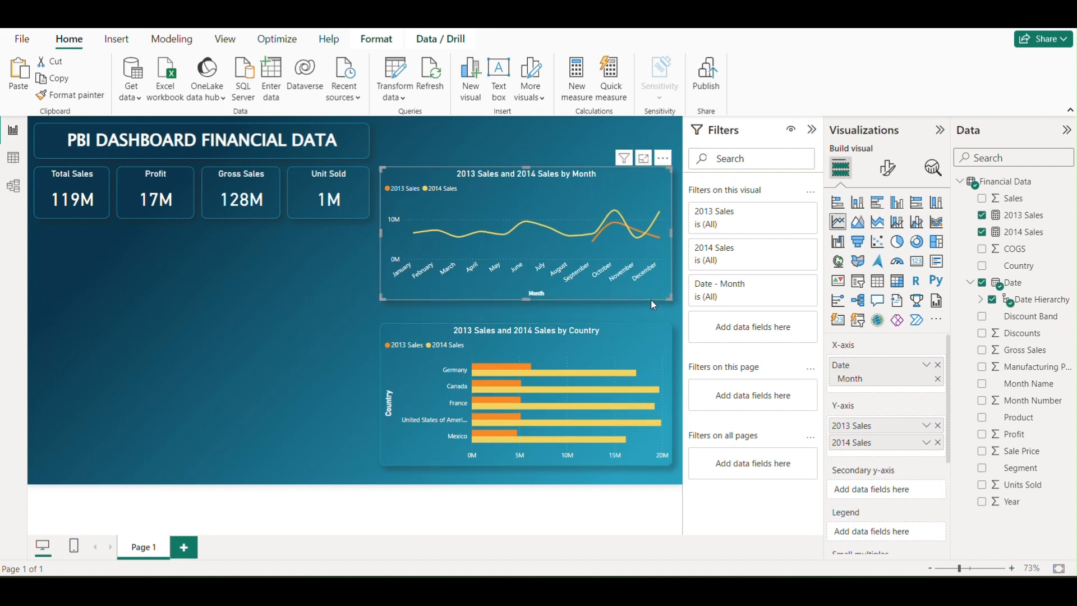
drag(671, 300, 671, 305)
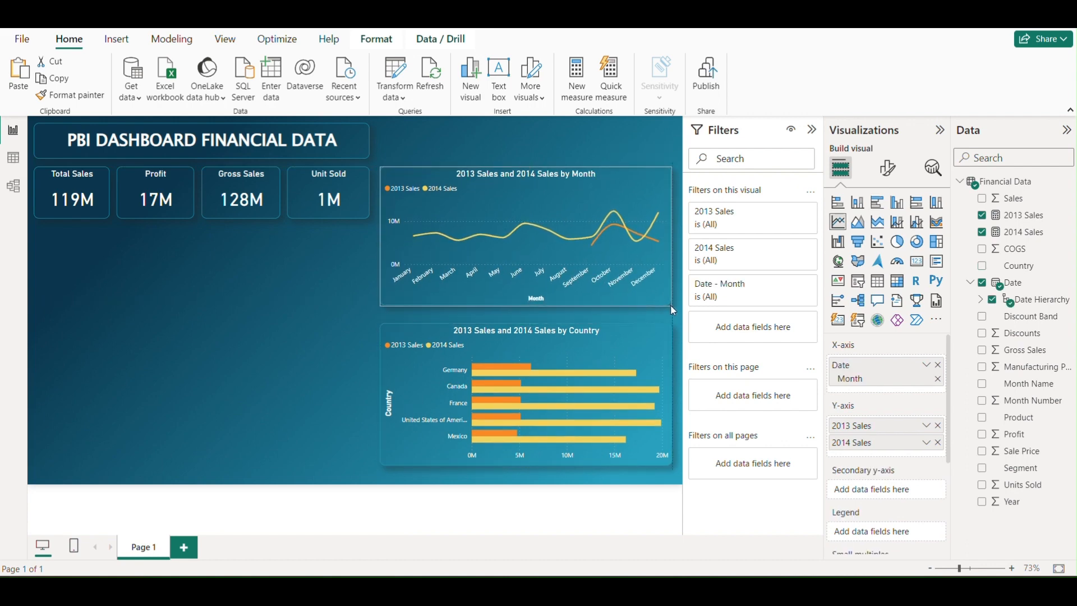
click(336, 298)
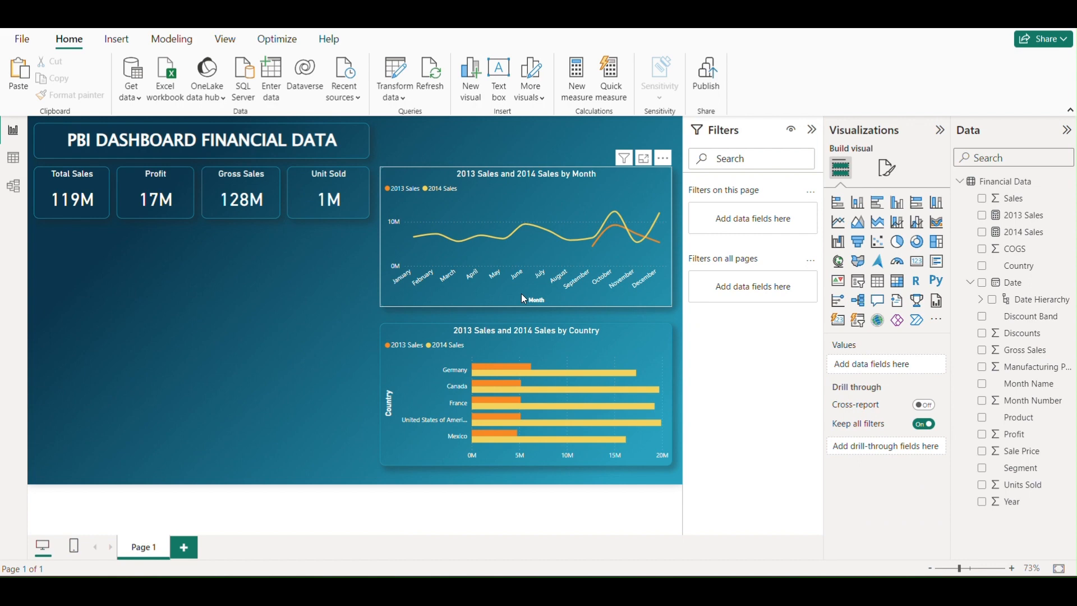
mouse_move(514, 217)
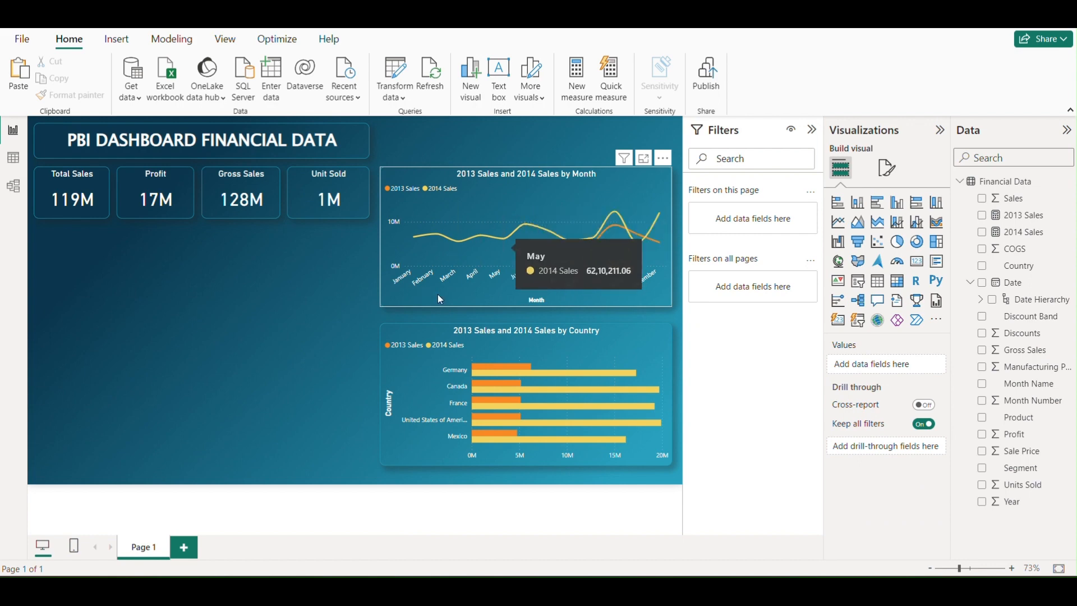
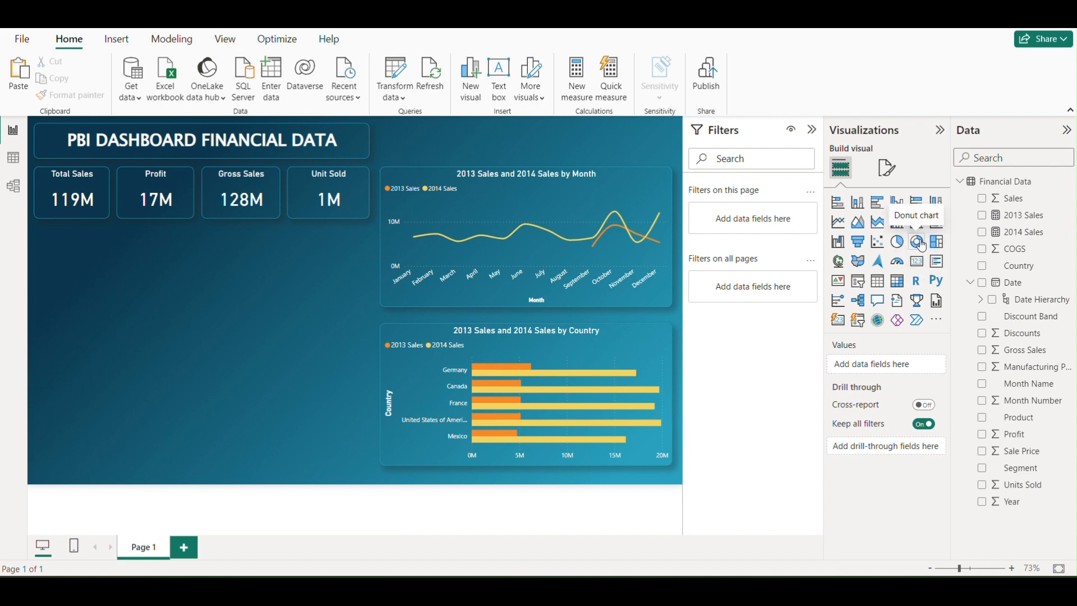
Insert a donut chart below the Gross Sales and Unit Sold cards and widen it to span both cards
click(916, 243)
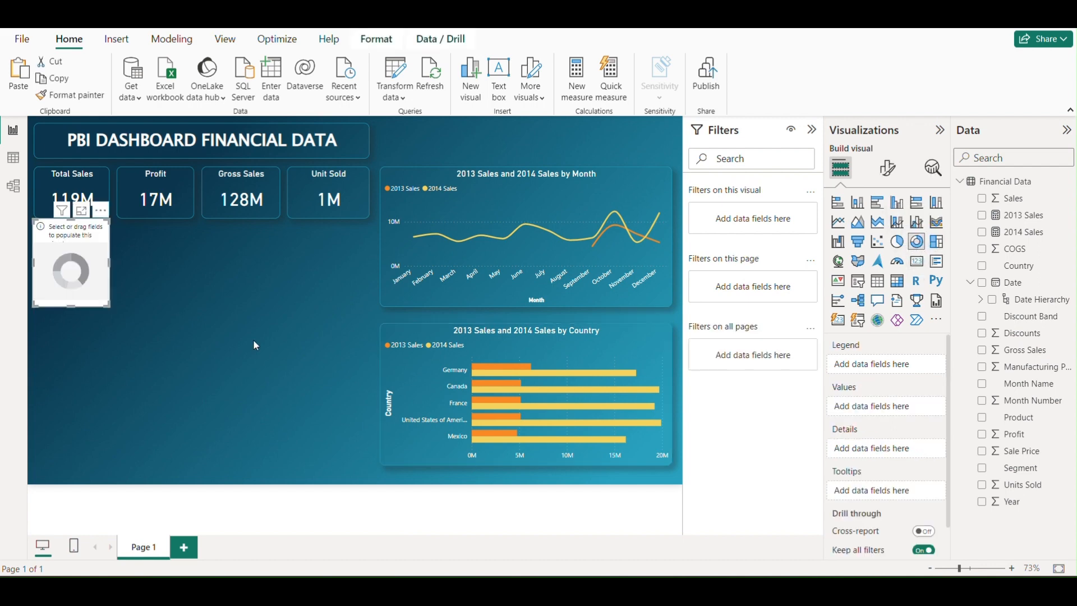
drag(80, 252, 253, 285)
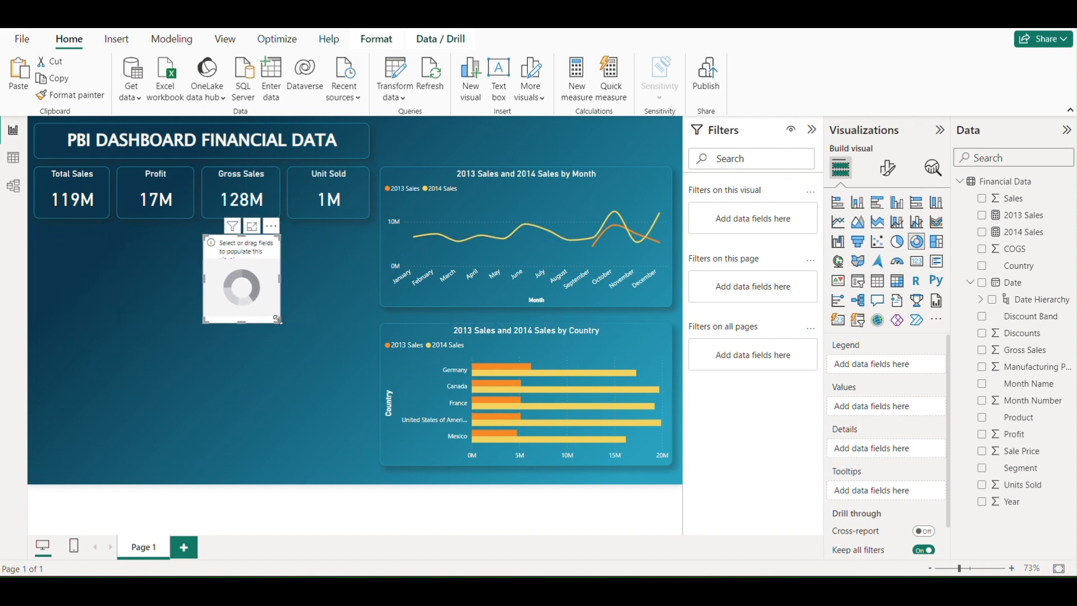
drag(279, 320, 372, 328)
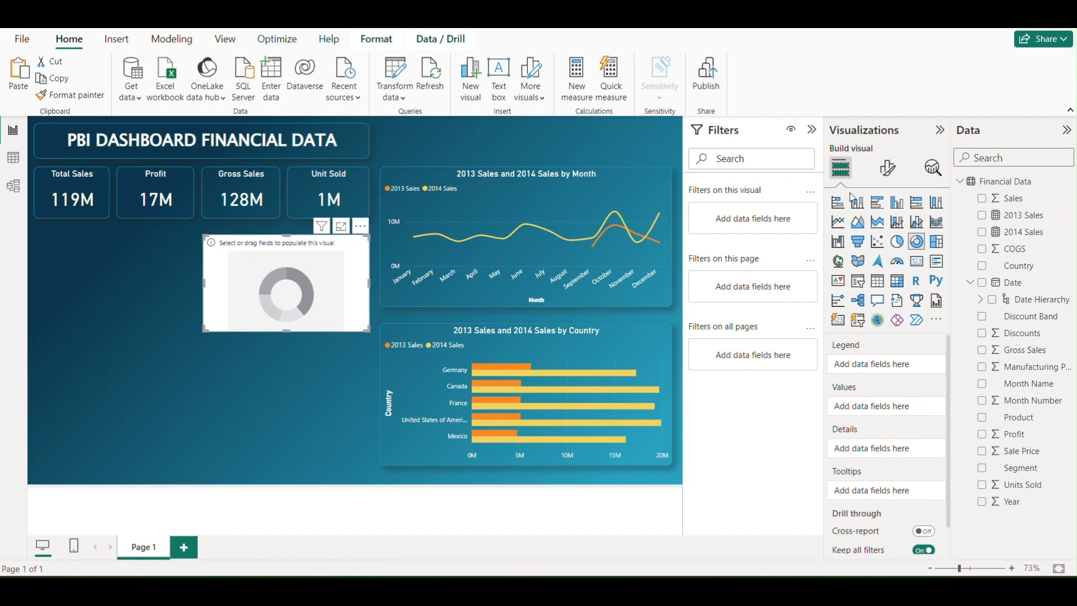
Use Profit as the donut chart's values and Product as its legend, and make the chart slightly taller
scroll(865, 340, down, 1)
scroll(865, 341, down, 1)
scroll(882, 377, up, 2)
drag(1015, 440, 892, 414)
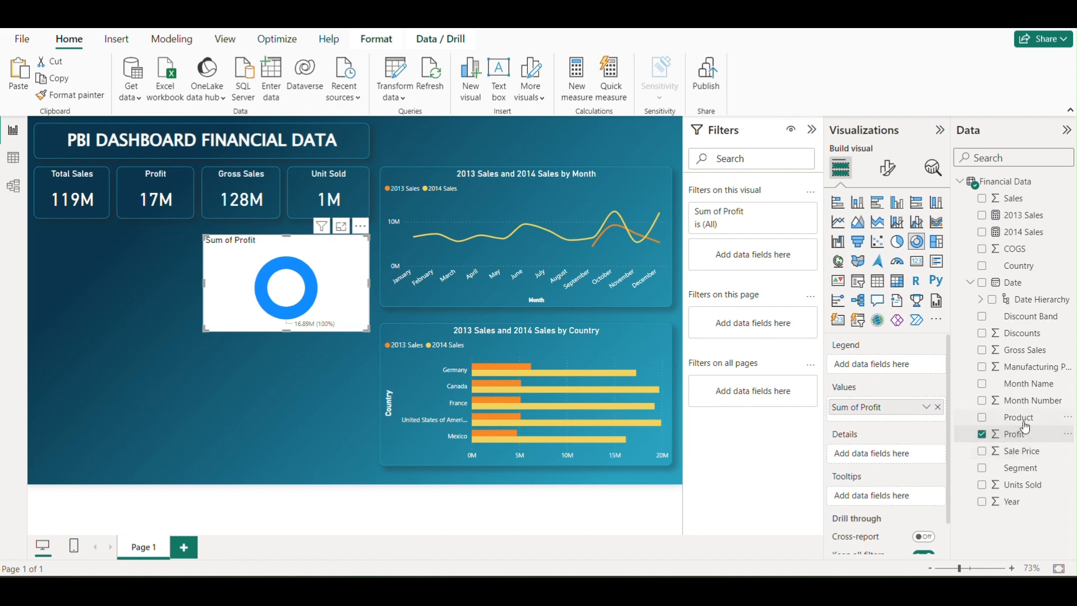
drag(1025, 422, 870, 363)
drag(368, 330, 362, 341)
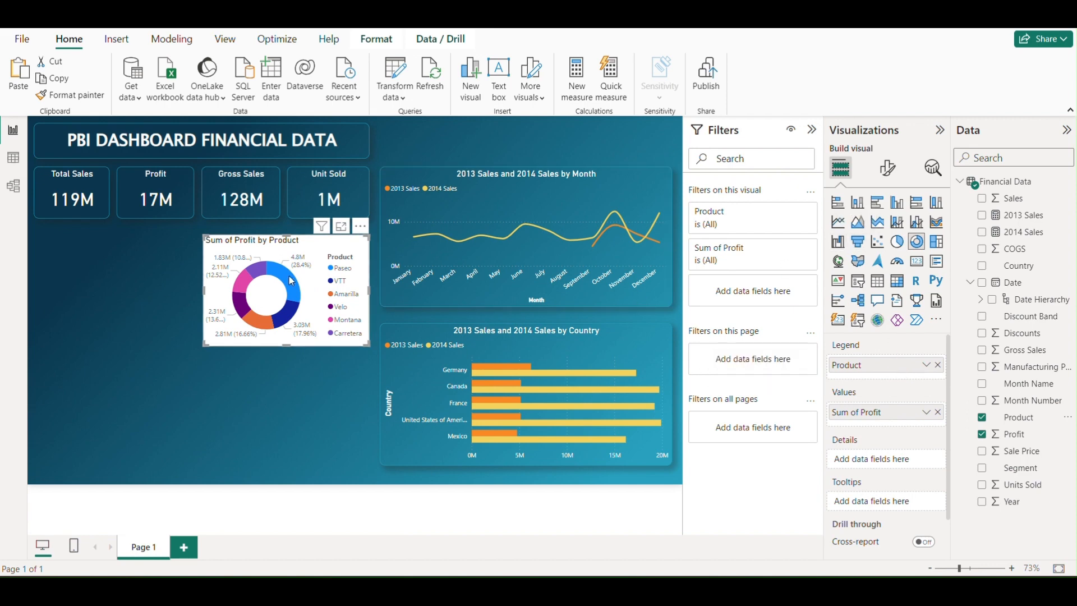
Copy the monthly line chart's formatting onto the donut chart with Format Painter and realign the donut under the cards
click(457, 302)
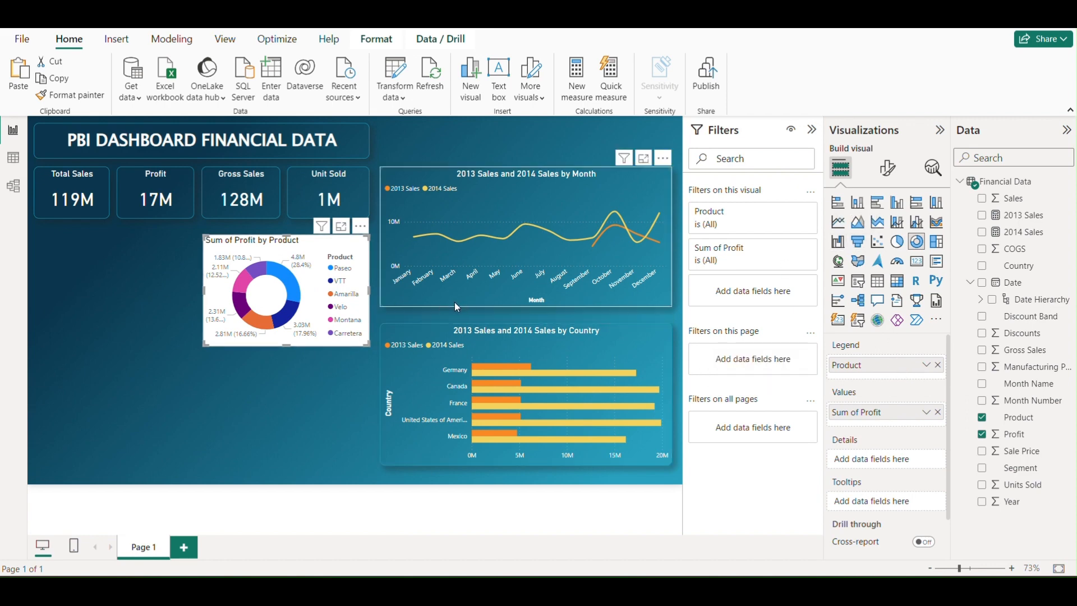
click(87, 97)
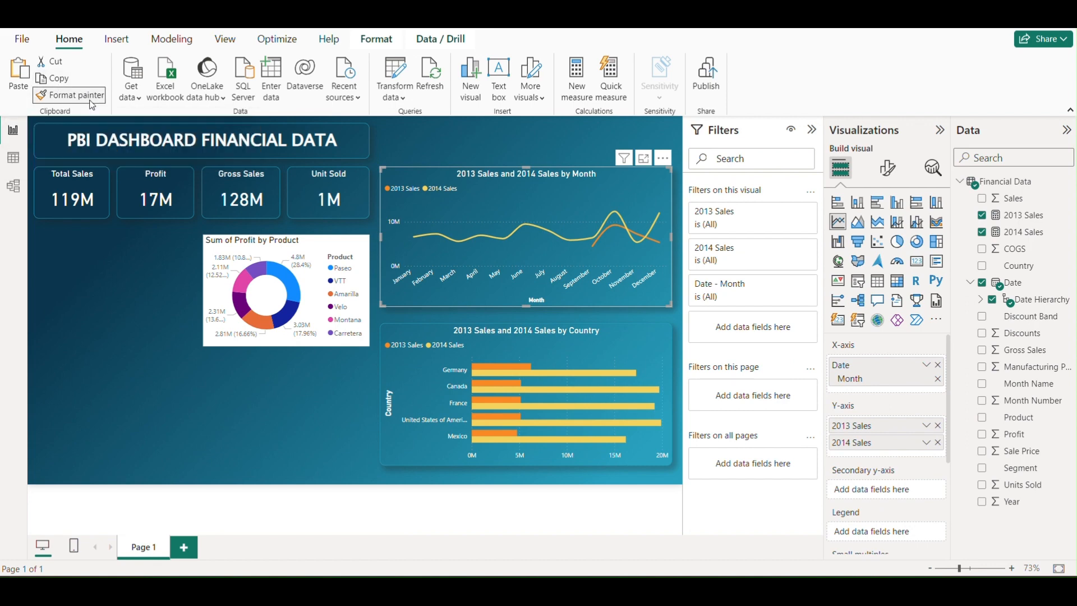
click(316, 298)
mouse_move(311, 274)
mouse_down()
mouse_move(311, 264)
mouse_move(309, 273)
mouse_up()
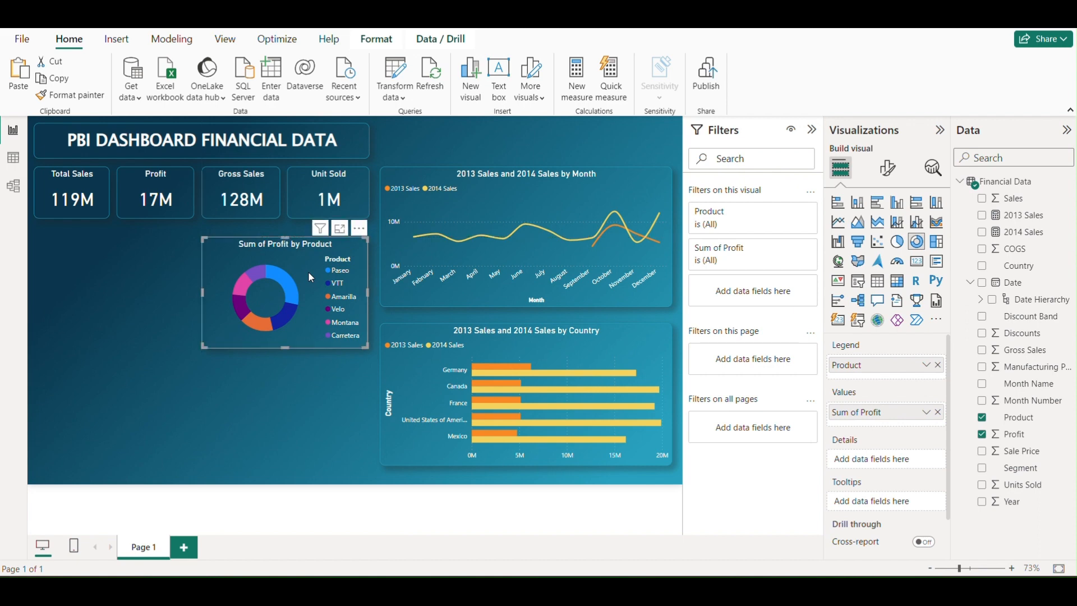
drag(367, 347, 363, 349)
drag(311, 296, 311, 292)
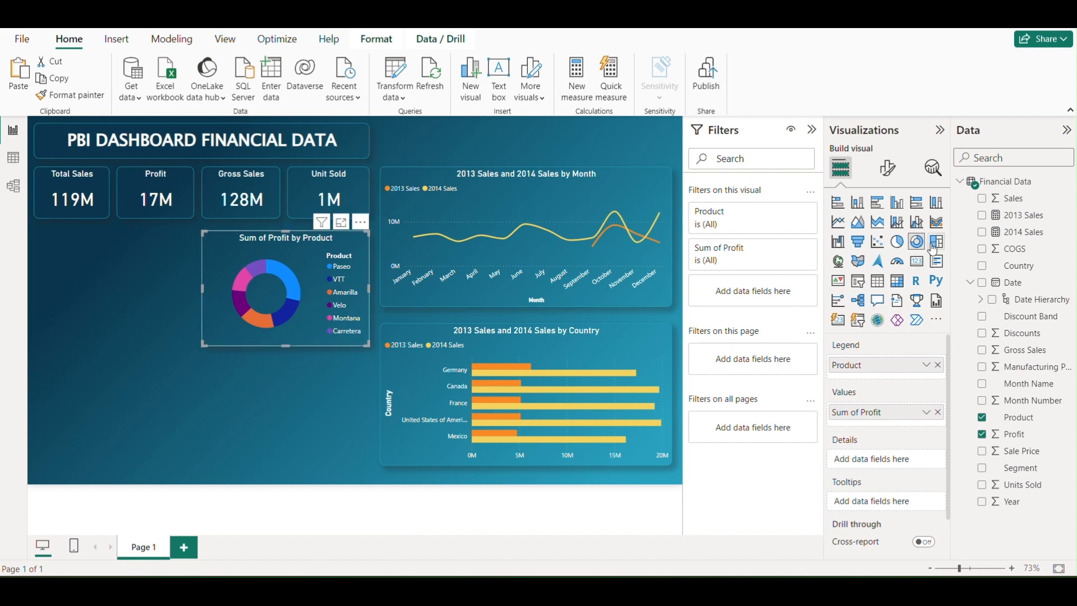
Set the donut chart's detail label contents to category and percent of total
click(886, 179)
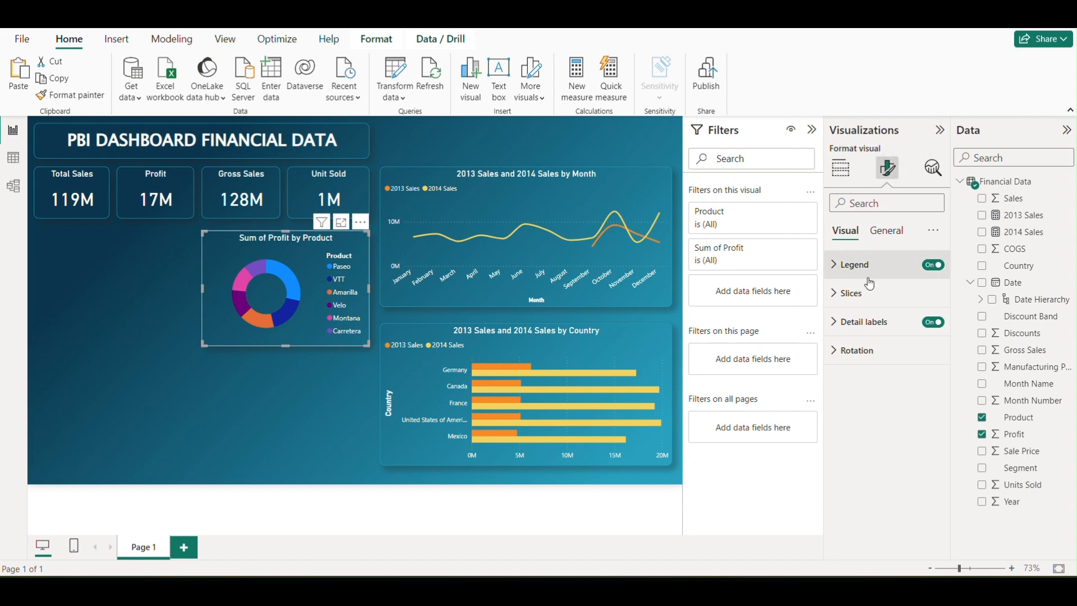
click(834, 323)
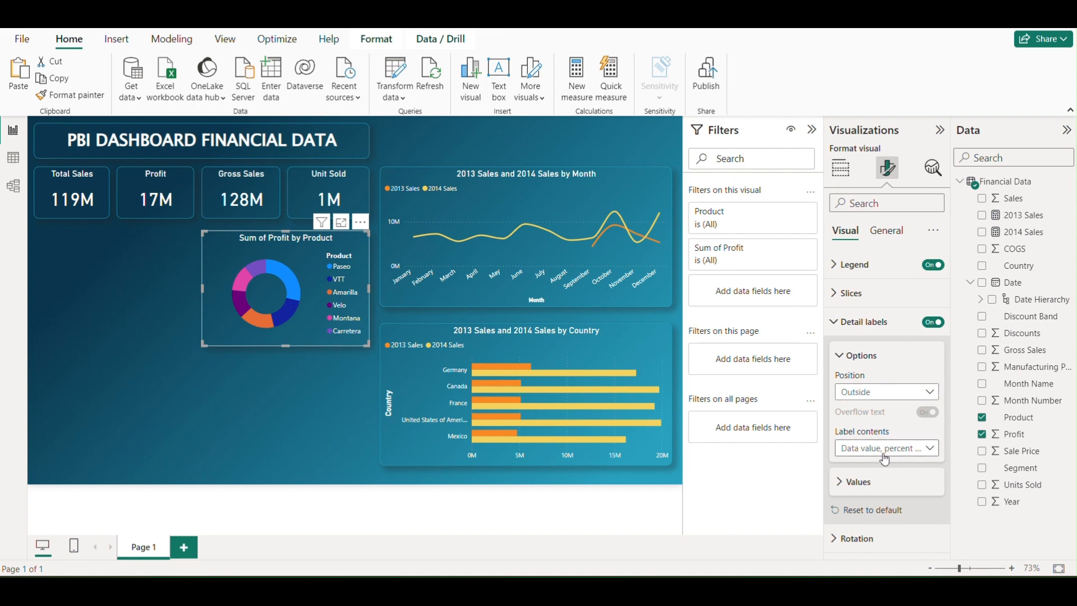
click(888, 449)
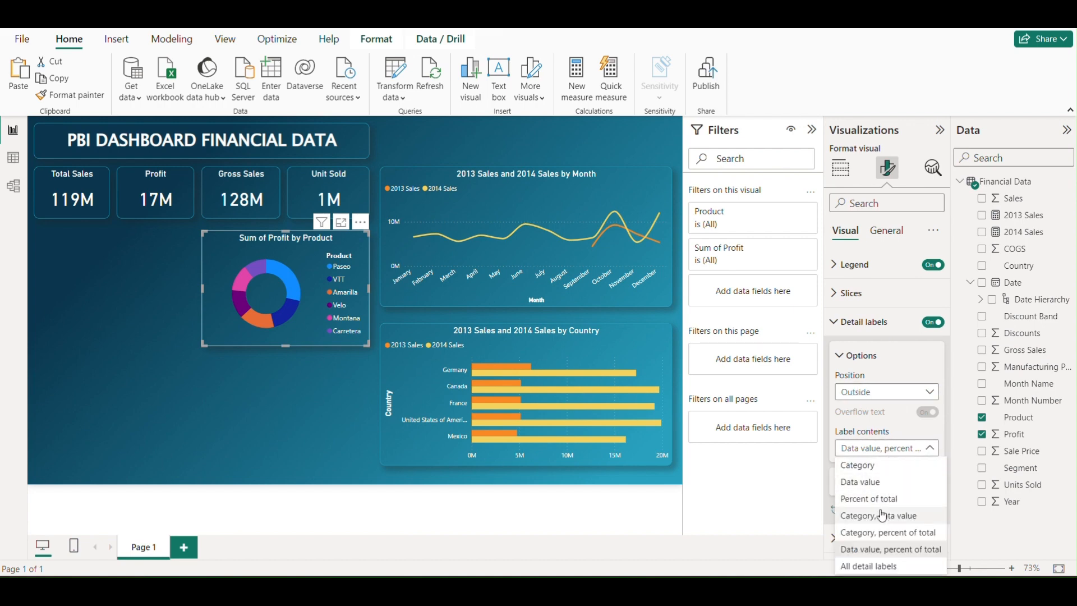
click(900, 537)
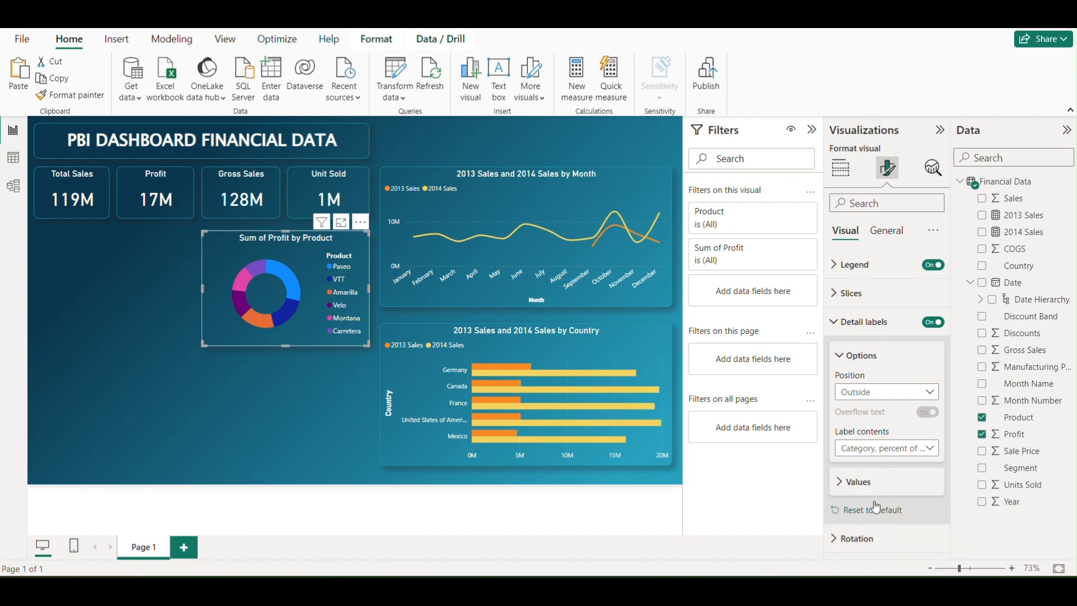
Set the donut's detail label font size to 9 and the percentage decimal places to 0
click(858, 482)
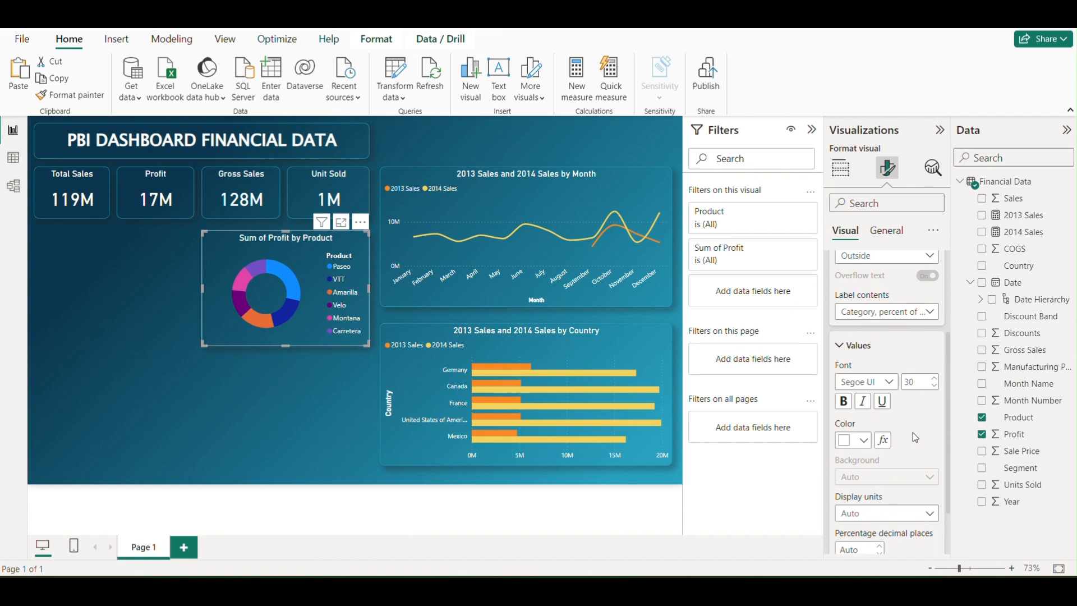
scroll(919, 414, down, 1)
double_click(924, 338)
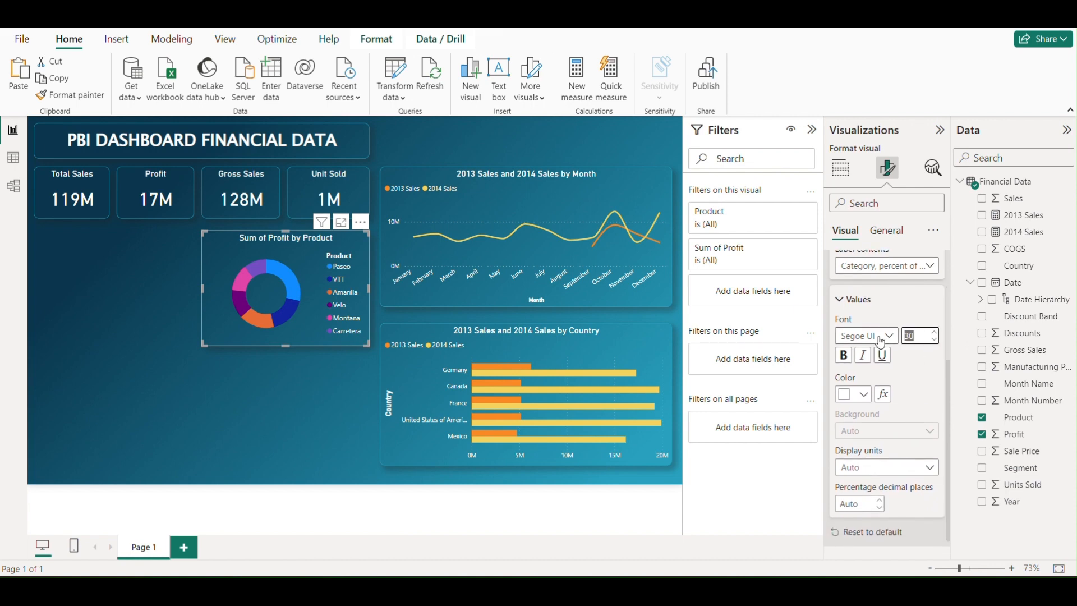
text(9)
click(923, 366)
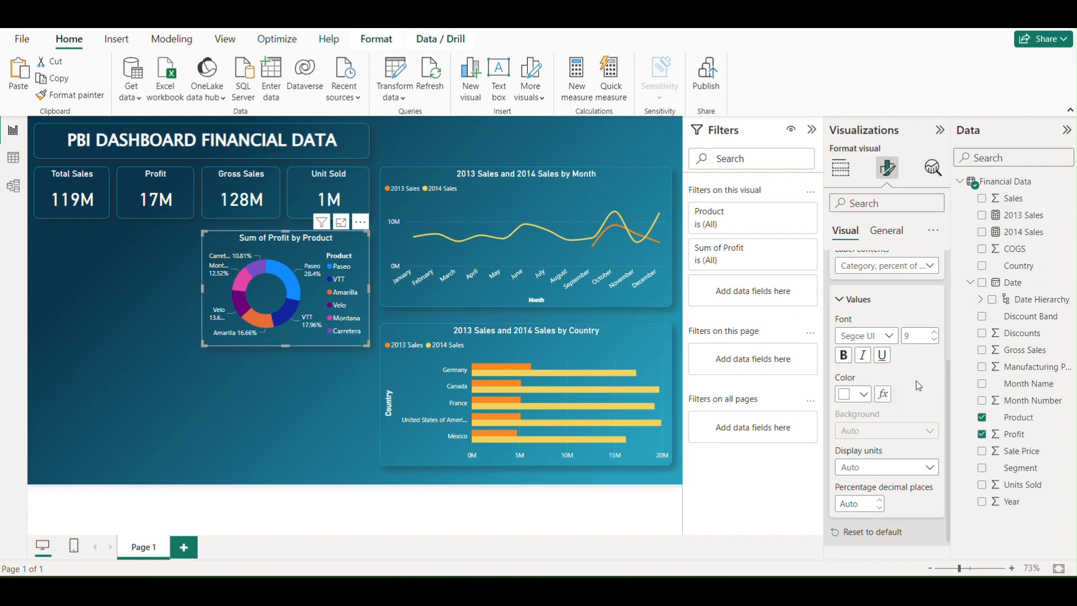
click(862, 504)
text(0)
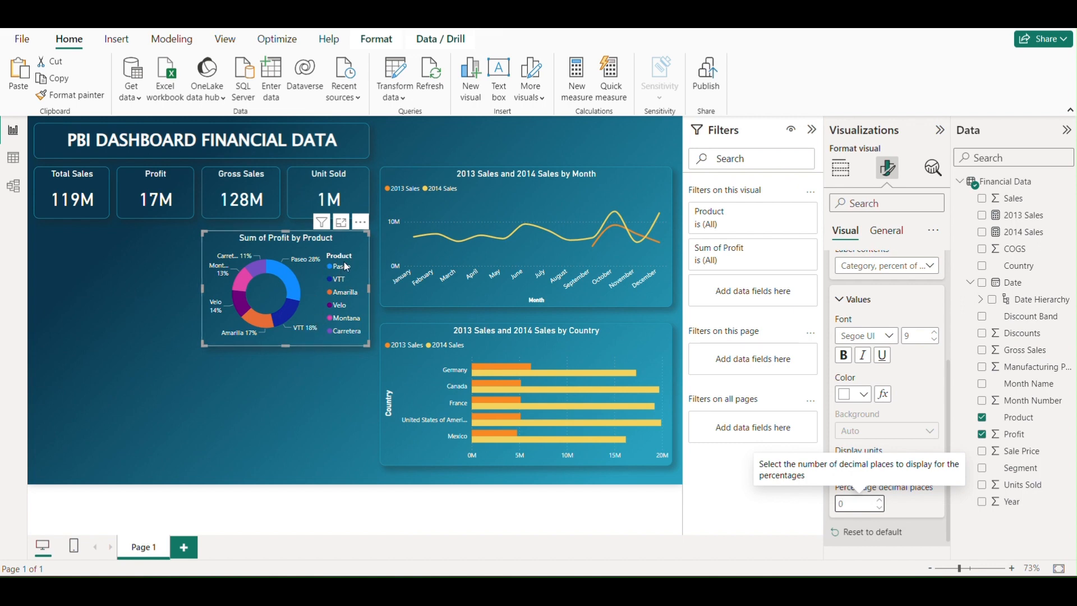
Turn off the donut chart's legend and nudge the chart slightly upward
scroll(897, 362, up, 5)
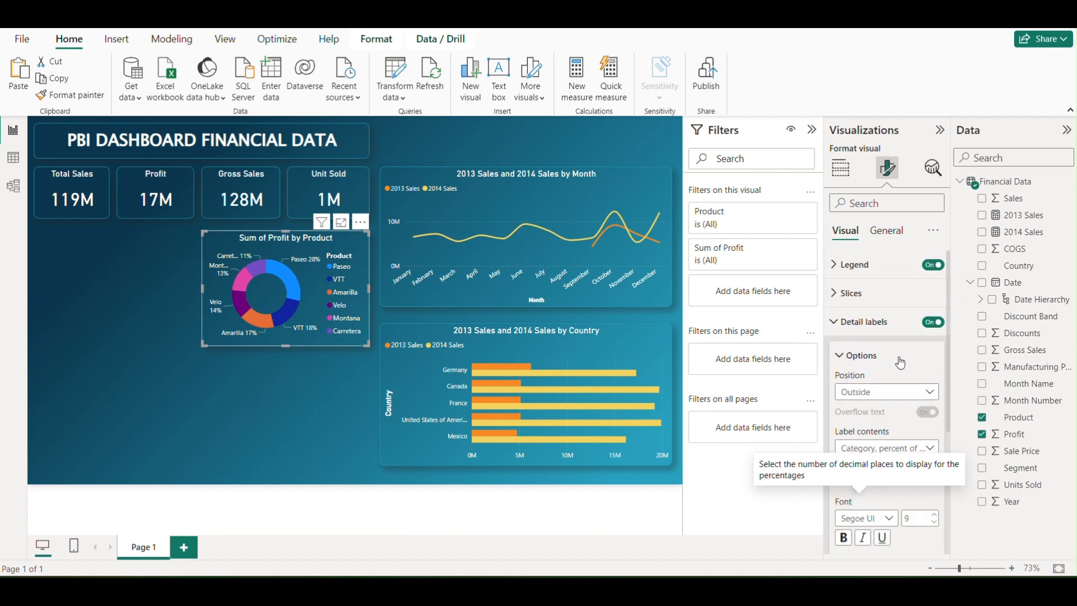
click(932, 265)
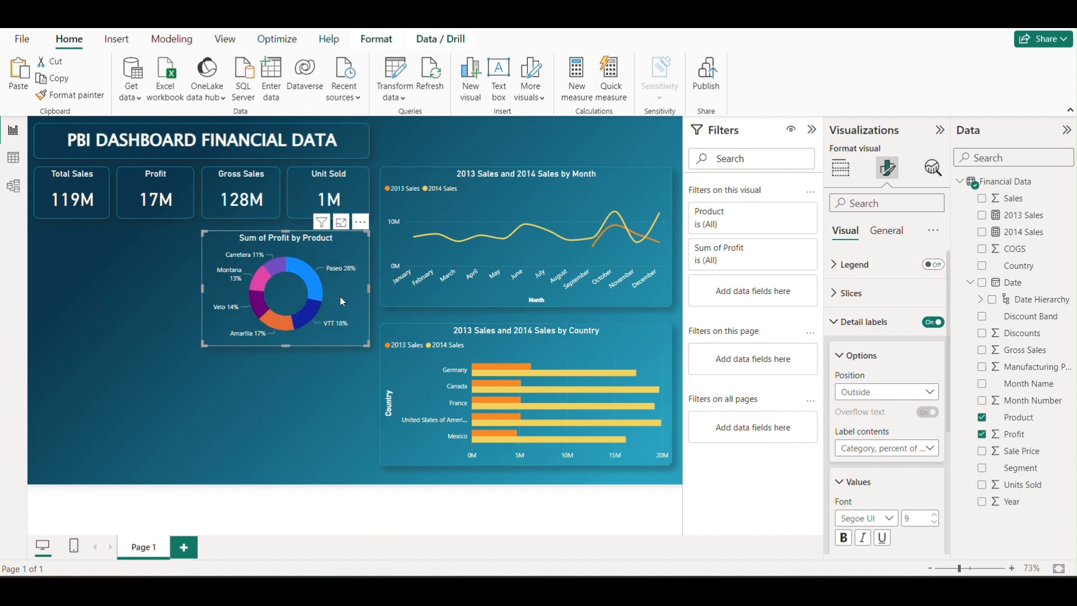
drag(340, 297, 338, 292)
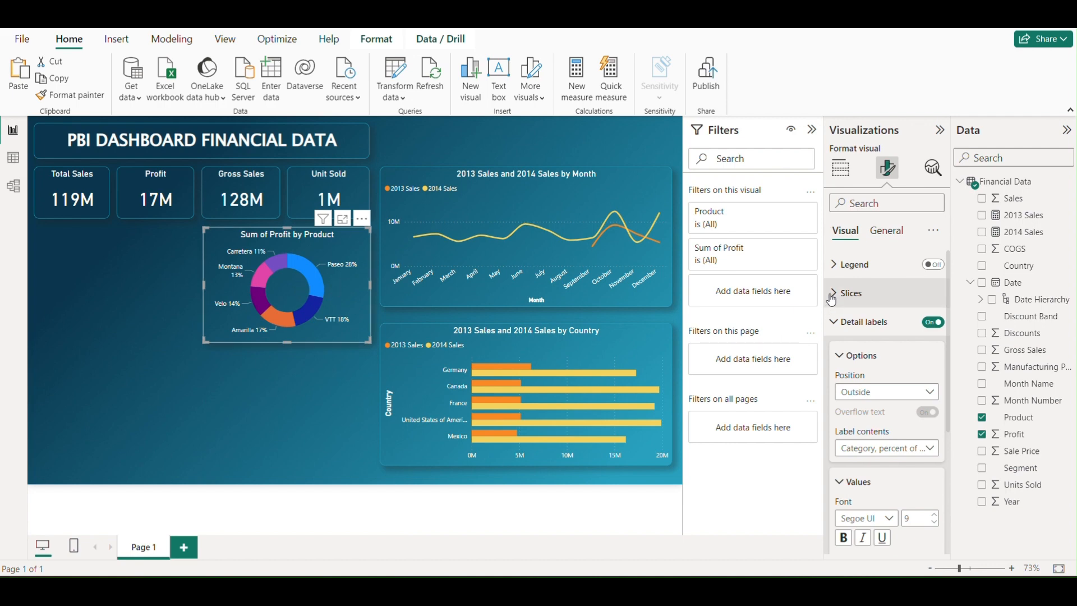
click(851, 292)
scroll(866, 421, down, 1)
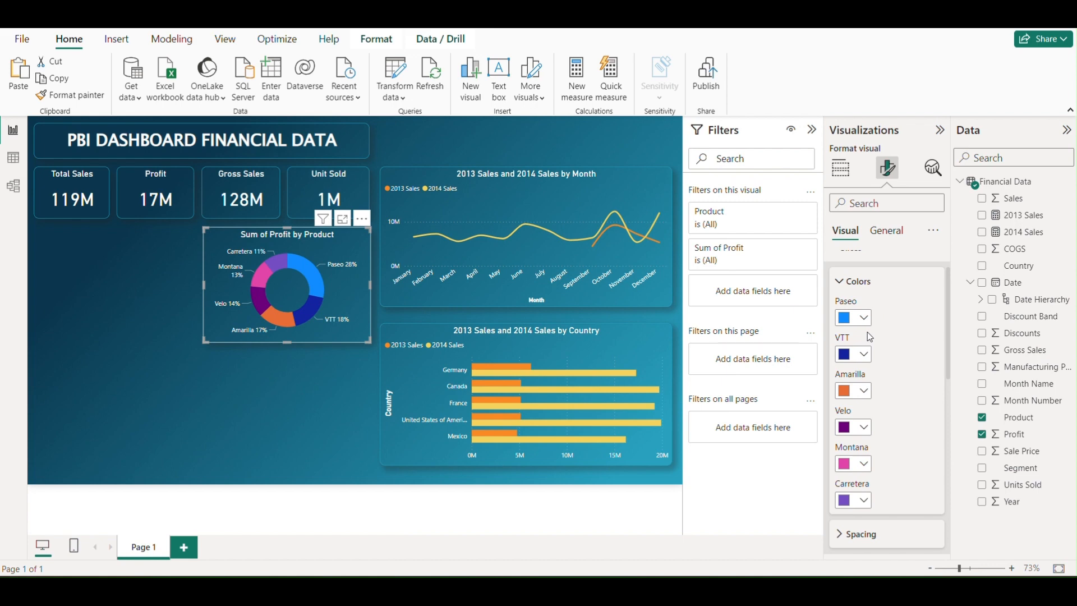
scroll(867, 350, down, 2)
scroll(864, 352, up, 2)
click(864, 319)
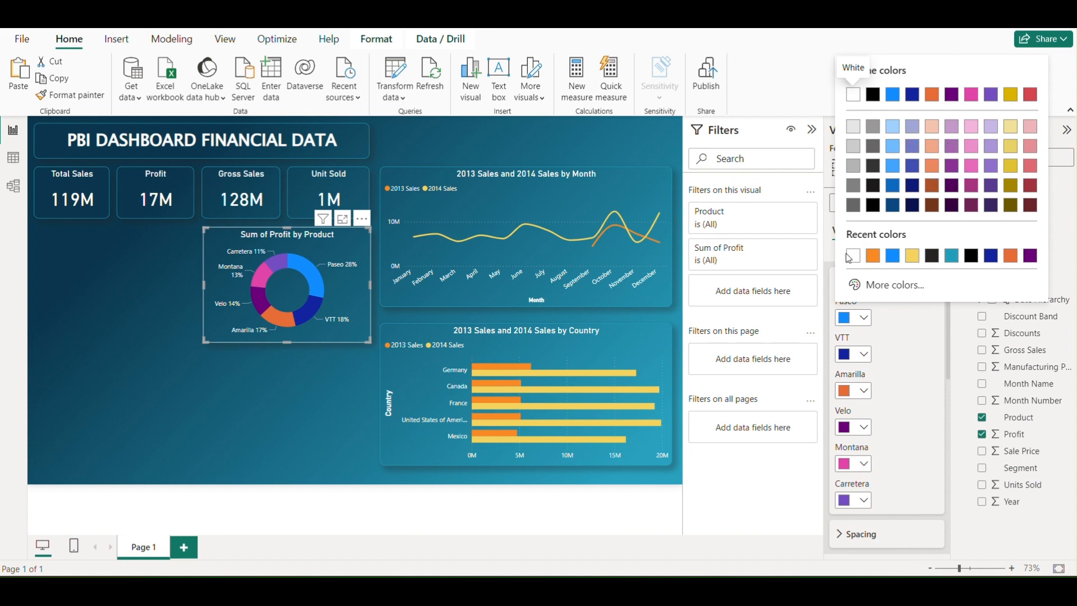
click(886, 286)
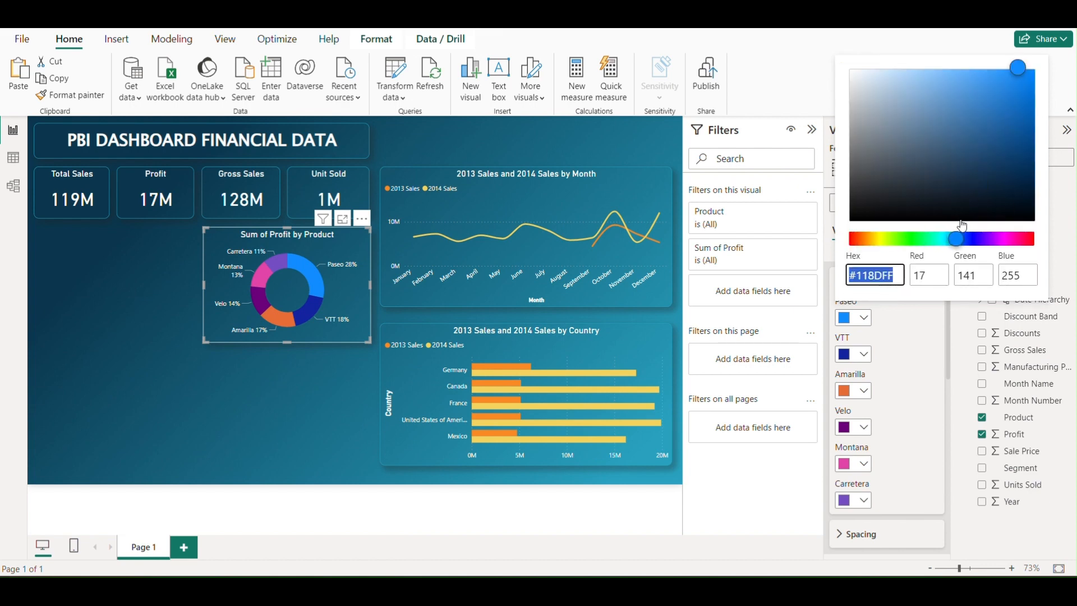
click(888, 329)
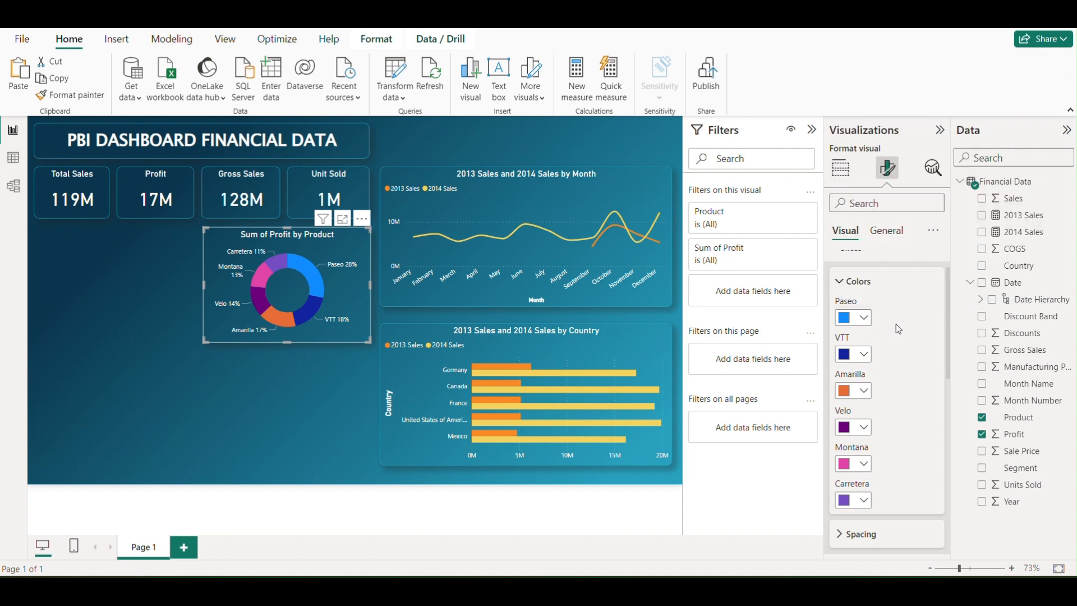
click(844, 285)
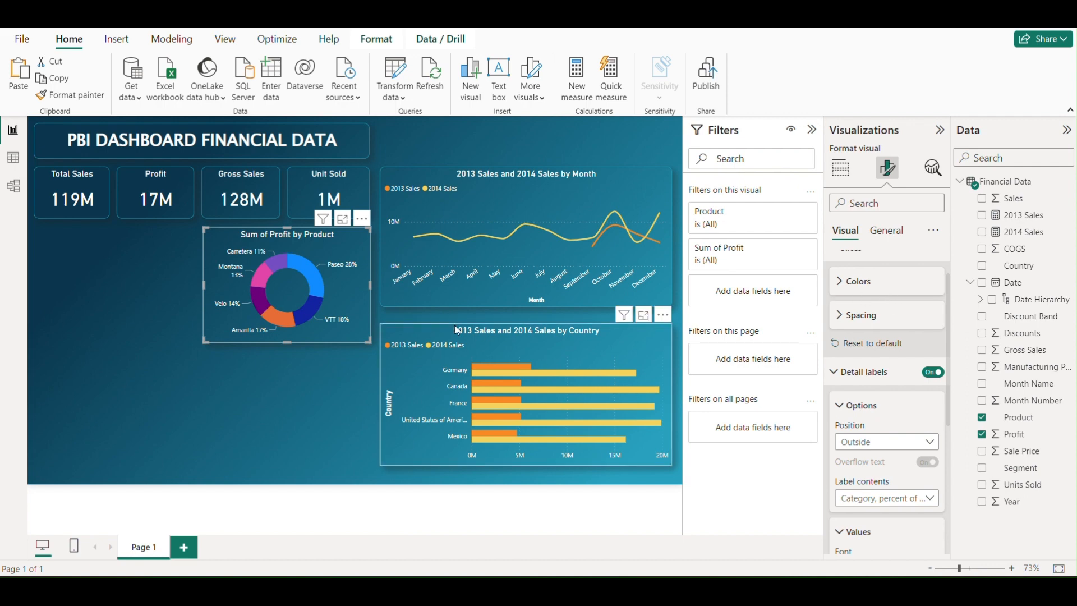
Shorten the donut chart's title to "Profit by Product"
drag(343, 281, 351, 273)
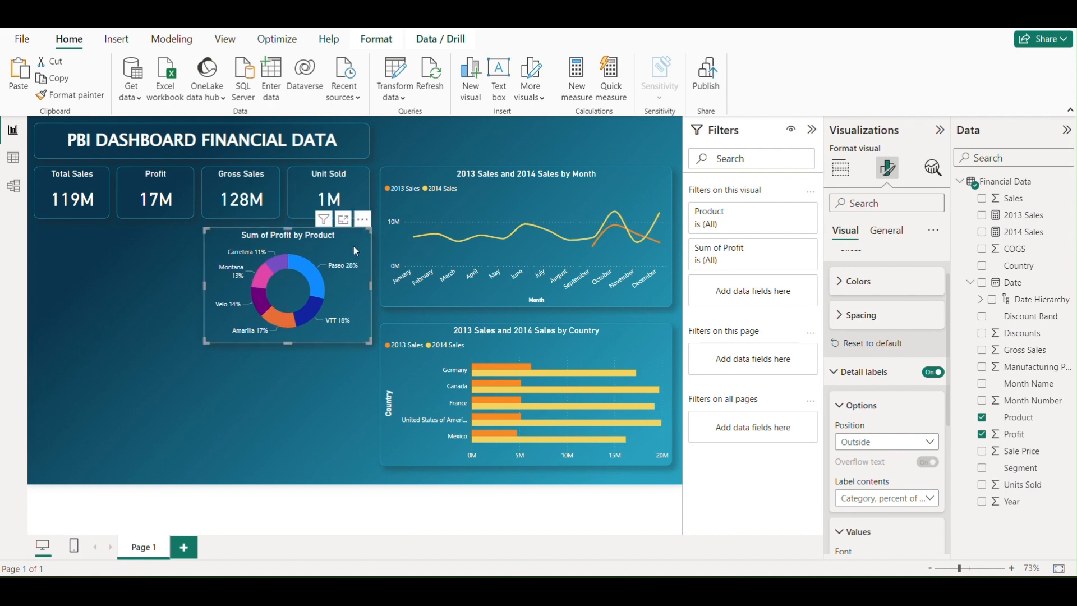
scroll(905, 295, up, 1)
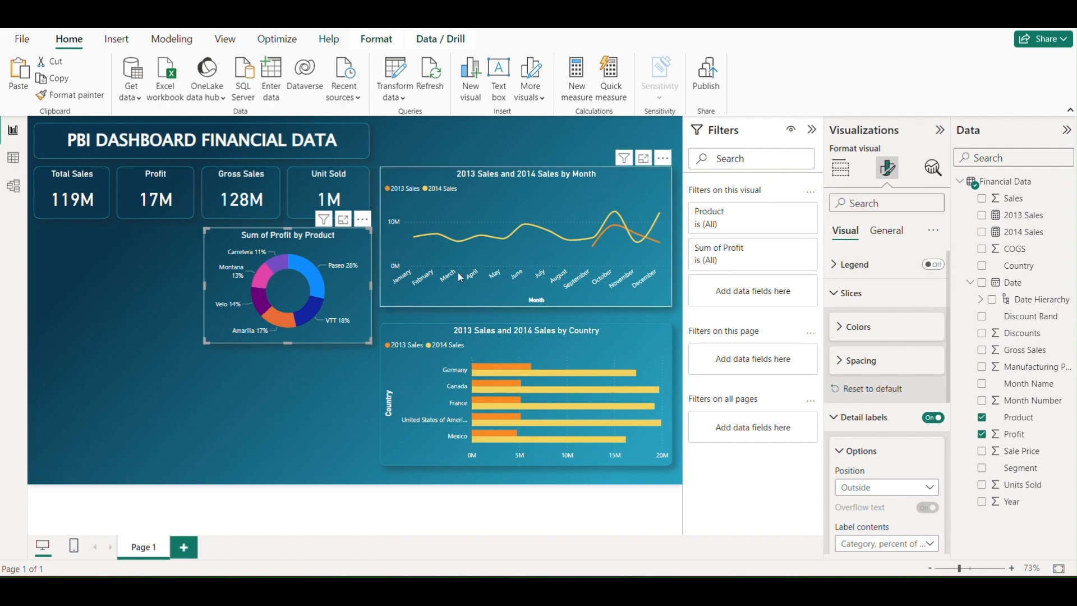
click(885, 238)
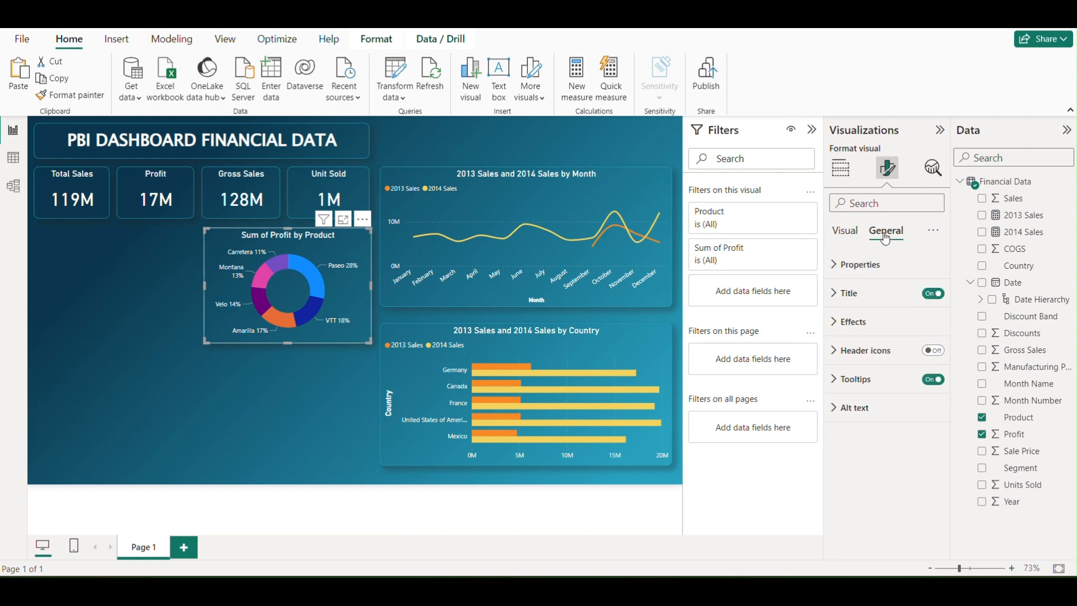
click(838, 293)
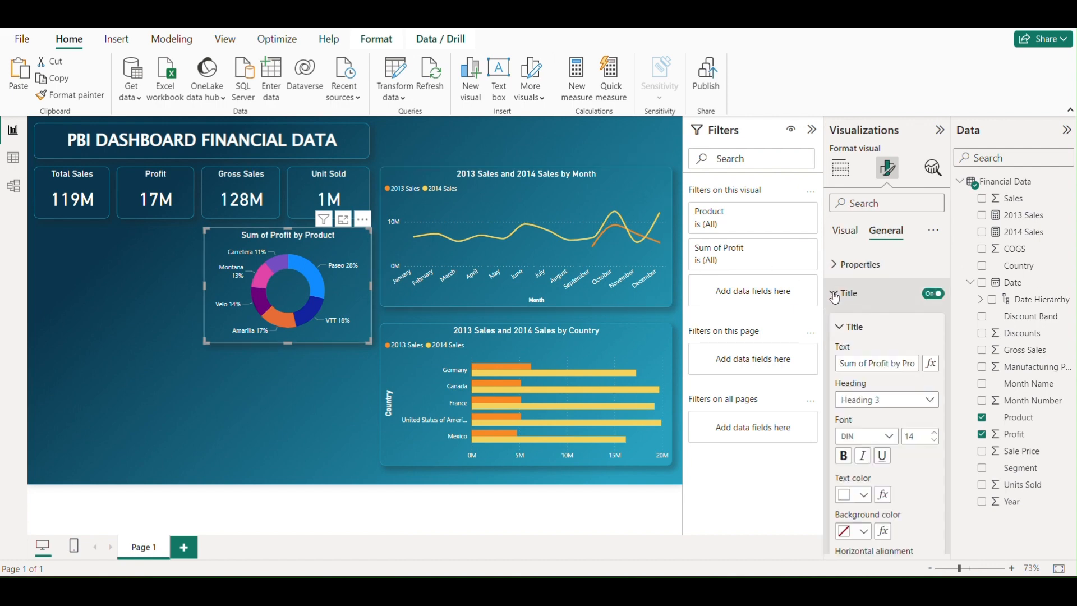
click(868, 362)
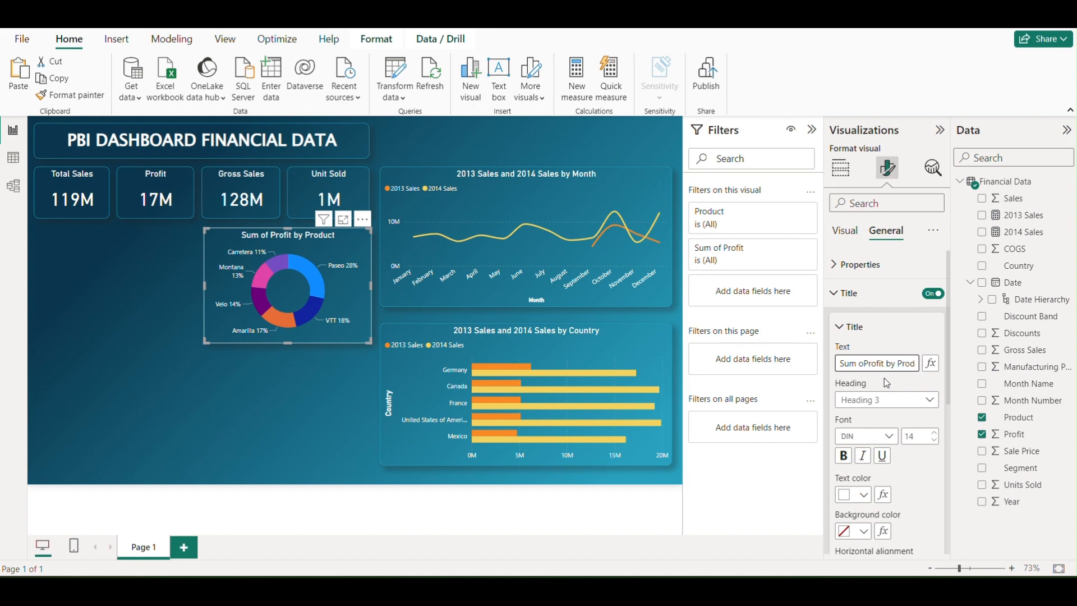
key(BackSpace)
key(BackSpace)
key(BackSpace)
key(BackSpace)
key(BackSpace)
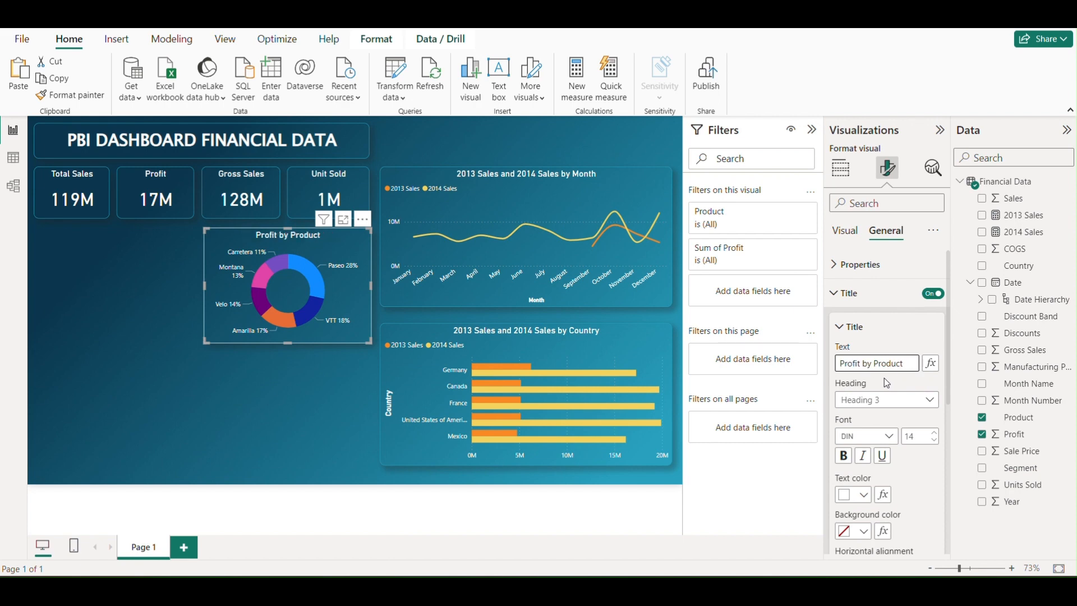
Left-align the donut chart's title and line the chart up with the sides of the two cards above
scroll(863, 482, down, 3)
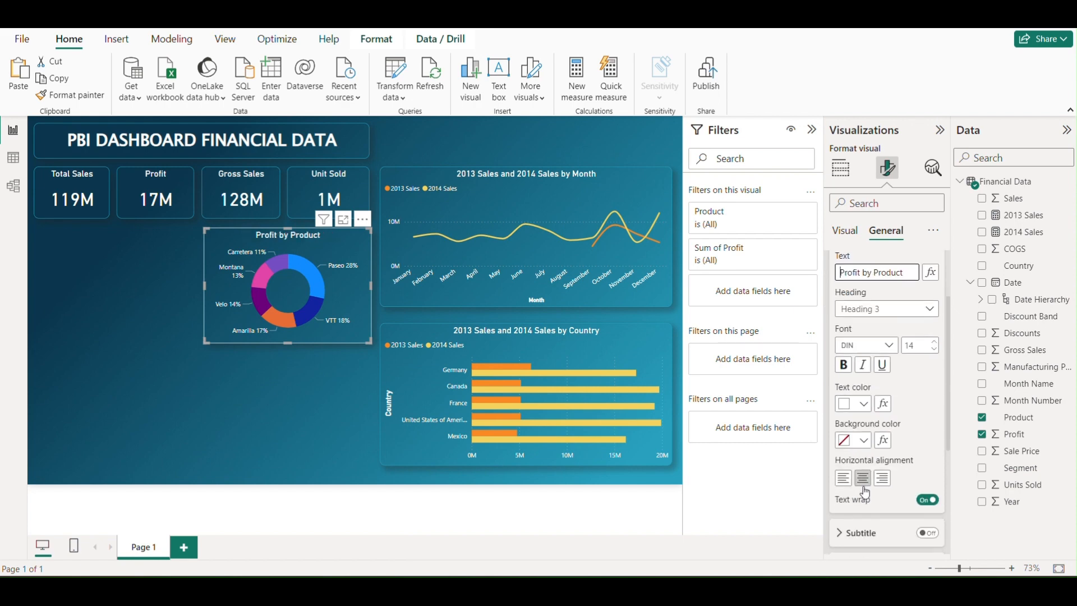
click(848, 481)
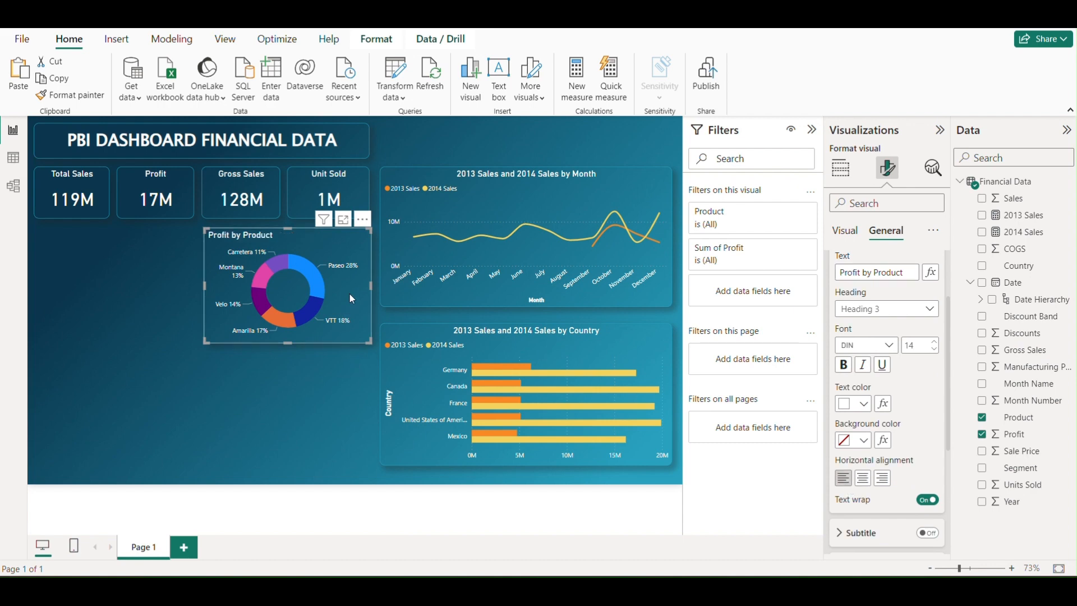
drag(348, 293, 348, 292)
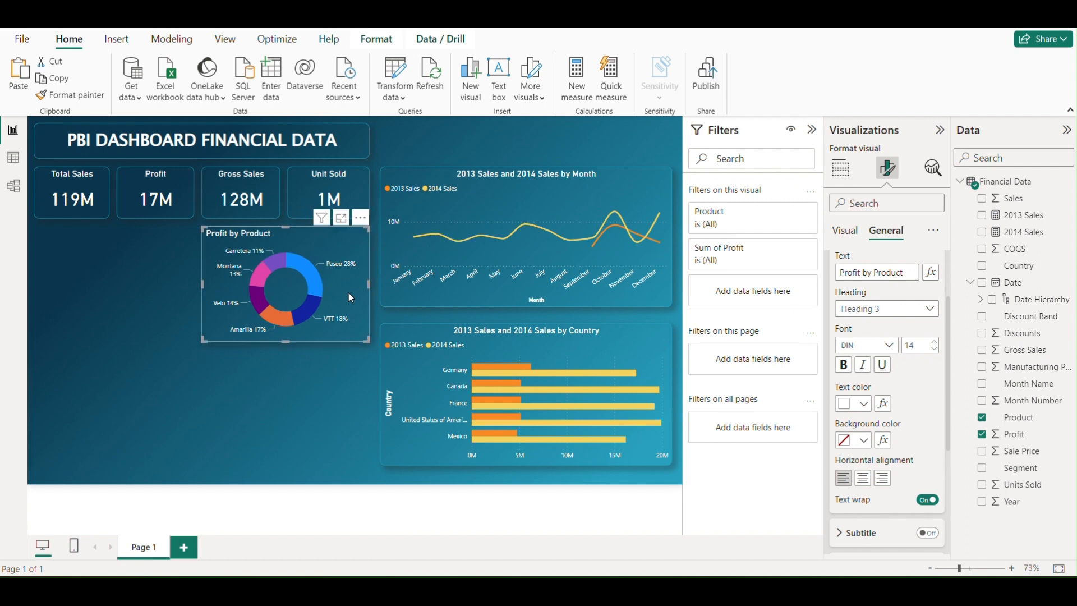
click(281, 380)
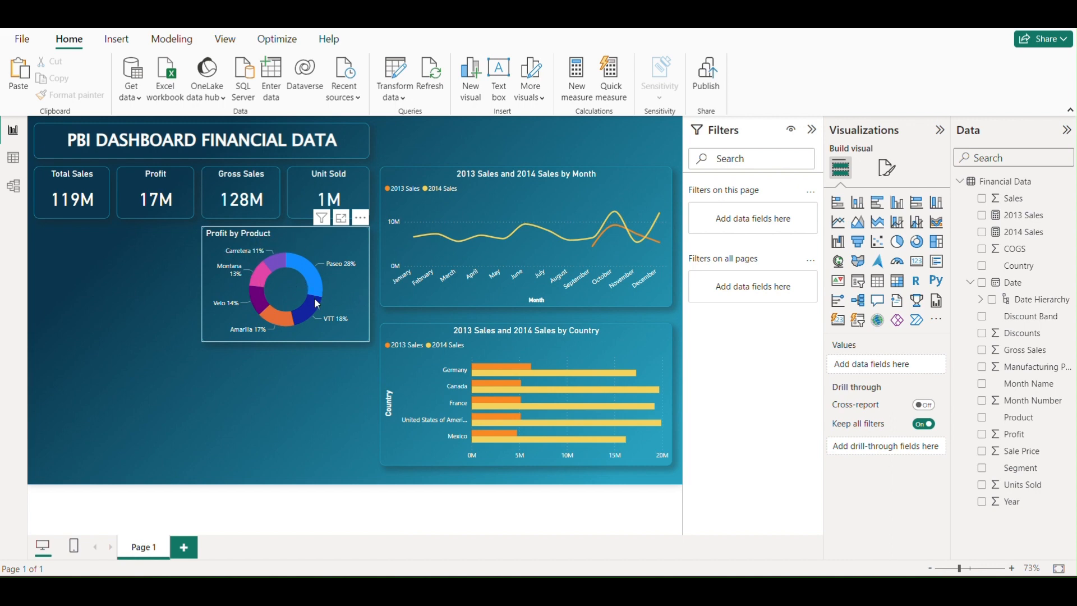
click(355, 287)
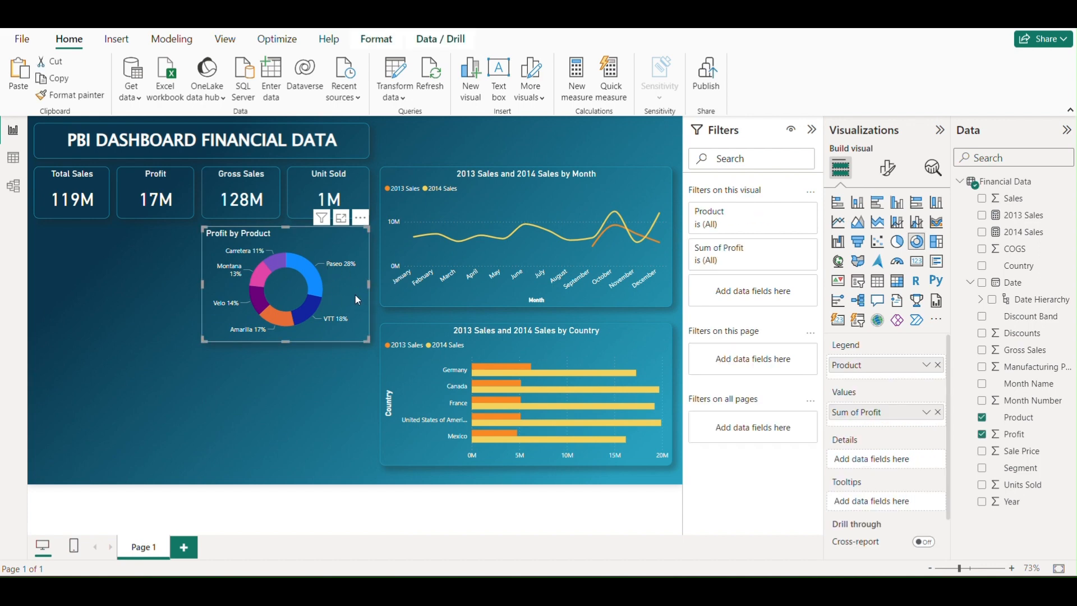
Duplicate the Profit by Product donut chart and place the copy directly beneath the original
key(ctrl+c)
key(ctrl+v)
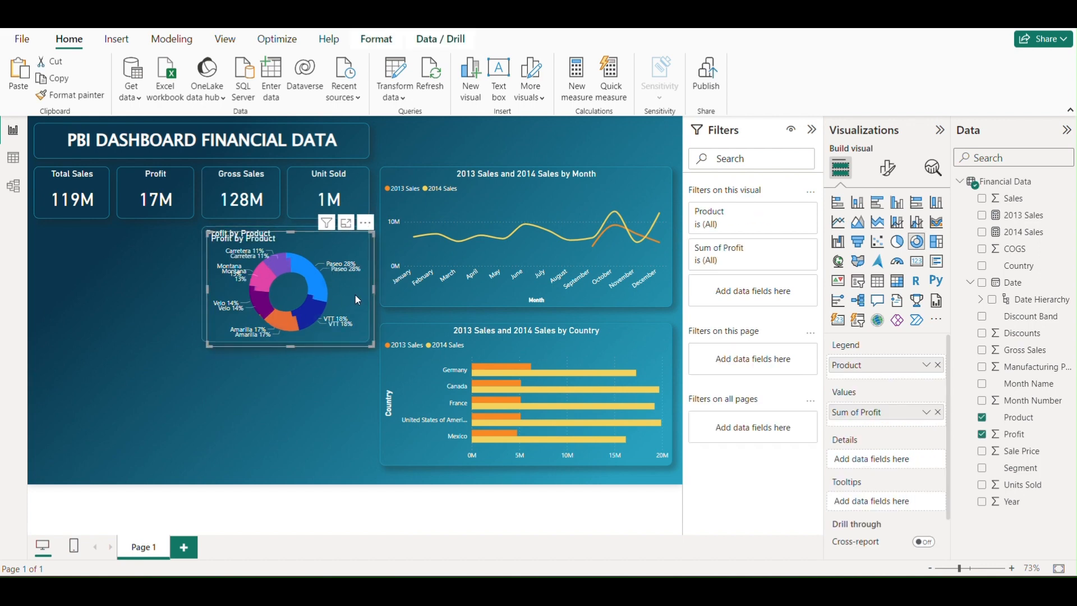
drag(355, 295, 355, 411)
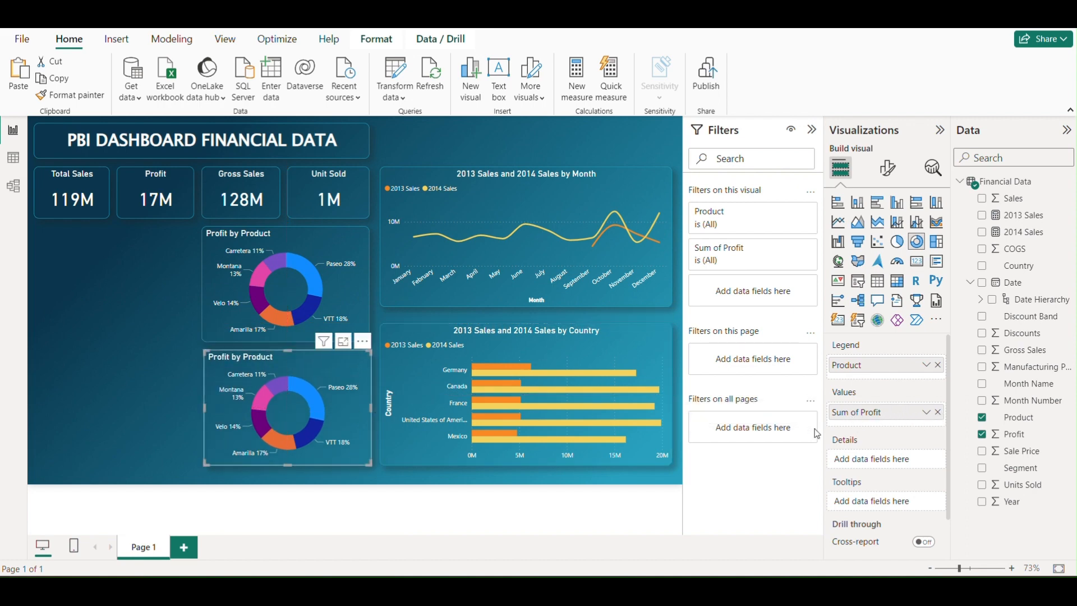
Replace Profit with Units Sold as the values field of the lower donut chart
mouse_move(316, 399)
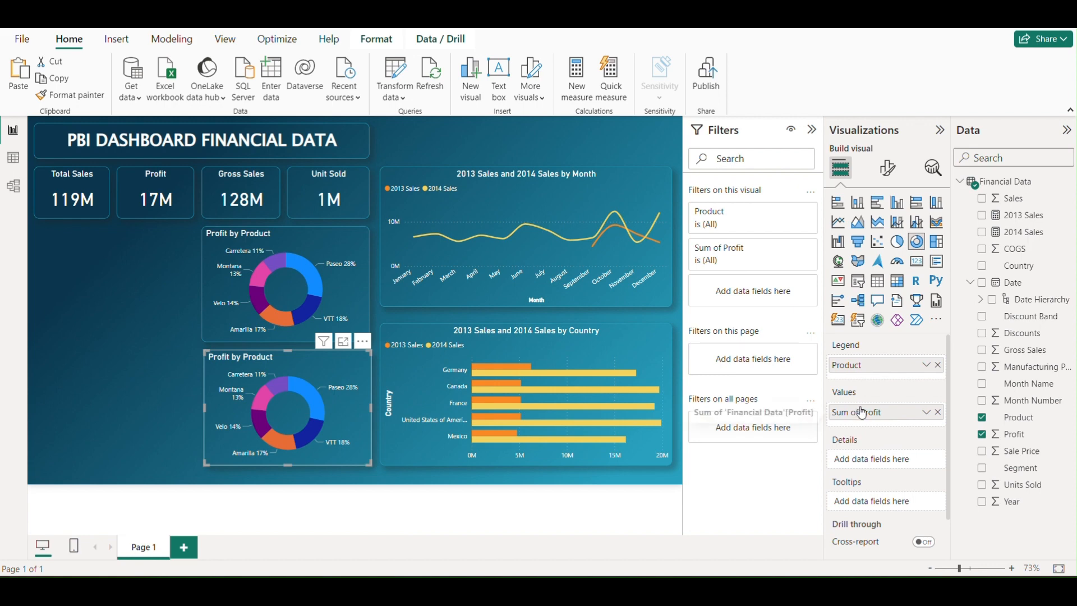
click(937, 411)
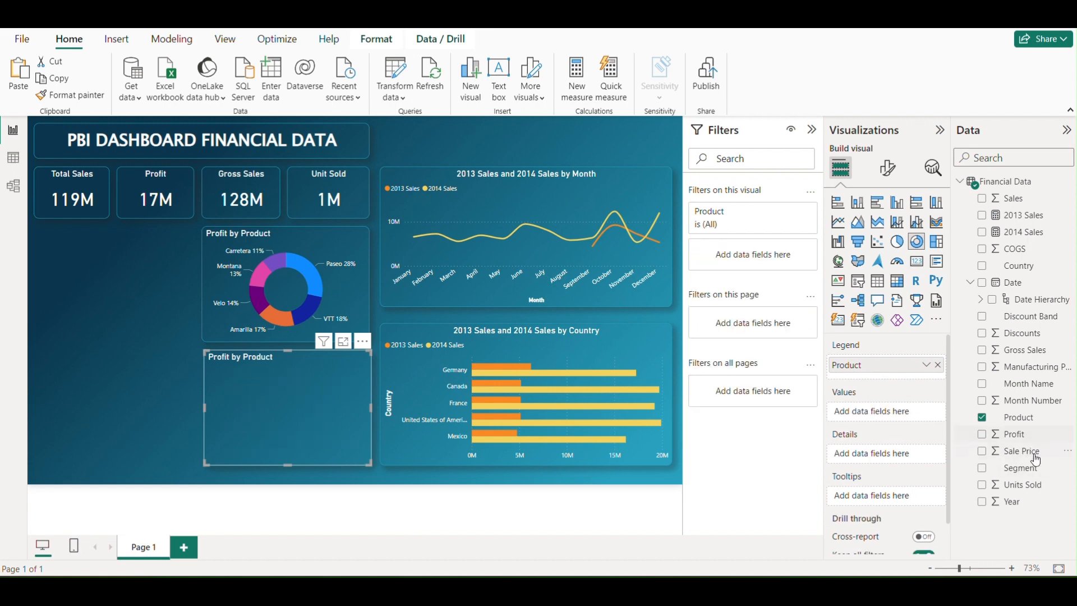
drag(1027, 490, 895, 414)
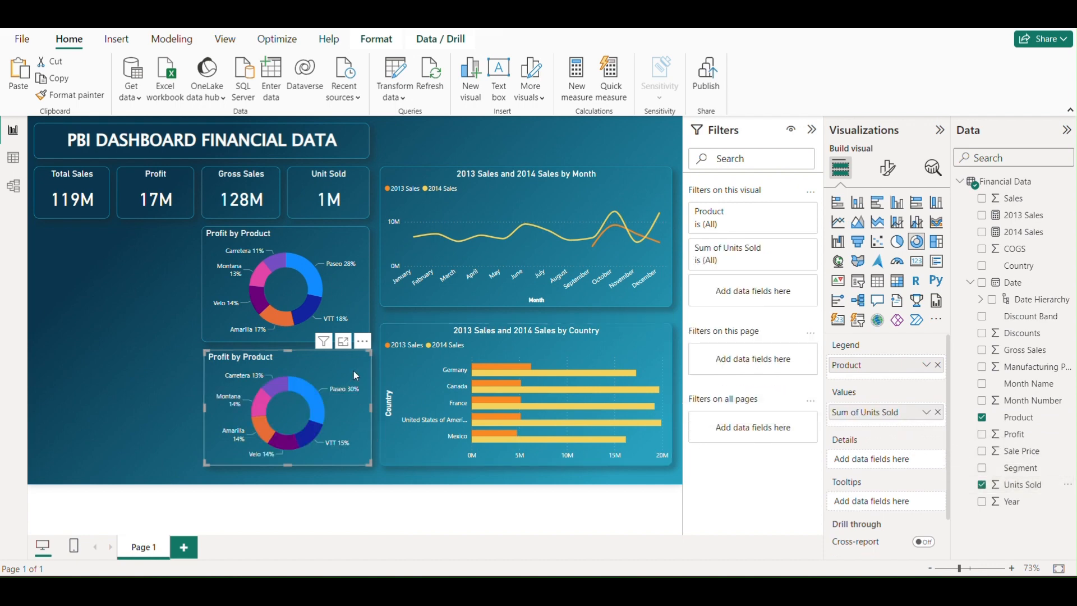
key(Escape)
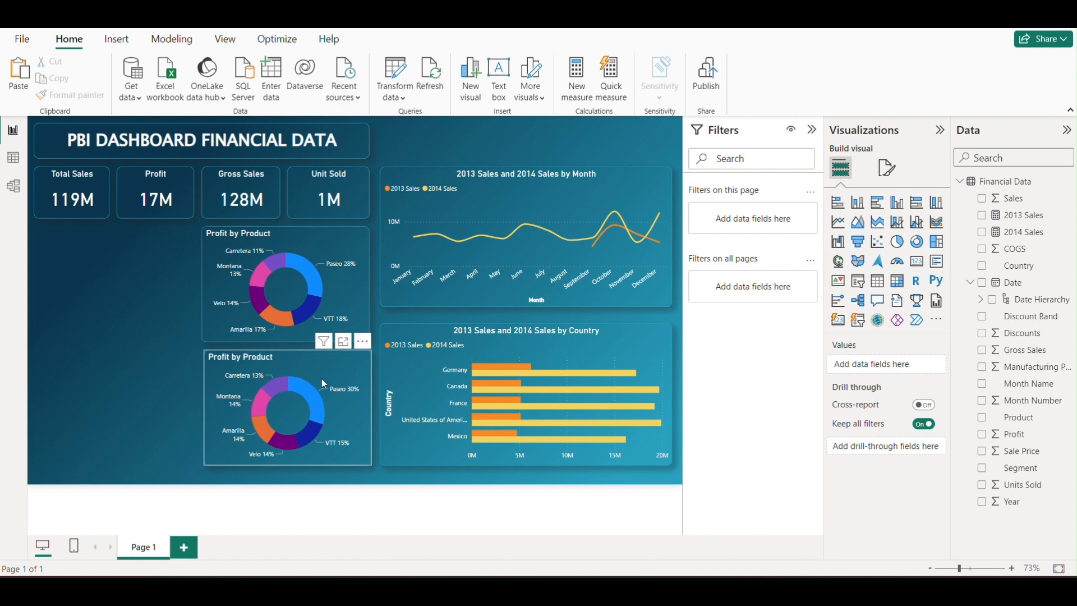
Change the lower donut chart's title to "Units Sold by Product"
click(347, 374)
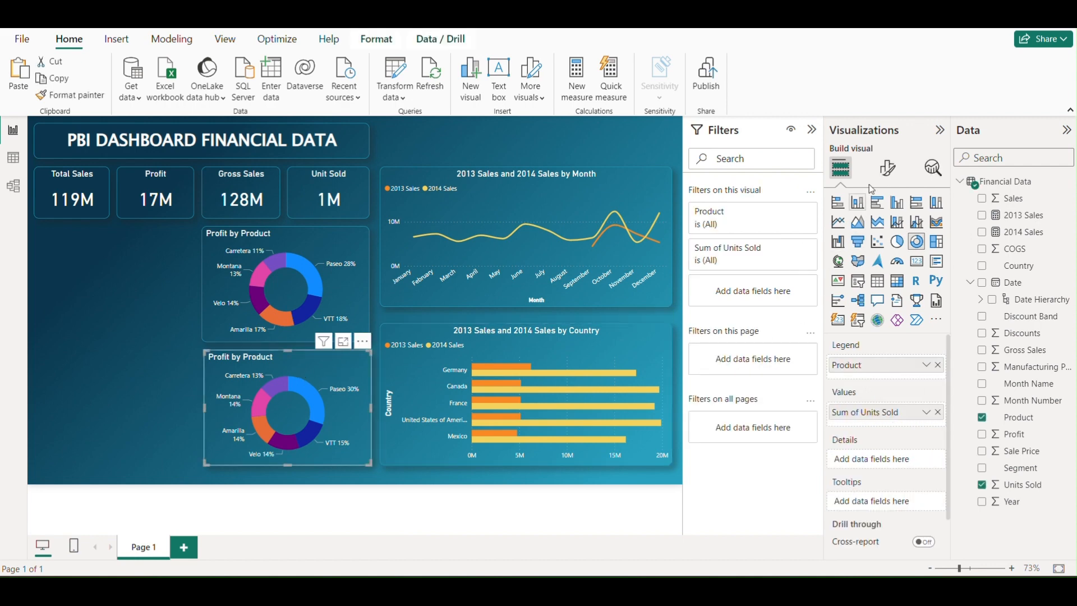
click(887, 170)
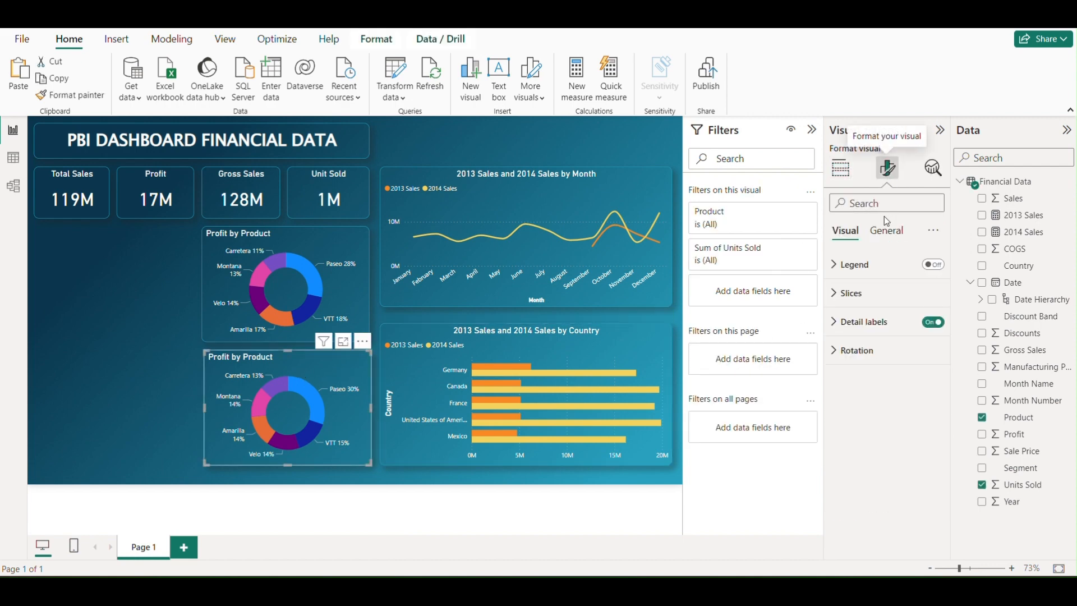
click(886, 230)
click(834, 294)
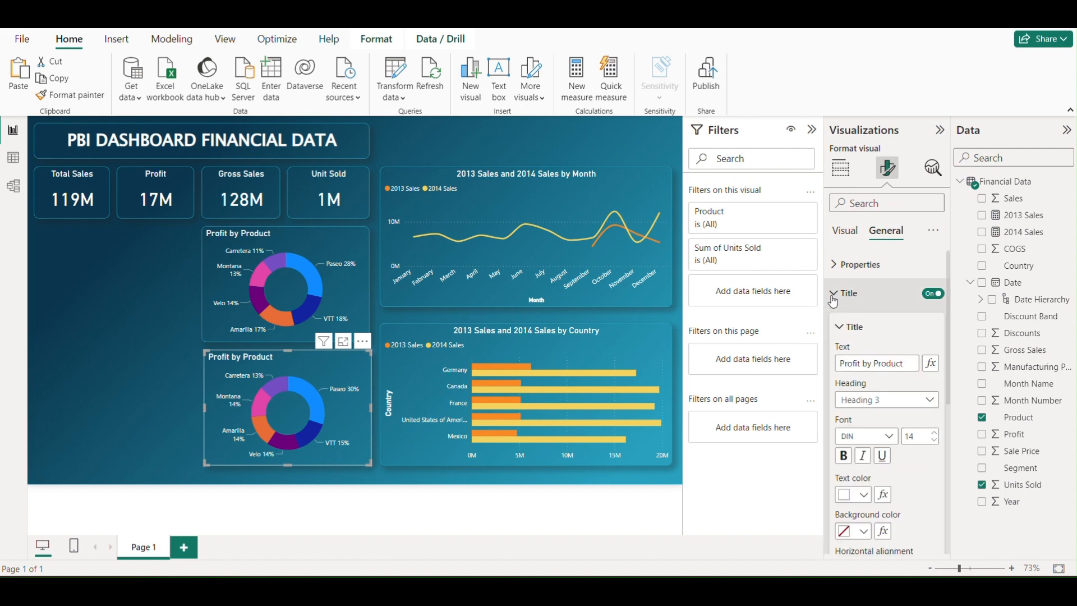
click(898, 362)
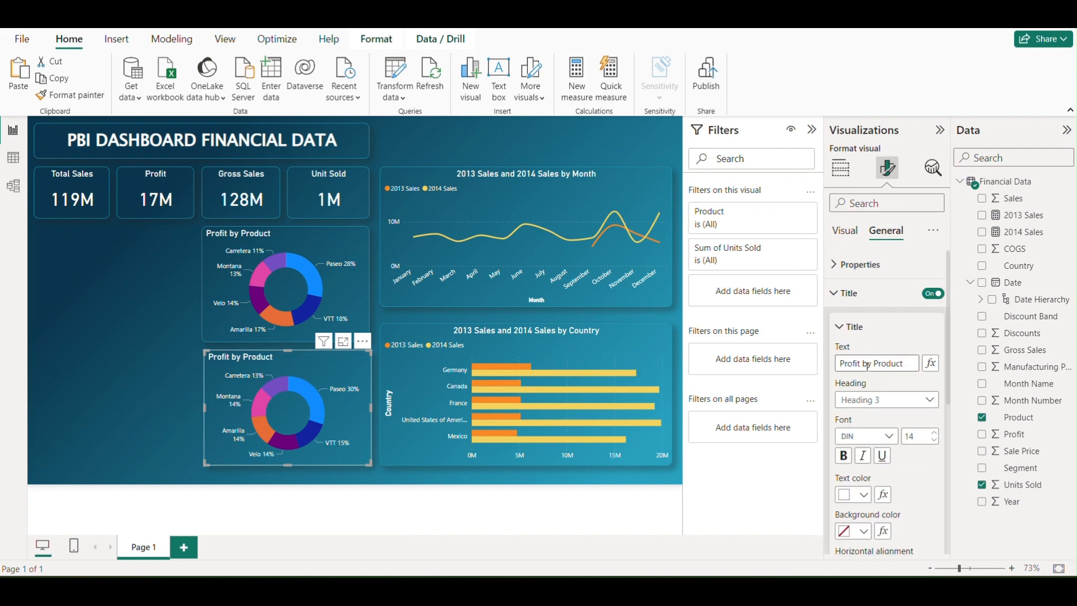
click(870, 364)
click(858, 363)
key(Right)
key(BackSpace)
key(BackSpace)
key(BackSpace)
key(BackSpace)
key(BackSpace)
key(BackSpace)
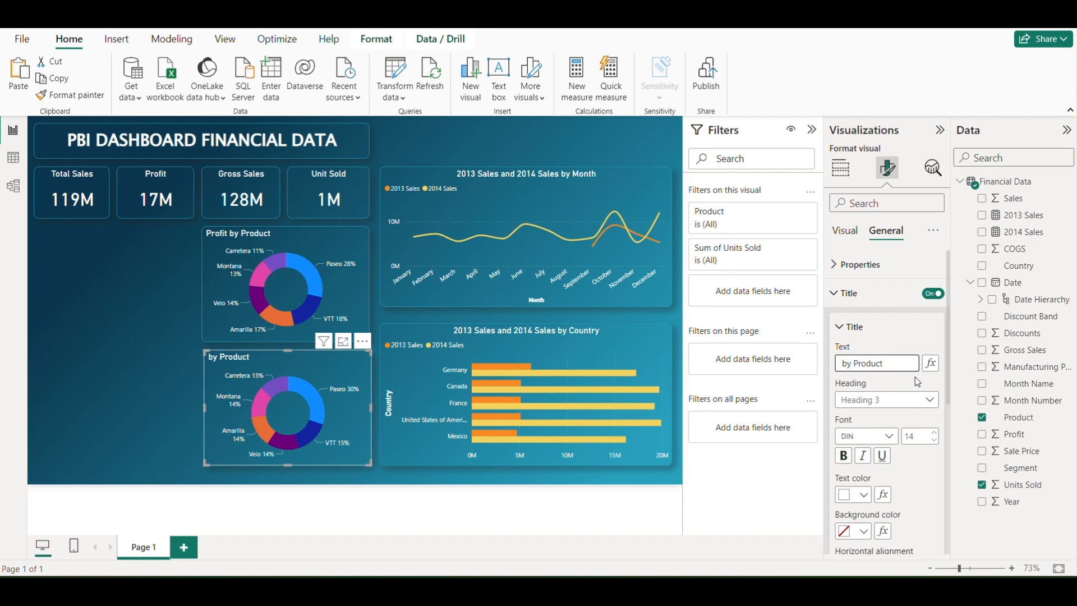
text(Units)
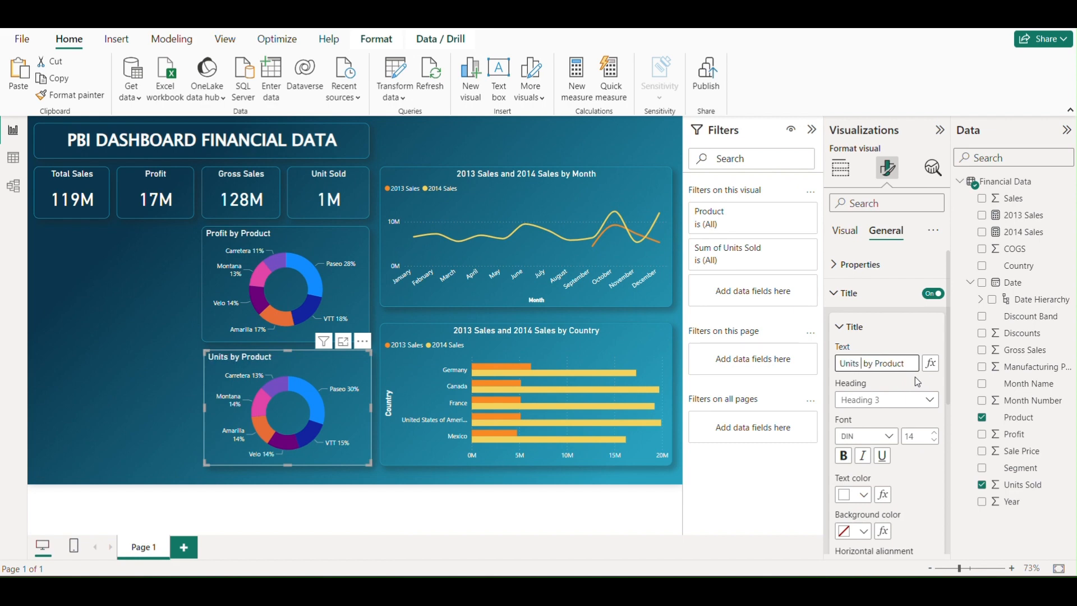
text( Sold)
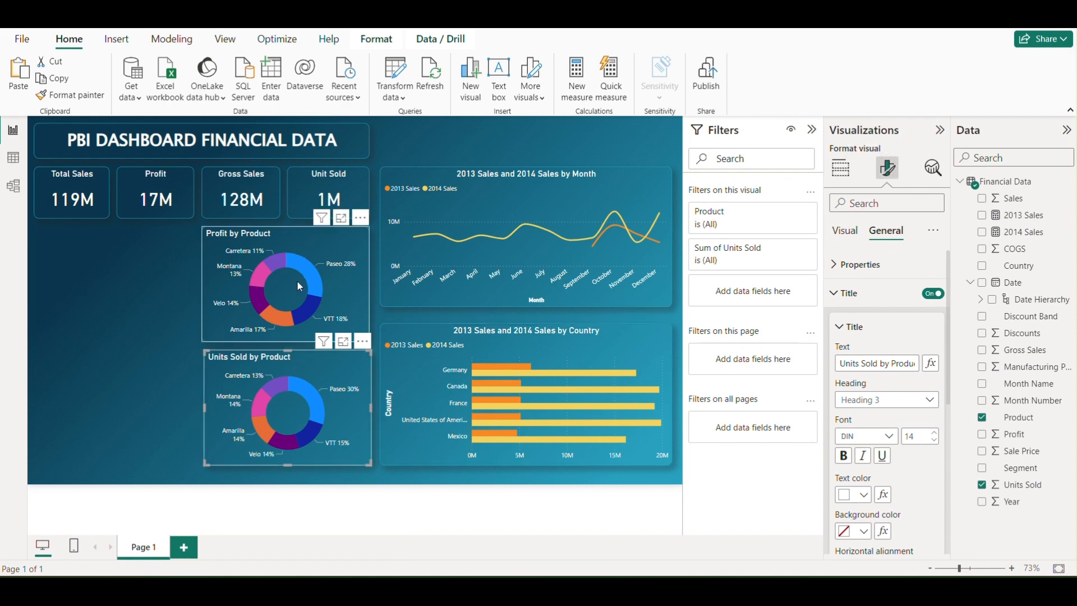
Add a clustered bar chart beside the Profit by Product donut, widened to fill the gap, with Segment on the Y-axis and Profit on the X-axis
mouse_move(334, 272)
click(163, 298)
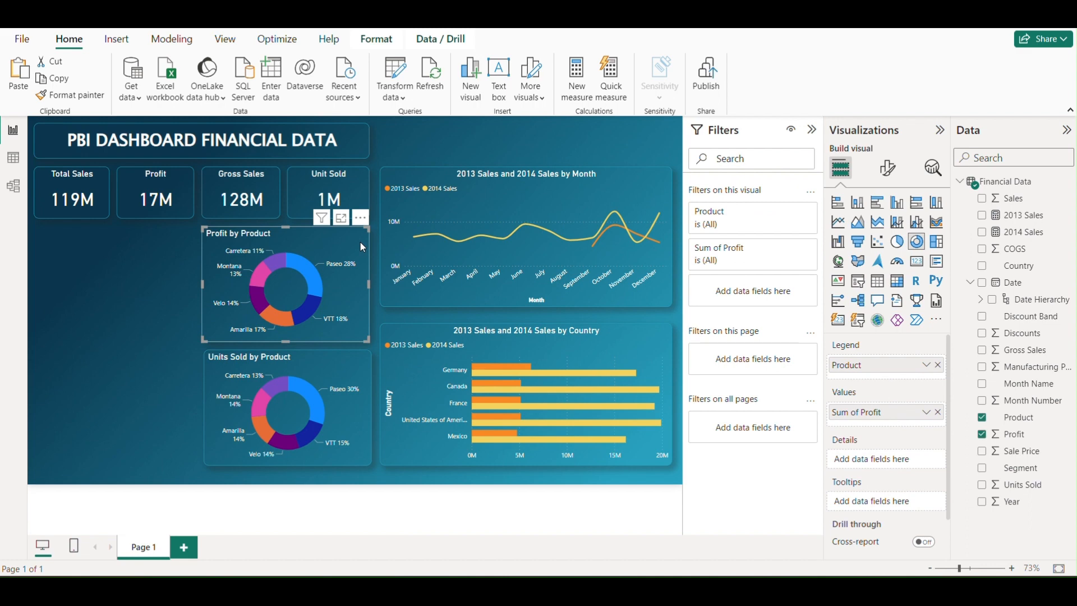
click(161, 271)
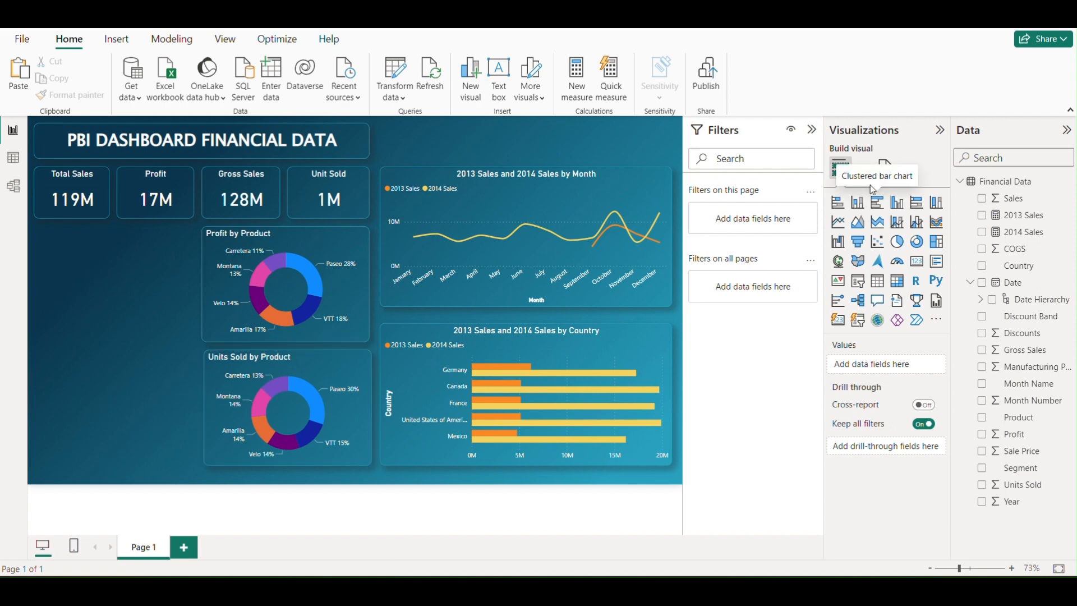
click(876, 201)
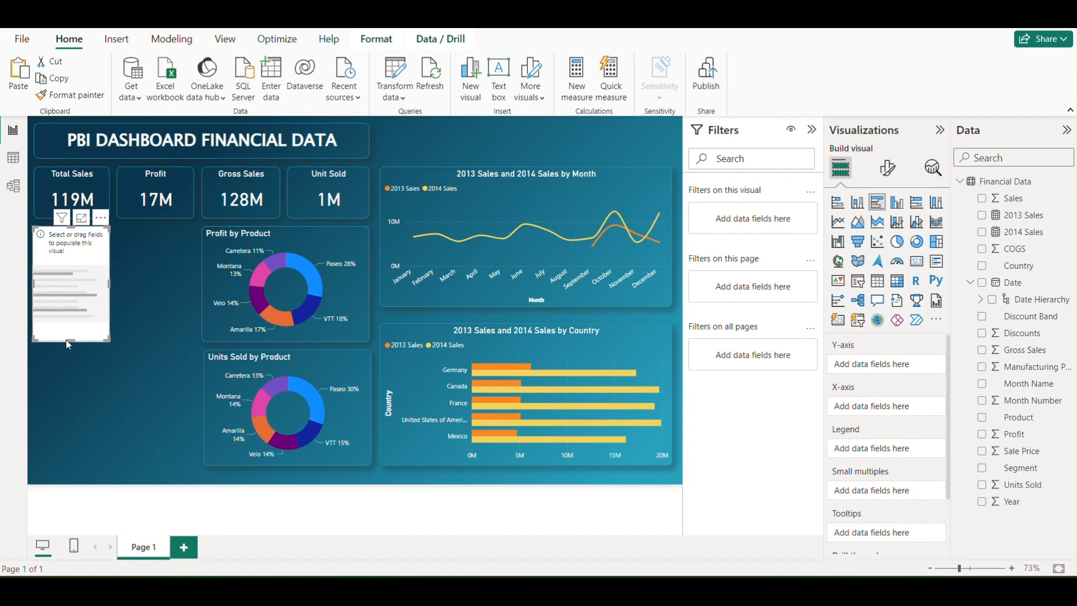
drag(111, 339, 190, 352)
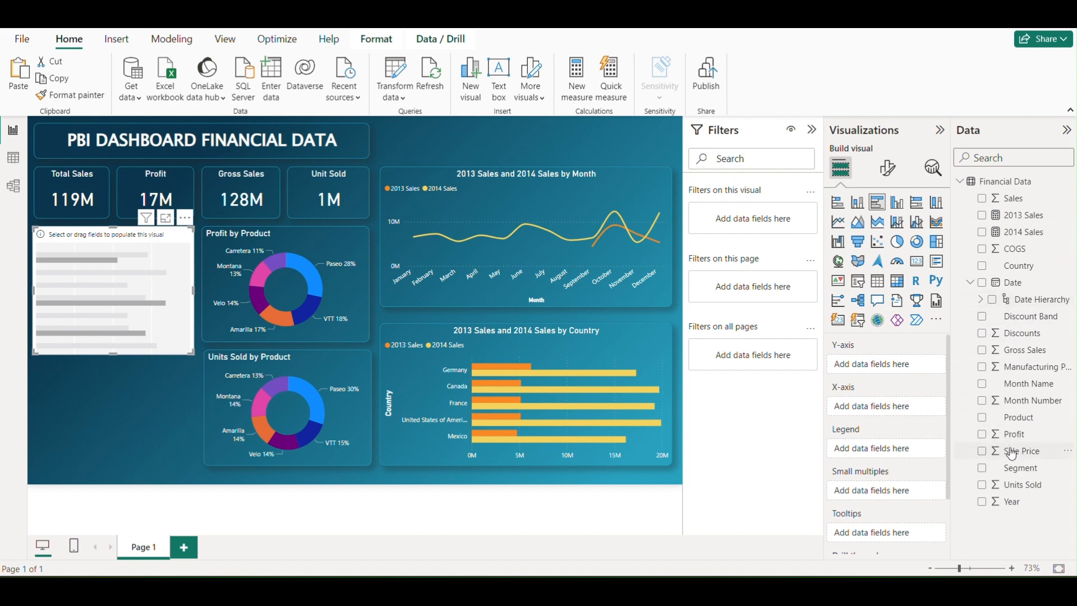
drag(1028, 472, 903, 365)
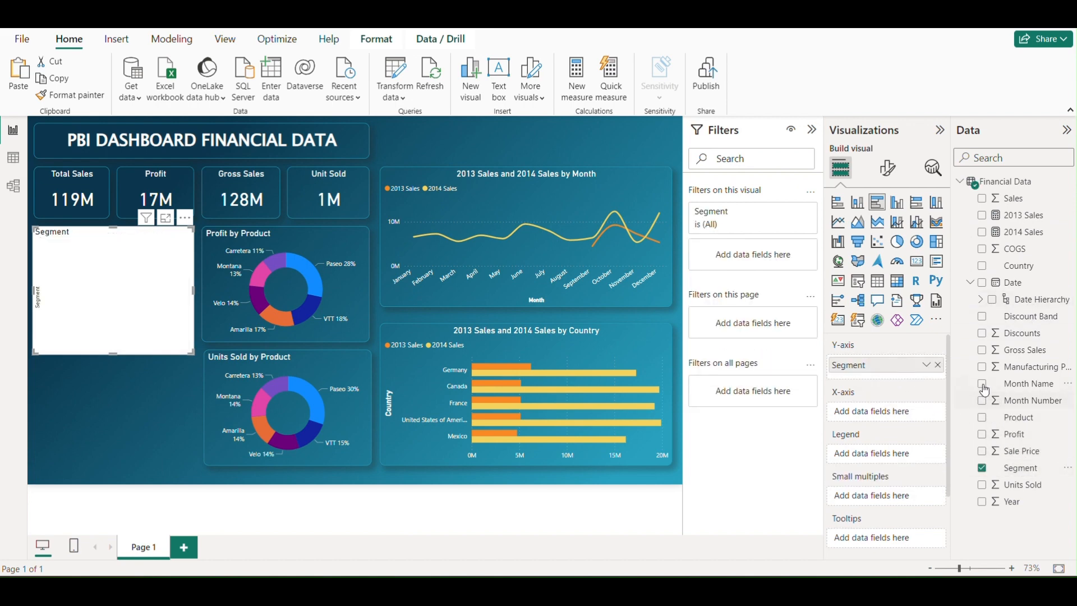
drag(1016, 436, 900, 418)
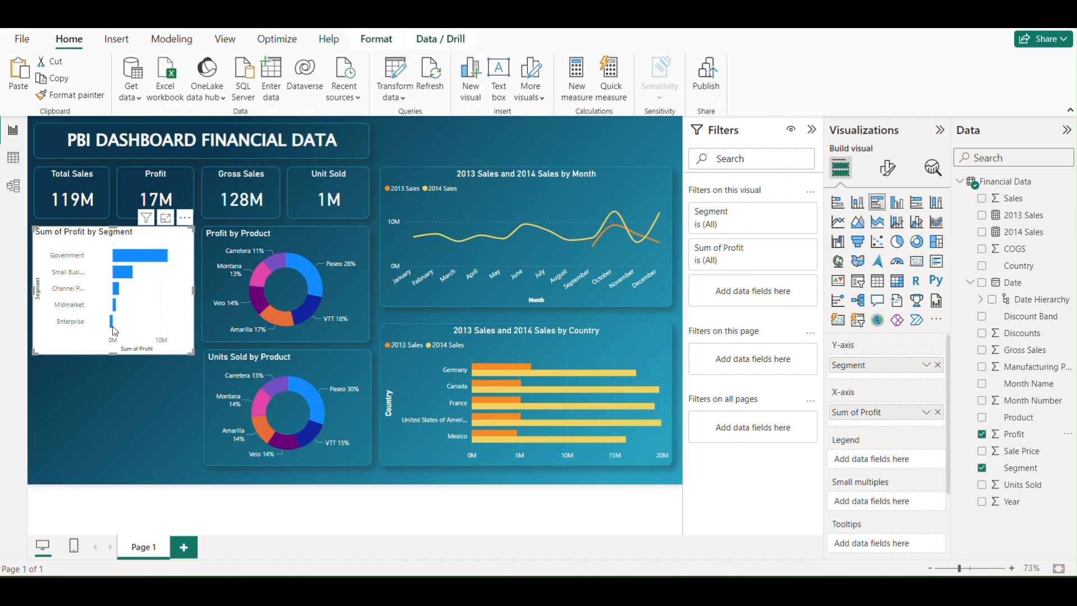
Copy the Profit by Product donut's formatting onto the new segment bar chart with Format painter
mouse_move(114, 327)
click(330, 237)
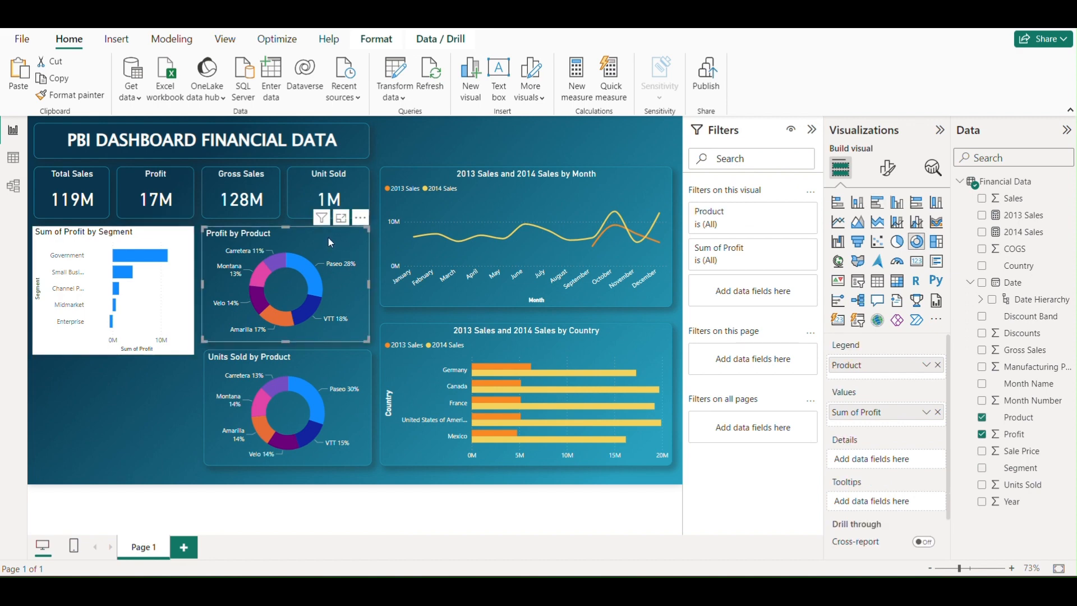
click(98, 96)
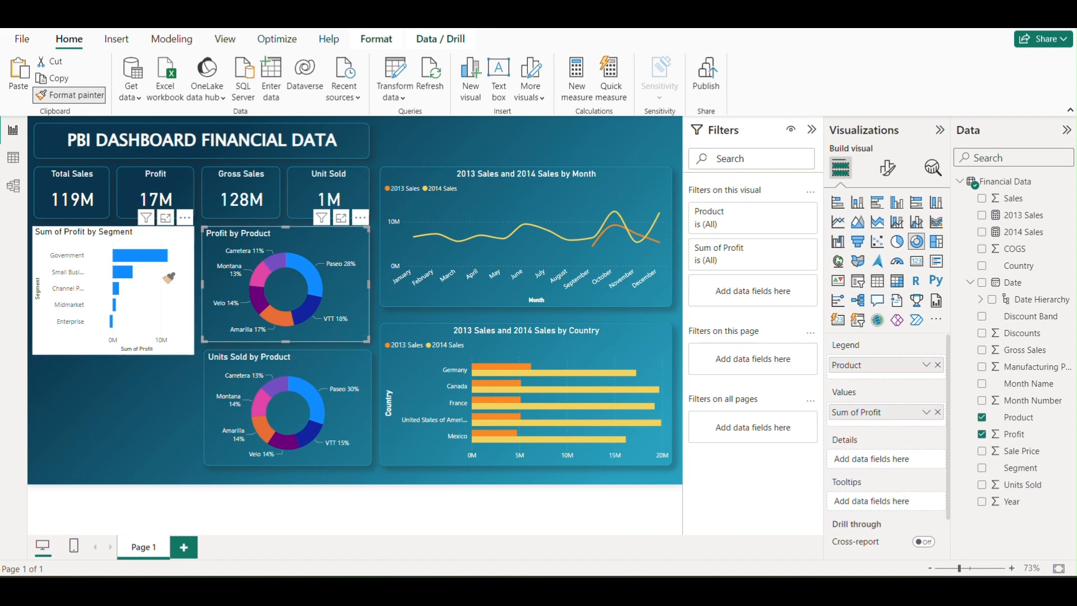
click(163, 277)
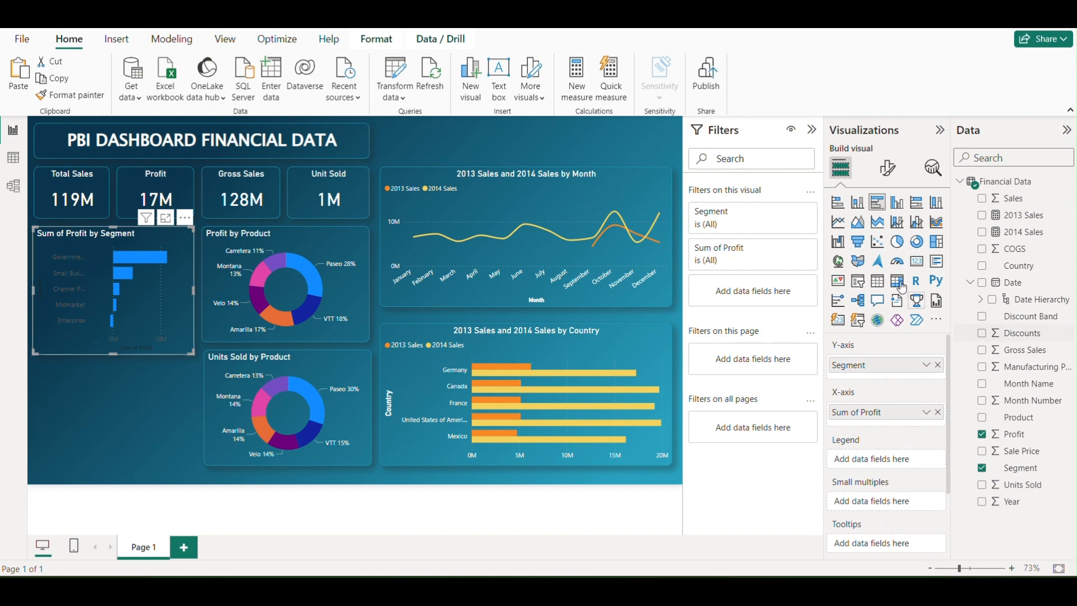
Set the Y-axis value color of the segment bar chart to white
click(887, 167)
click(836, 264)
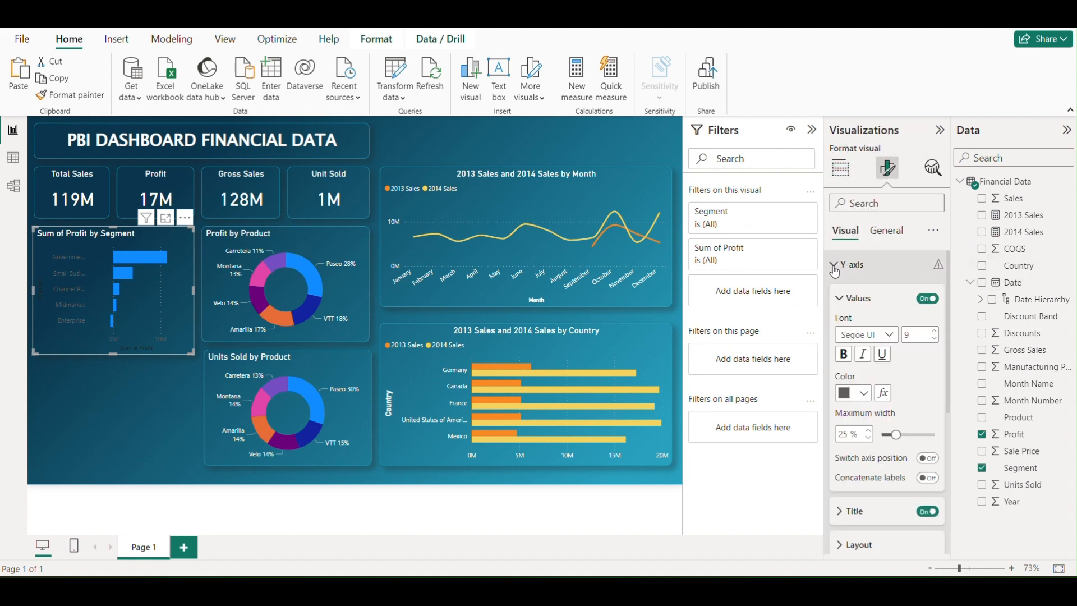
click(863, 392)
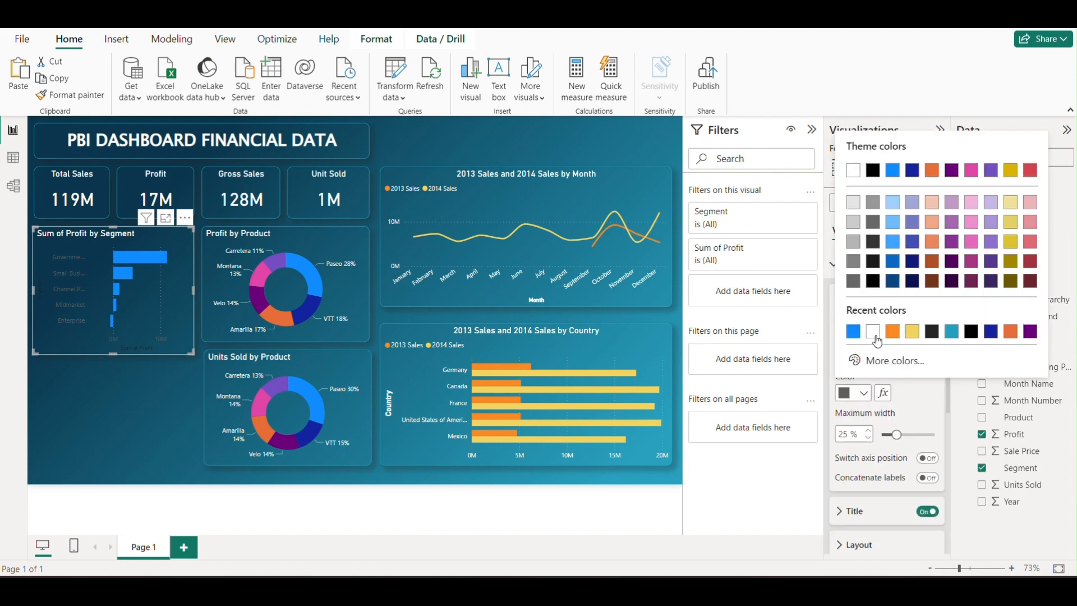
click(853, 170)
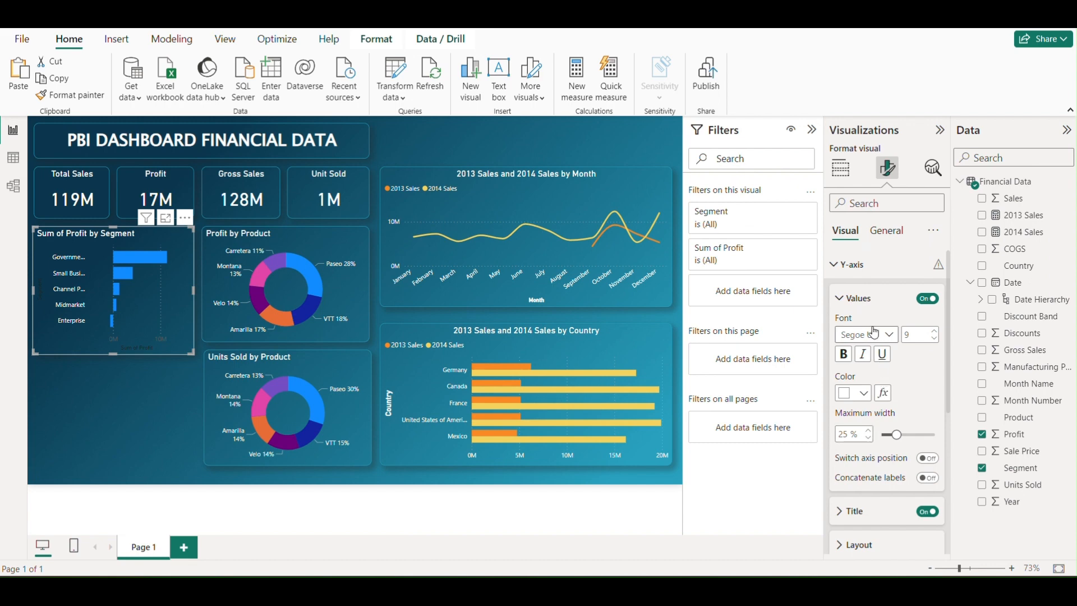
Set the X-axis value color of the segment bar chart to white
click(836, 265)
click(838, 297)
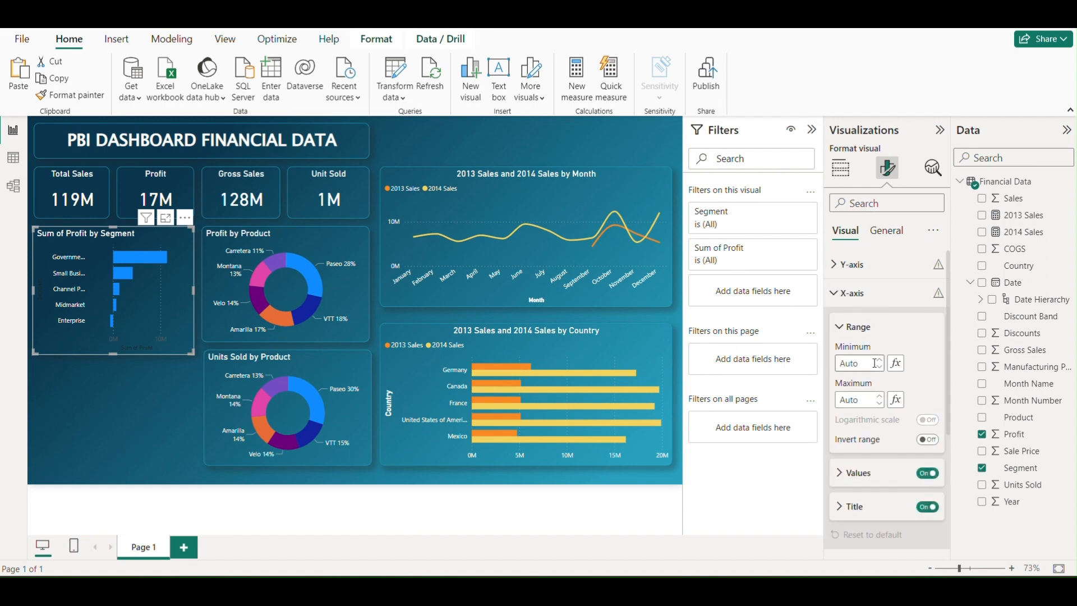
click(840, 477)
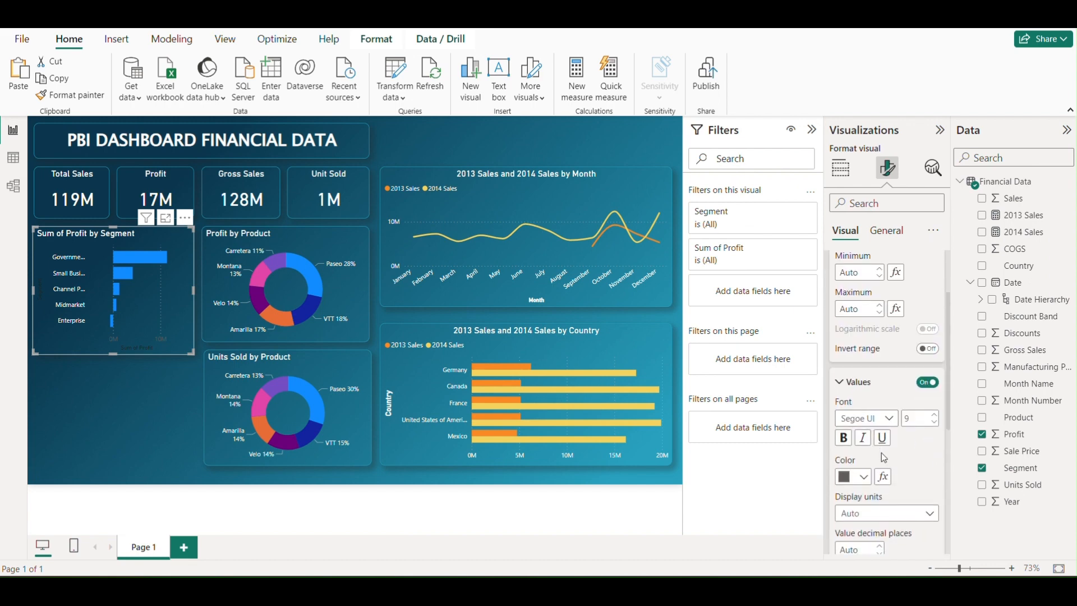
scroll(880, 452, down, 1)
click(863, 430)
click(853, 371)
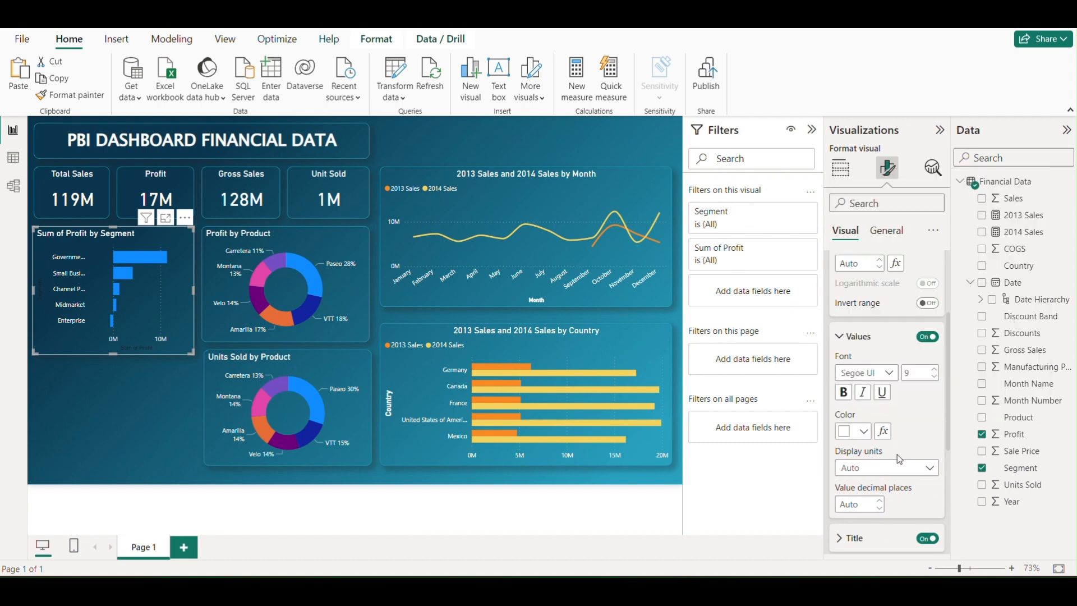
Turn off the segment bar chart's X-axis title and deselect the chart
scroll(897, 454, down, 3)
click(928, 401)
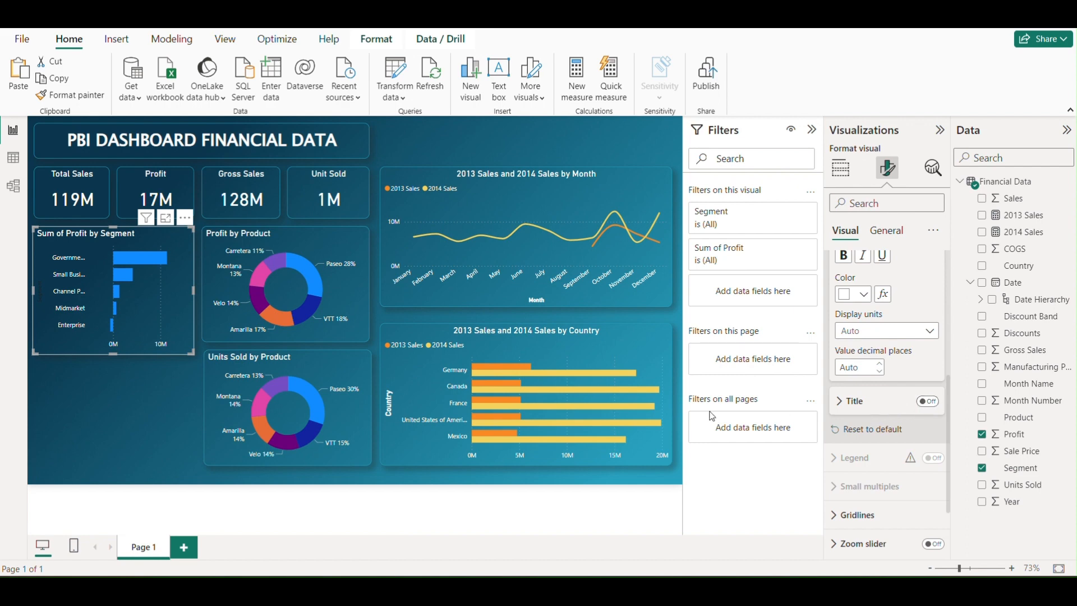
click(170, 378)
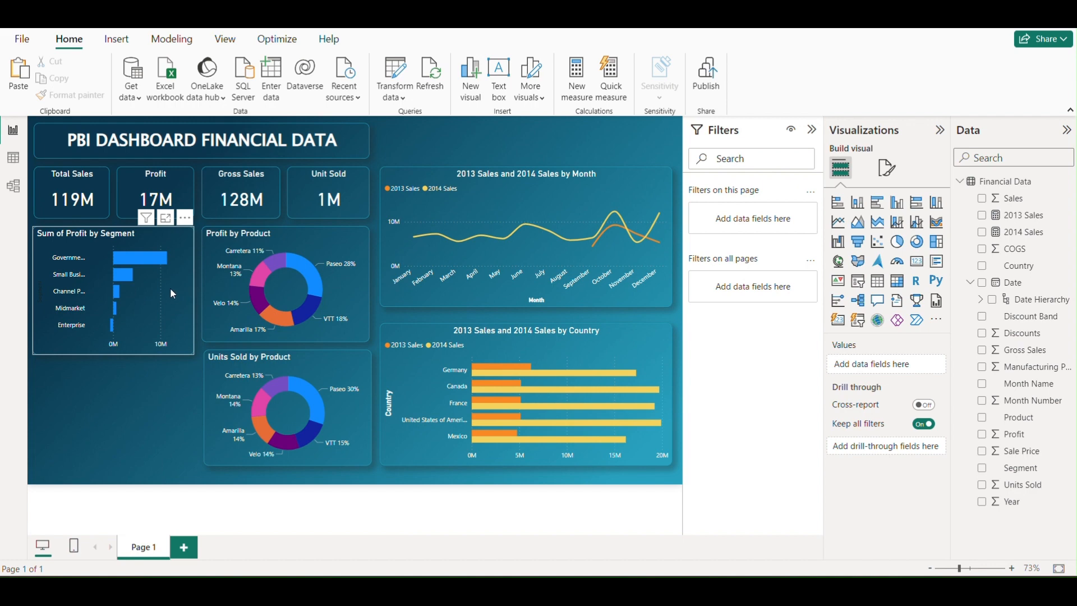
Start rules-based conditional formatting of the bar color in the Profit by Segment chart, based on Sum of Profit
click(149, 325)
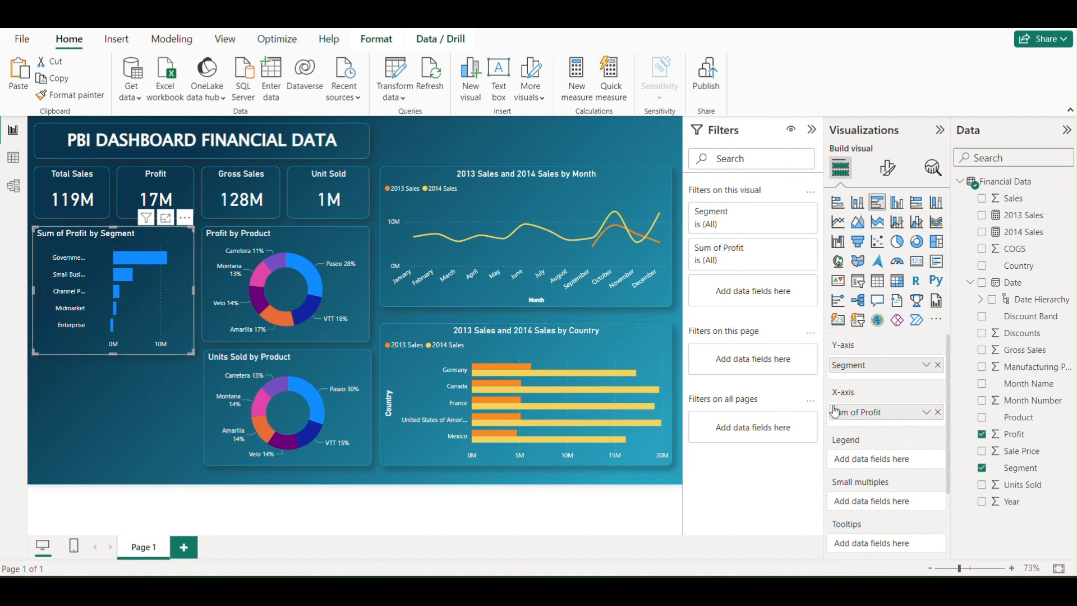
click(895, 169)
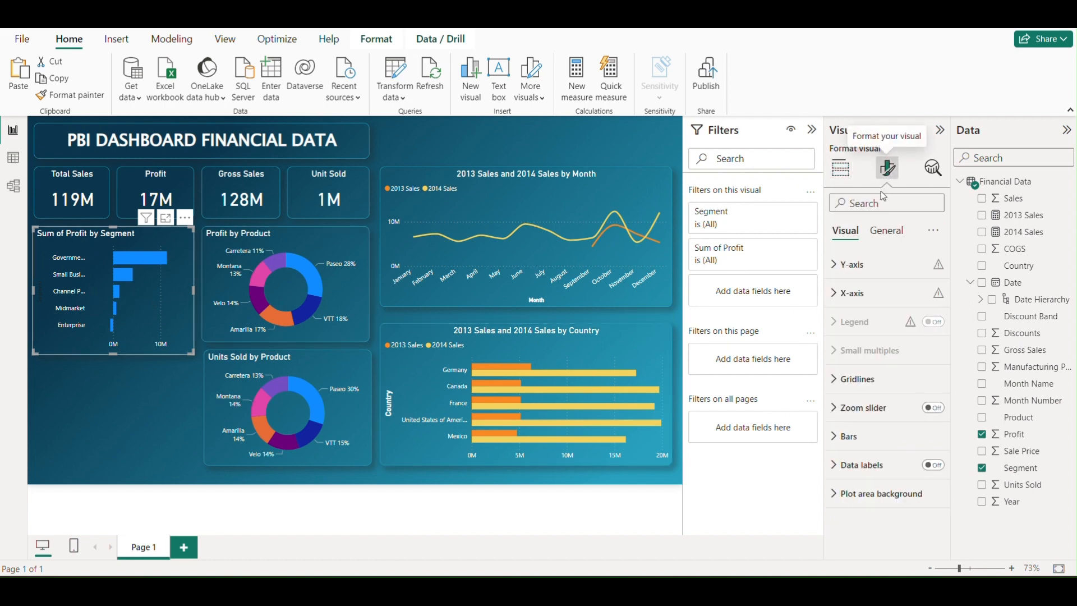
click(872, 434)
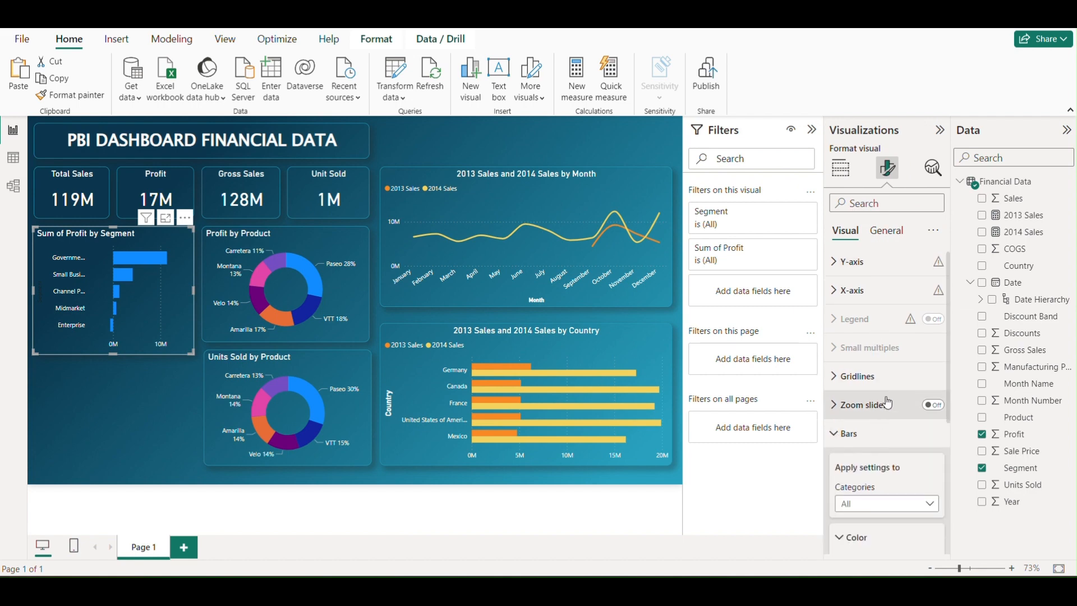
scroll(885, 396, down, 3)
scroll(886, 396, down, 3)
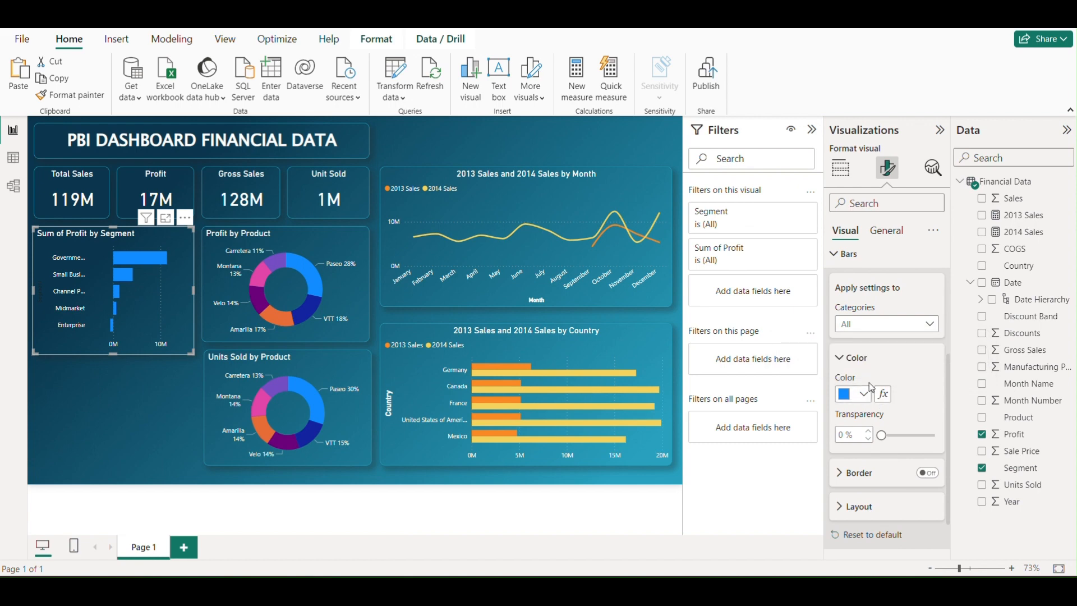
click(883, 395)
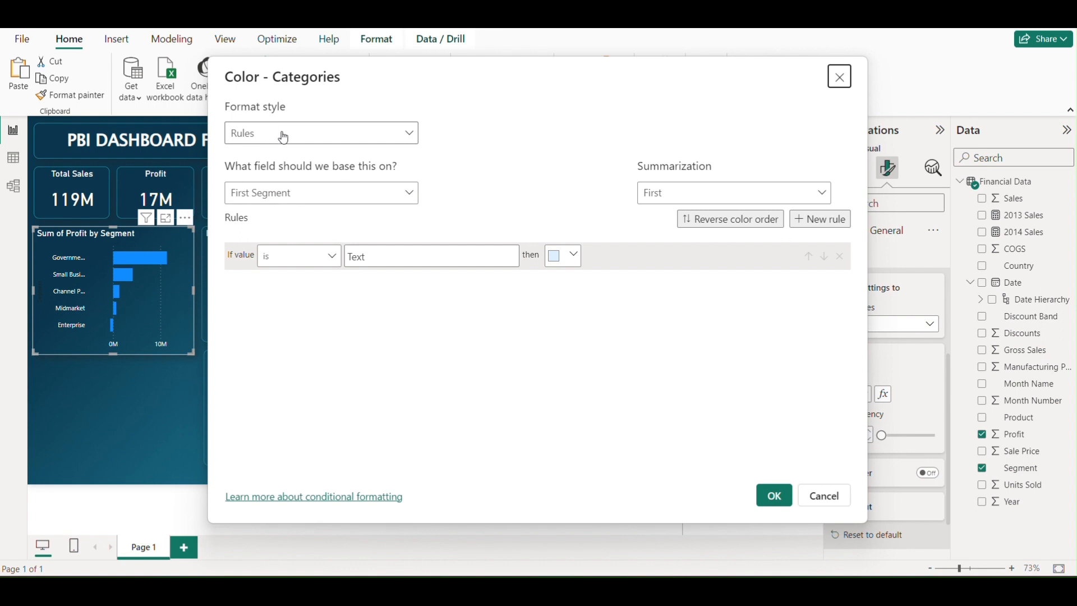
click(318, 196)
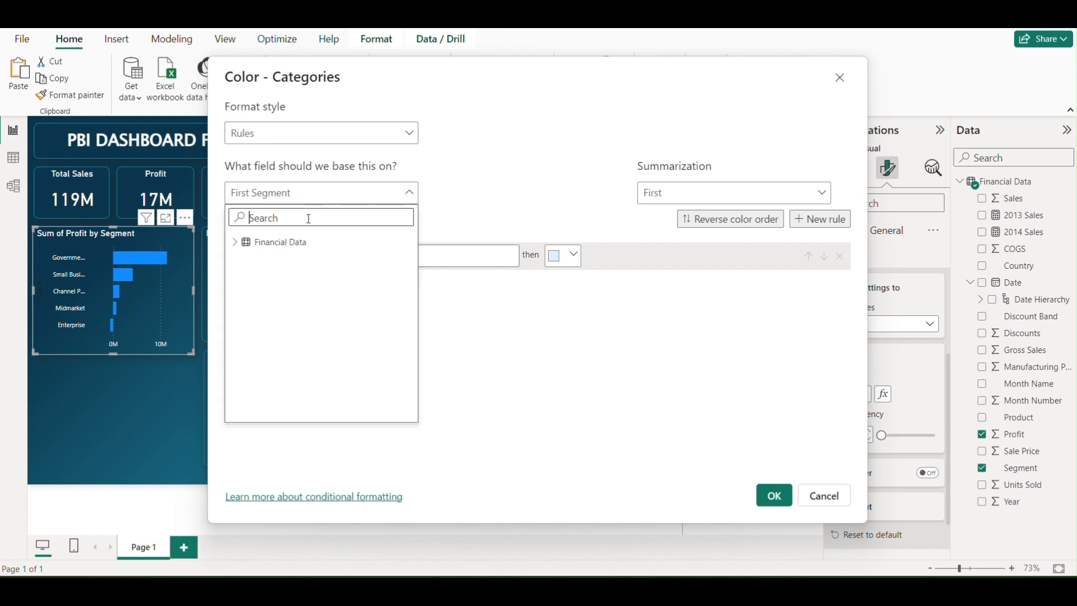
click(240, 246)
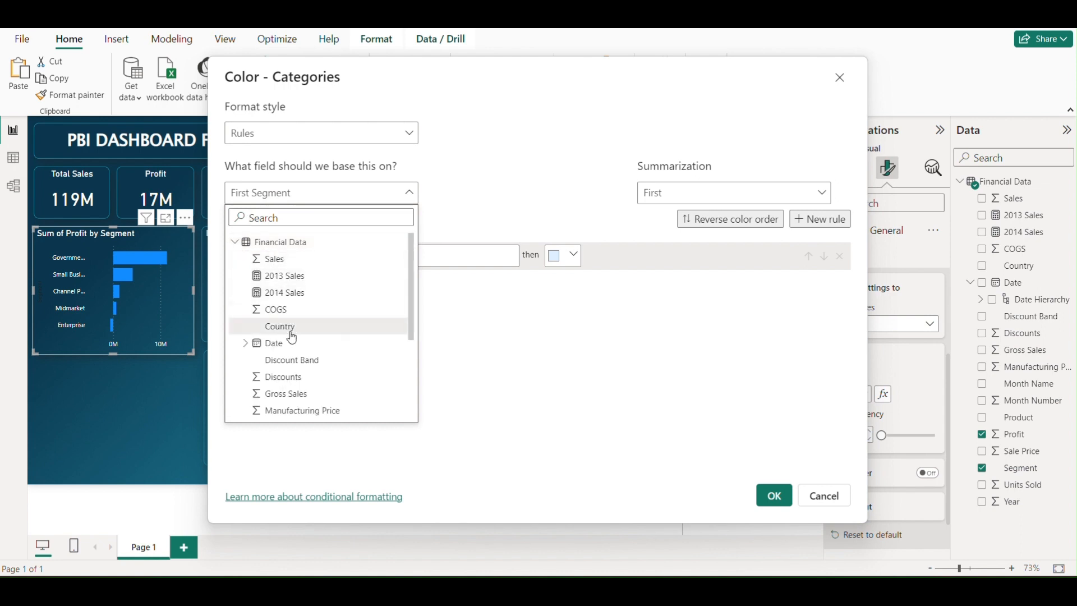
scroll(291, 342, down, 3)
click(282, 367)
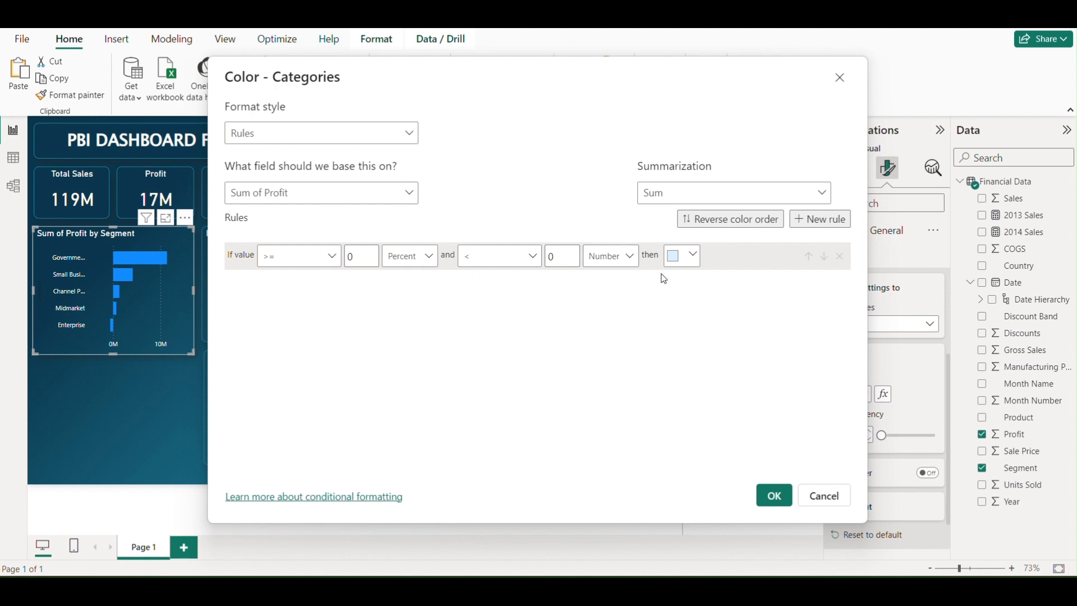
Set the rule's color to red for values >= 0 percent and < 0 number, and apply the conditional formatting
click(695, 258)
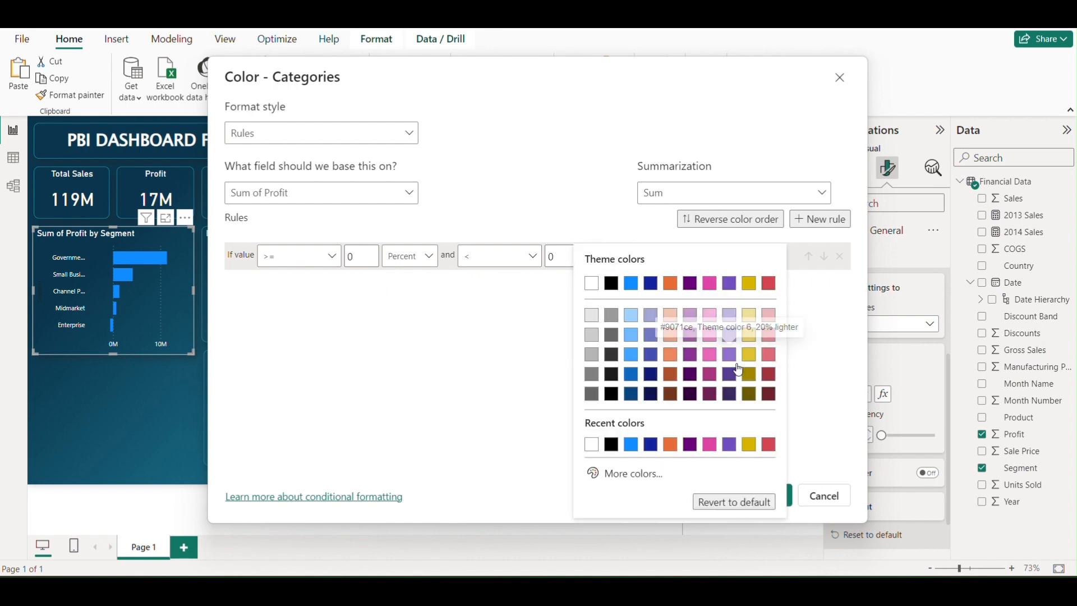
click(768, 445)
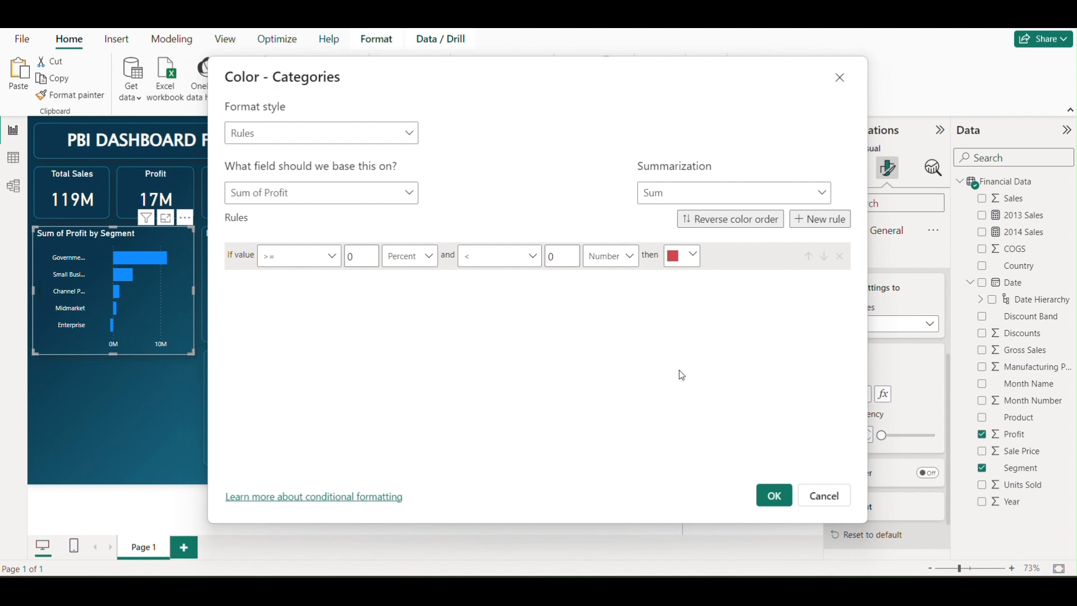
click(771, 496)
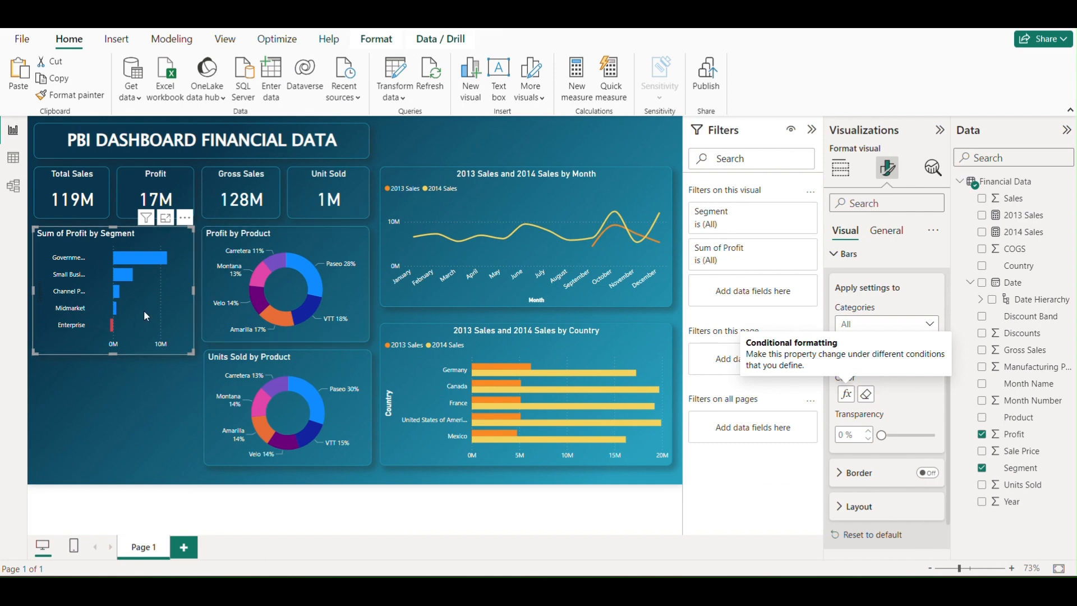
Insert a clustered bar chart and place it just below the Profit by Segment chart
click(840, 168)
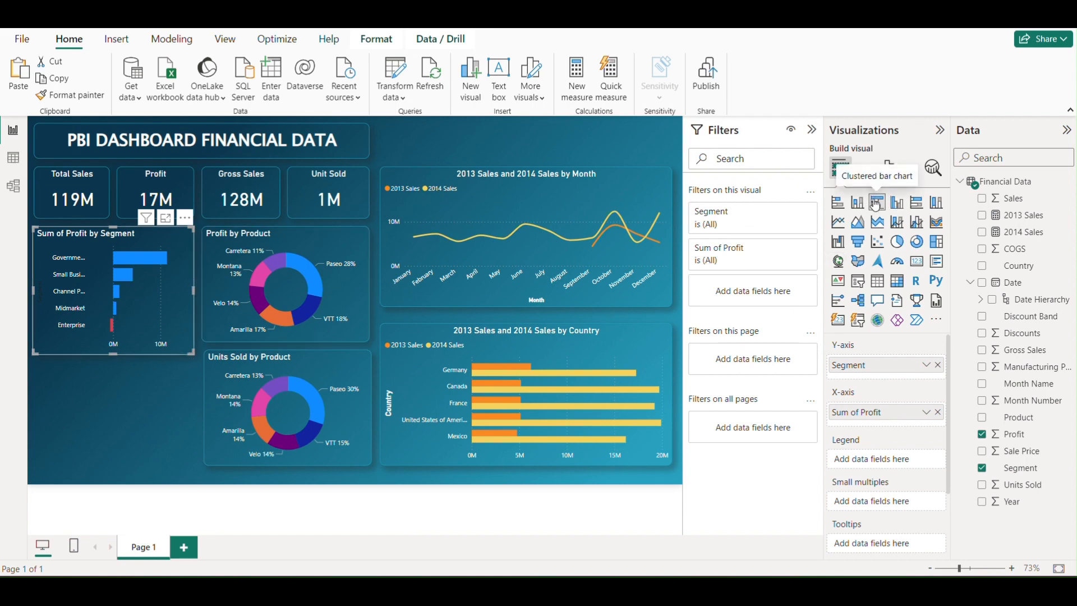
click(188, 419)
click(876, 204)
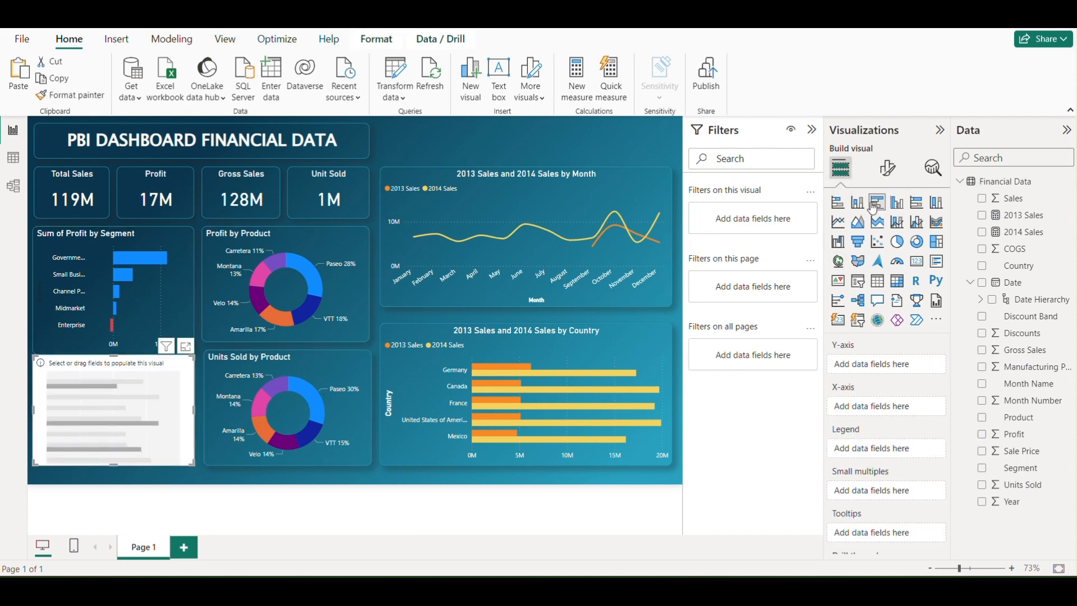
drag(183, 401, 180, 409)
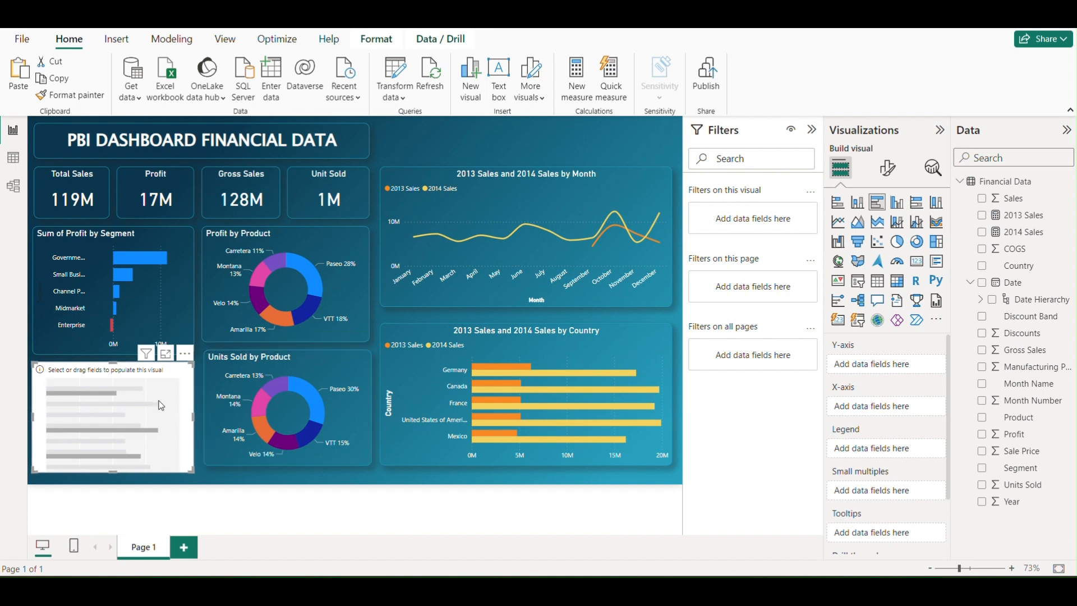
drag(161, 408, 161, 412)
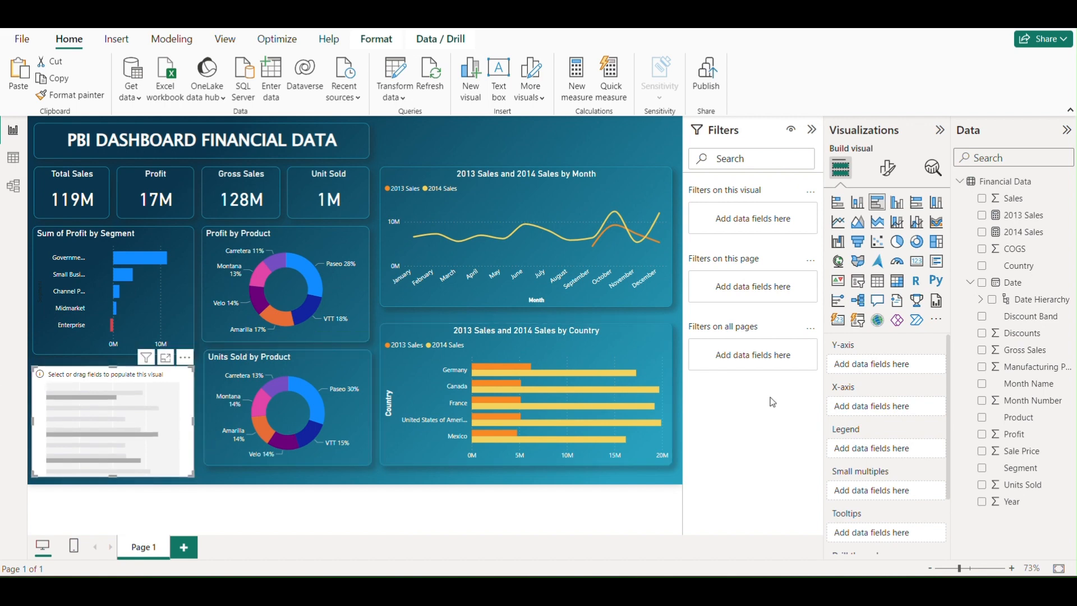
Assign Segment to the Y-axis and Sales to the X-axis of the new bar chart
drag(1012, 468, 899, 367)
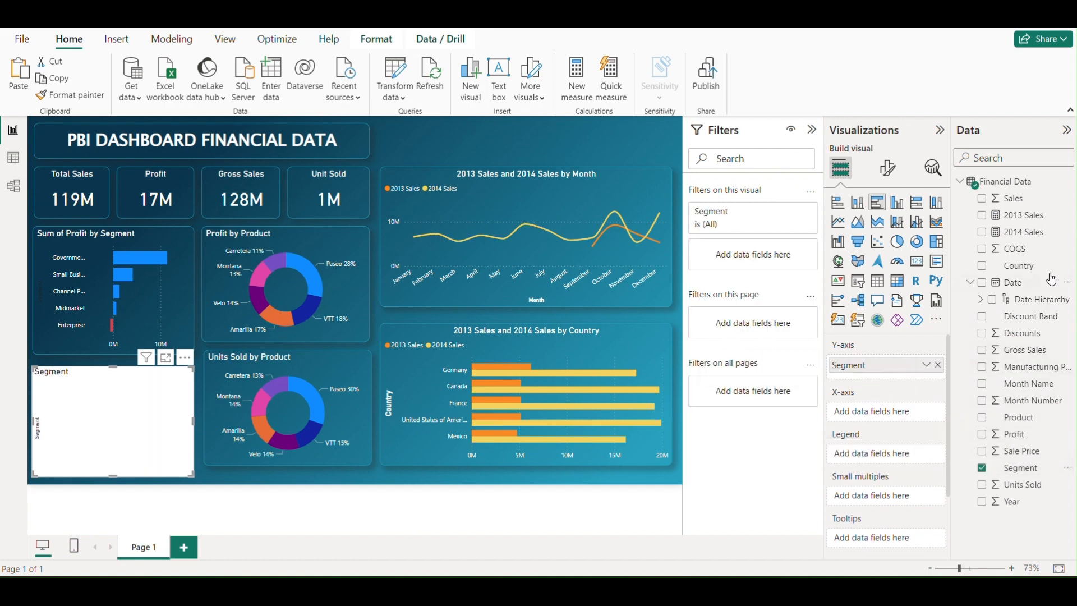
drag(1009, 200, 876, 408)
drag(1012, 199, 891, 412)
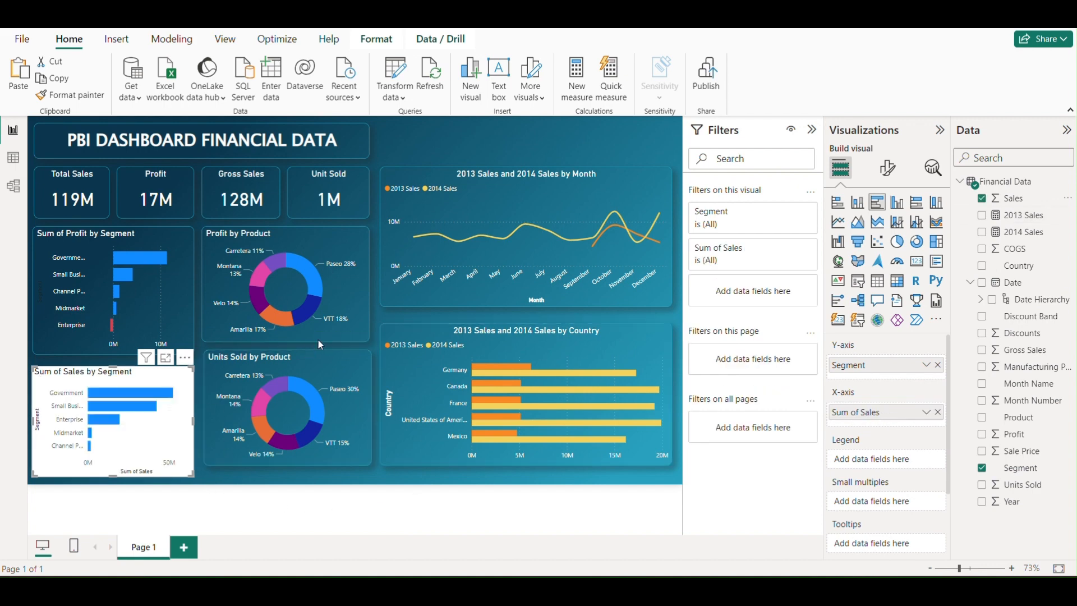
Copy the Profit by Product donut's formatting onto the Sales by Segment chart with Format painter and nudge the chart up
click(360, 259)
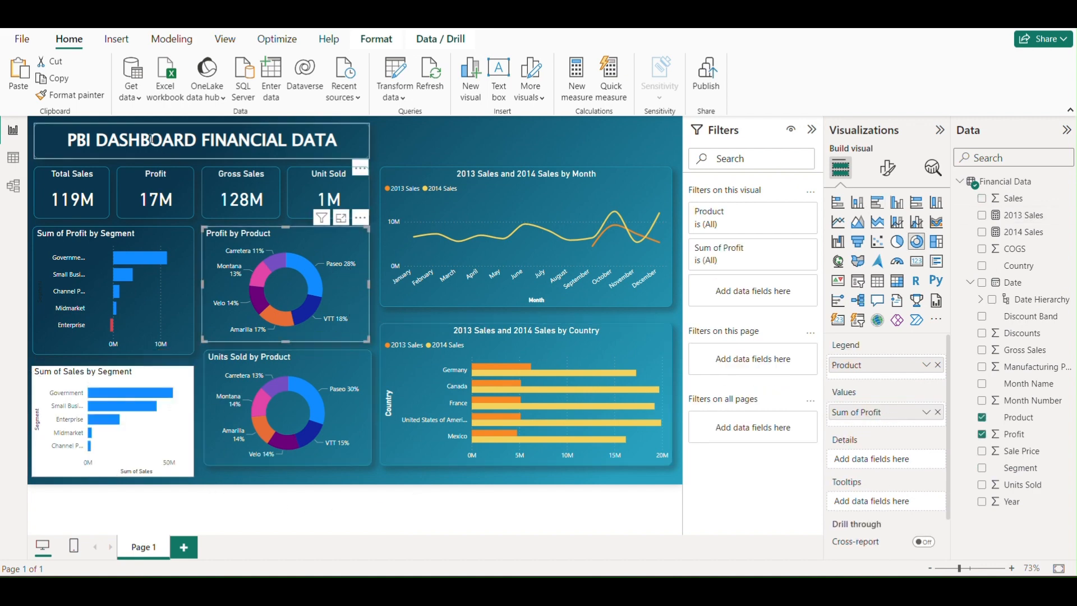
click(93, 102)
click(154, 421)
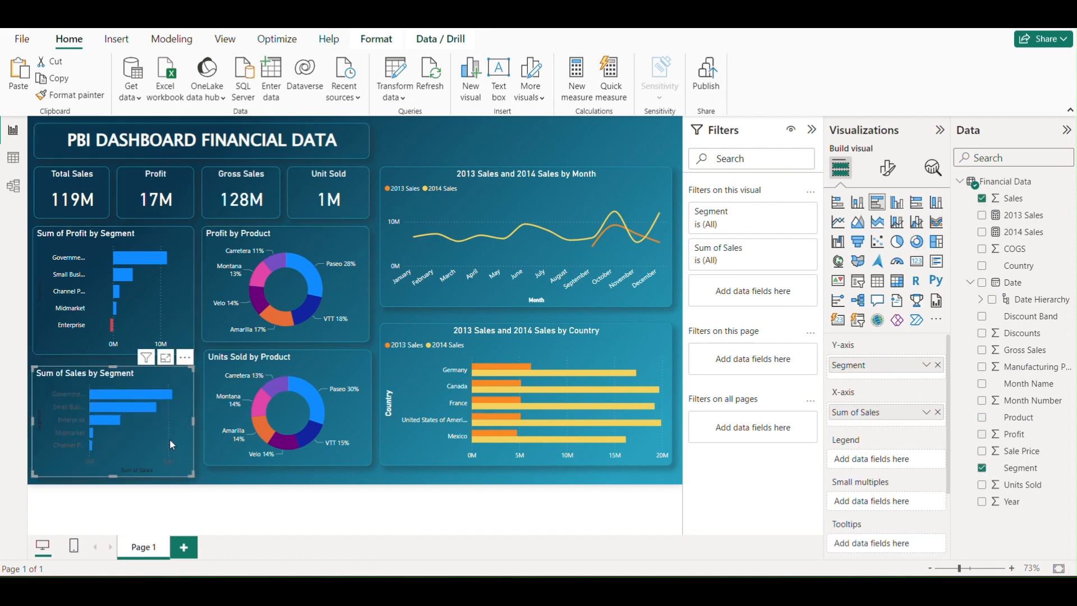
drag(169, 438, 170, 435)
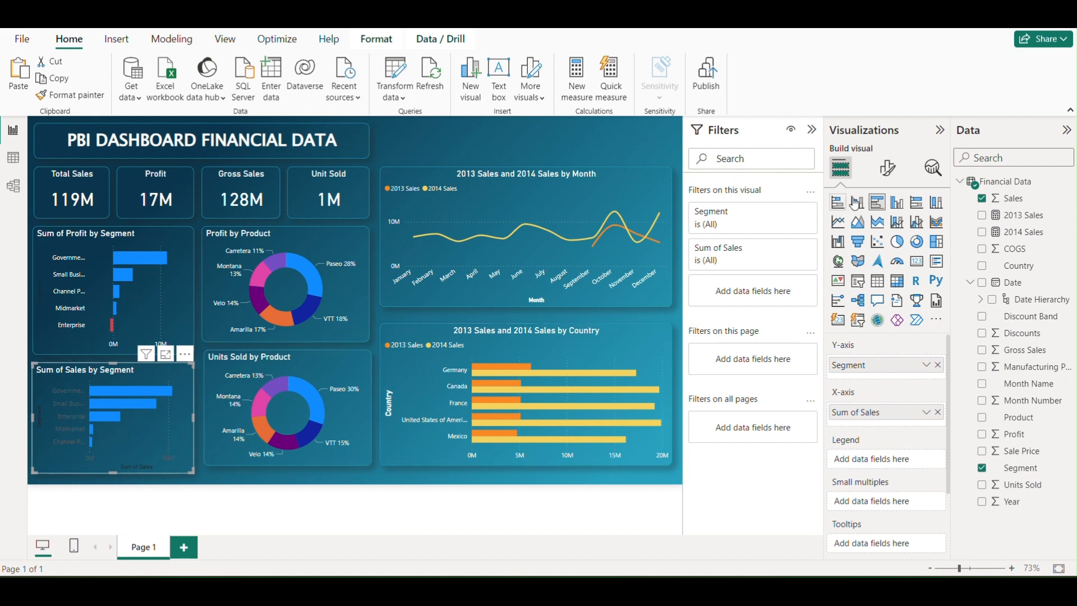
Set the Y-axis value color of the Sales by Segment chart to white
click(887, 169)
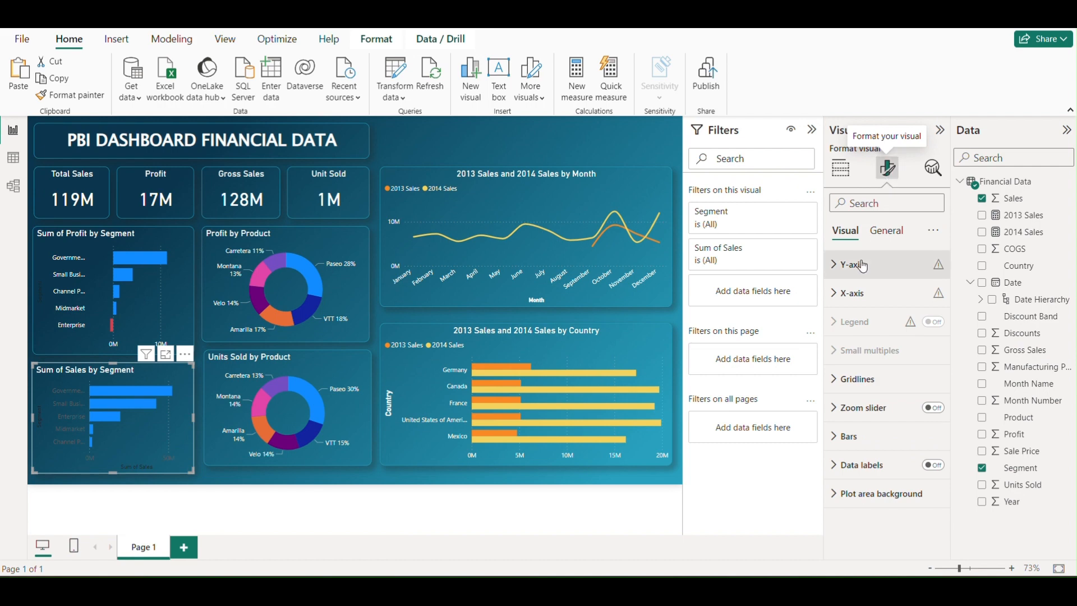
click(834, 273)
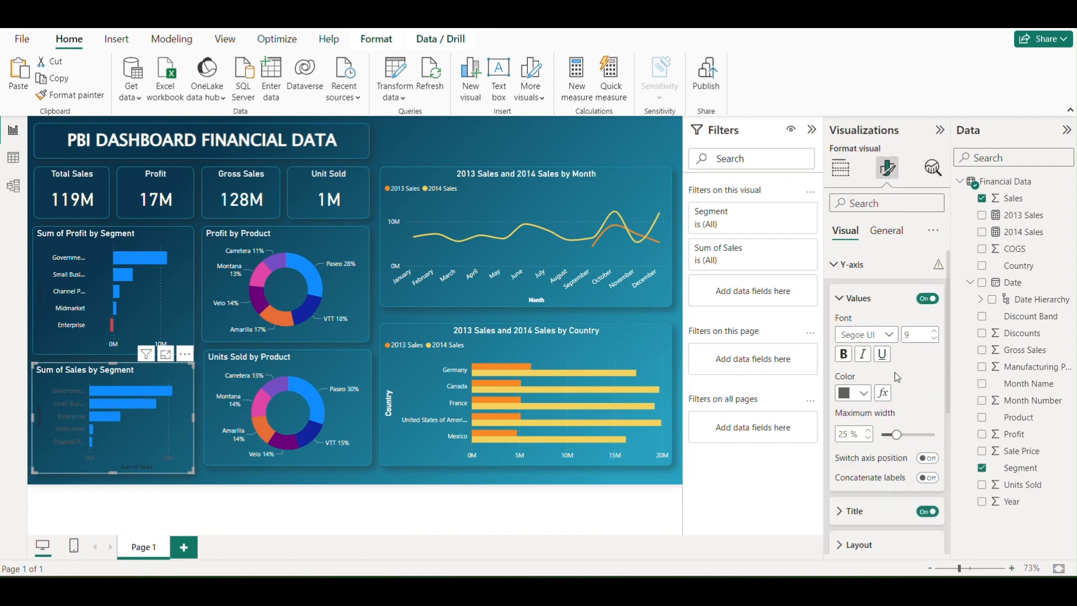
click(863, 393)
click(854, 336)
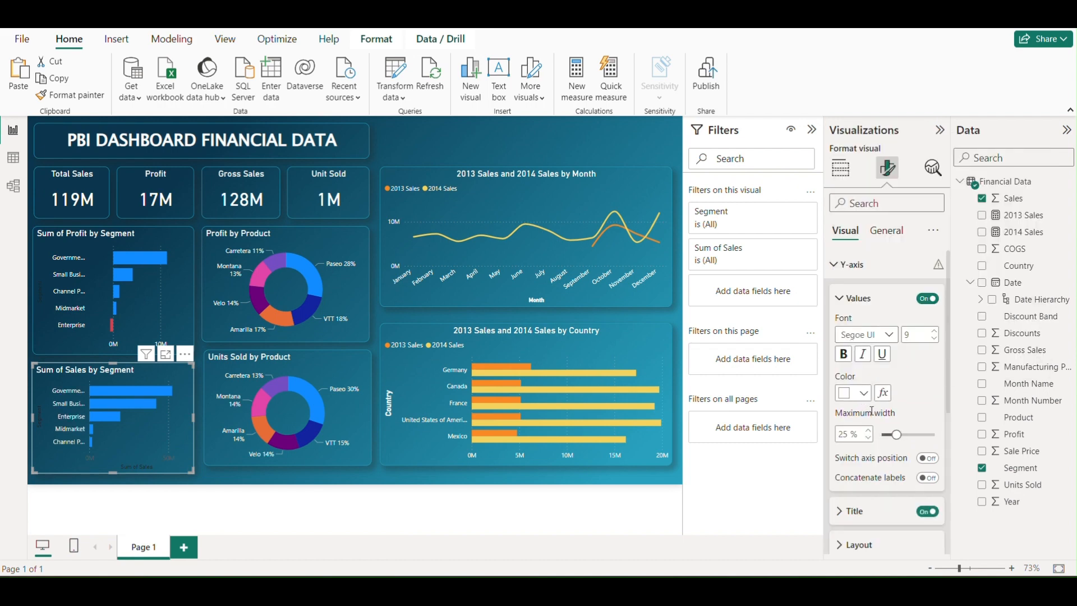
Set the Y-axis title color of the Sales by Segment chart to white
scroll(869, 418, down, 3)
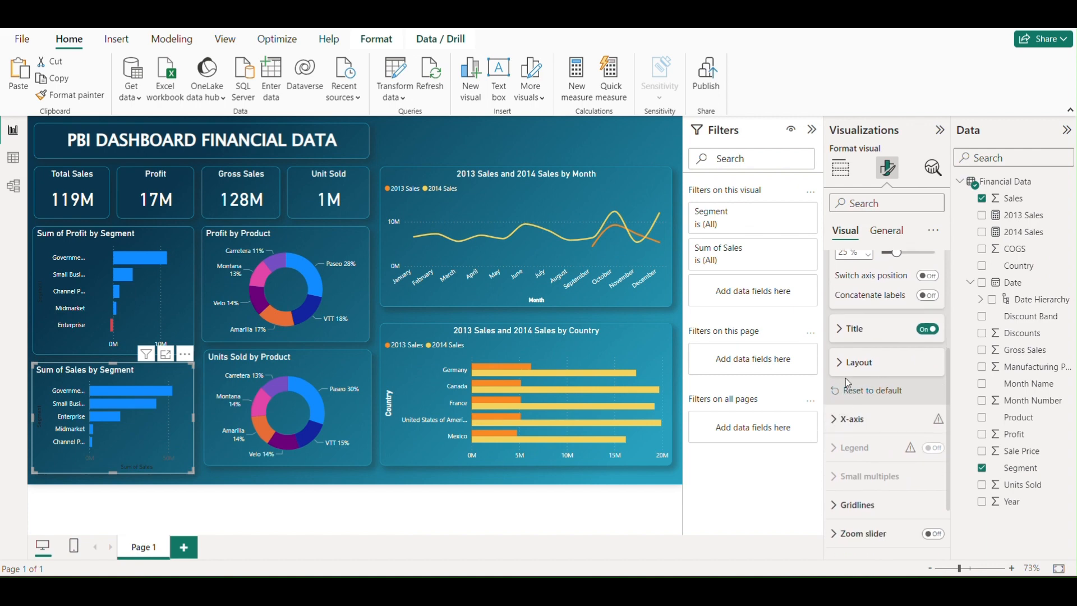
scroll(846, 380, down, 1)
scroll(848, 386, up, 2)
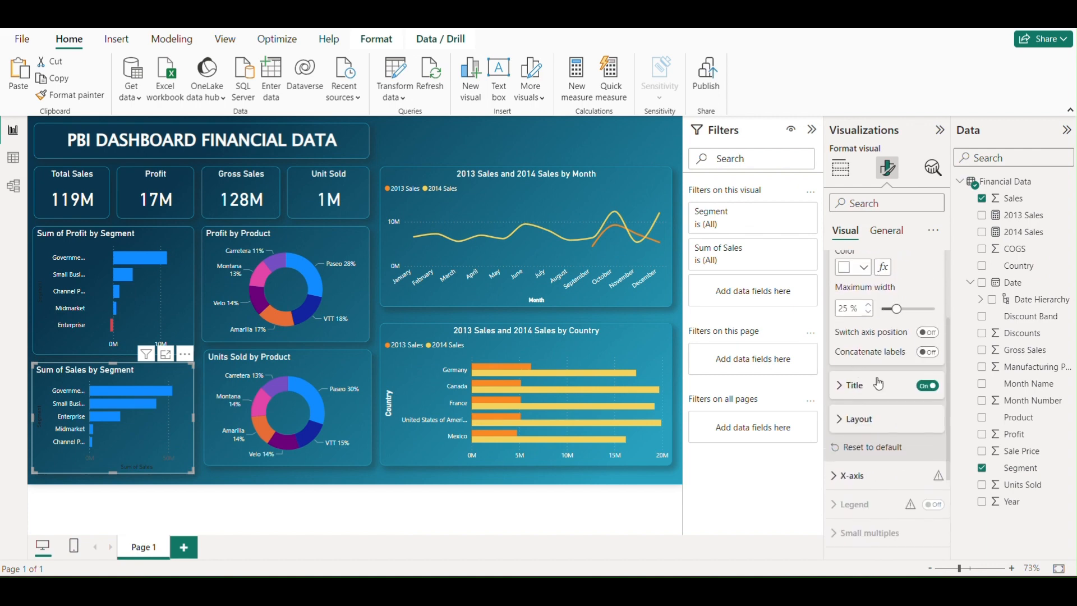
click(851, 387)
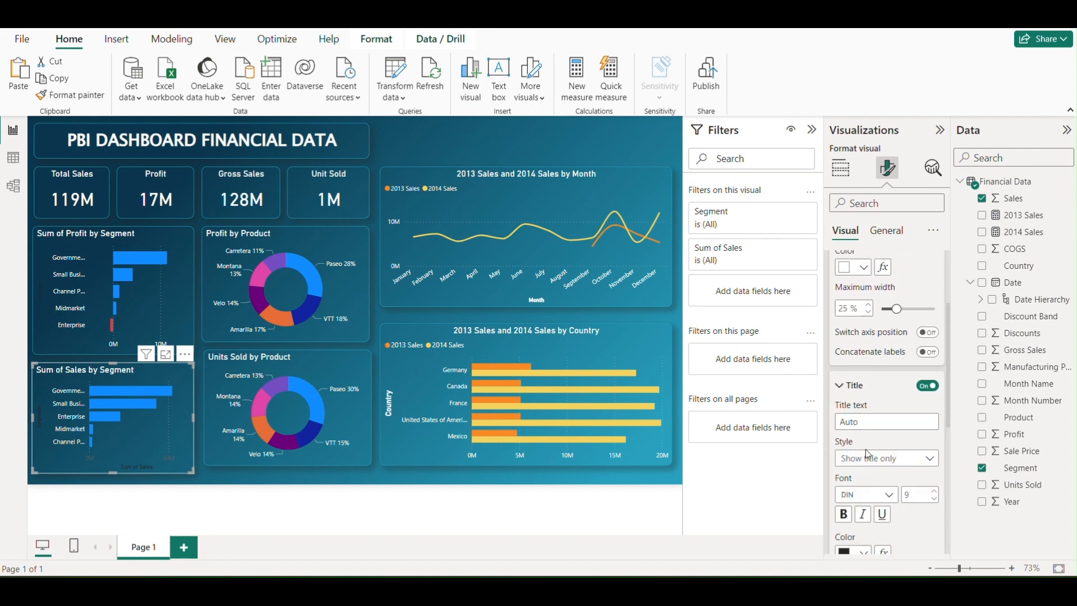
scroll(866, 449, down, 1)
click(861, 464)
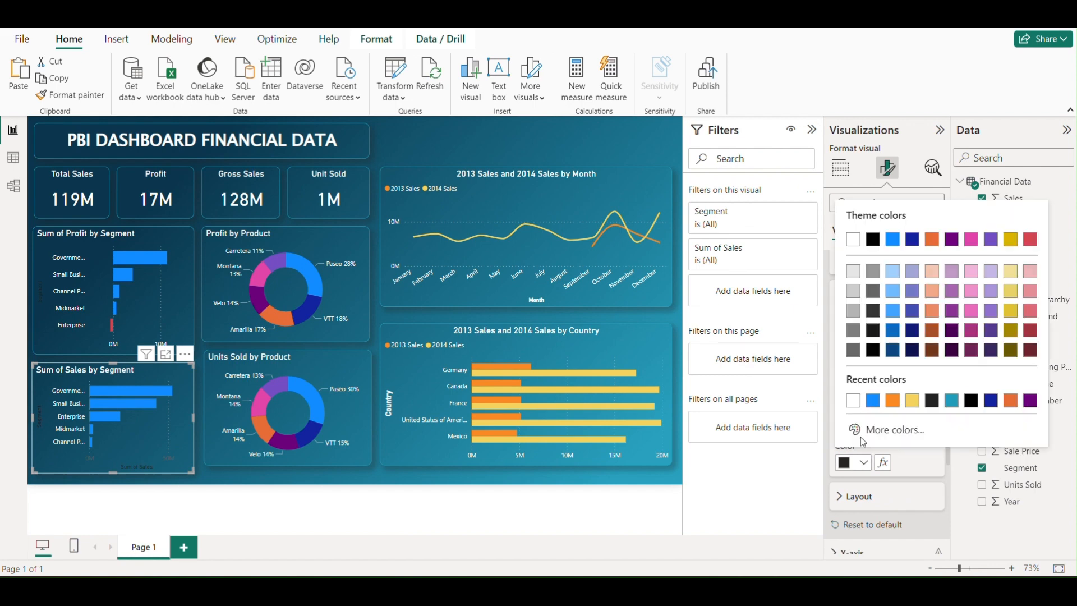
click(853, 400)
Set the X-axis value color of the Sales by Segment chart to white and turn off its X-axis title
scroll(858, 412, down, 2)
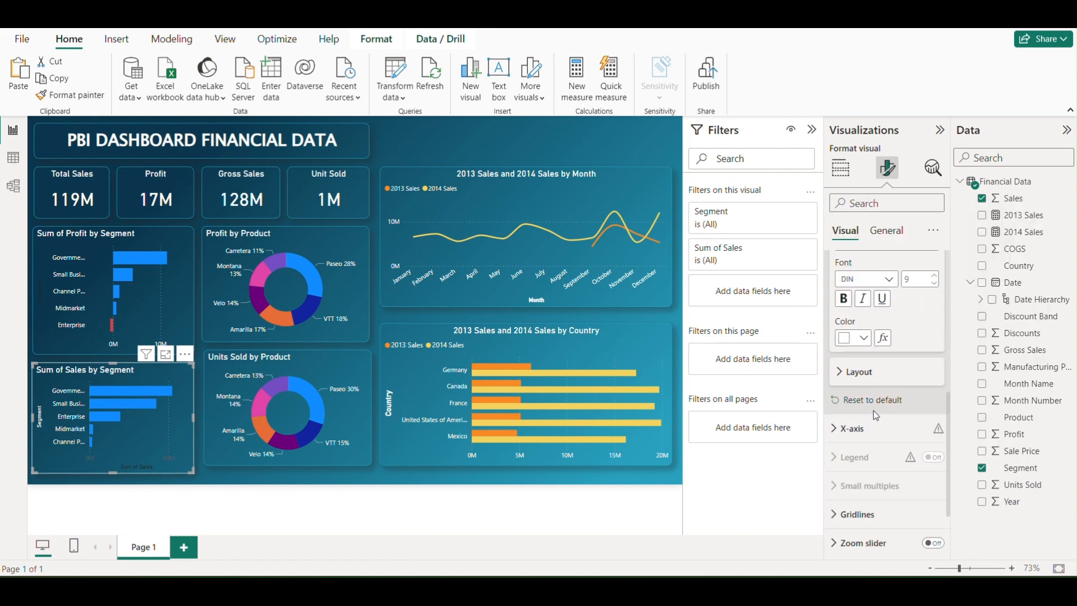
scroll(872, 412, down, 2)
click(863, 342)
scroll(889, 428, down, 2)
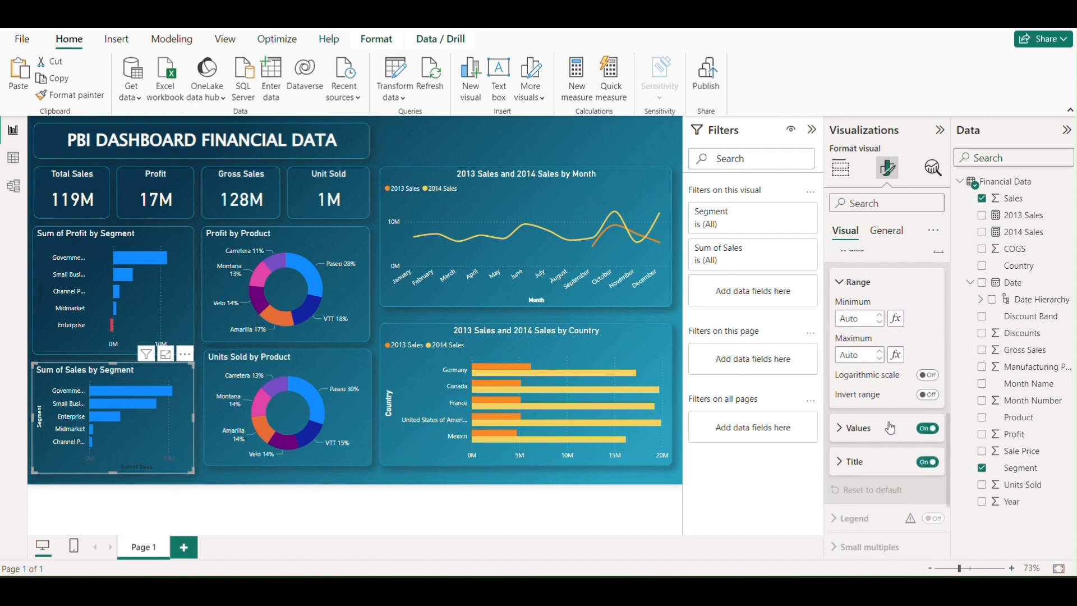
click(889, 428)
scroll(886, 426, down, 1)
click(862, 388)
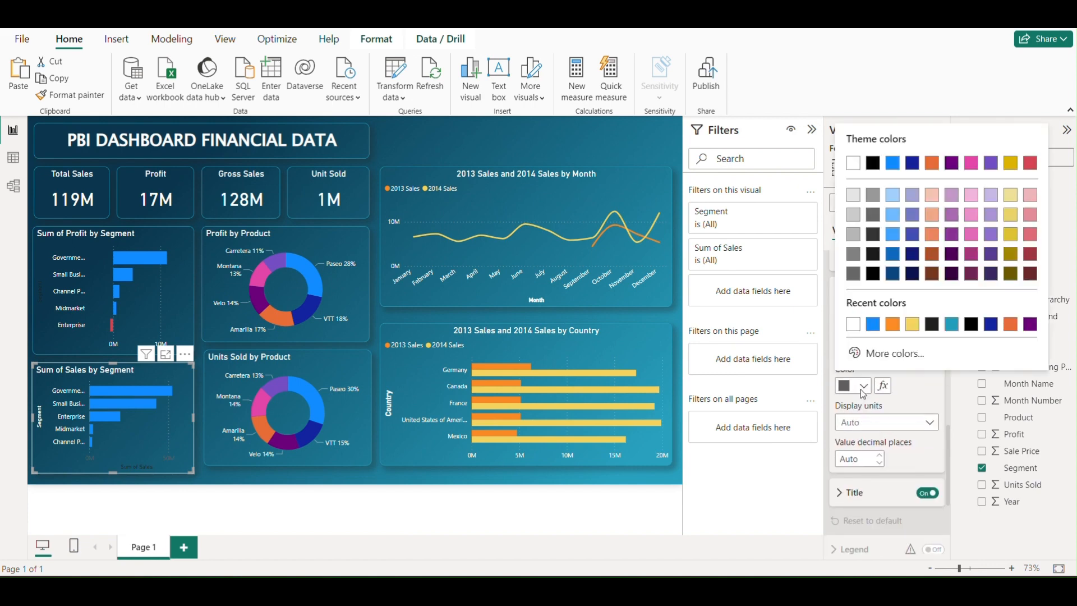
click(852, 324)
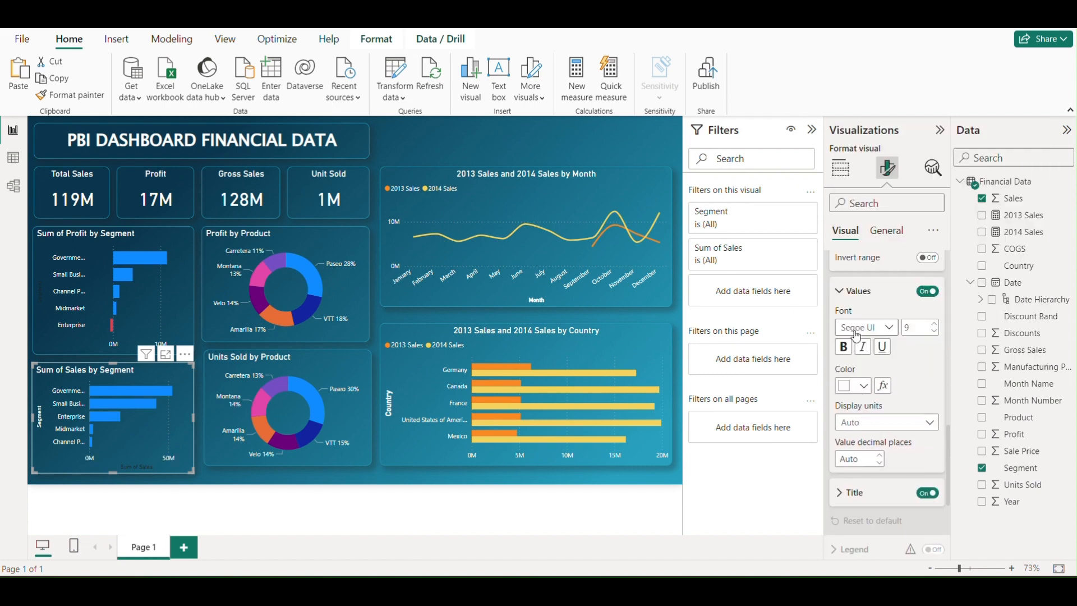
click(927, 494)
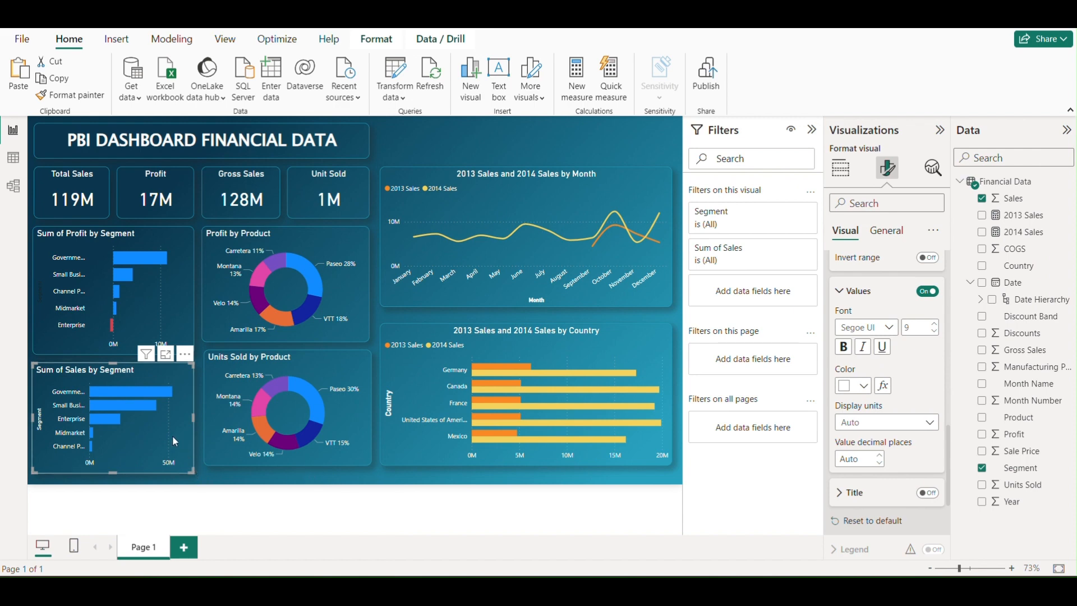
Even out the layout by nudging Sales by Segment up, moving the Units Sold donut down and extending the Profit by Product donut downward
drag(167, 426, 165, 419)
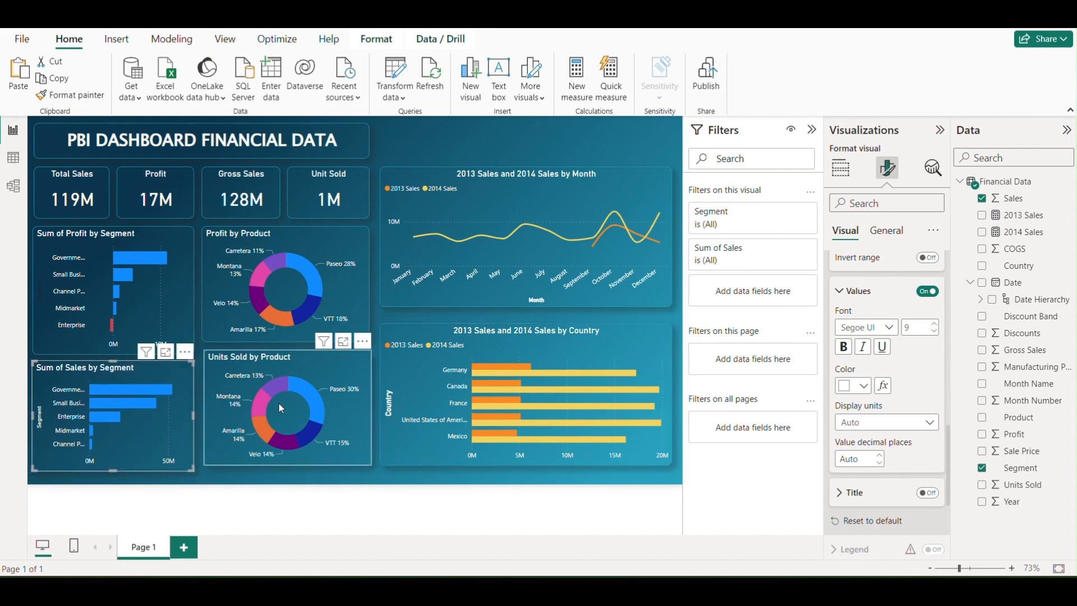
drag(334, 389, 334, 389)
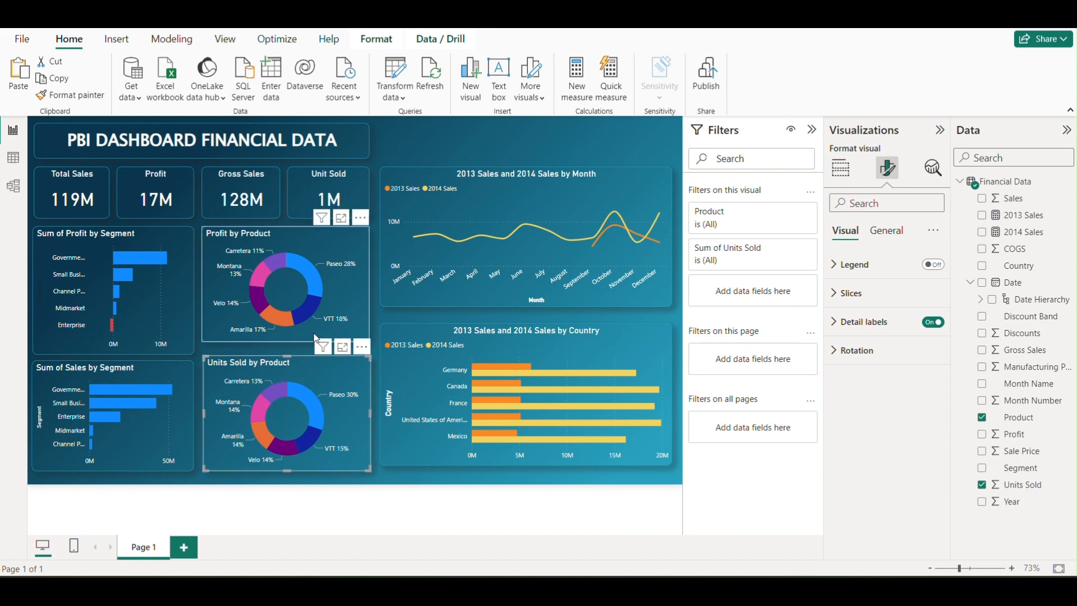
click(284, 341)
drag(283, 341, 286, 348)
click(391, 486)
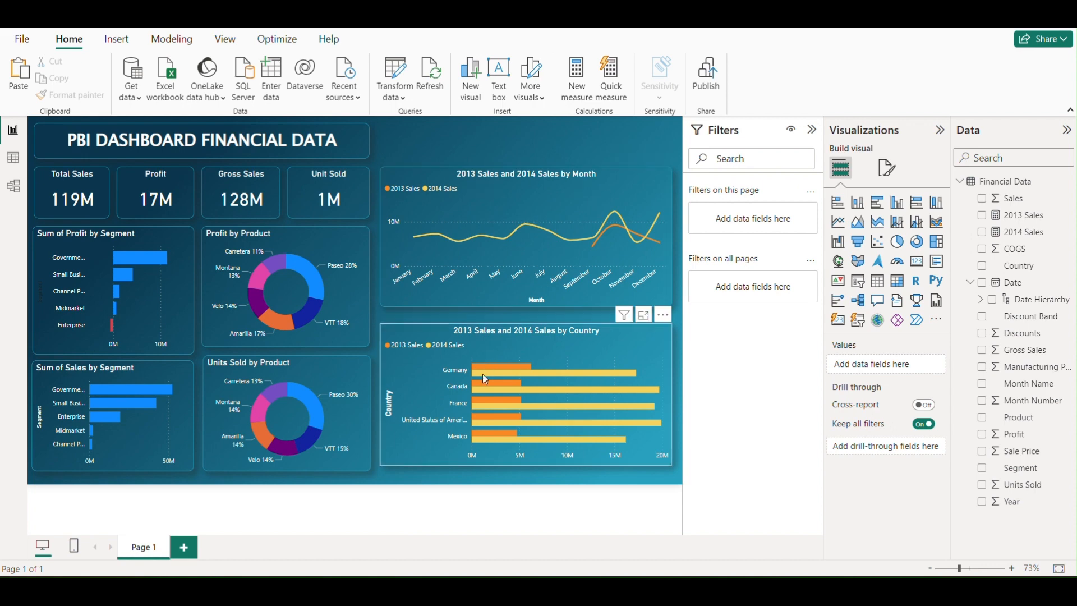
Add a slicer above the 2013 Sales and 2014 Sales by Month chart and assign it the Country field
mouse_move(501, 373)
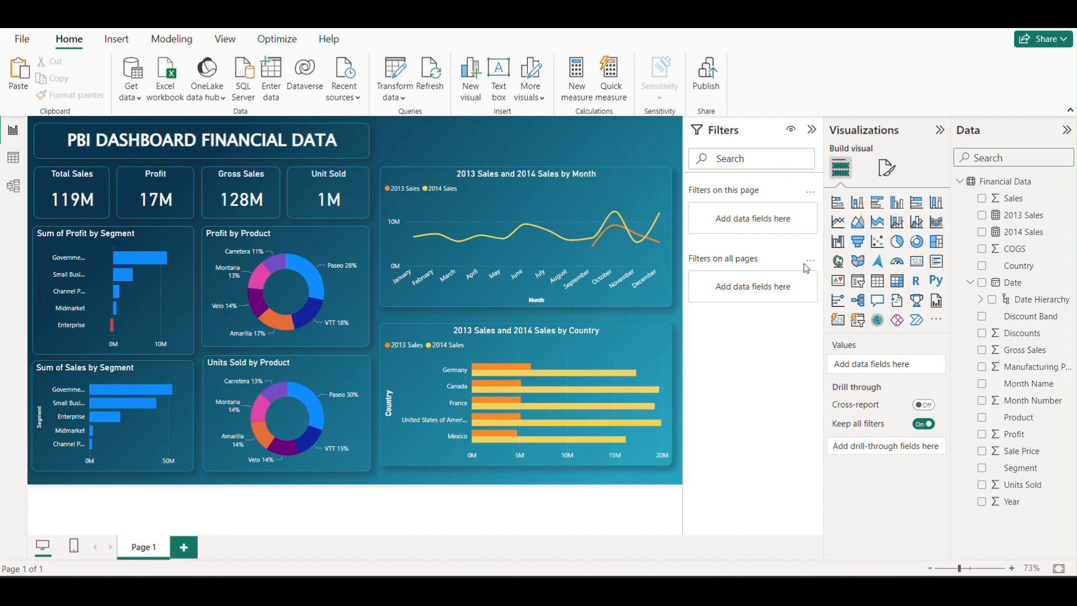
click(860, 285)
drag(234, 320, 473, 157)
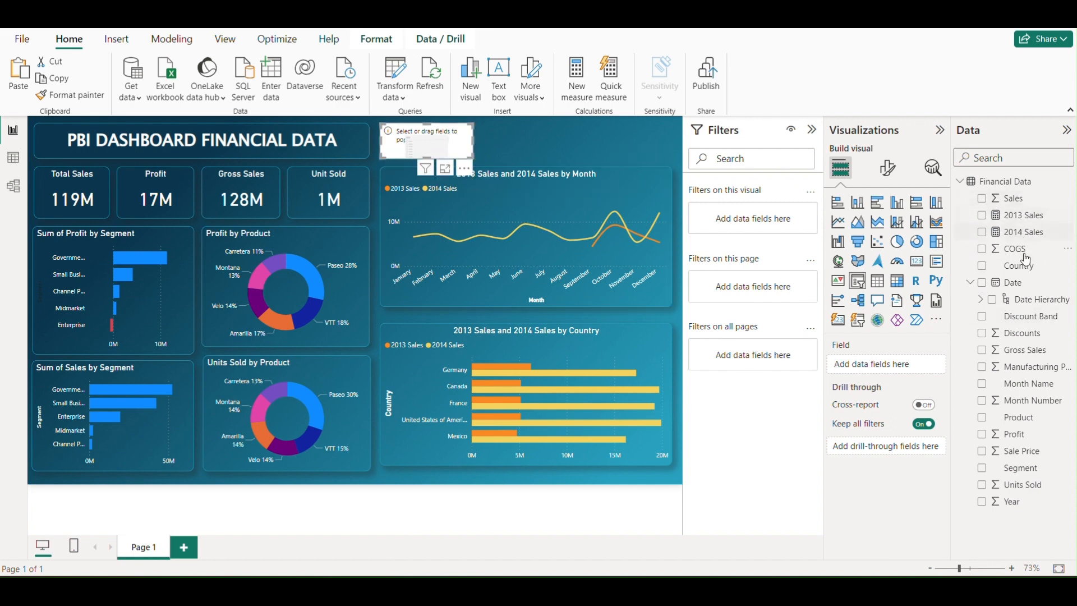
drag(1024, 266, 877, 365)
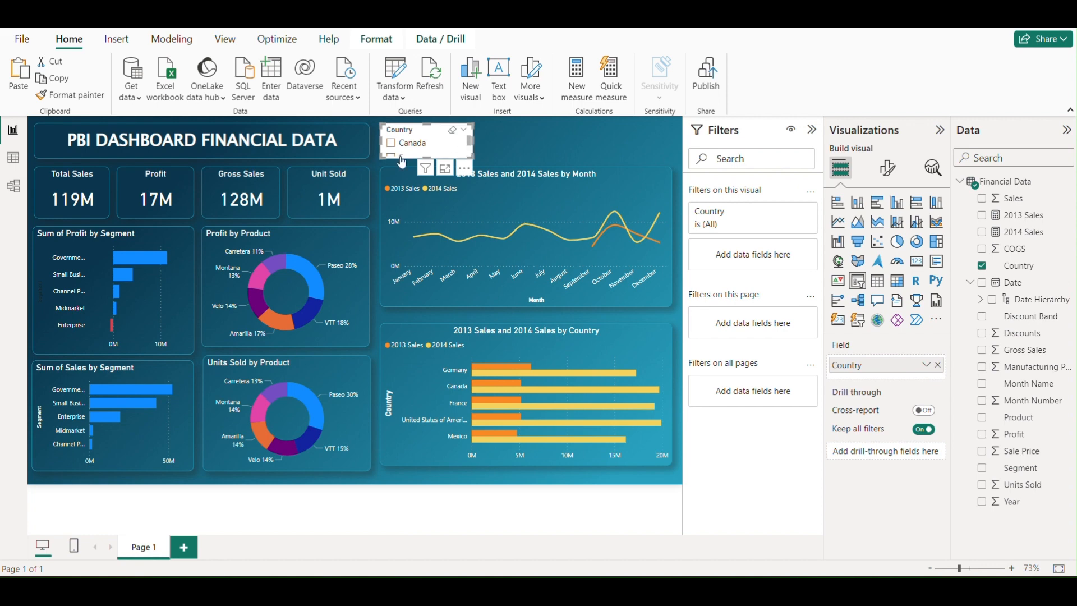
Copy the Unit Sold card's formatting onto the Country slicer with Format painter
click(365, 183)
click(104, 98)
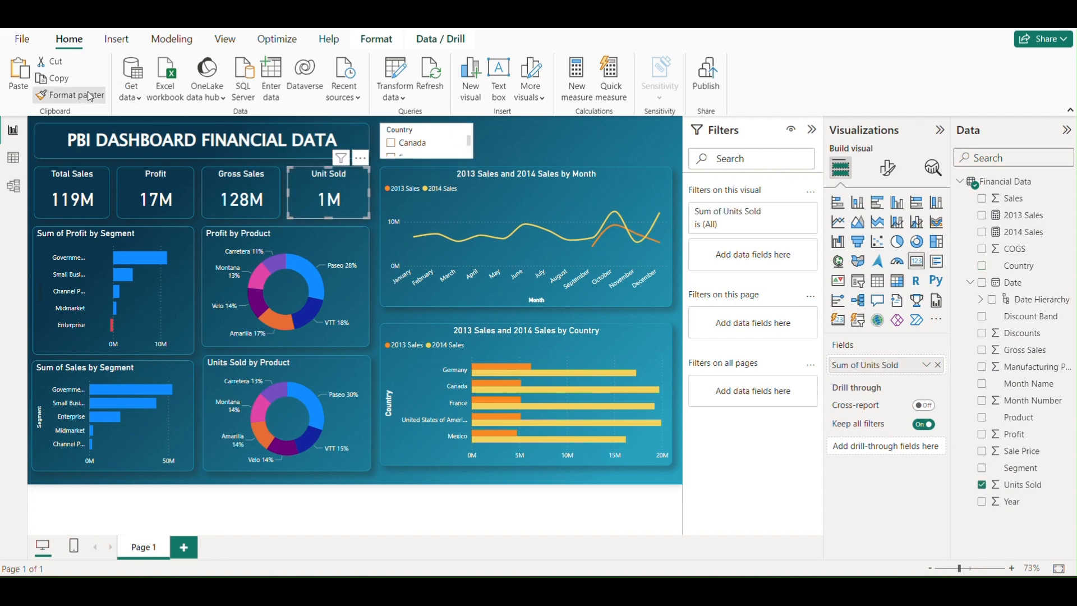
click(426, 135)
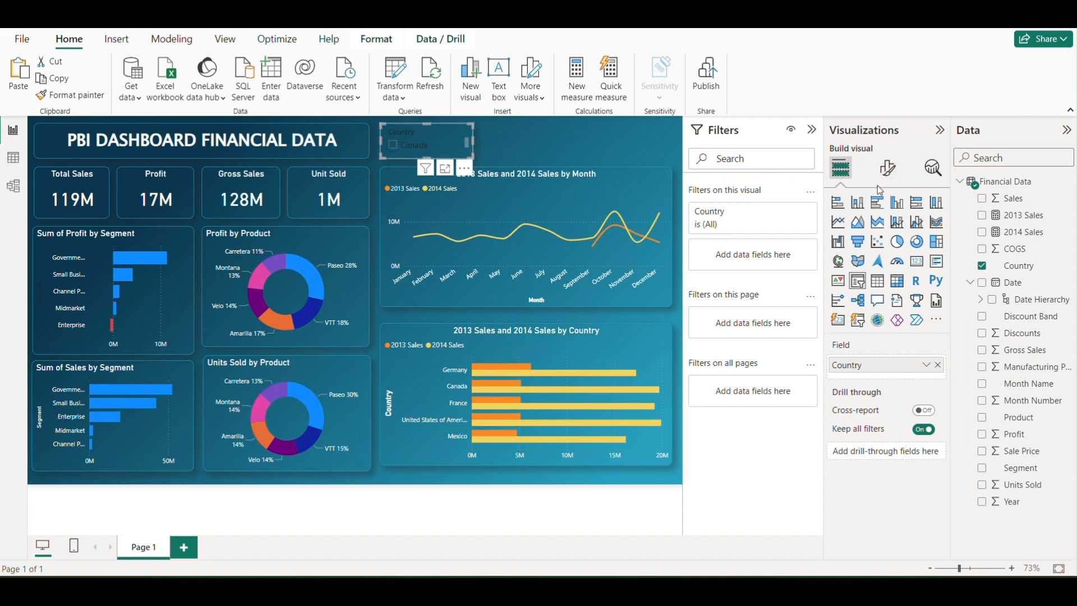
Set the Country slicer's style to Dropdown and turn on its "Select all" option
click(887, 171)
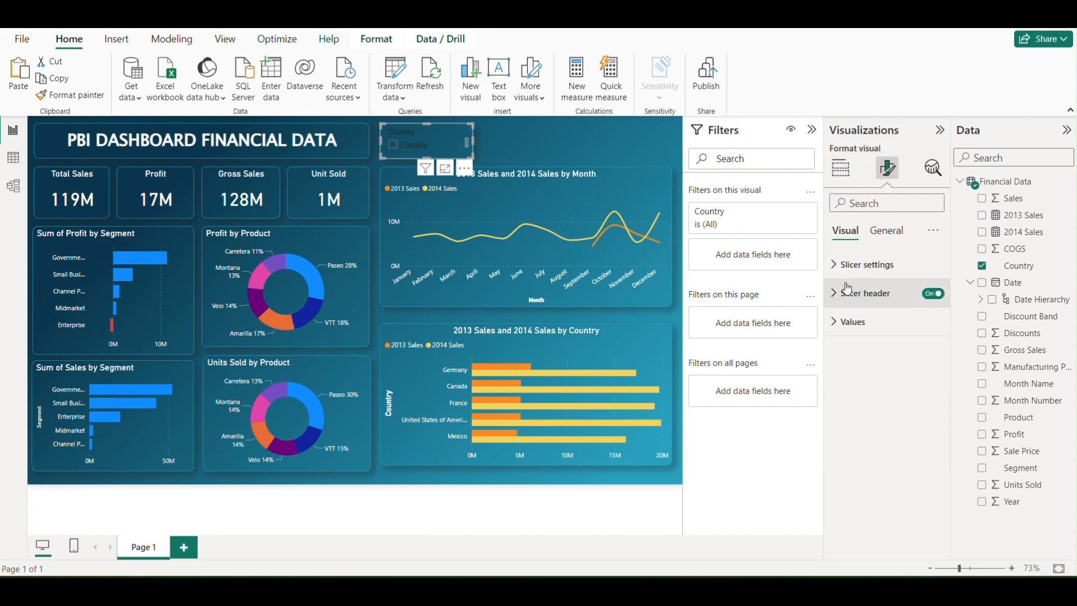
click(835, 268)
click(872, 338)
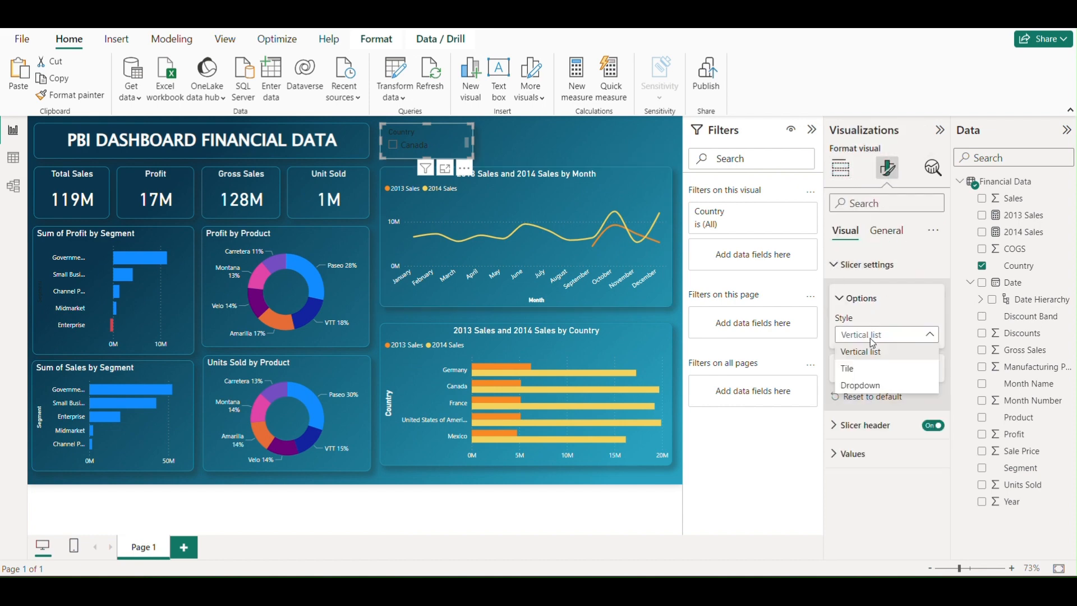
click(856, 386)
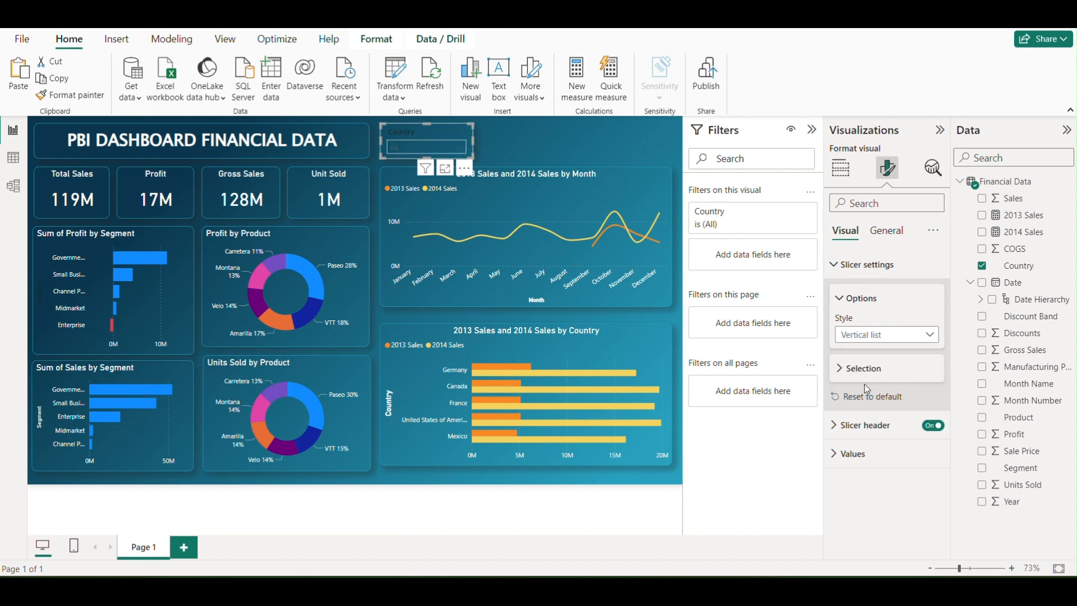
click(842, 371)
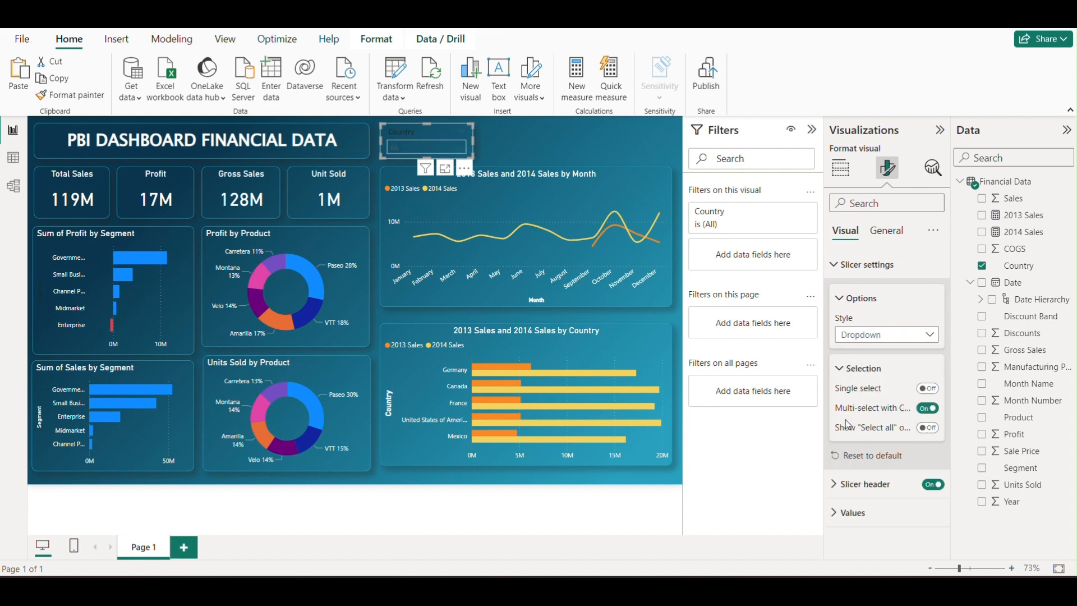
click(926, 428)
Set the header font color of the Country slicer to white
click(852, 484)
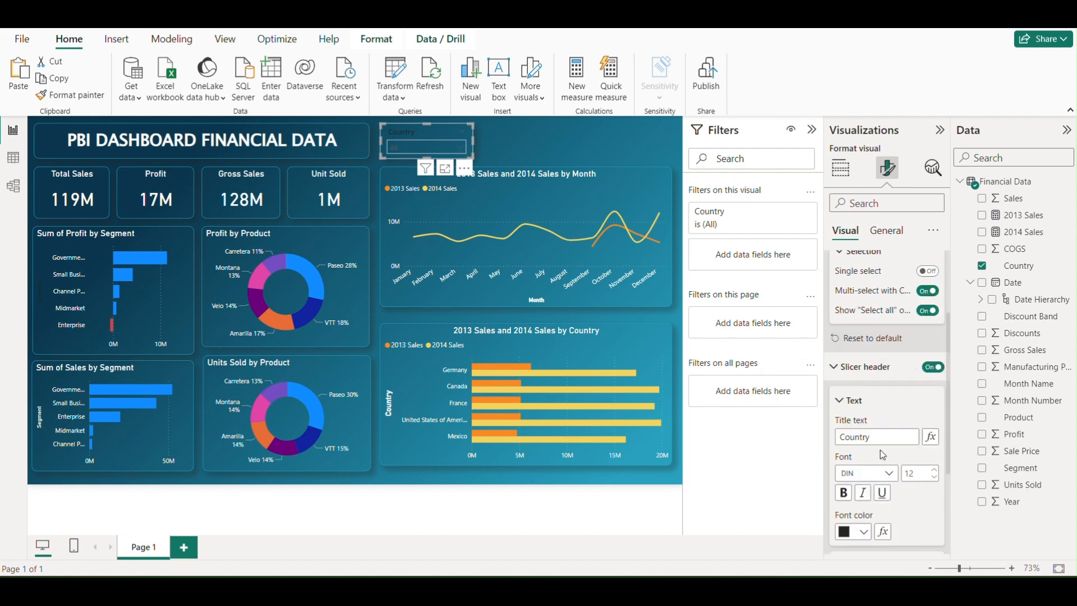
scroll(881, 401, down, 1)
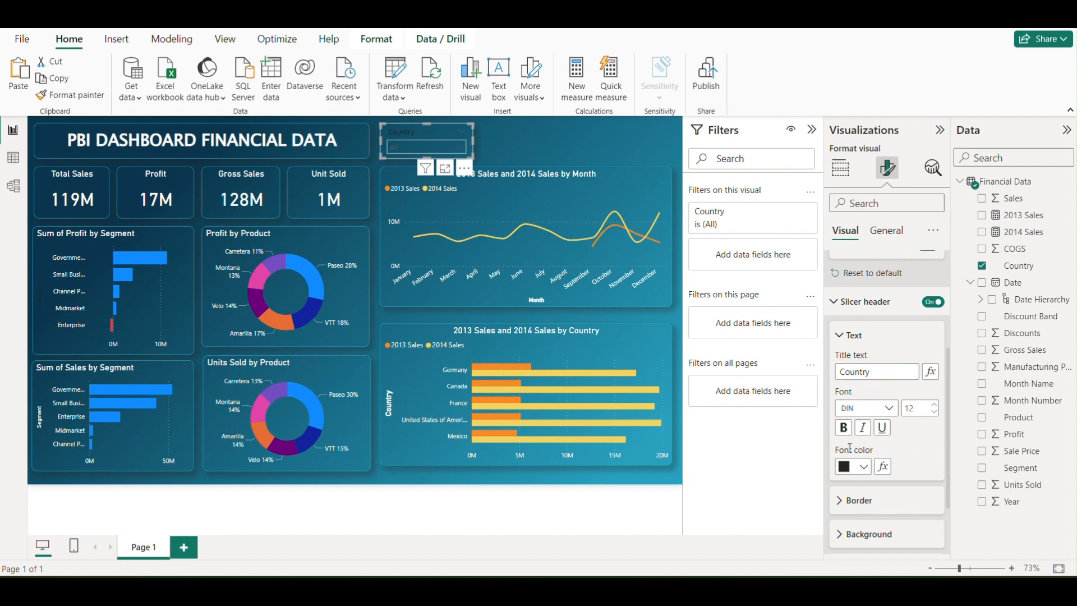
click(858, 467)
click(851, 243)
scroll(878, 477, down, 3)
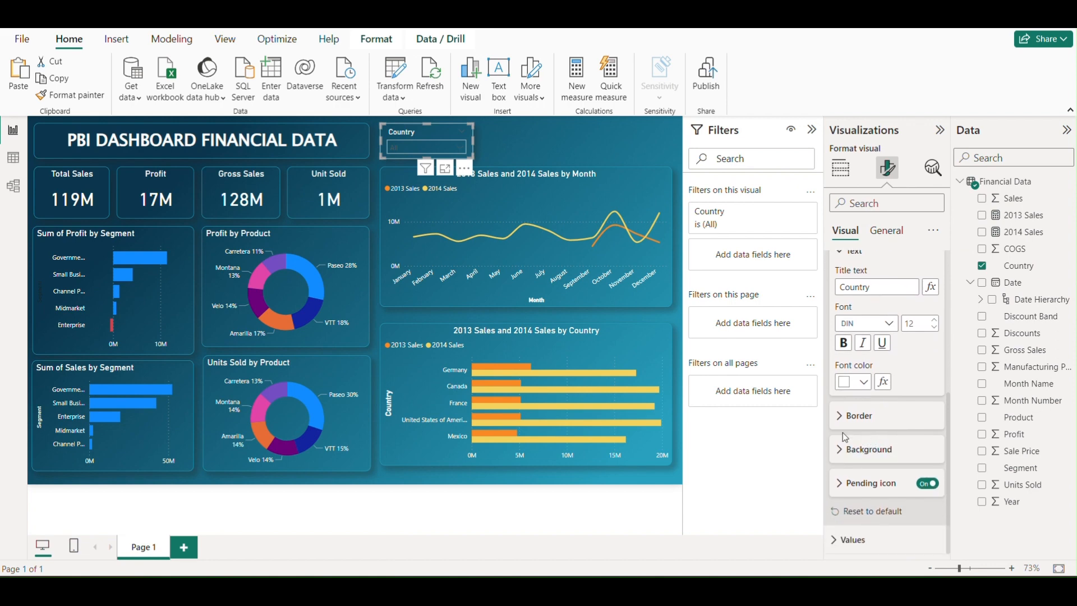
scroll(863, 424, up, 5)
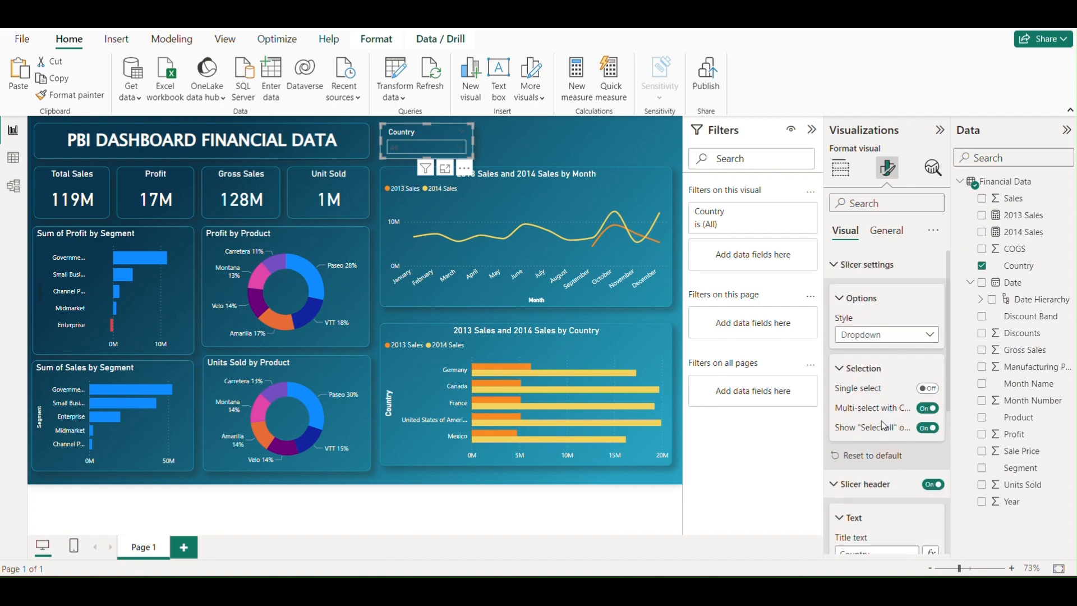
Set the values font color of the Country slicer to light gray
scroll(842, 522, down, 5)
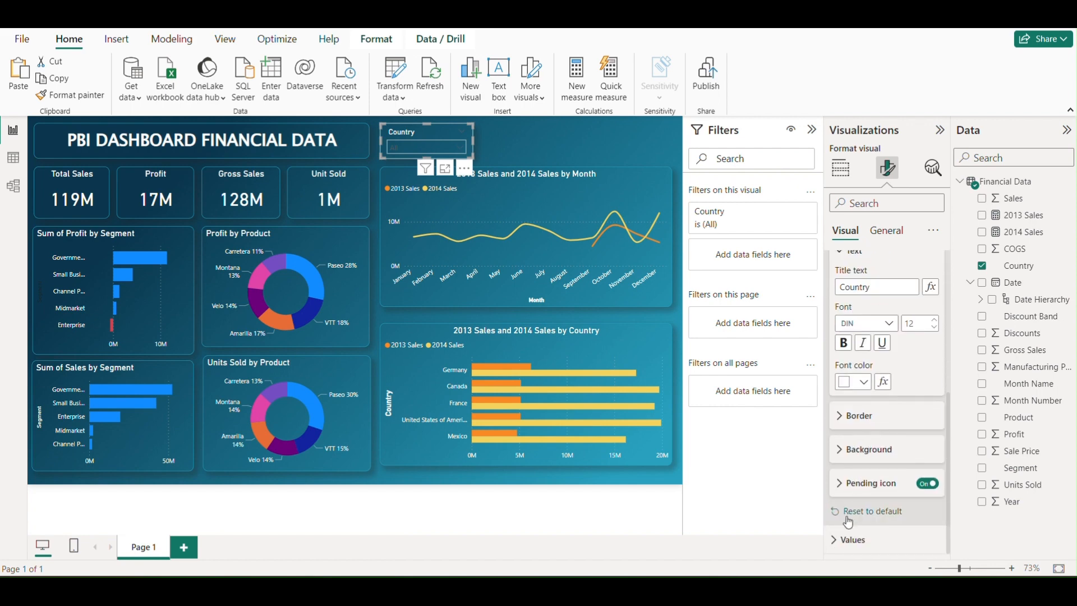
click(840, 538)
scroll(882, 458, down, 5)
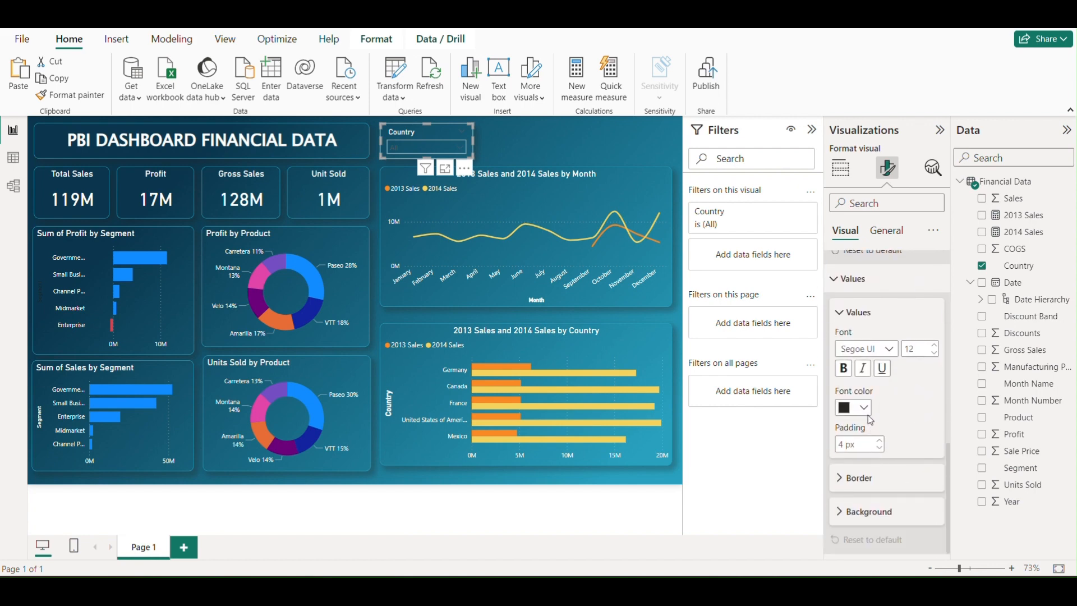
click(864, 408)
click(856, 263)
click(498, 145)
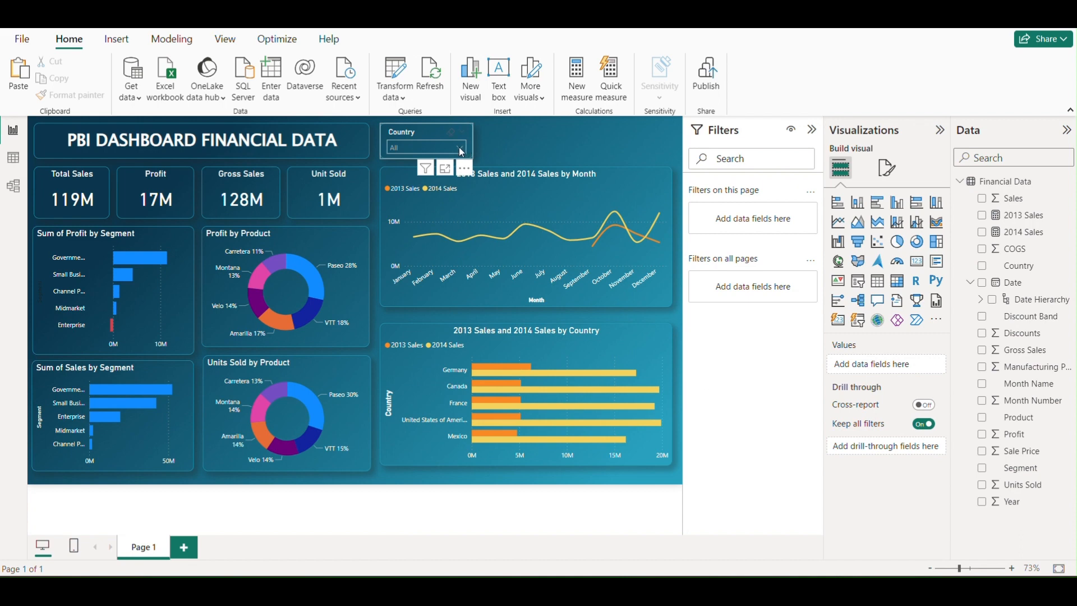
Test the Country slicer by filtering the dashboard to Canada and clearing the selection
click(461, 151)
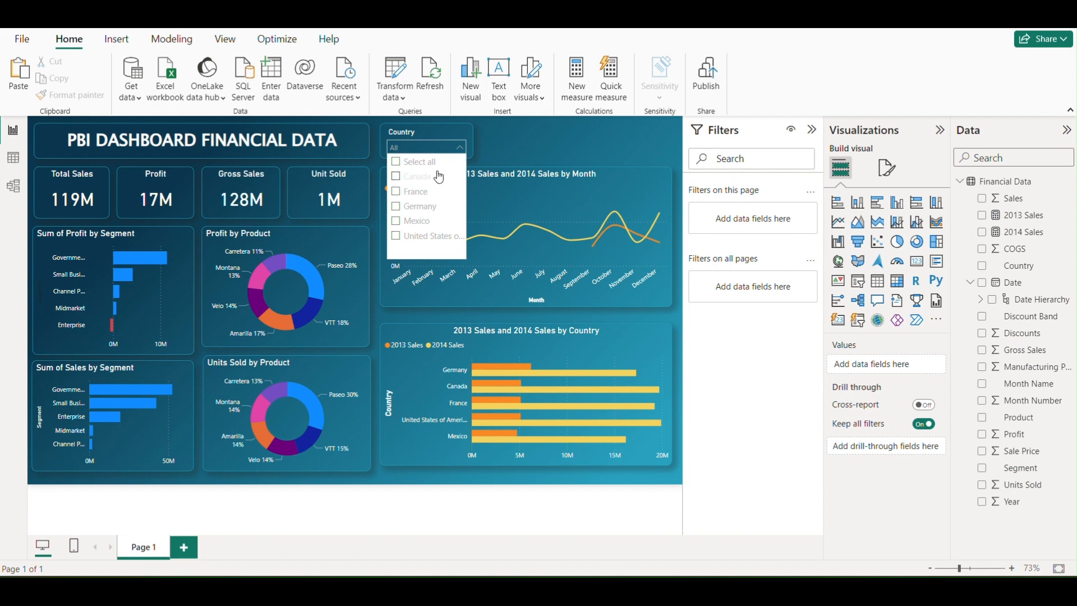
click(398, 181)
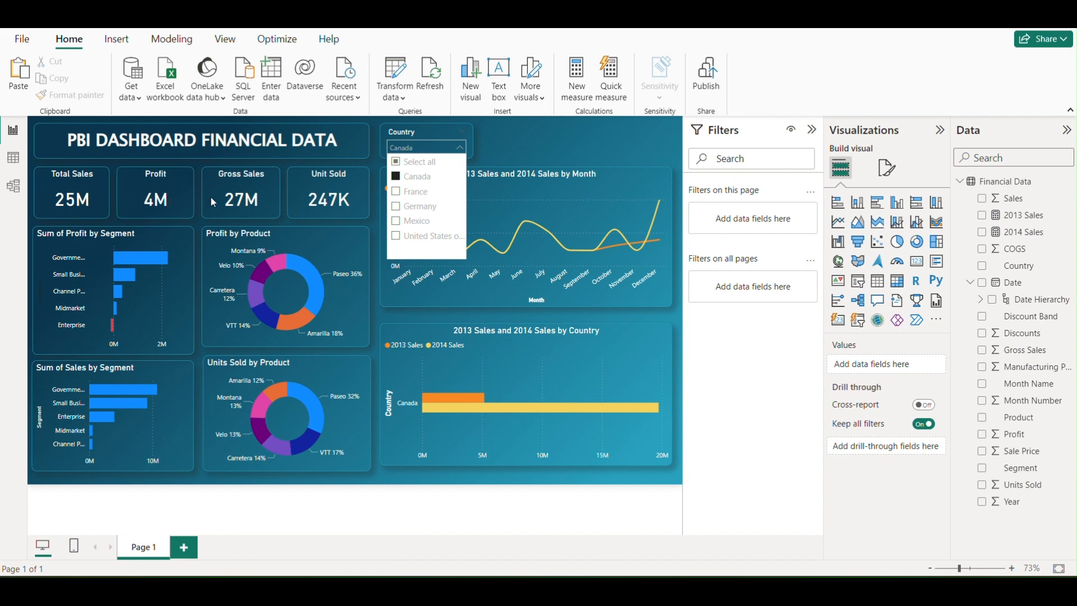
click(397, 178)
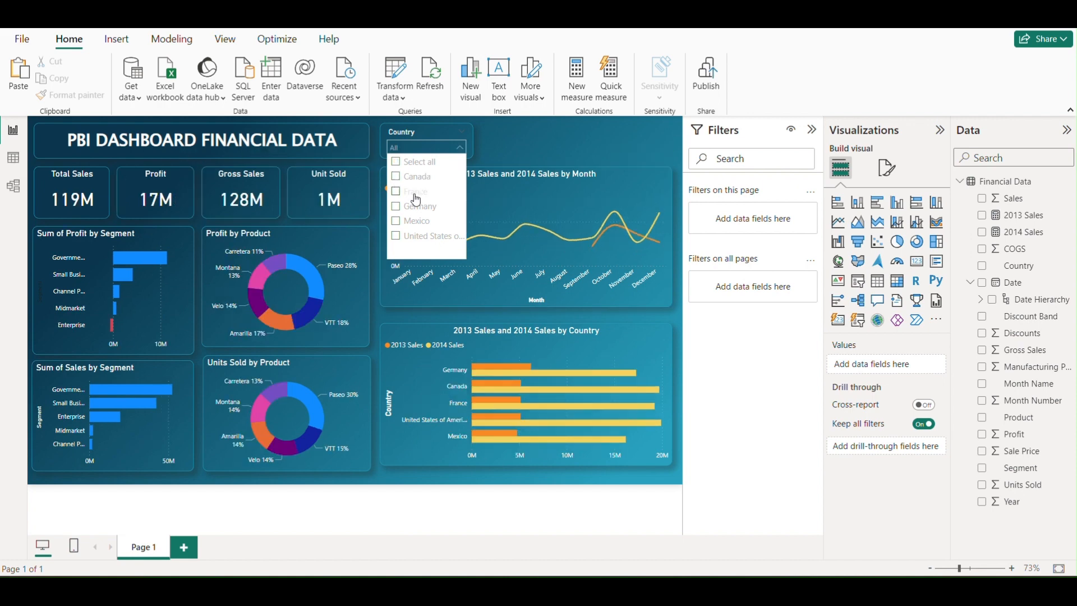
click(494, 150)
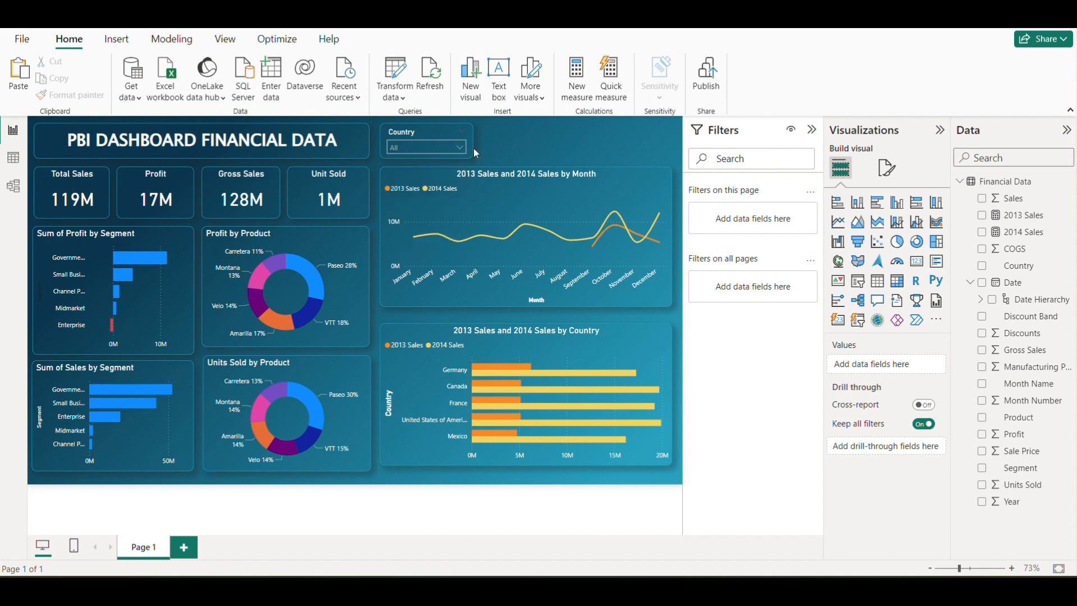
Duplicate the Country slicer twice and line the copies up in a row above the monthly sales chart
click(472, 139)
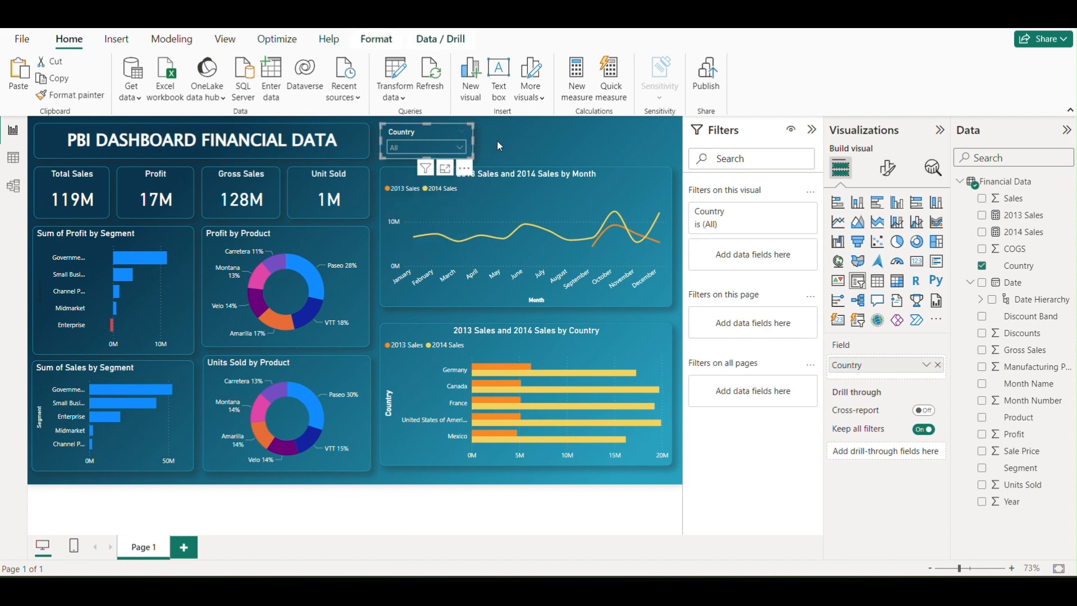
key(ctrl+v)
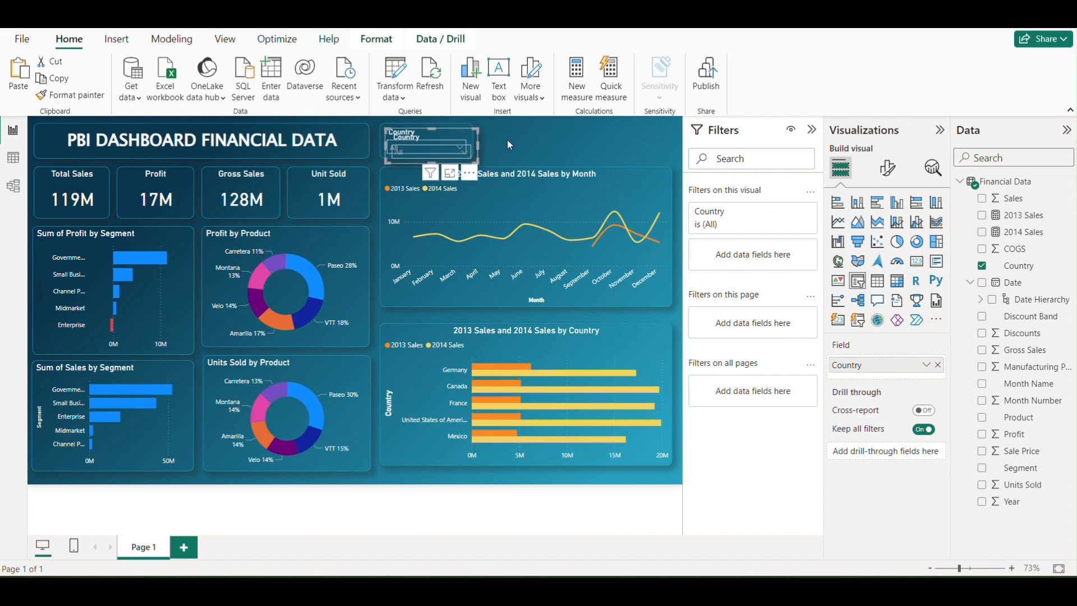
drag(464, 140, 651, 137)
key(ctrl+v)
Replace the Country field of the middle slicer with Product
click(533, 130)
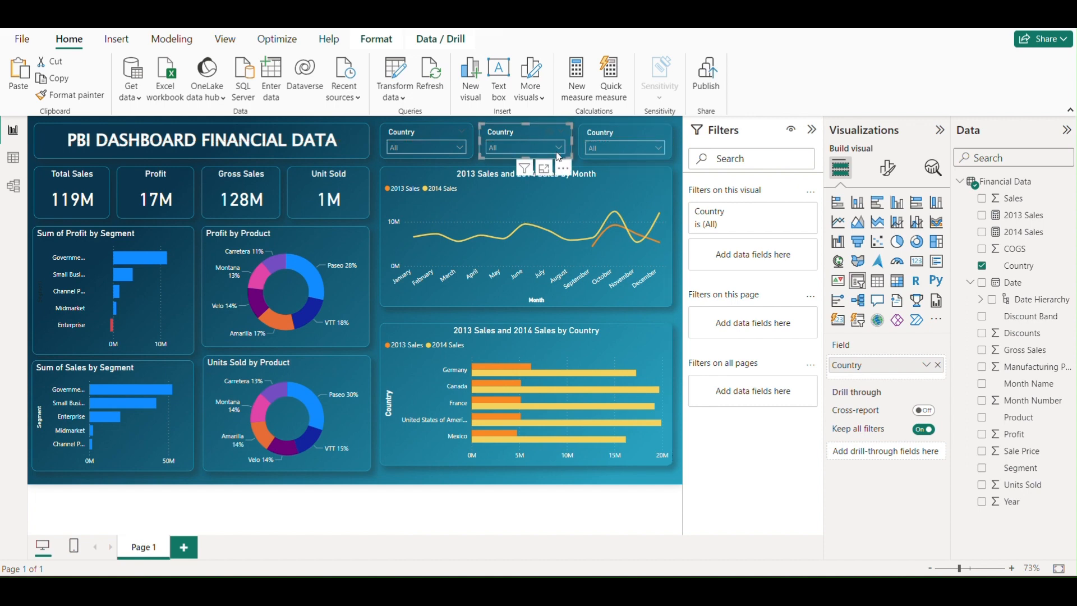
click(938, 365)
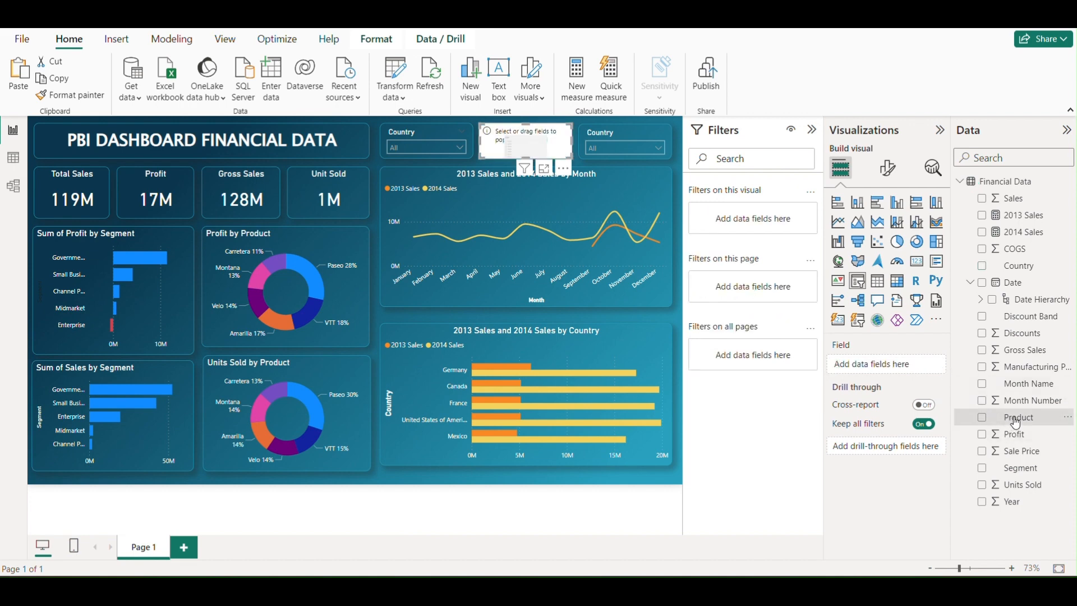
drag(1015, 417, 906, 372)
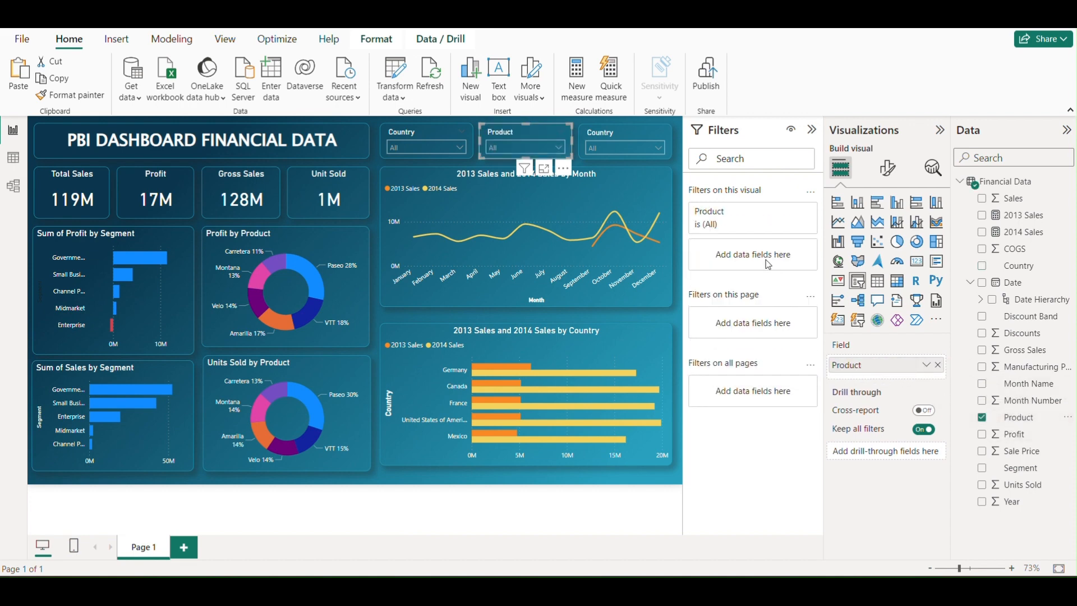
Replace the Country field of the third slicer with Segment and deselect it
click(672, 136)
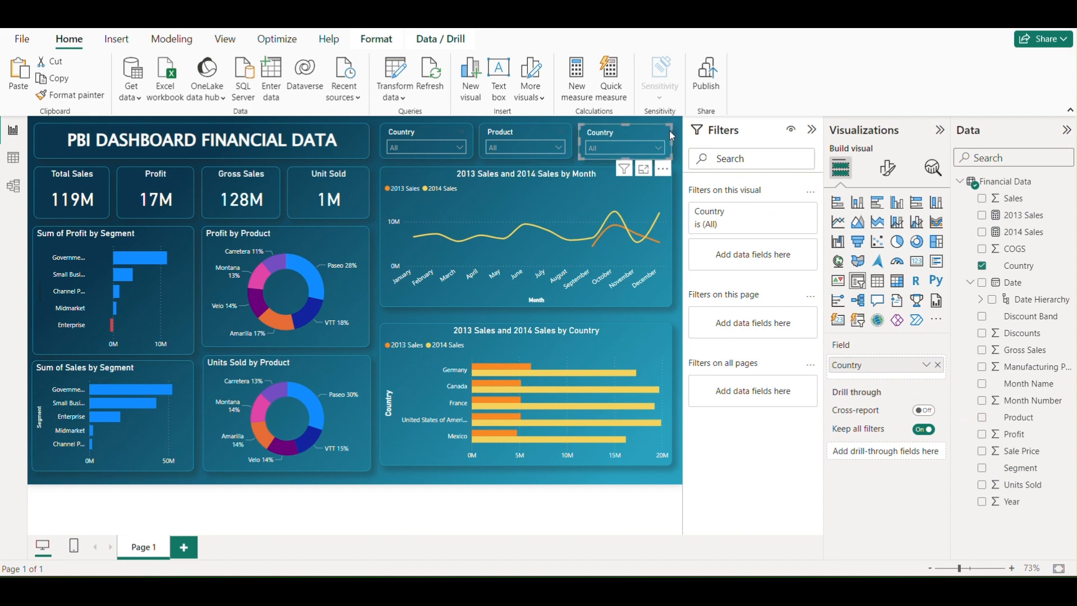
click(938, 365)
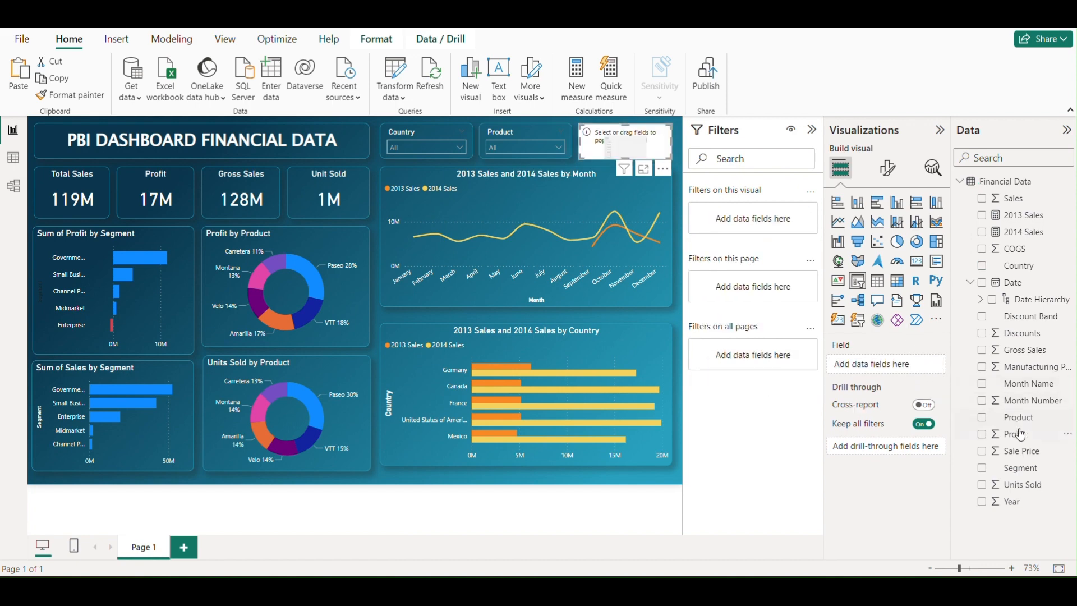
drag(1019, 468, 903, 366)
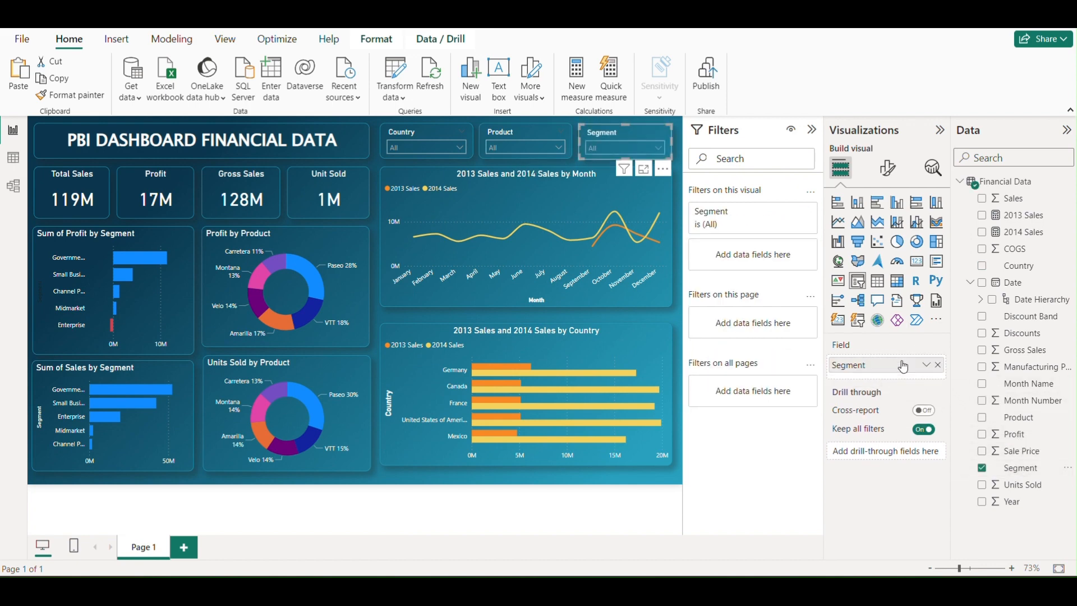
click(680, 203)
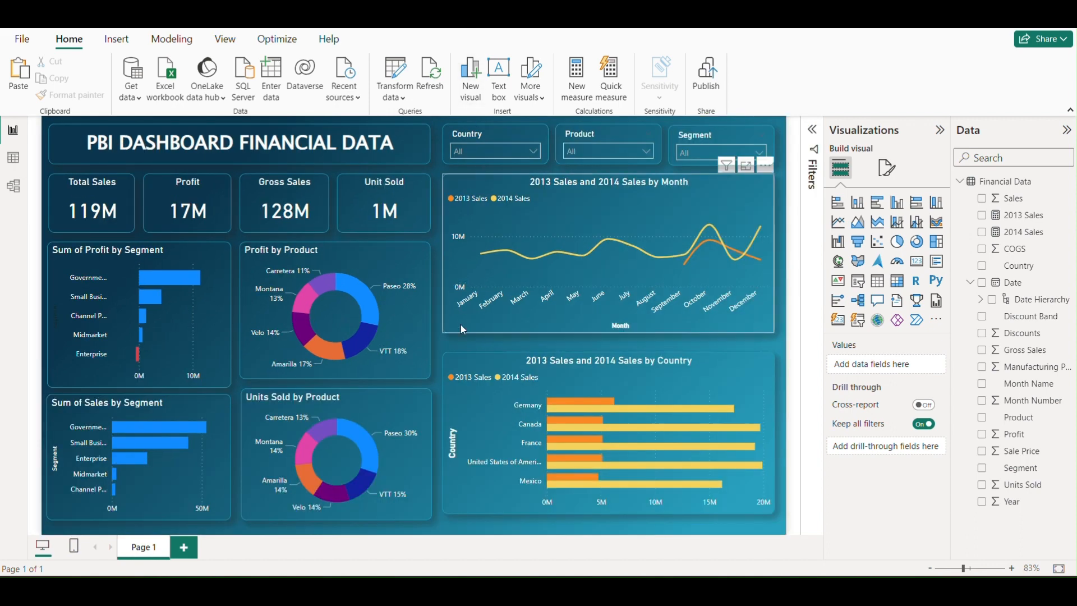
mouse_move(475, 274)
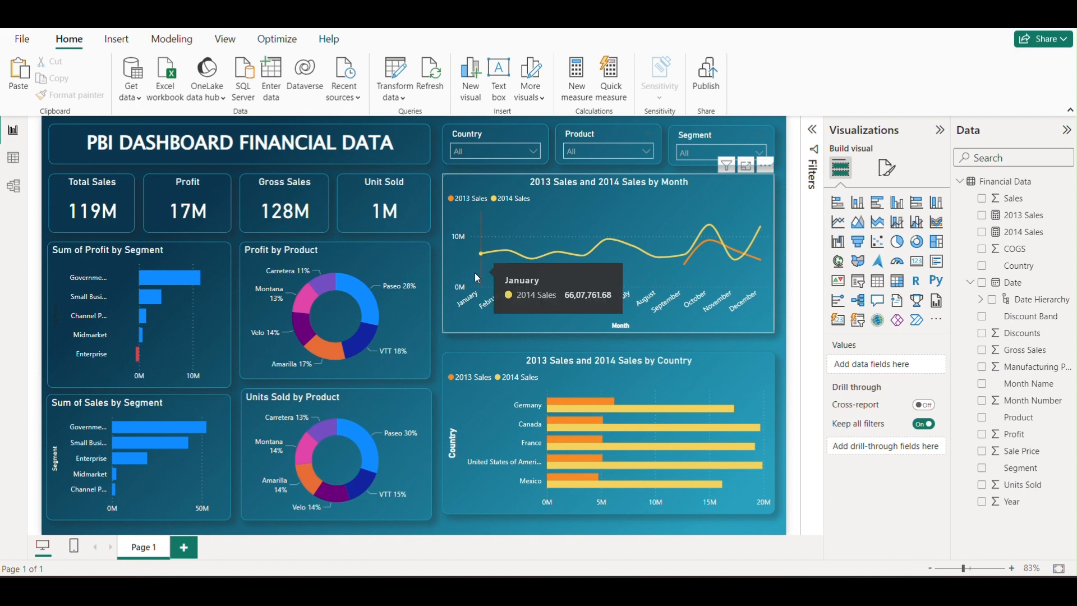